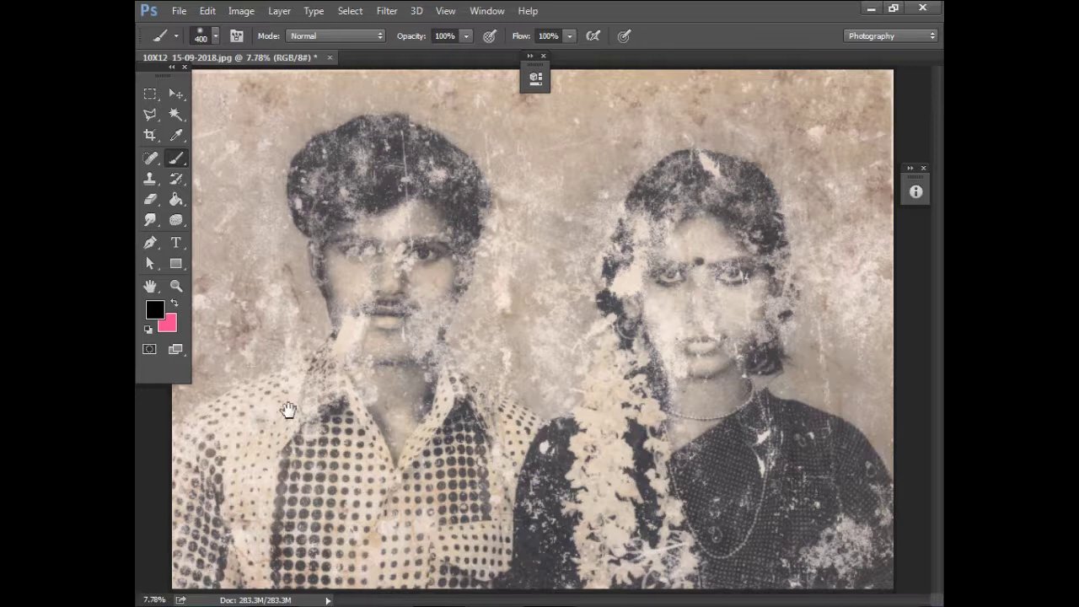
Start the pen outline at the man's jaw and cheek, undoing one misplaced point
scroll(552, 321, "down", 4, "alt")
key("Tab")
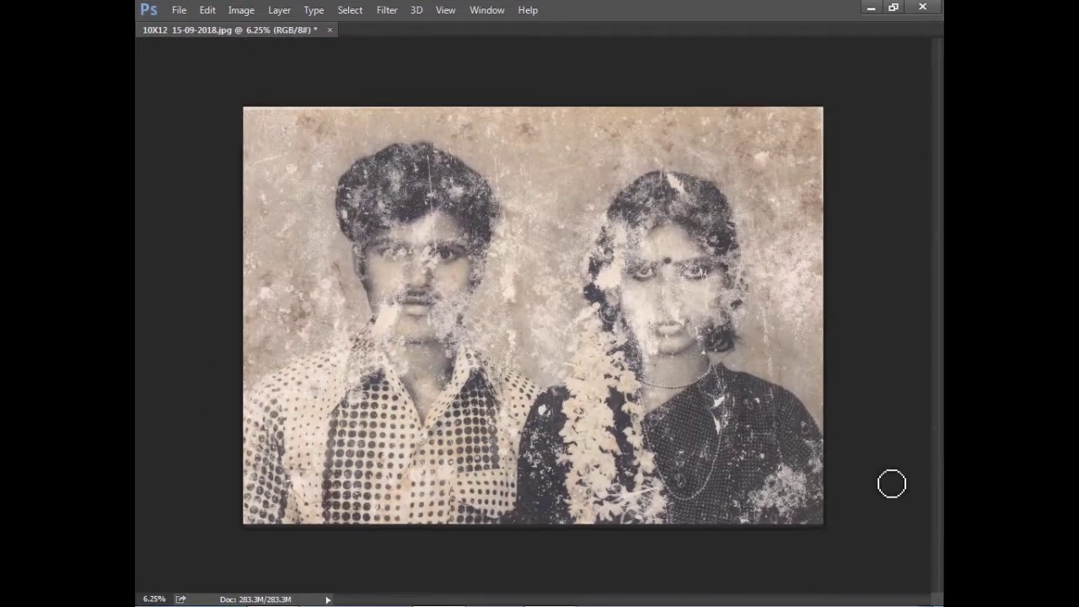
key("Tab")
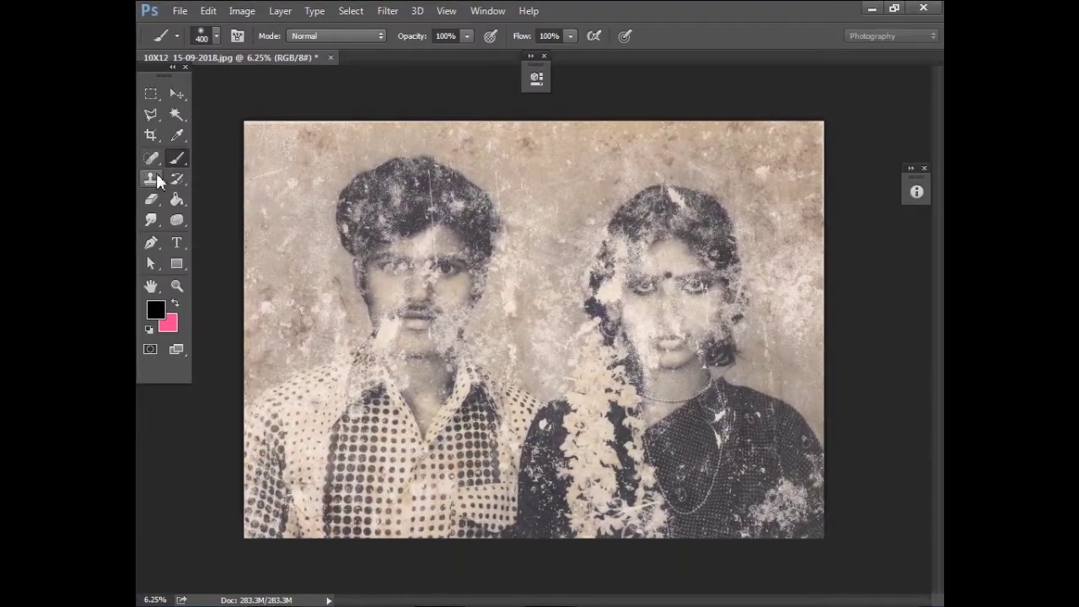
scroll(270, 312, "up", 3, "alt")
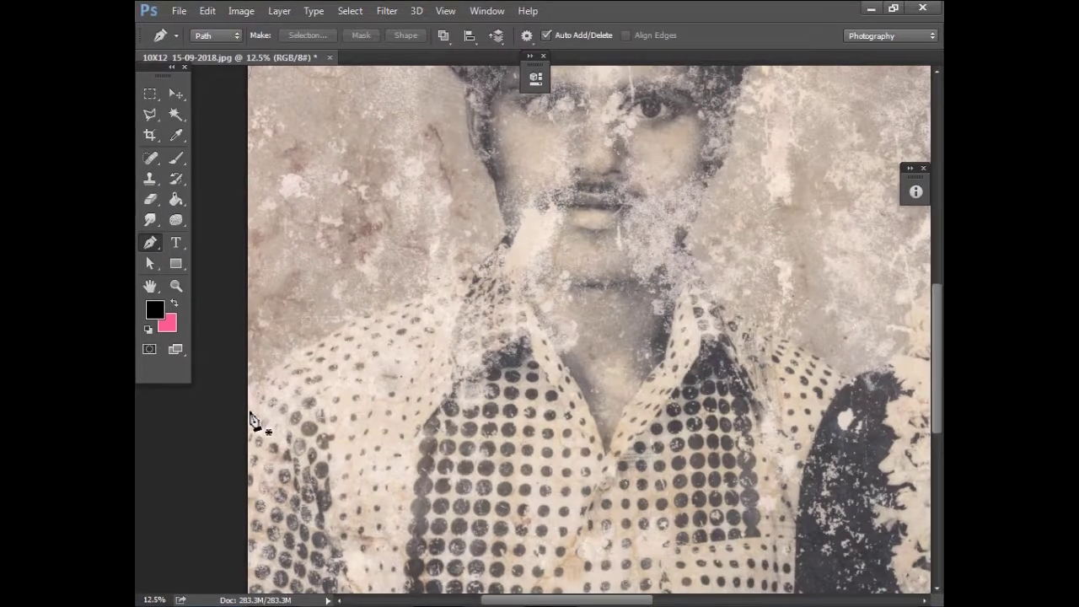
scroll(270, 369, "up", 1, "alt")
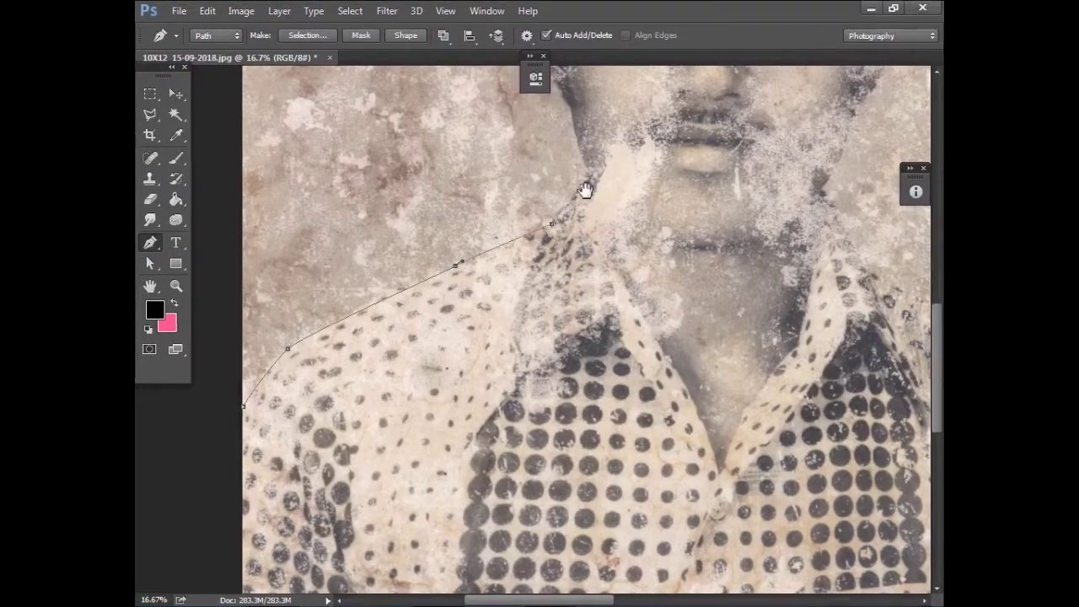
scroll(458, 361, "up", 1, "alt")
left_click(469, 342)
left_click(432, 211)
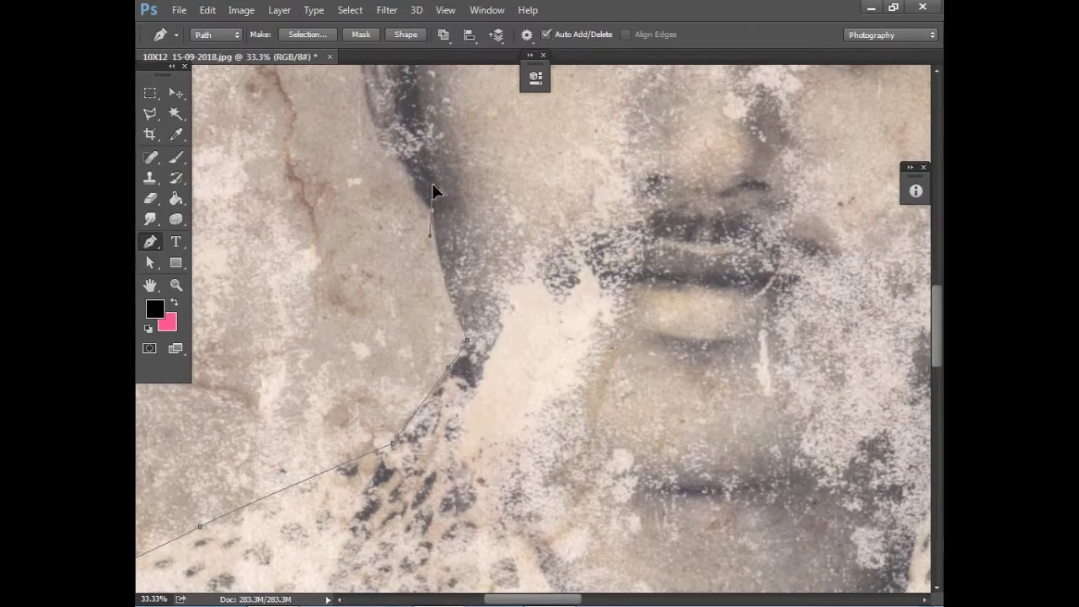
left_click_drag(433, 193, 488, 400)
left_click_drag(421, 291, 419, 209)
key("ctrl+z")
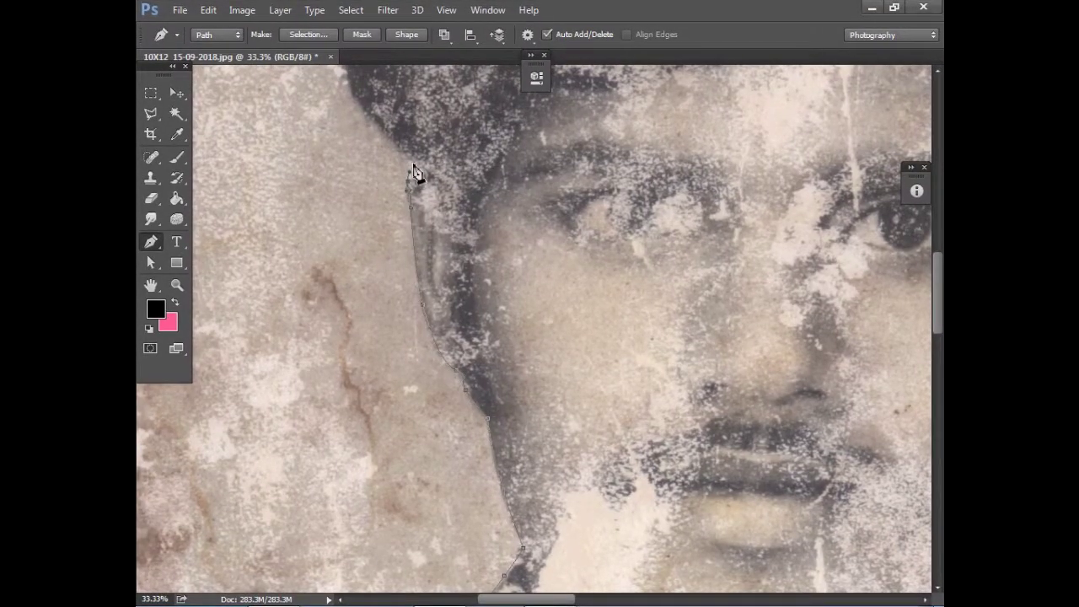
Trace the pen outline up the side of the man's head and over his hair
left_click_drag(414, 177, 396, 361)
left_click_drag(405, 447, 361, 237)
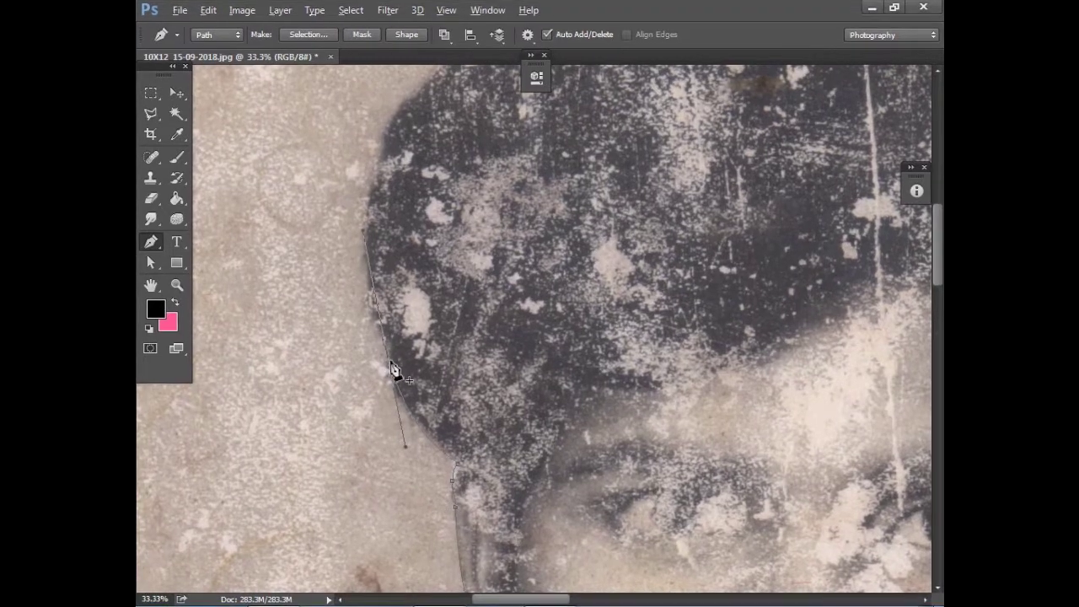
scroll(368, 274, "down", 1)
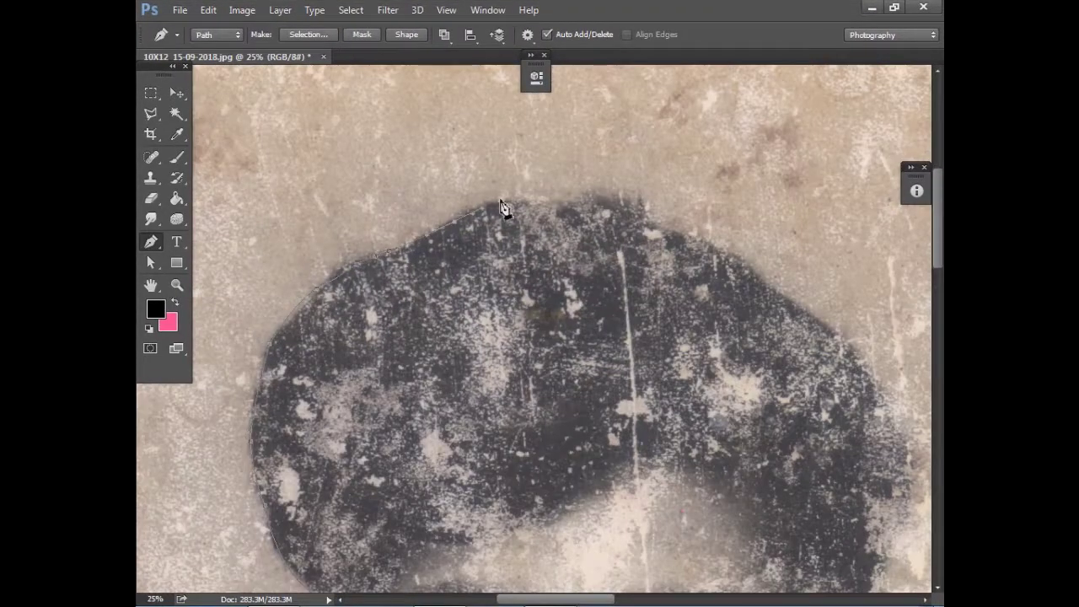
left_click_drag(739, 270, 410, 144)
left_click_drag(498, 234, 519, 329)
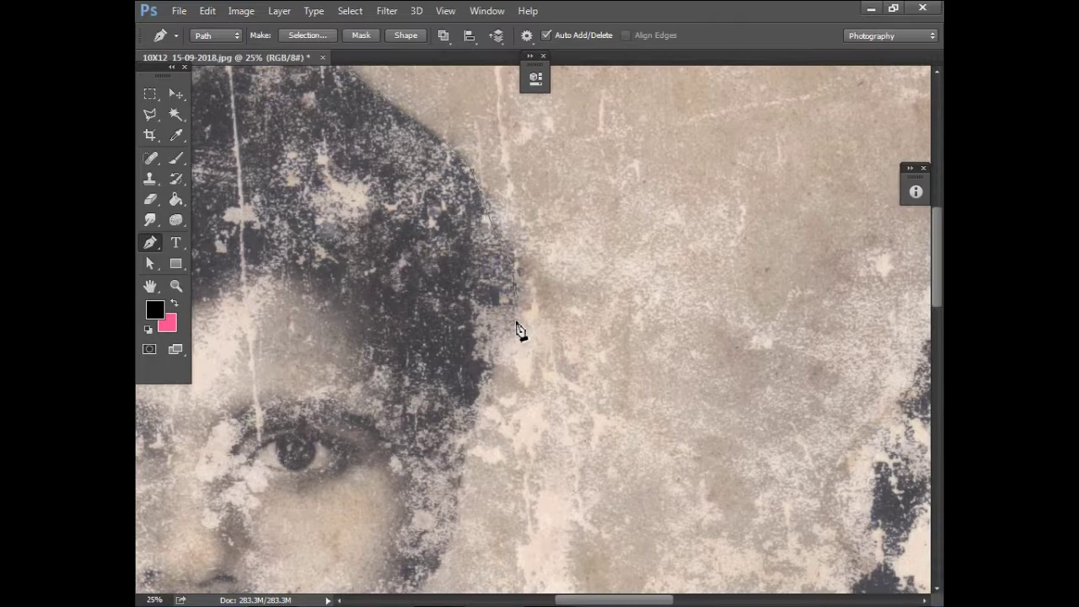
left_click(460, 493)
left_click_drag(460, 494, 506, 313)
Continue the outline along the shirt collar and flower garland, then over the woman's head
left_click_drag(470, 390, 511, 309)
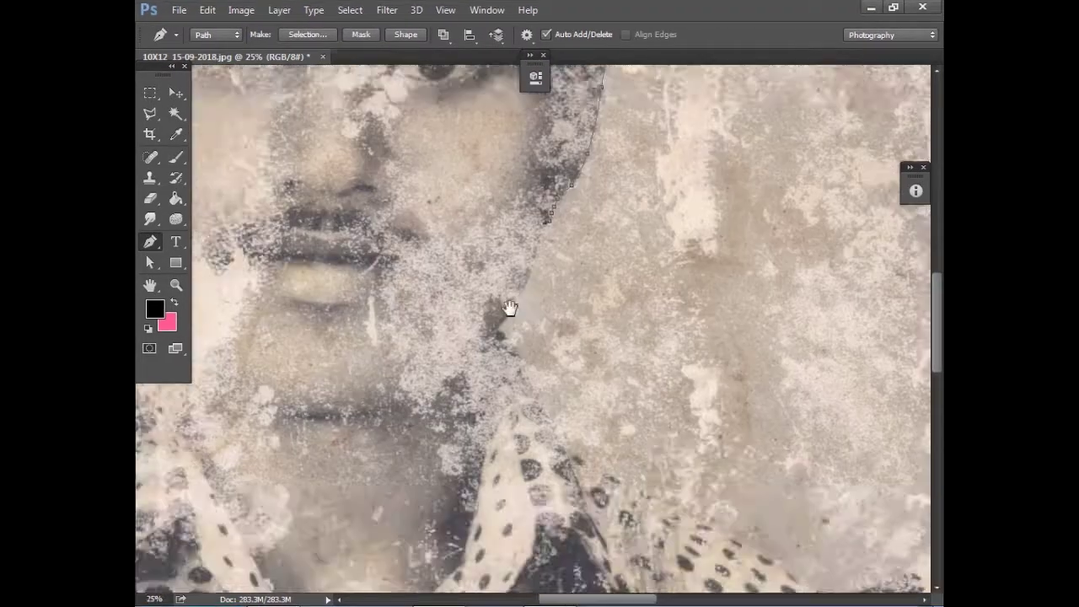
scroll(520, 308, "down", 1)
left_click_drag(563, 392, 452, 241)
left_click(444, 224)
left_click_drag(606, 213, 465, 410)
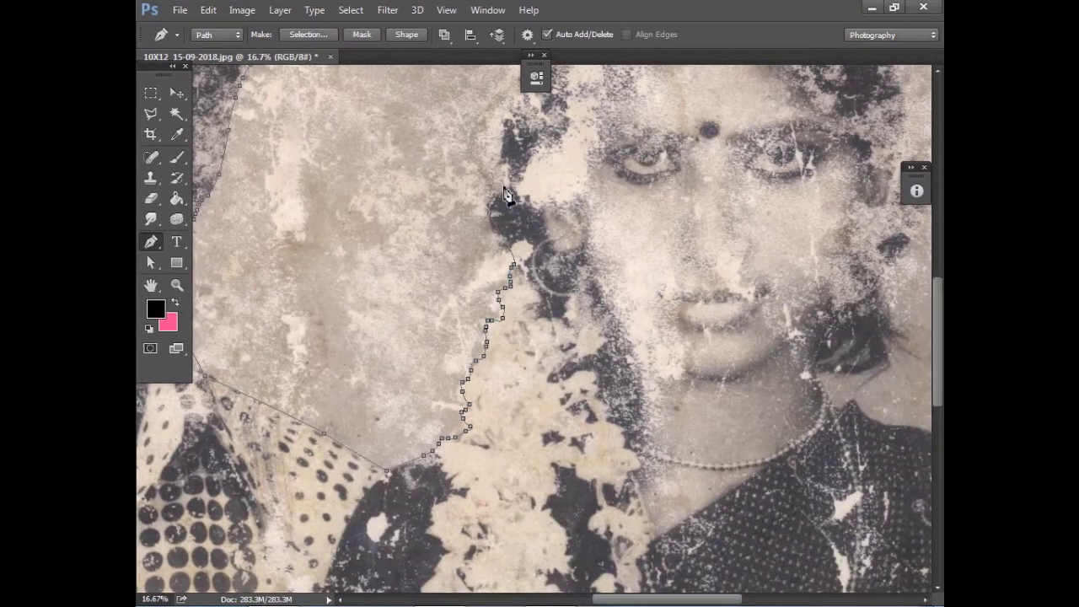
left_click_drag(506, 193, 414, 468)
left_click_drag(540, 199, 304, 283)
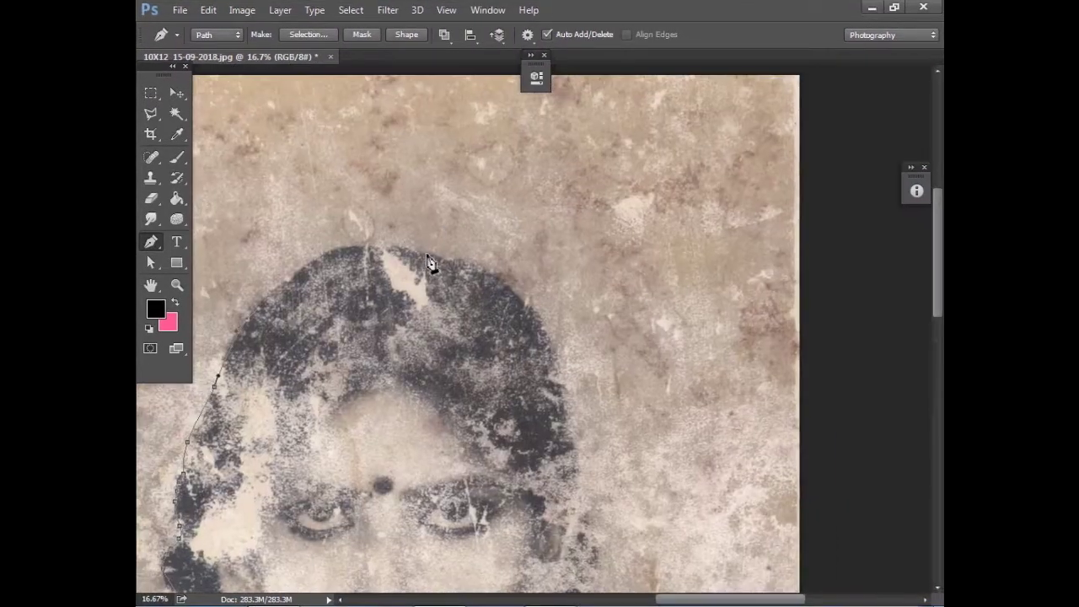
left_click_drag(367, 249, 428, 254)
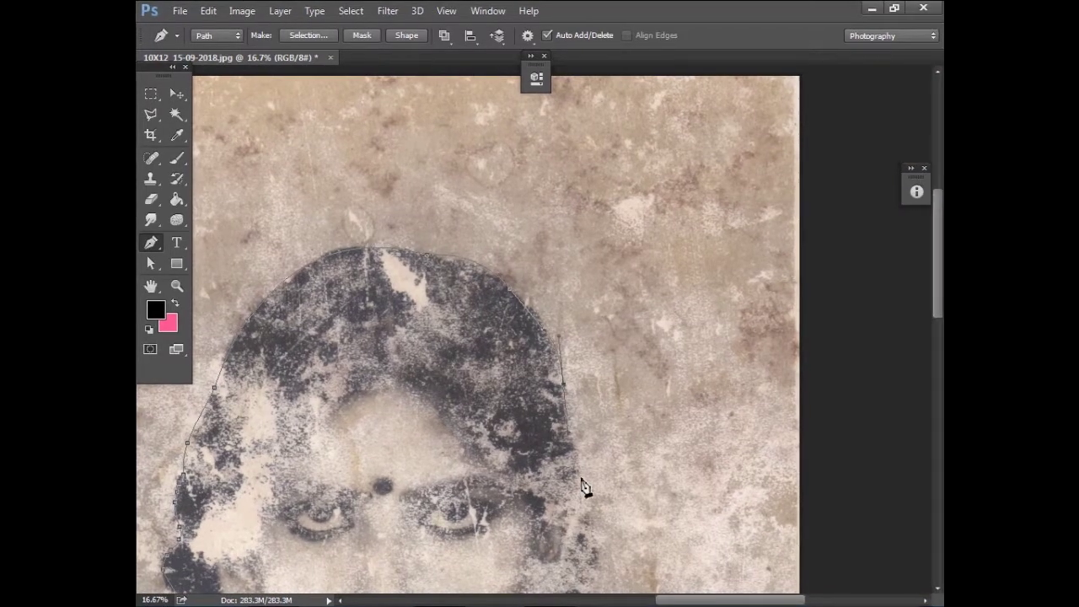
Trace down the woman's hair and neck, then close the path beyond both bottom corners
left_click(582, 479)
left_click_drag(585, 488, 549, 211)
left_click(548, 223)
left_click(549, 264)
left_click_drag(512, 378, 568, 346)
left_click(565, 335)
left_click(545, 420)
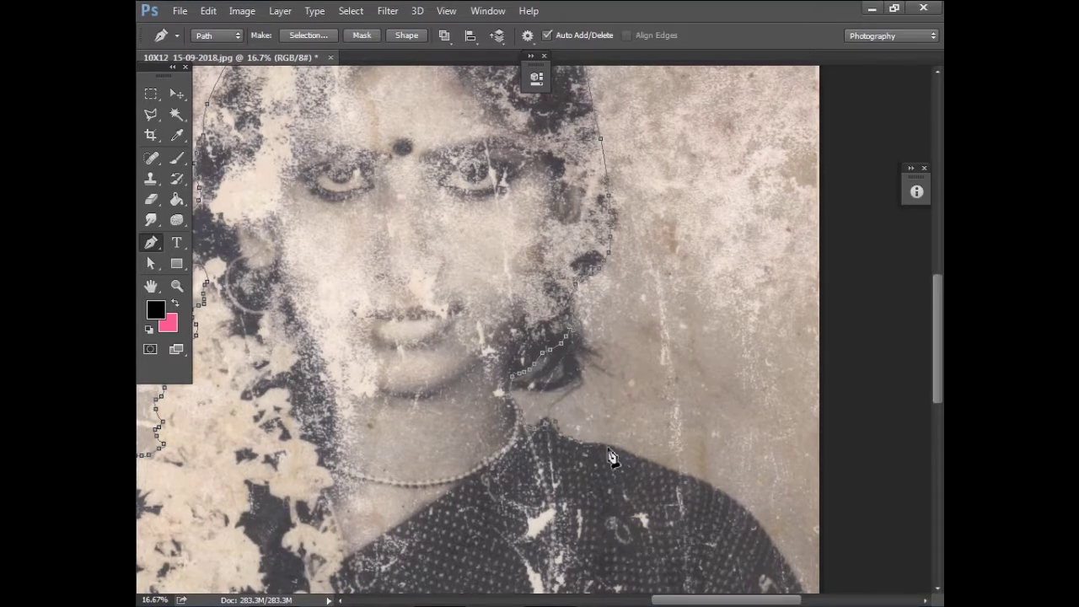
scroll(757, 525, "down", 5)
key("ctrl+minus")
key("ctrl+minus")
key("ctrl+minus")
left_click(794, 518)
left_click(250, 525)
left_click(302, 397)
Load the pen path as a selection and feather it by 7 pixels
key("ctrl+Return")
key("alt+s")
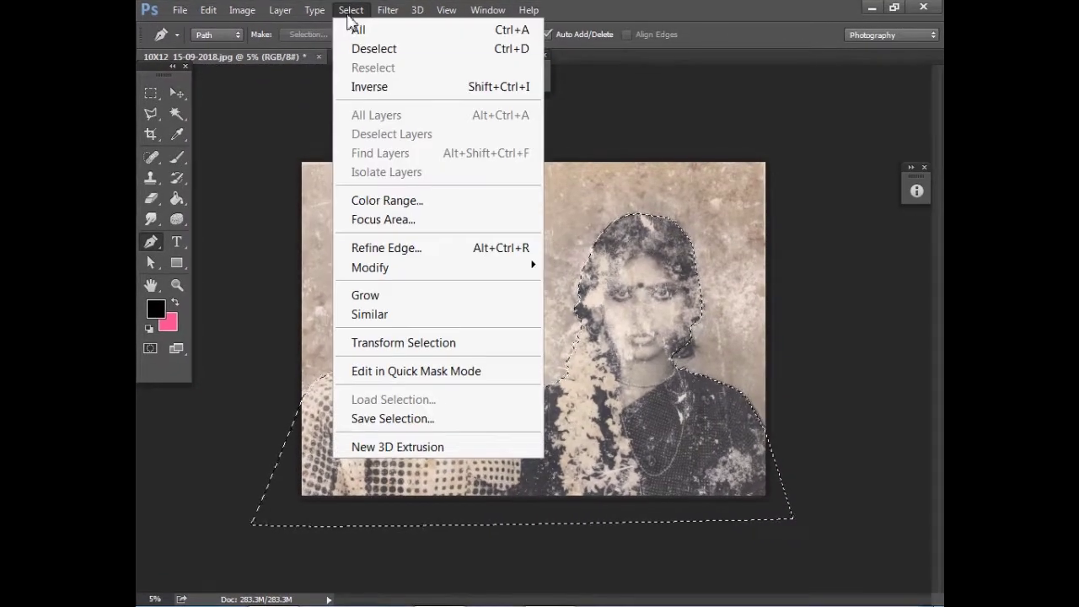
left_click(638, 344)
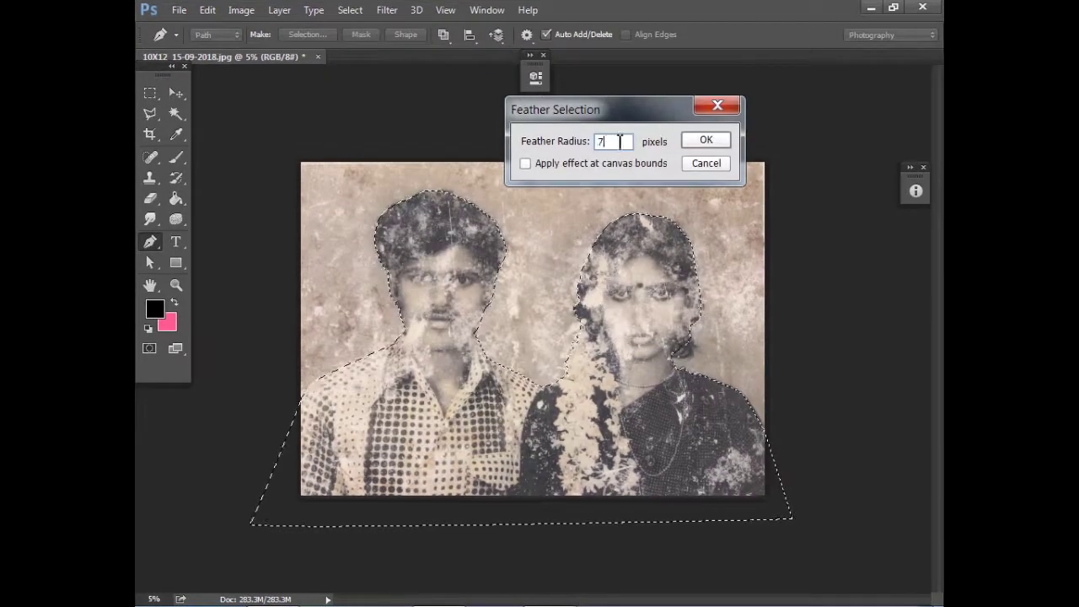
left_click(707, 141)
Copy the couple onto a new Layer 1 and desaturate it to grey
left_click(177, 10)
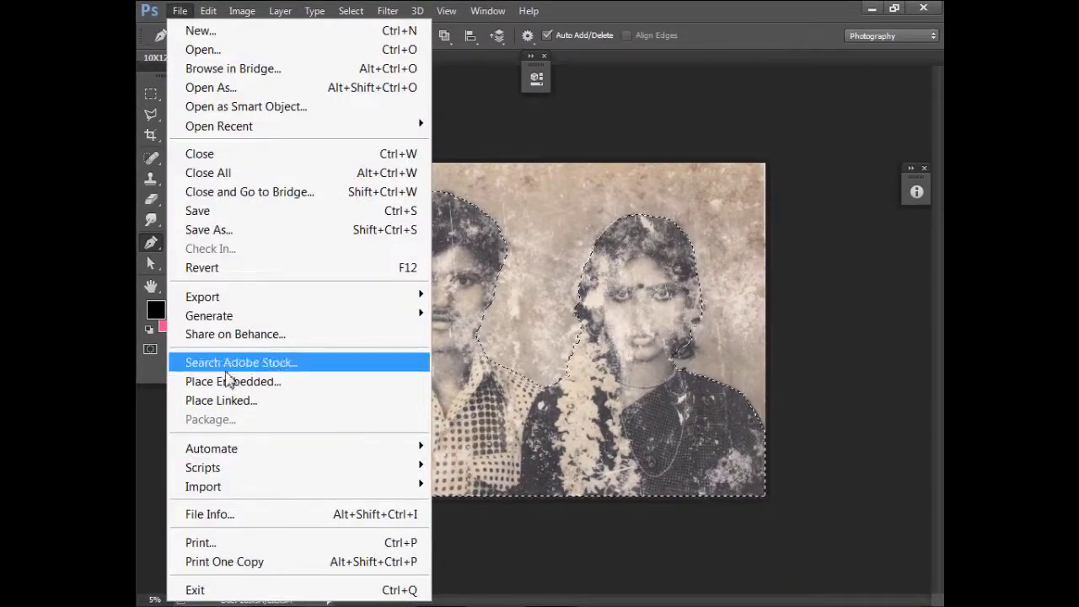
left_click(232, 158)
left_click(208, 10)
left_click(232, 200)
left_click(241, 10)
mouse_move(275, 59)
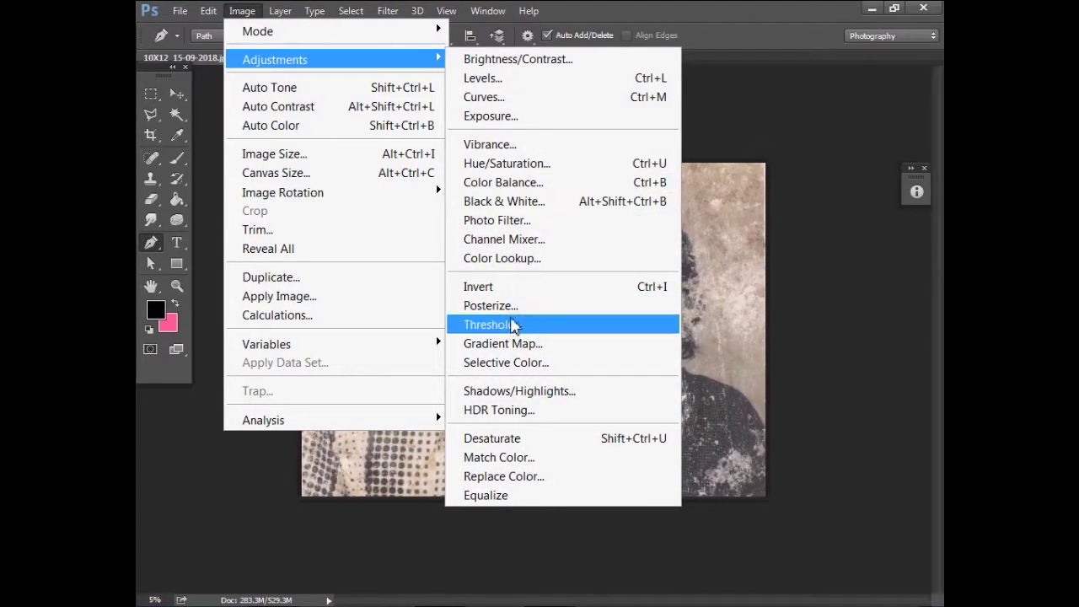
left_click(621, 439)
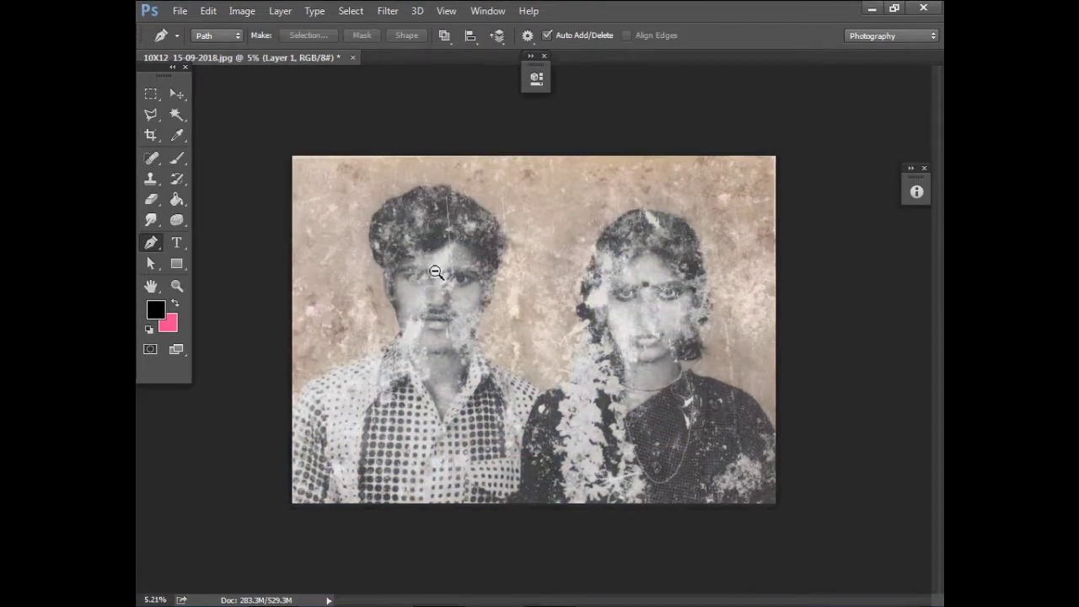
scroll(436, 273, "up", 3)
Darken the couple layer's midtones slightly with Levels set to 0.91
mouse_move(549, 193)
left_mouse_down()
mouse_move(452, 376)
mouse_move(453, 313)
left_mouse_up()
key("ctrl+l")
left_click_drag(473, 89, 733, 88)
left_click_drag(761, 270, 788, 273)
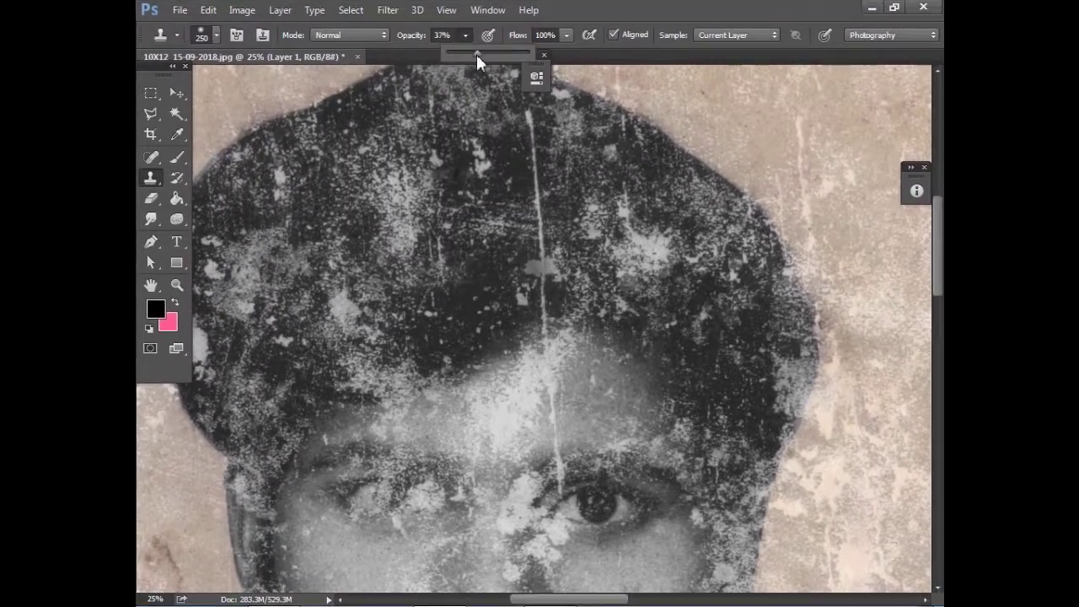
Clone clean dark hair at 63% opacity over the speckled patch of the man's hair
left_click_drag(464, 35, 496, 51)
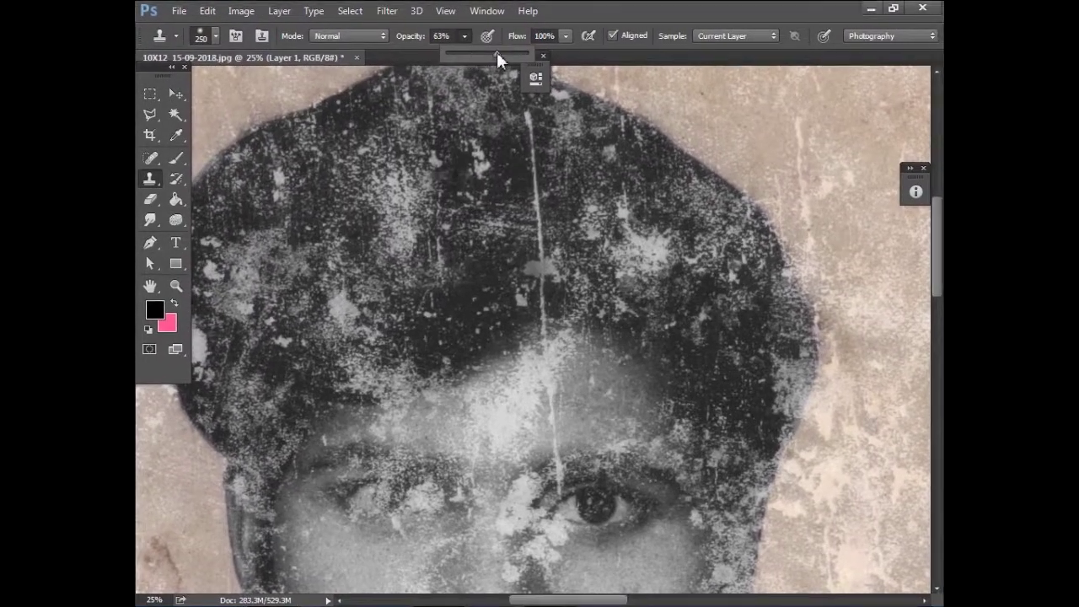
left_click(489, 294, "alt")
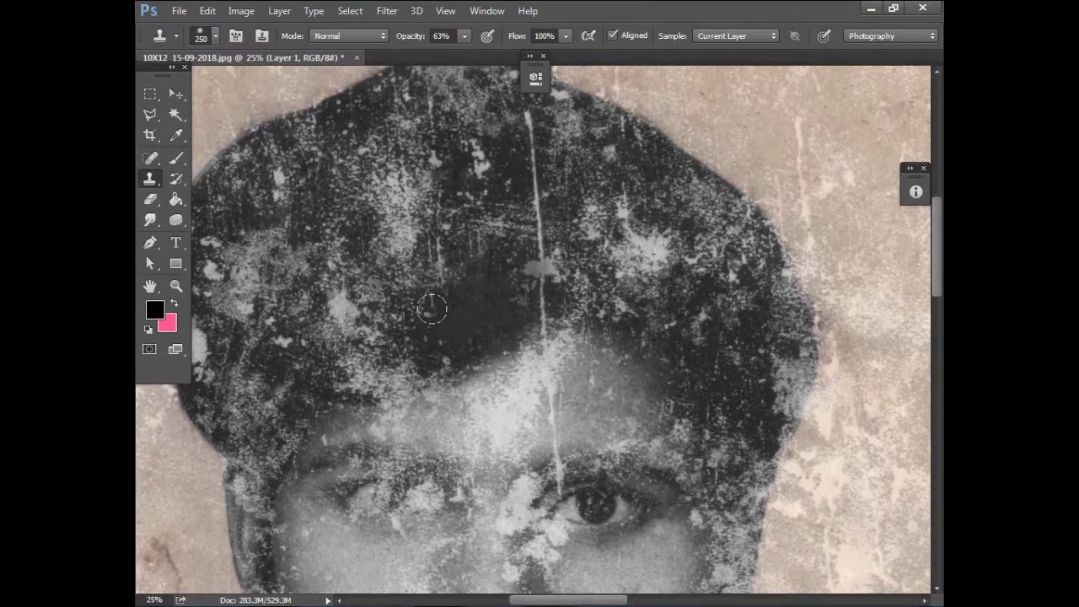
left_click_drag(475, 290, 481, 274)
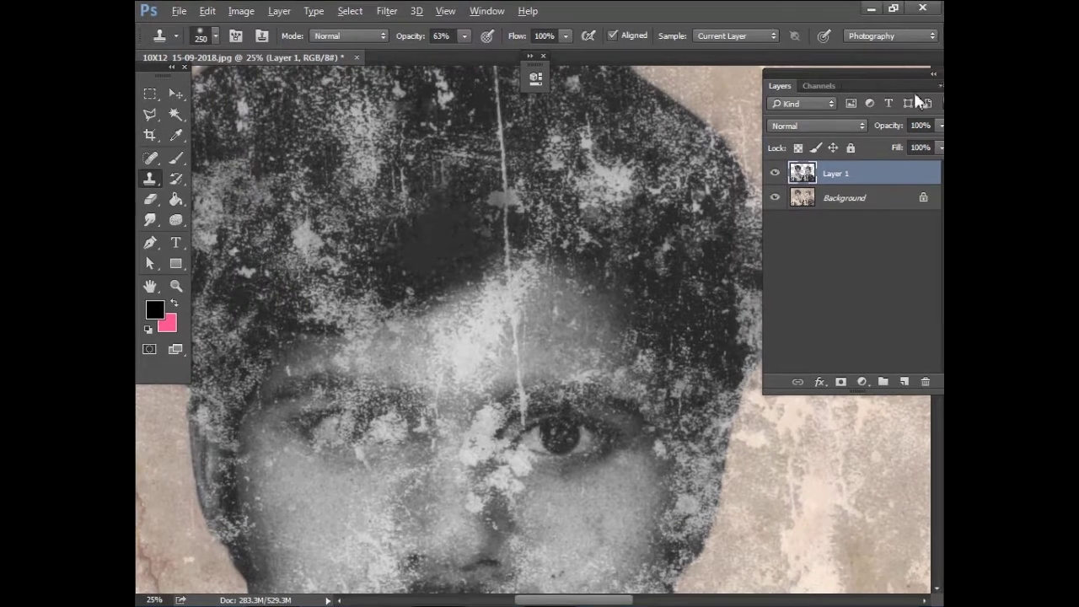
left_click(934, 74)
key("bracketleft")
key("bracketleft")
key("bracketleft")
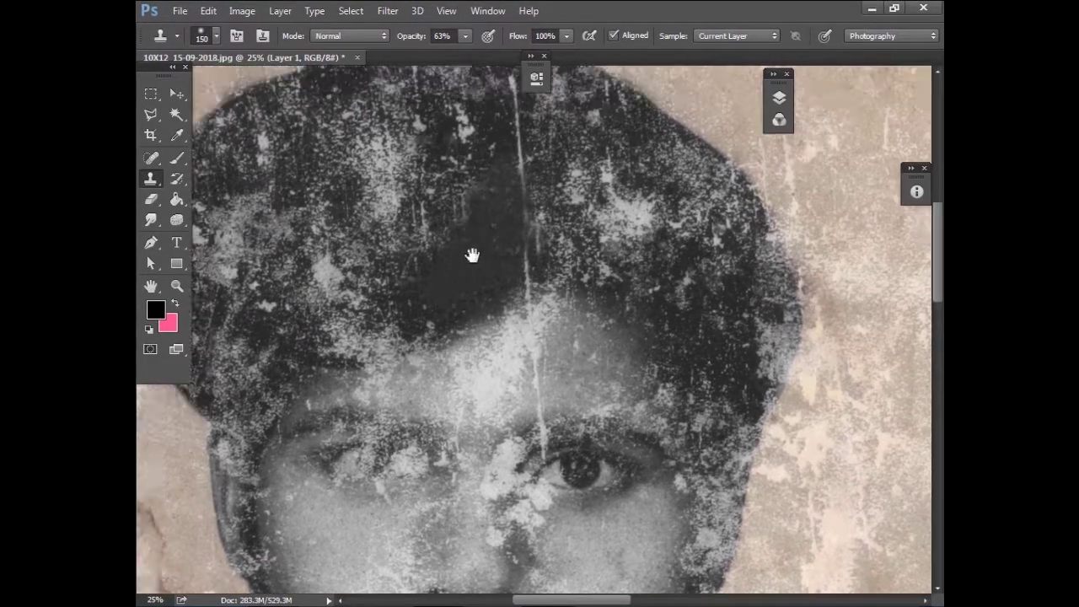
left_click_drag(452, 229, 481, 297)
key("j")
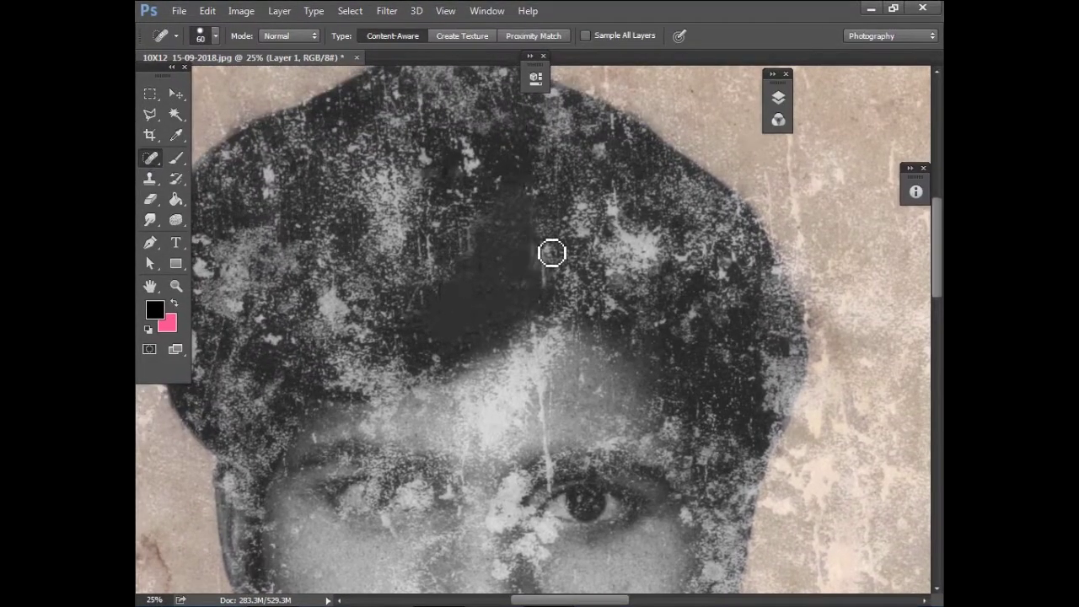
Spot-heal the forehead scratch and speckles above the forehead and on the hair's right side
left_click_drag(536, 325, 546, 422)
key("bracketright")
key("bracketright")
key("bracketright")
mouse_move(548, 342)
left_mouse_down()
mouse_move(535, 392)
mouse_move(516, 358)
left_mouse_up()
left_click_drag(486, 441, 487, 441)
key("bracketleft")
key("bracketleft")
key("bracketleft")
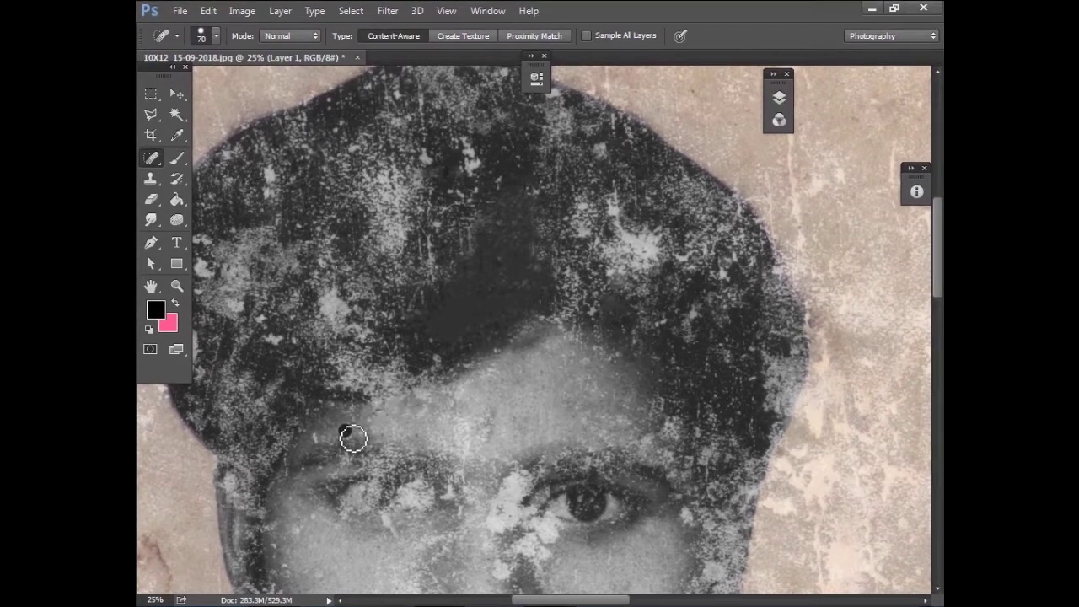
key("bracketright")
key("bracketright")
key("bracketright")
left_click_drag(582, 209, 537, 258)
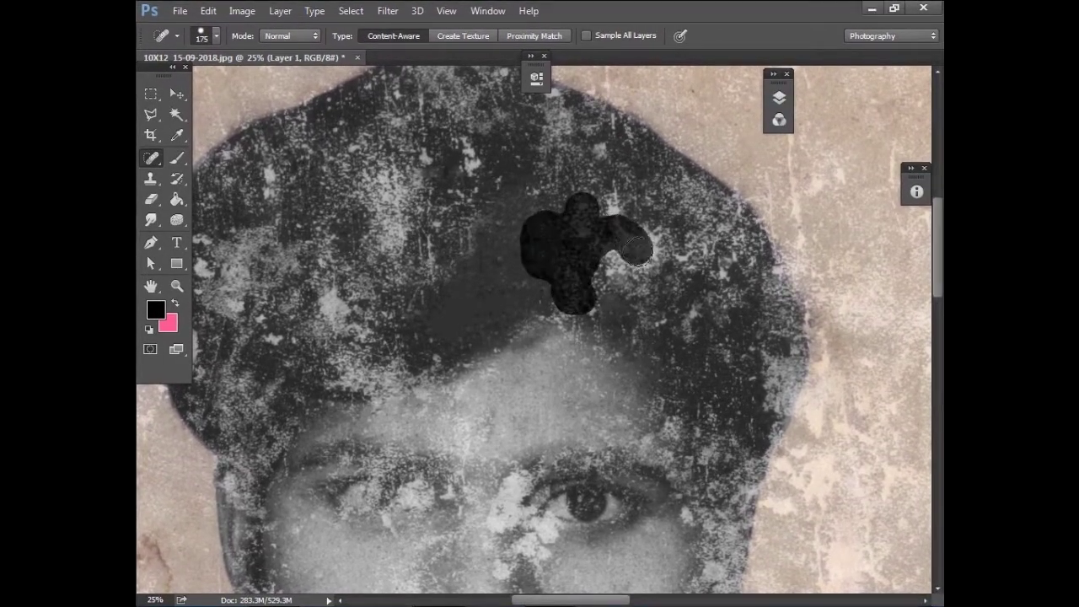
left_click_drag(690, 314, 690, 314)
Blend away remaining pale speckles along the hairline and in the upper-left hair
key("bracketright")
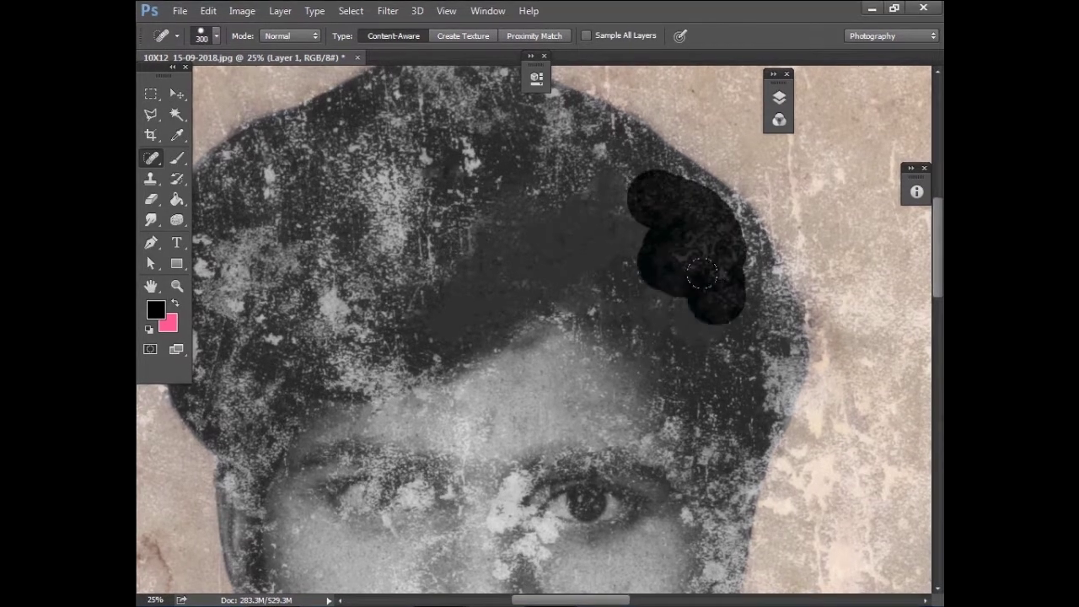
left_click_drag(627, 297, 628, 296)
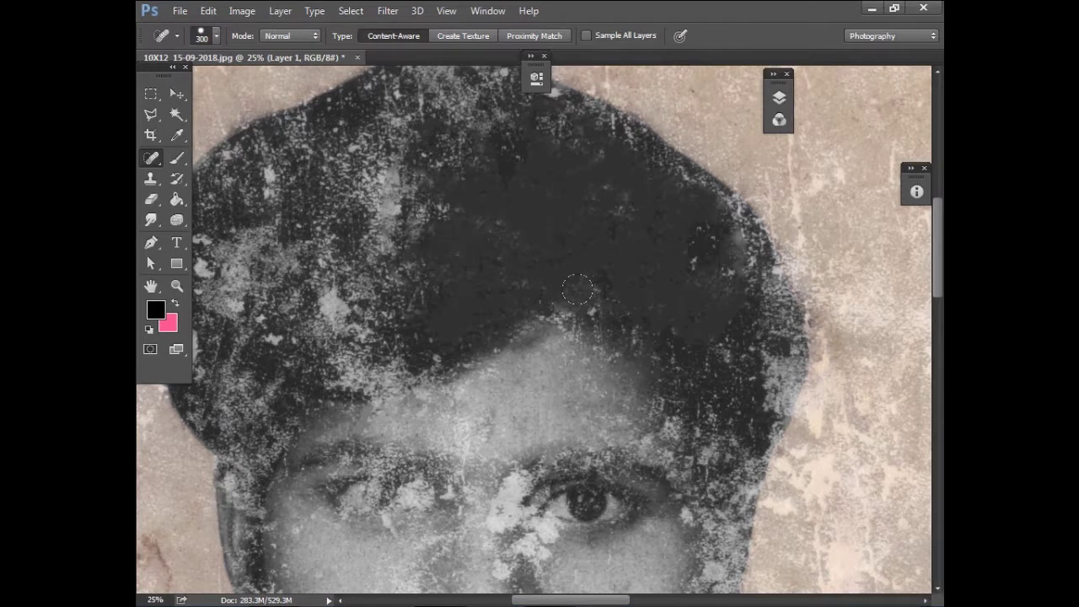
key("bracketleft")
left_click_drag(374, 372, 407, 365)
mouse_move(539, 309)
left_mouse_down()
mouse_move(557, 320)
mouse_move(532, 315)
left_mouse_up()
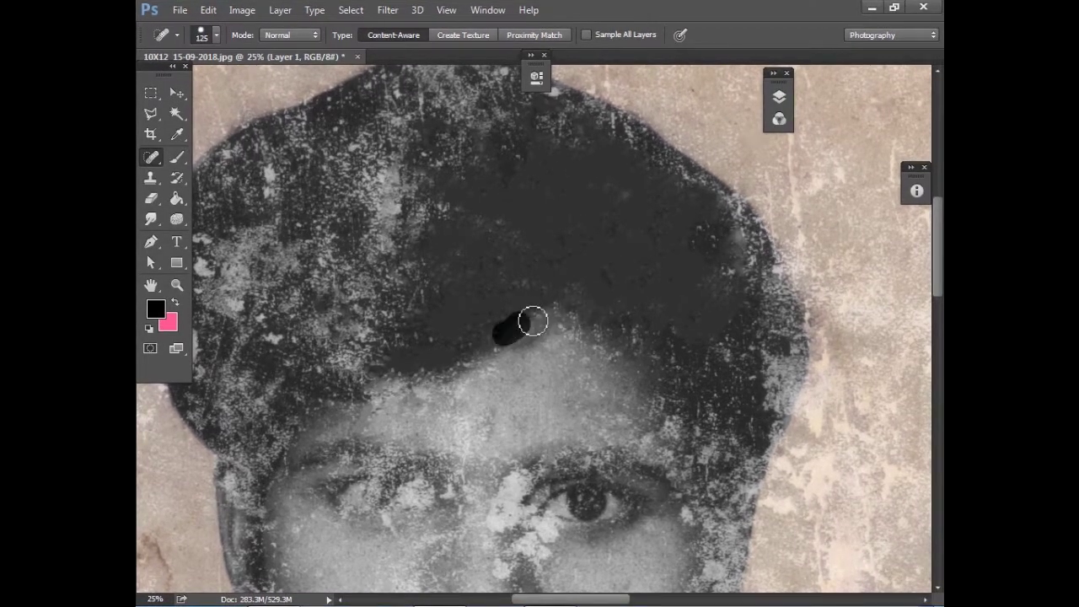
left_click_drag(421, 182, 413, 228)
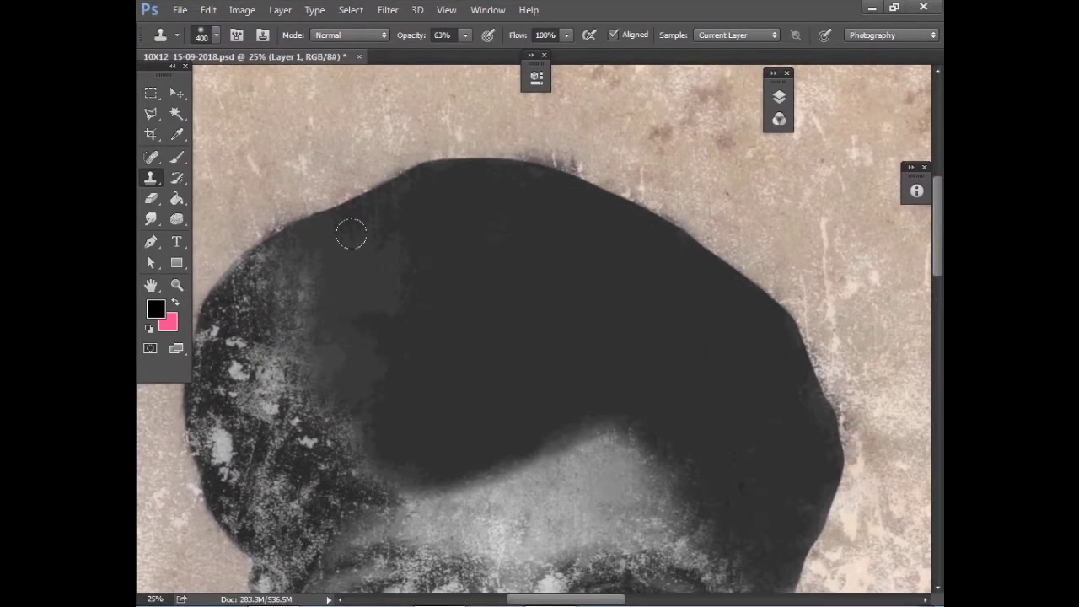
left_click_drag(351, 231, 249, 246)
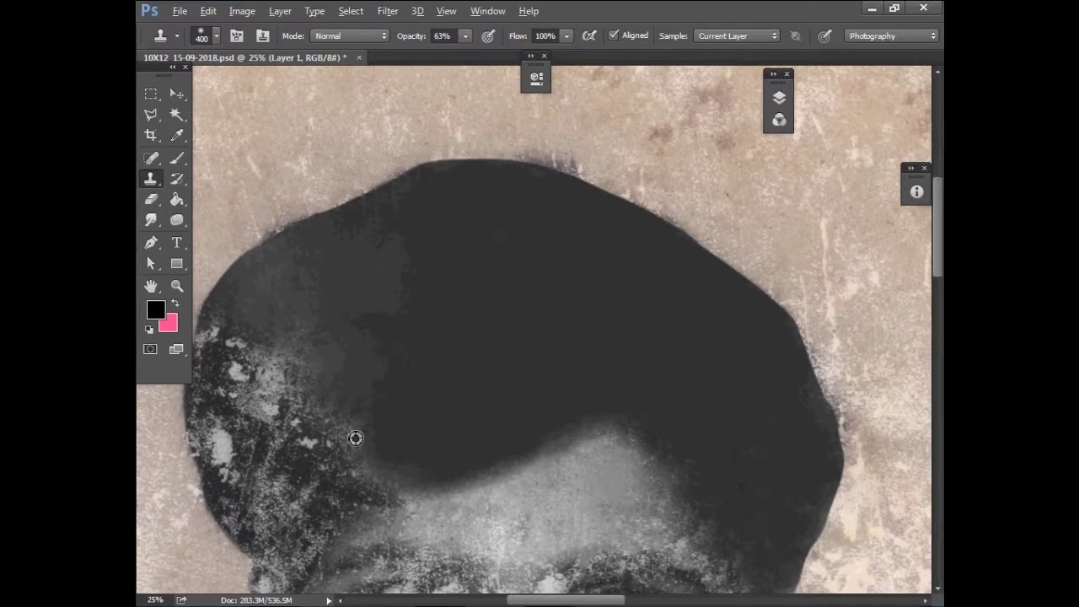
Clone darker tone over hair speckles, then toggle Layer 1 to compare with the original
scroll(343, 376, "down", 3)
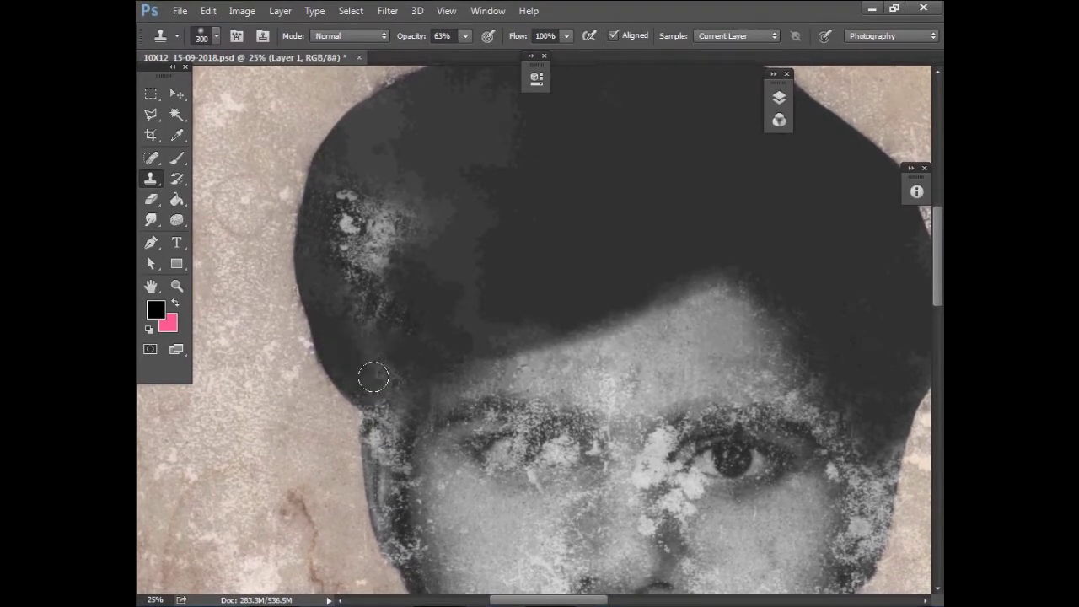
left_click_drag(348, 190, 362, 221)
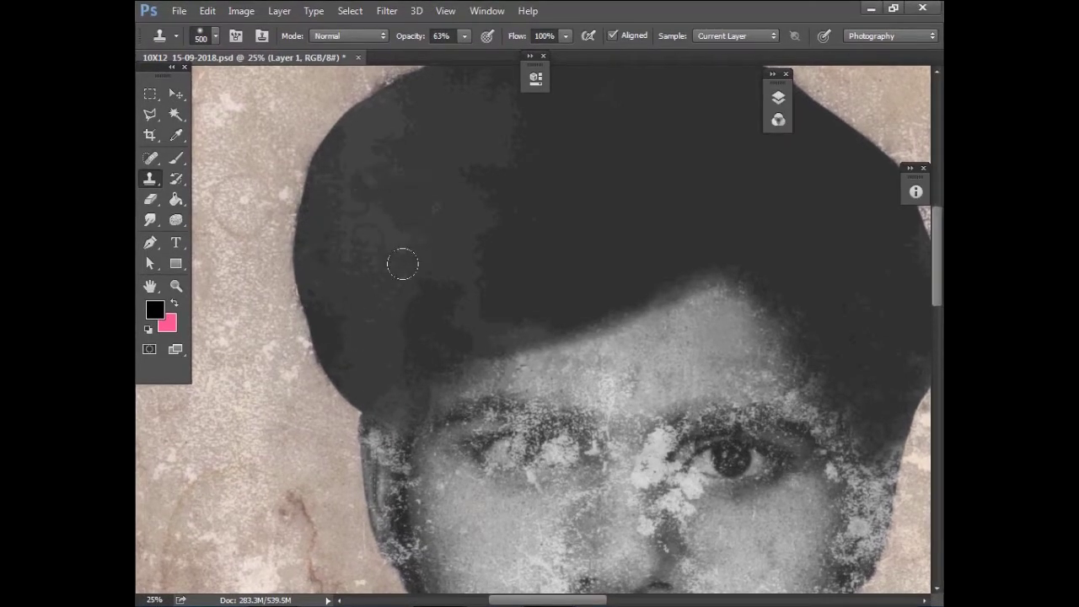
key("ctrl+minus")
key("bracketleft")
key("bracketleft")
key("bracketleft")
key("F7")
left_click(584, 174)
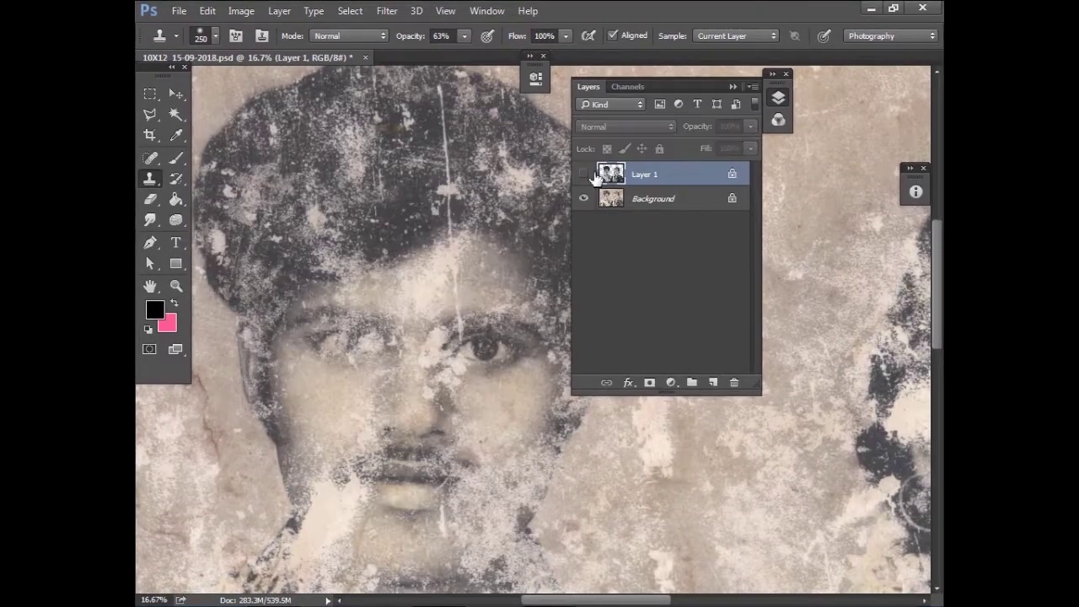
left_click(584, 174)
Clone dark hair over speckles at the hairline and face edge, then save the document
key("F7")
key("ctrl+plus")
key("bracketleft")
key("bracketleft")
left_click_drag(557, 260, 556, 279)
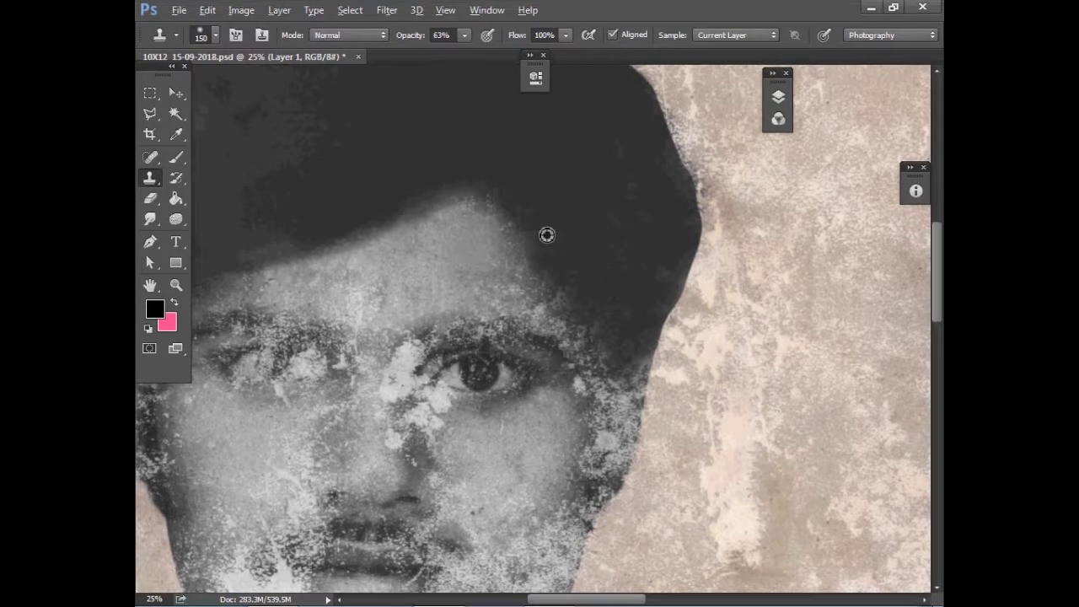
left_click_drag(638, 357, 623, 398)
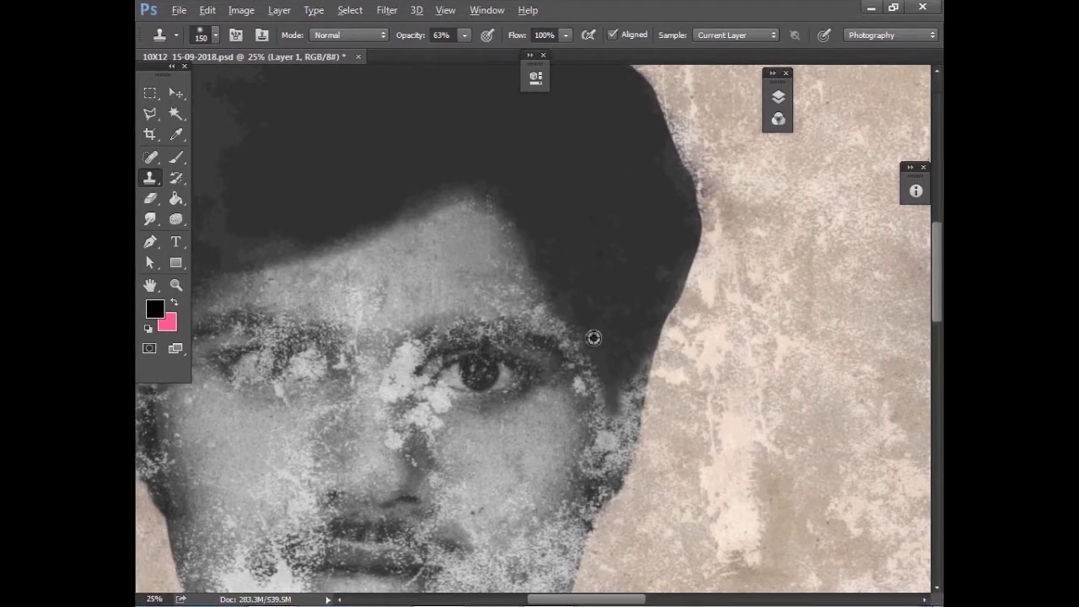
key("ctrl+s")
Clone at 40% opacity to smooth the man's upper forehead
key("bracketright")
key("bracketright")
key("4")
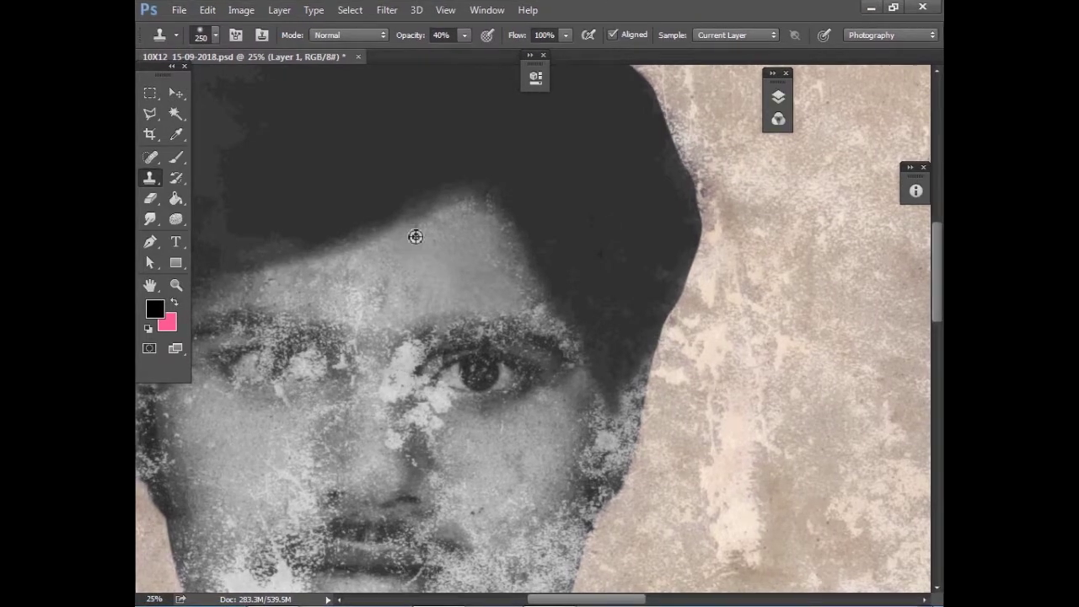
left_click_drag(320, 236, 549, 244)
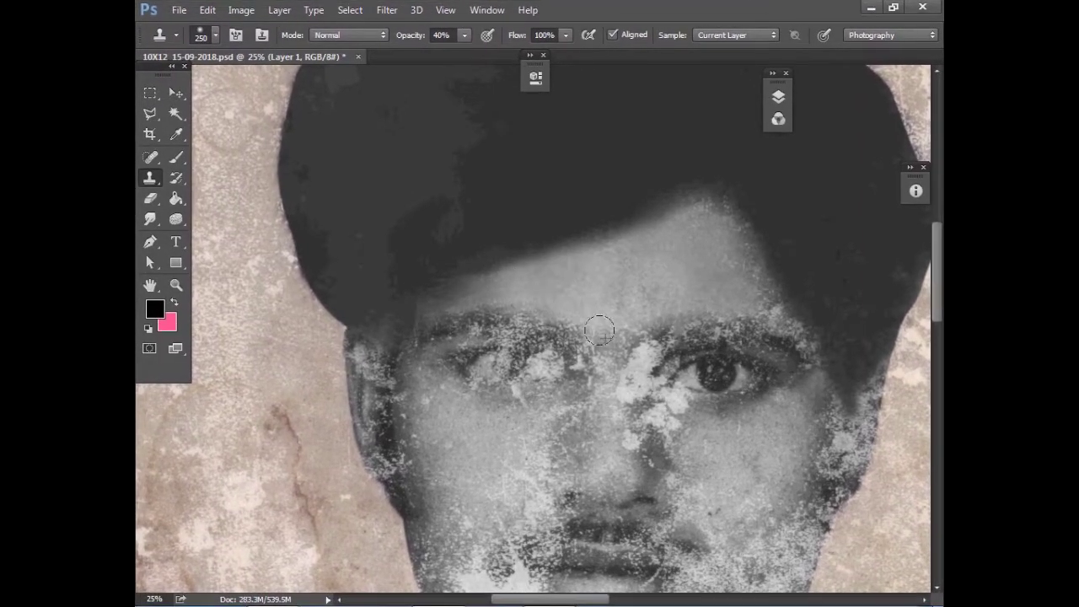
scroll(638, 327, "up", 1)
key("bracketleft")
key("bracketleft")
key("bracketleft")
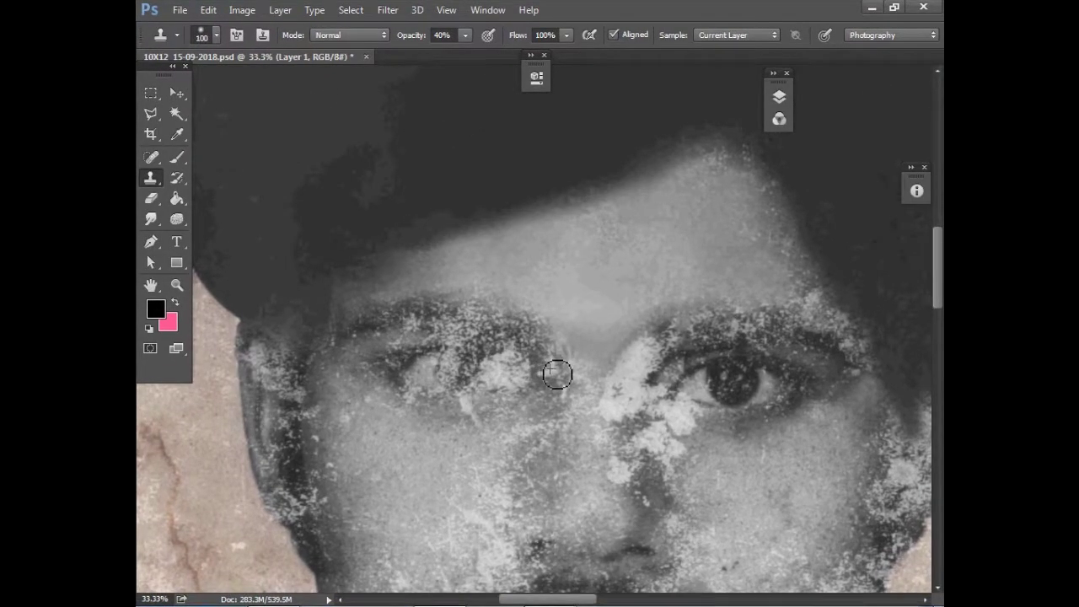
left_click(177, 221)
Set up the Burn Tool on Midtones at 46% exposure with a 125 brush
left_click(244, 232)
left_click(327, 35)
left_click(325, 52)
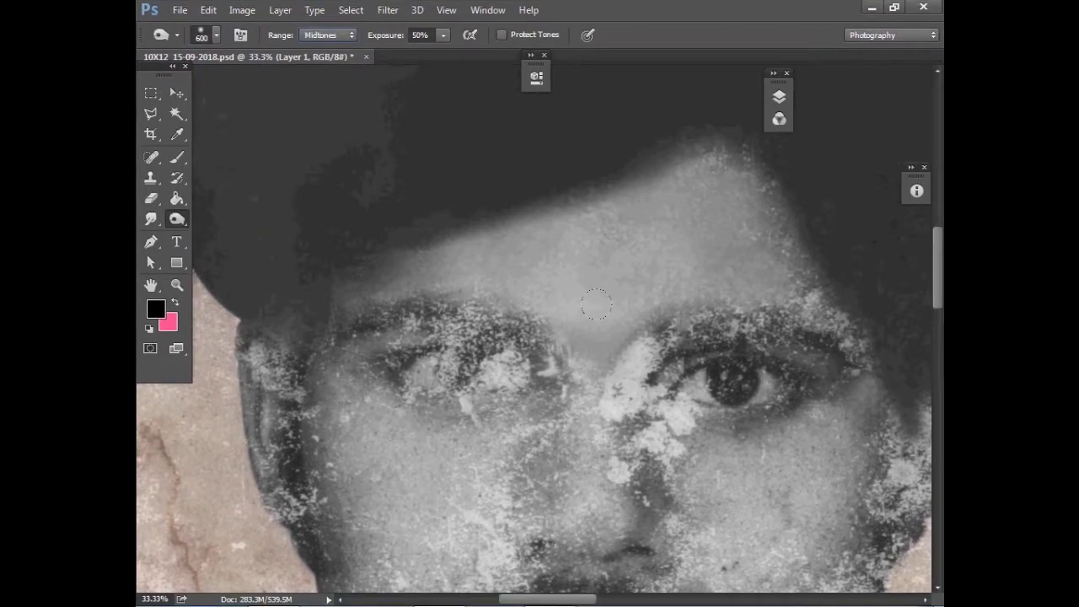
left_click(443, 36)
right_click(496, 109)
left_click_drag(639, 142, 582, 141)
key("Return")
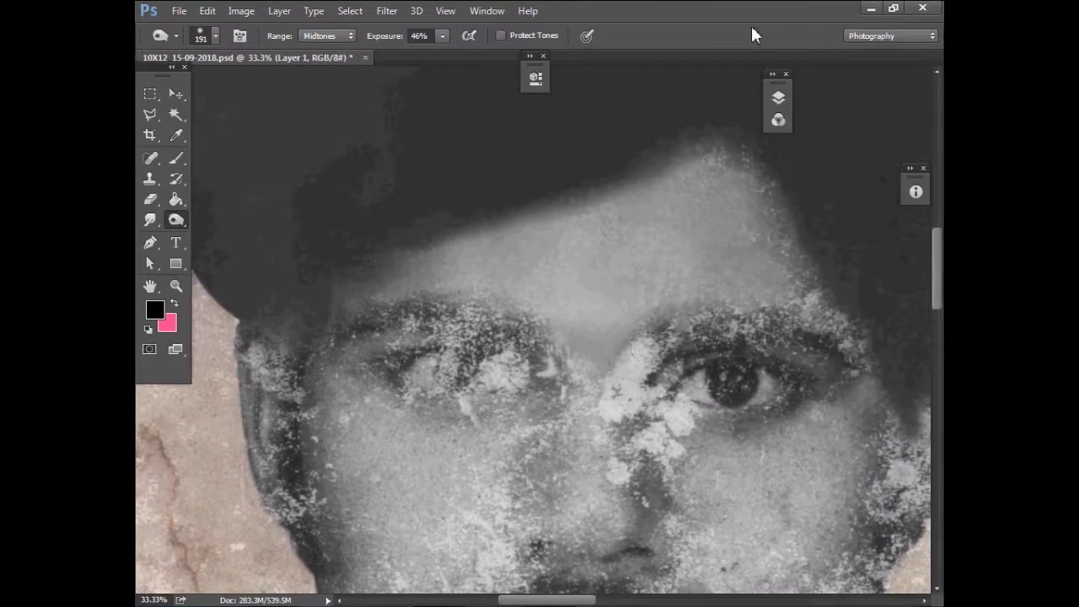
Burn the area between the right eye and nose, the nose edge, nostril and upper lip
scroll(675, 410, "down", 3)
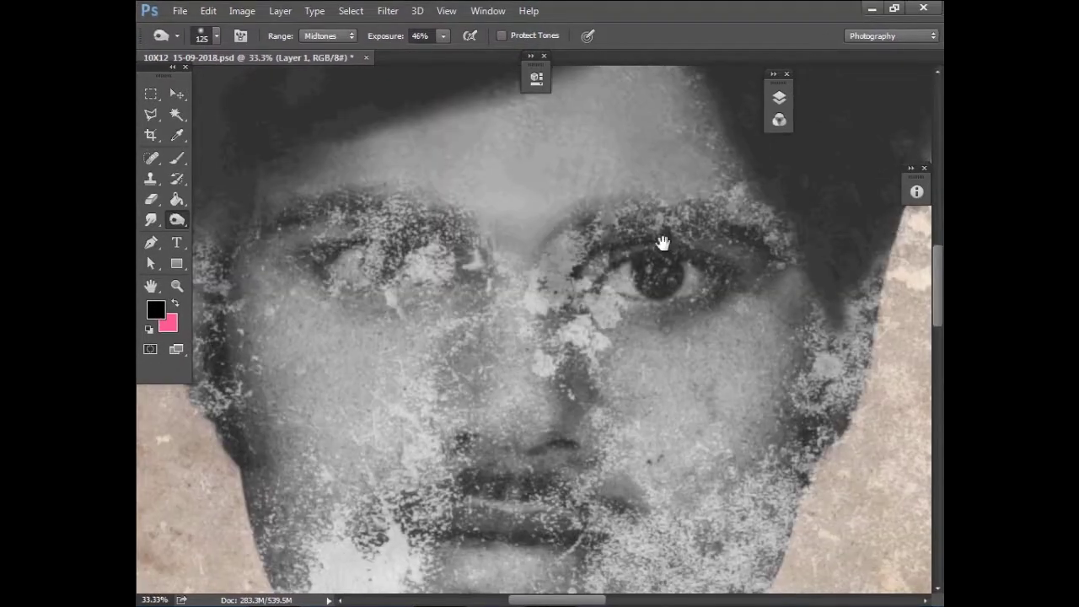
mouse_move(663, 241)
left_mouse_down()
mouse_move(745, 226)
mouse_move(595, 222)
mouse_move(569, 261)
left_mouse_up()
key("bracketleft")
key("bracketleft")
key("bracketleft")
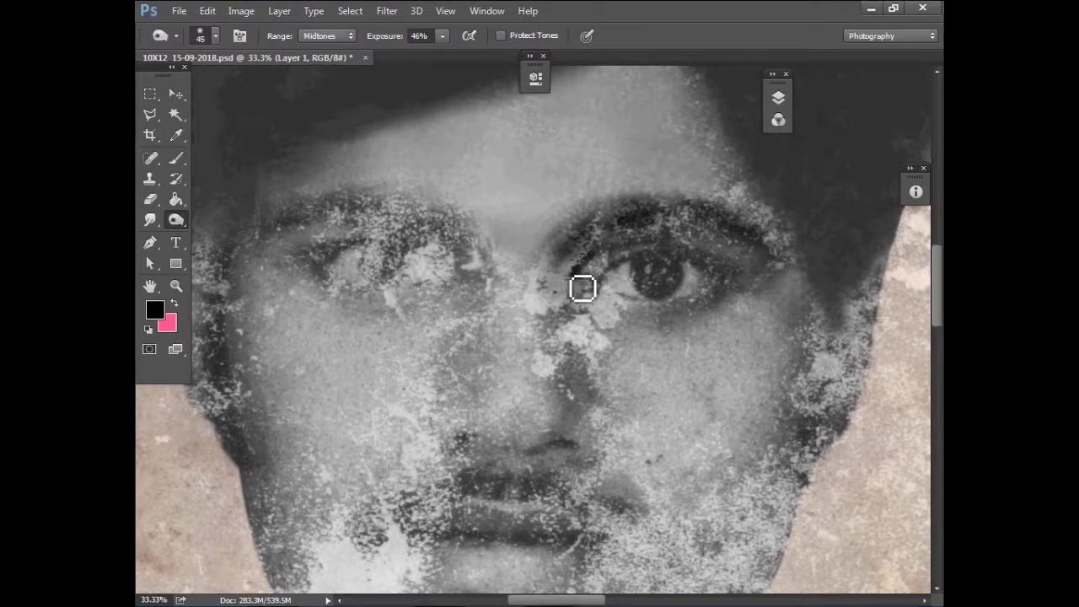
key("bracketright")
key("bracketright")
key("bracketright")
left_click_drag(613, 322, 539, 270)
key("bracketright")
key("bracketright")
key("bracketleft")
key("bracketleft")
key("bracketleft")
scroll(590, 371, "down", 3)
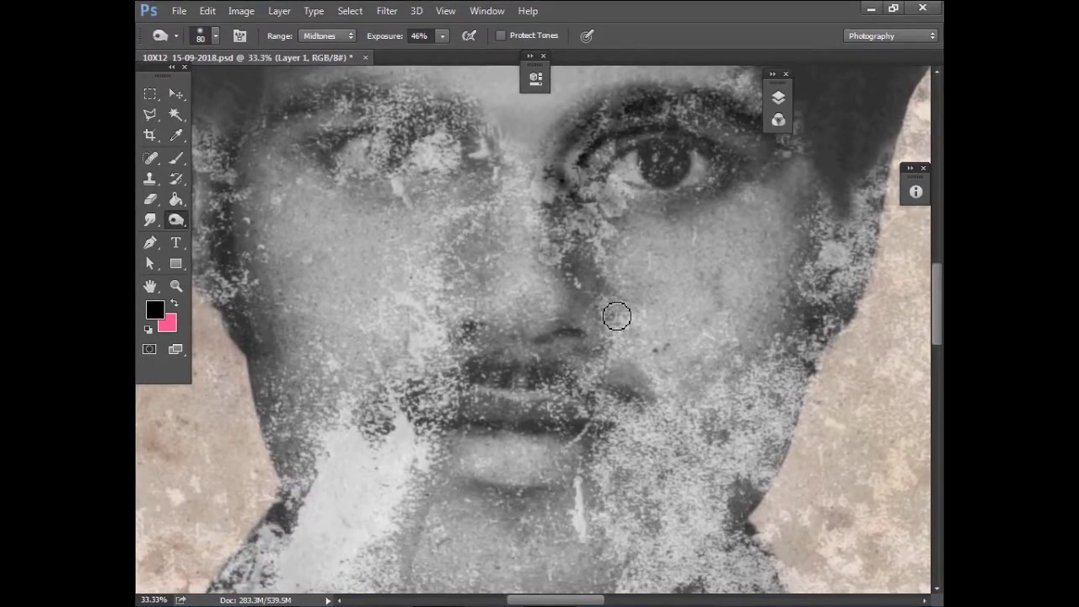
left_click_drag(615, 356, 497, 335)
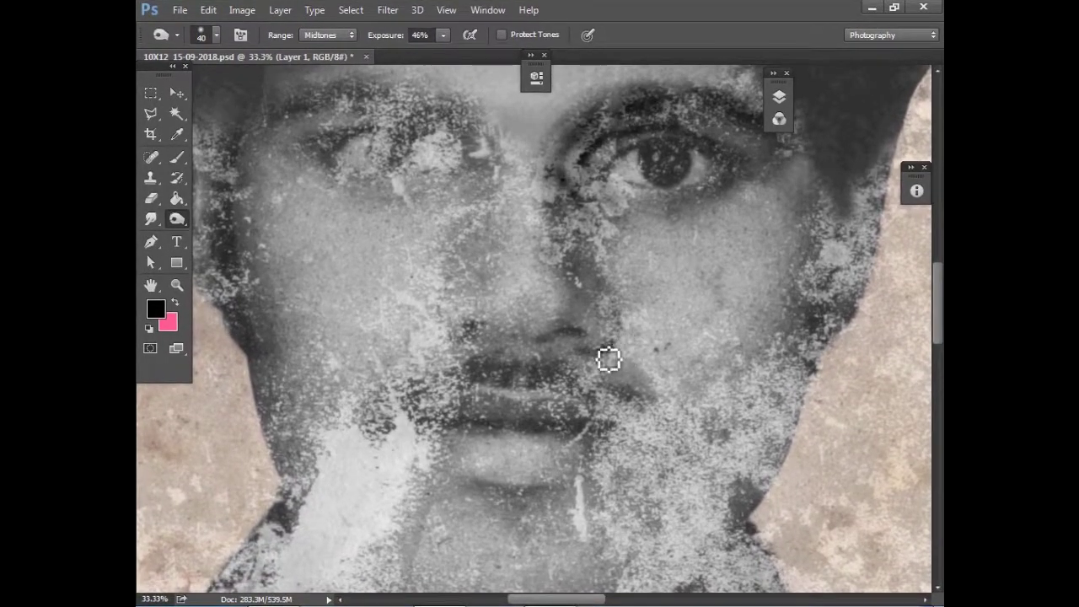
left_click_drag(497, 335, 466, 291)
Burn the eye corners with smaller brushes, then add a new empty Layer 2
key("bracketright")
key("bracketright")
key("bracketright")
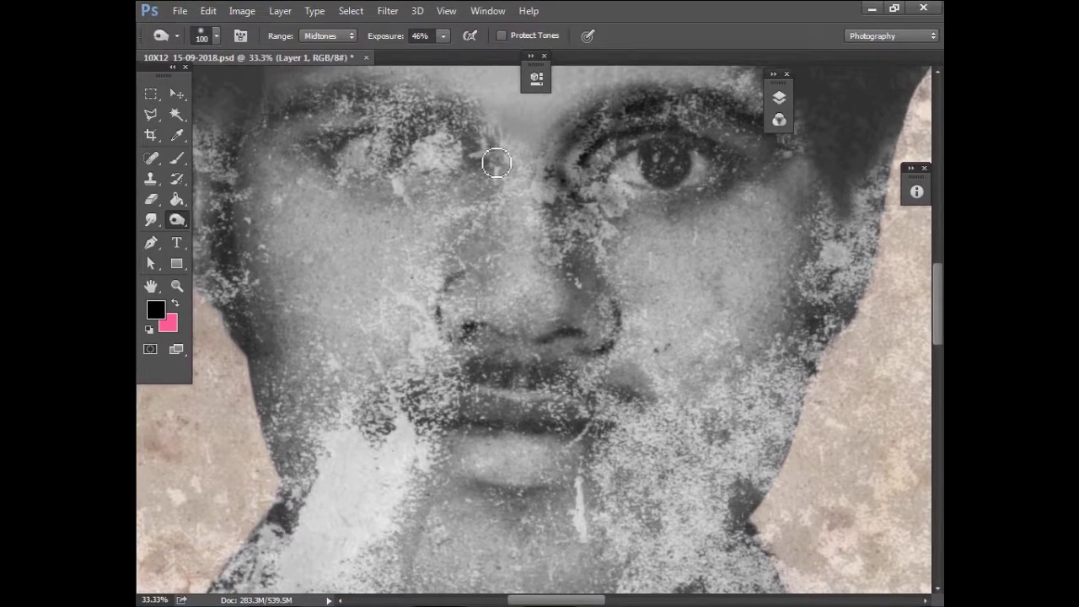
scroll(506, 211, "up", 1)
key("bracketright")
key("bracketright")
key("bracketright")
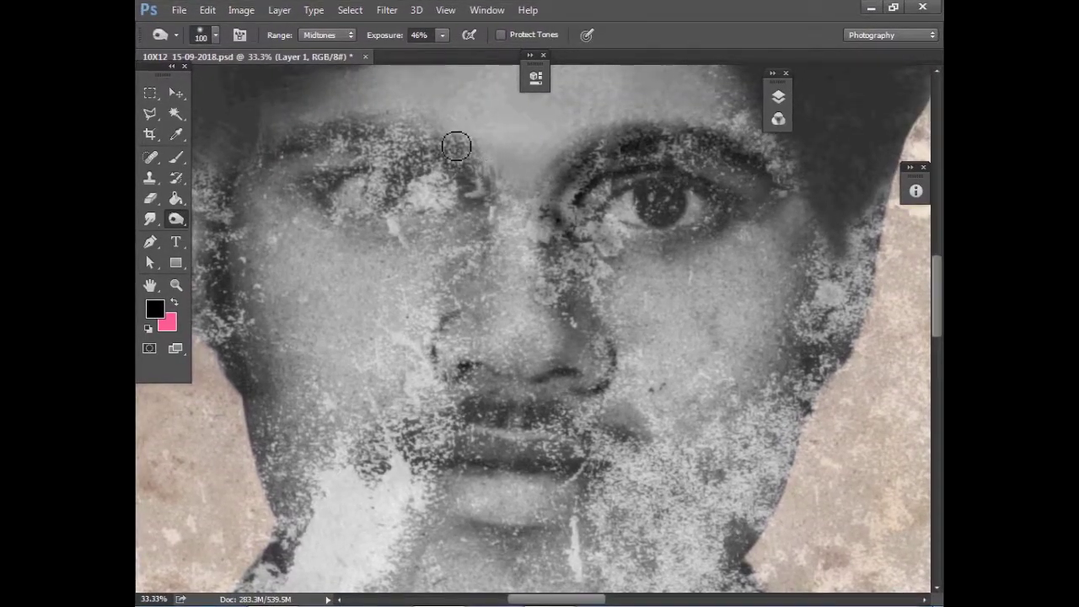
key("bracketleft")
key("bracketleft")
key("bracketleft")
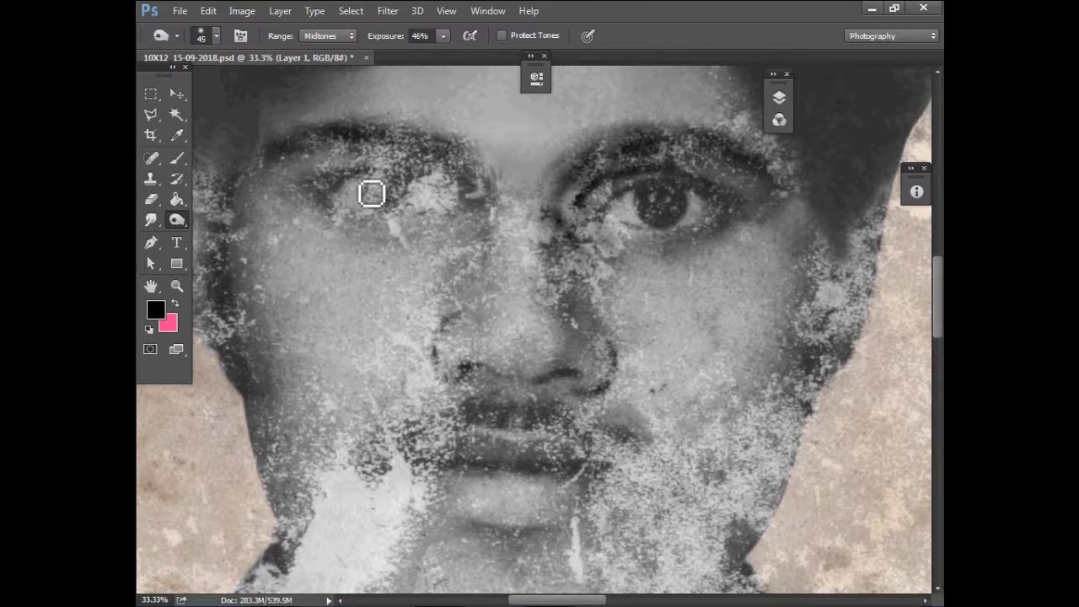
key("bracketleft")
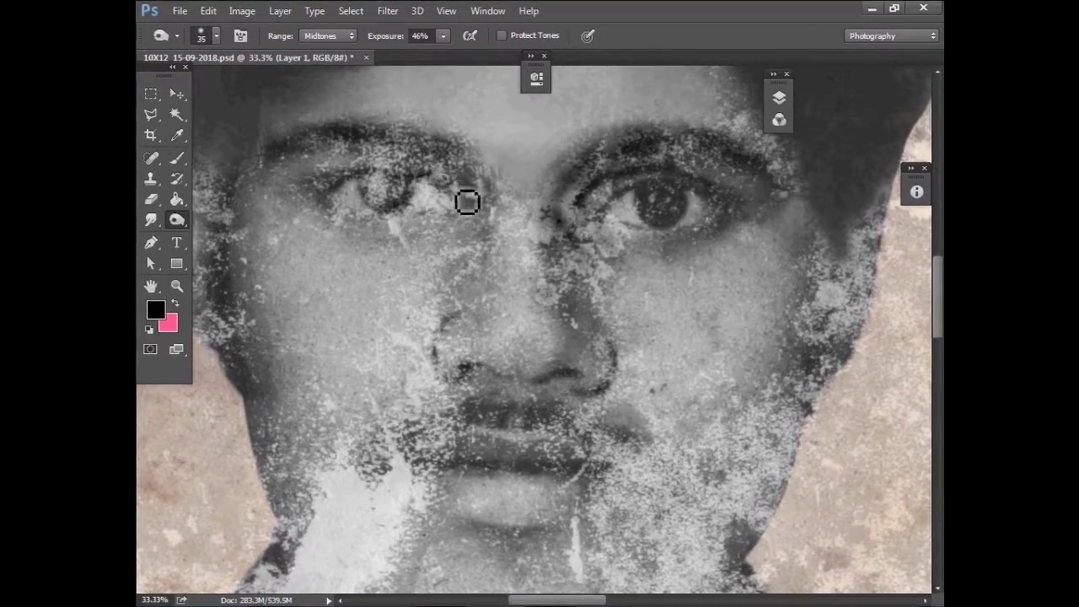
key("bracketright")
key("bracketright")
key("bracketright")
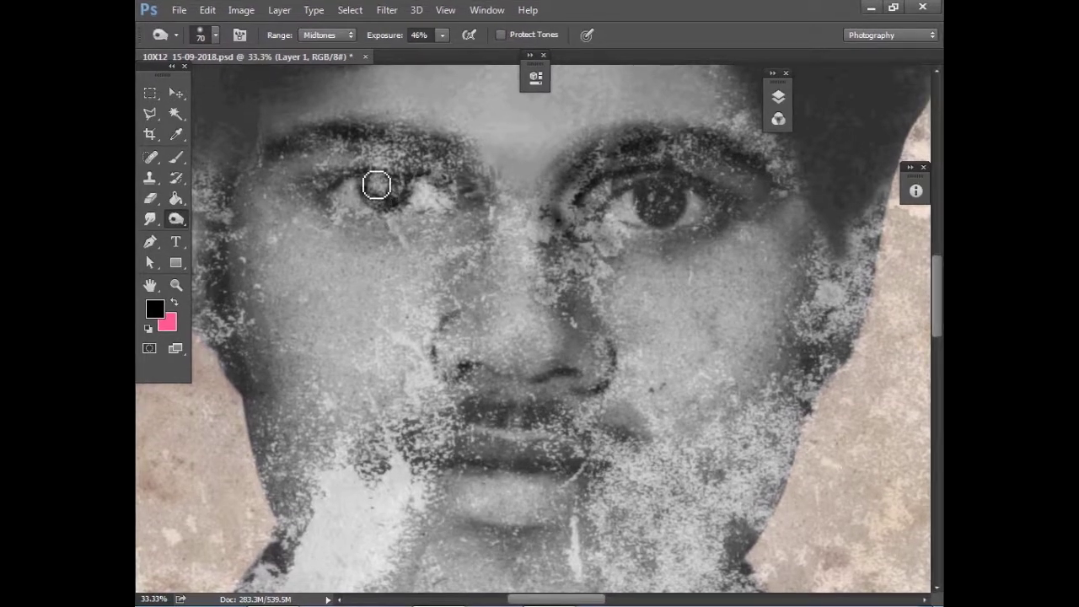
left_click_drag(430, 340, 451, 240)
key("ctrl+minus")
key("bracketright")
key("bracketright")
key("bracketright")
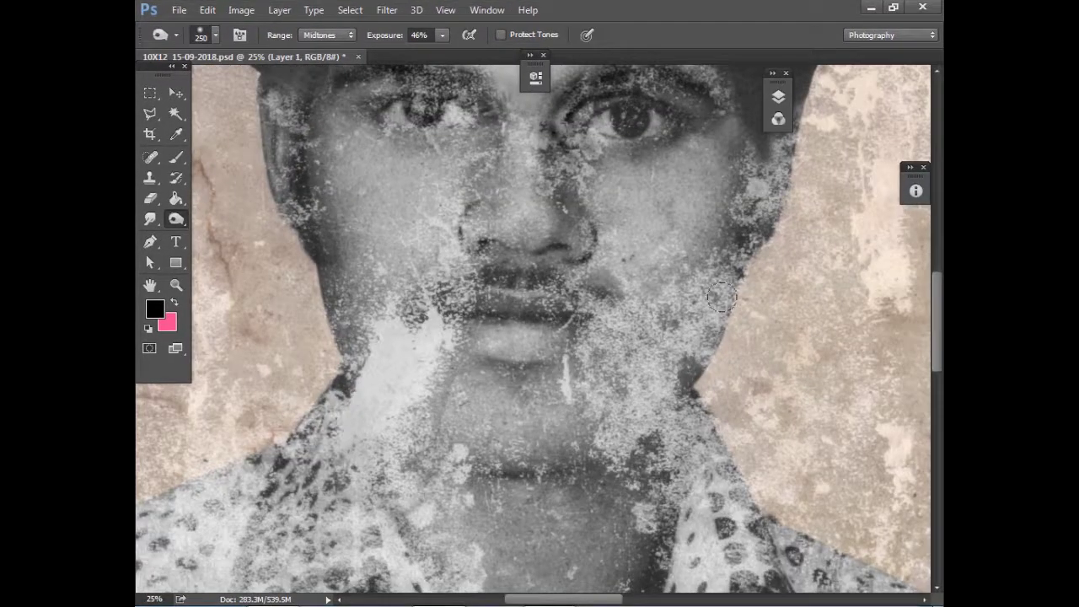
left_click(713, 382)
Sample grey tones at 80% brush opacity and paint a dark line along the right cheek edge
left_click(177, 157)
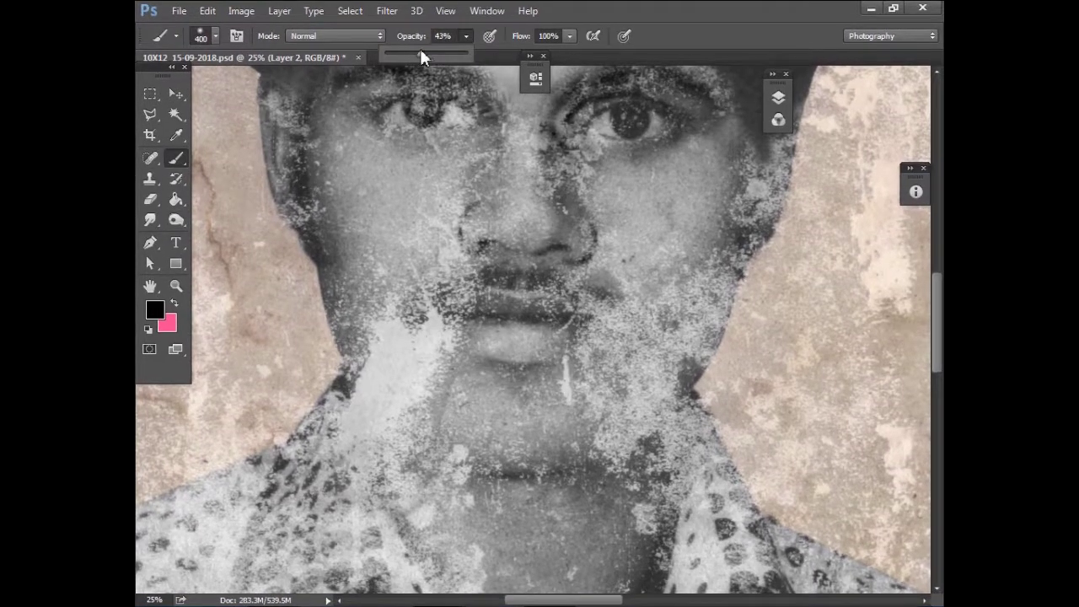
key("bracketleft")
key("bracketleft")
key("bracketleft")
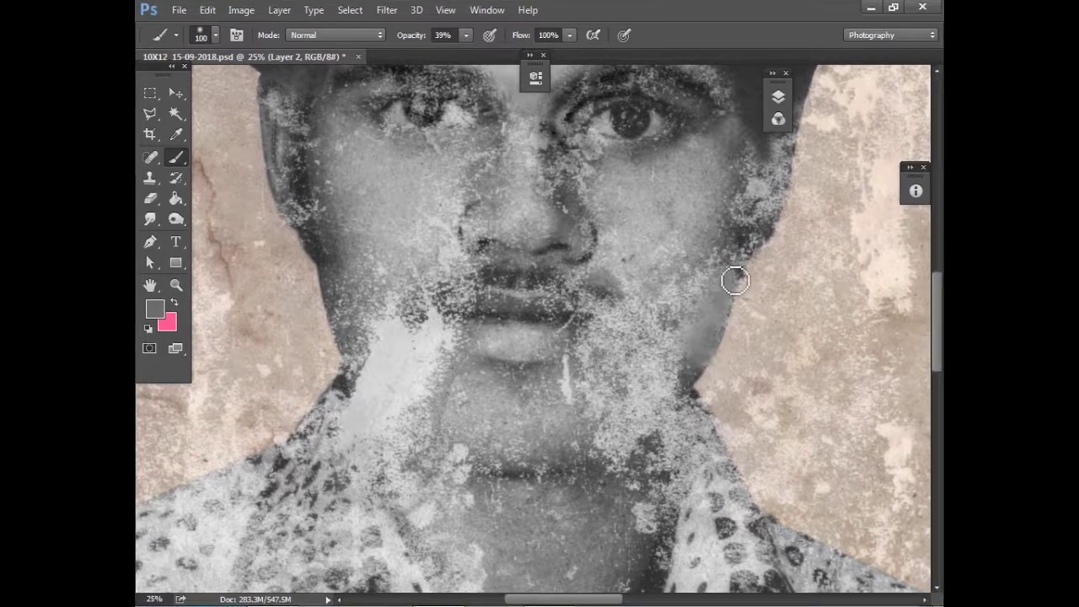
key("bracketright")
key("bracketright")
key("bracketright")
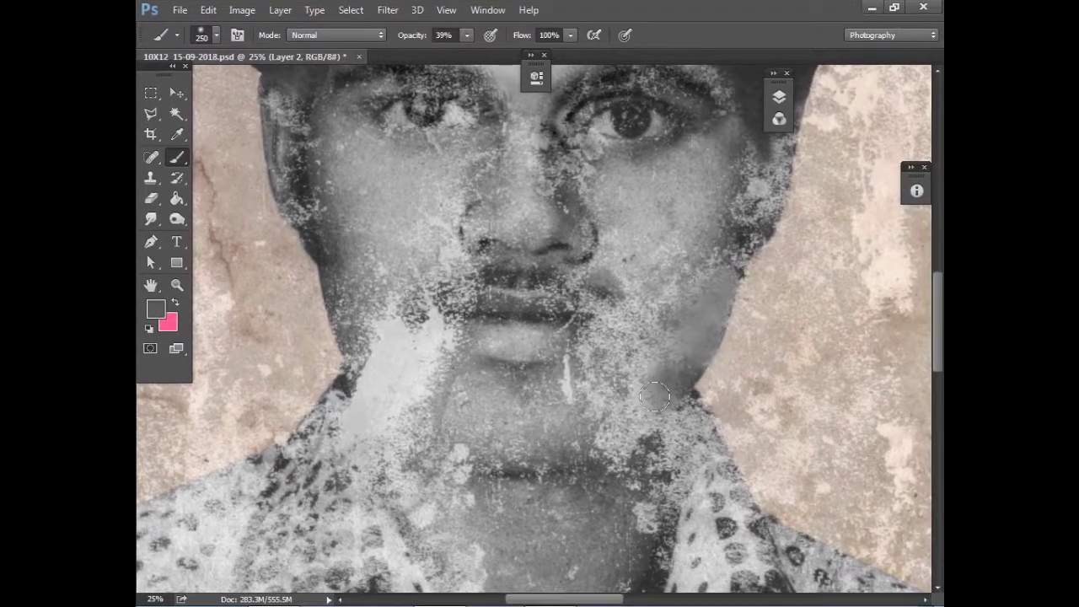
left_click(598, 439, "alt")
key("bracketleft")
key("bracketleft")
key("bracketleft")
key("8")
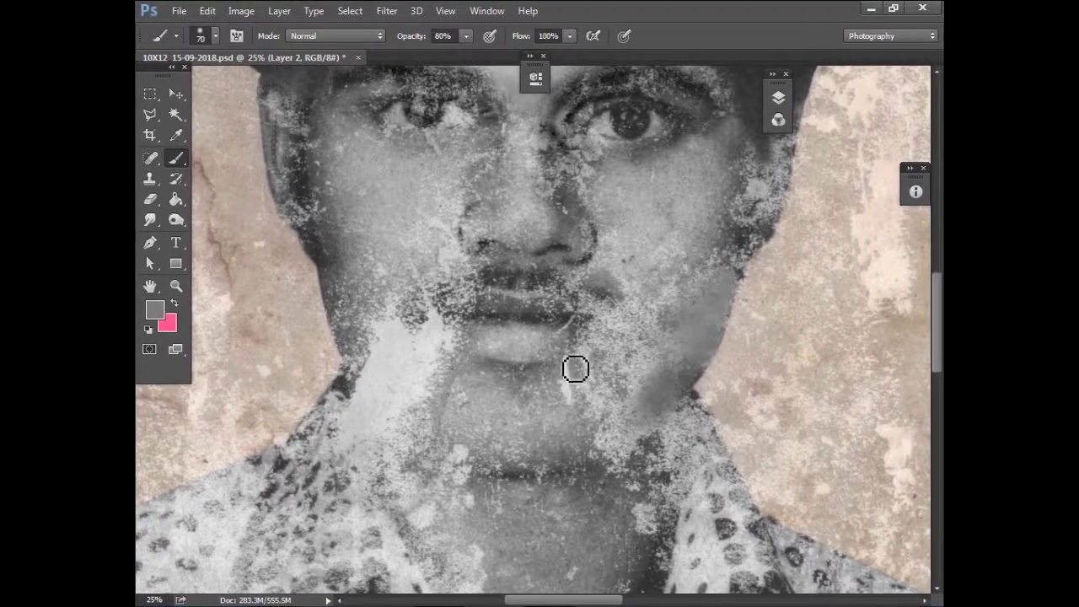
left_click(742, 239, "alt")
key("bracketright")
key("bracketright")
key("bracketleft")
key("bracketleft")
key("bracketleft")
left_click_drag(750, 261, 712, 379)
At 49% opacity, darken the jawline below the right cheek and the lower jaw
key("bracketright")
key("bracketright")
key("bracketright")
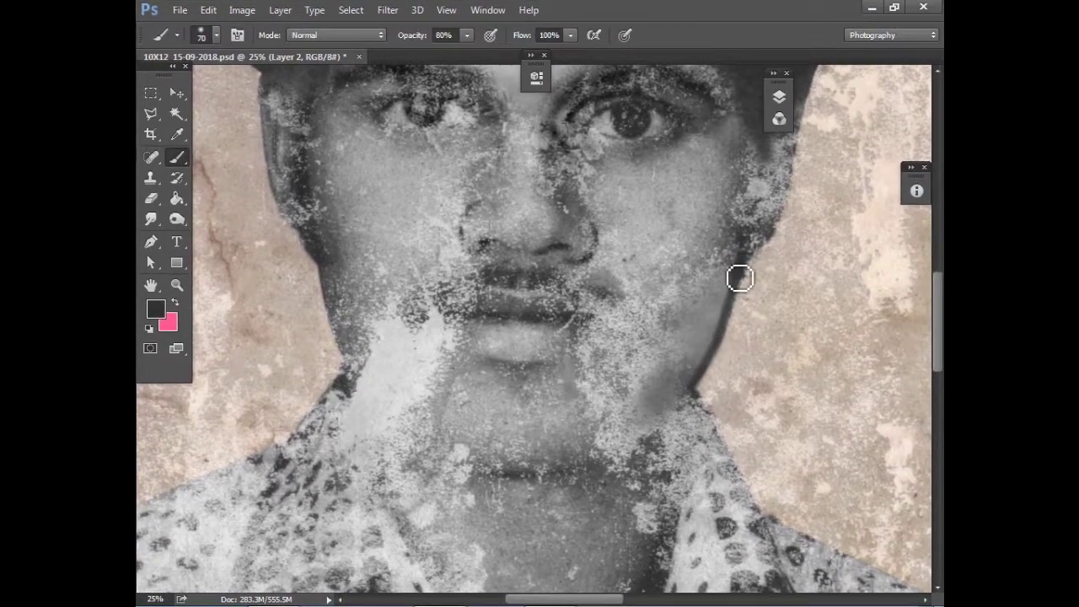
left_click_drag(466, 35, 444, 54)
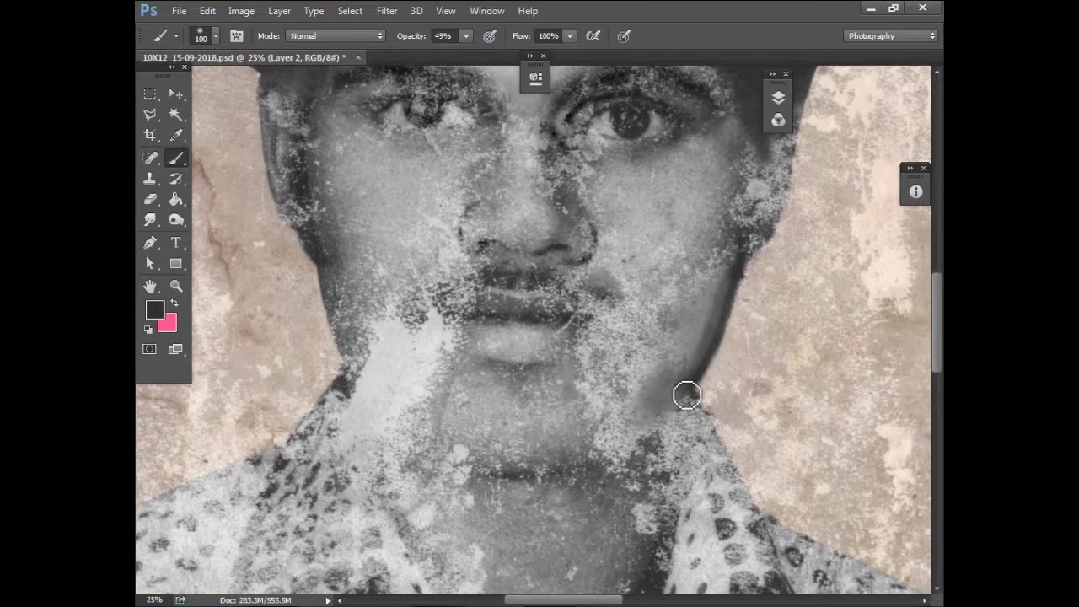
left_click_drag(720, 275, 671, 385)
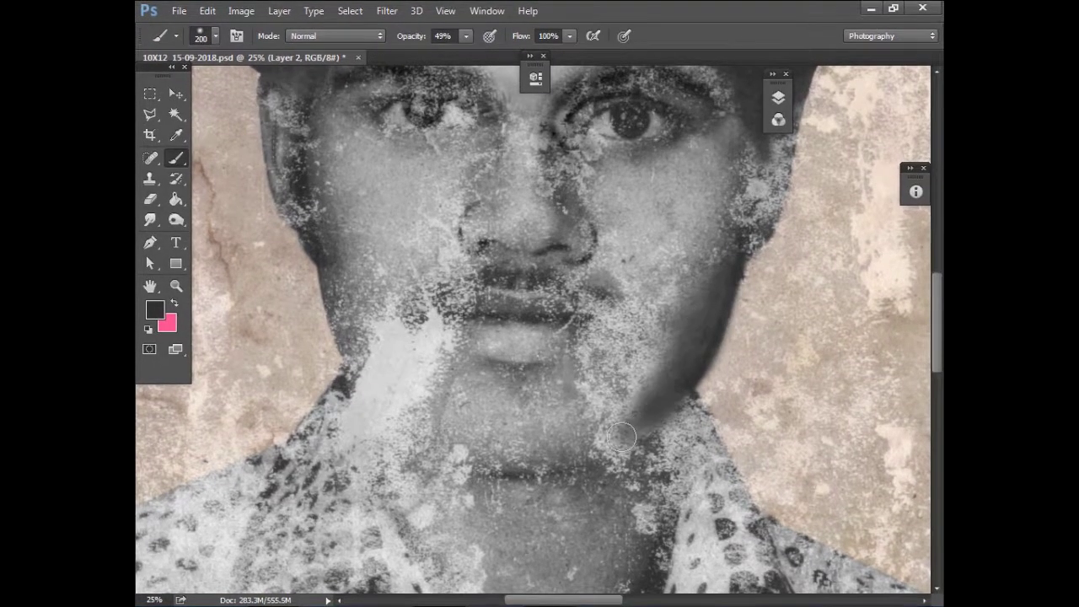
left_click_drag(620, 436, 650, 409)
Sample a grey from the face and smooth the cheek right of the nose
key("bracketright")
left_click(654, 281, "alt")
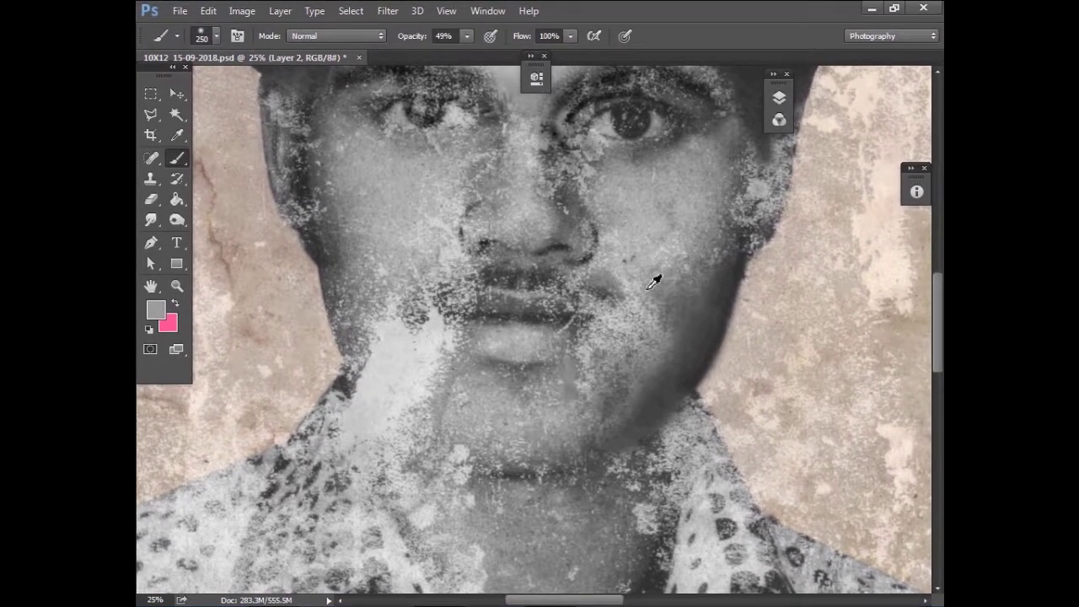
key("bracketleft")
key("bracketleft")
key("bracketleft")
left_click_drag(614, 249, 715, 266)
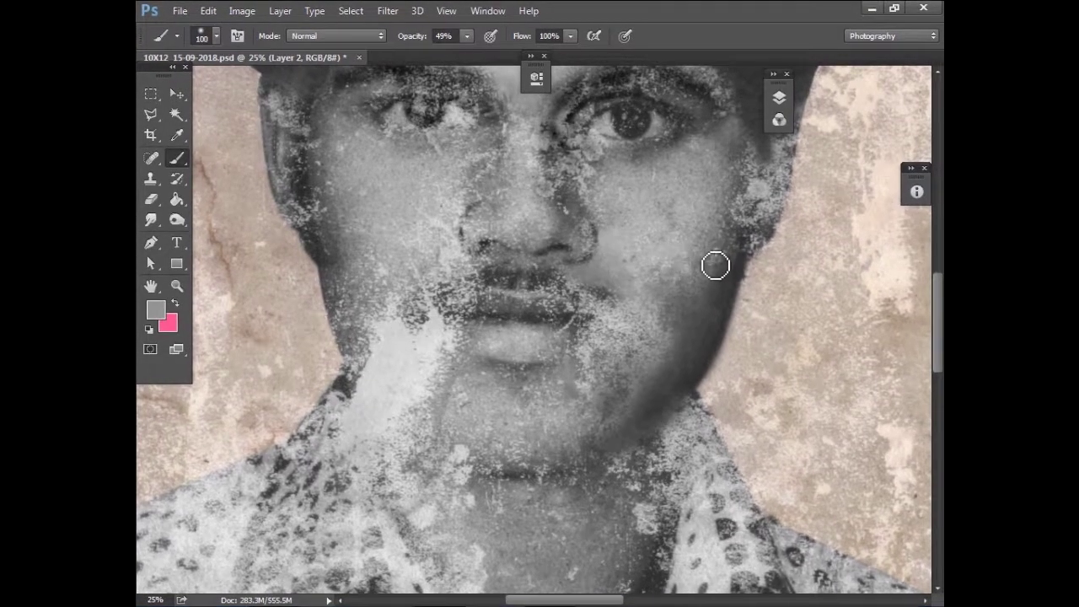
With a smaller brush, cover speckles on the inner eye corner, upper eyelid and cheek edge
scroll(578, 197, "up", 3)
scroll(578, 198, "right", 3)
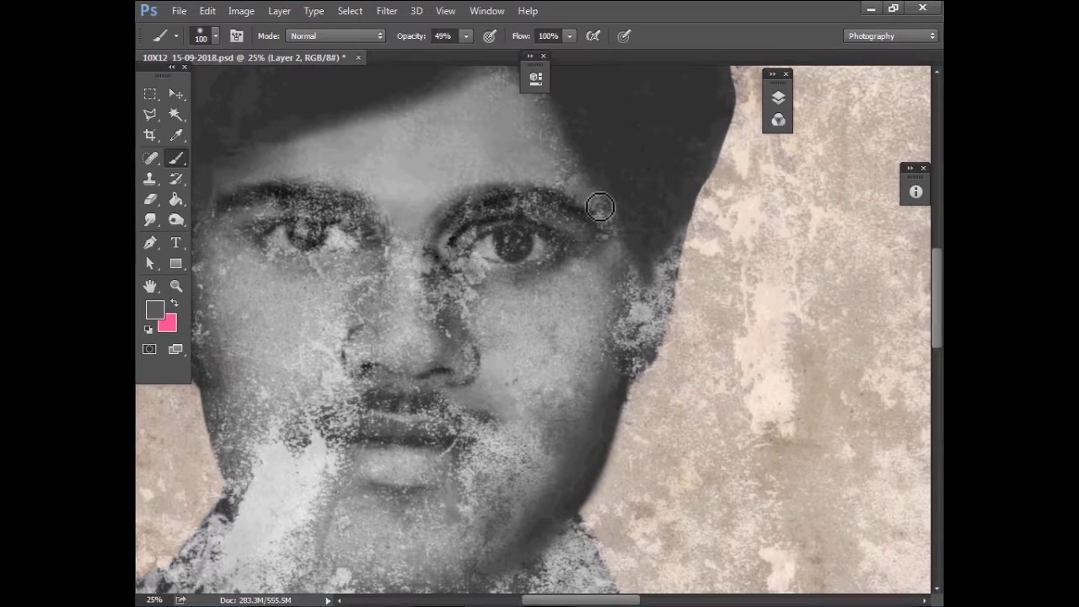
key("bracketleft")
key("bracketleft")
key("bracketleft")
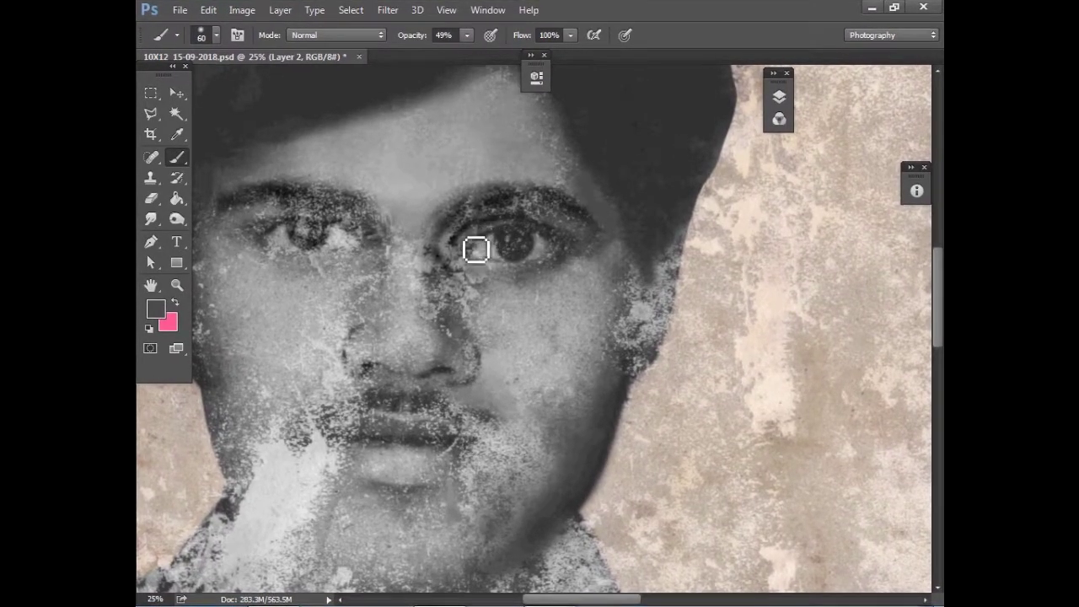
left_click_drag(467, 259, 463, 278)
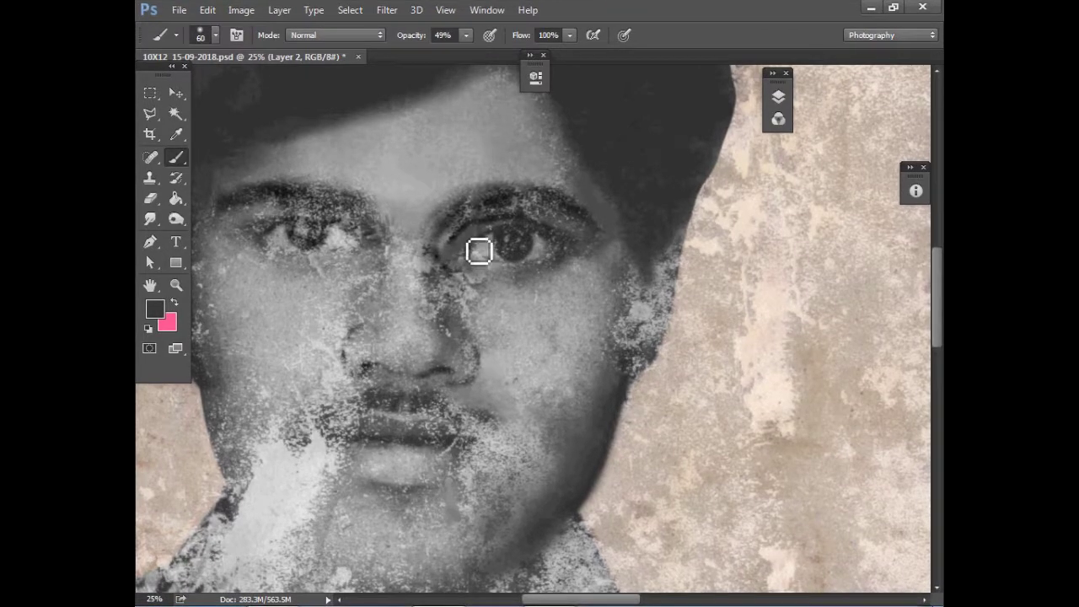
left_click_drag(492, 218, 531, 212)
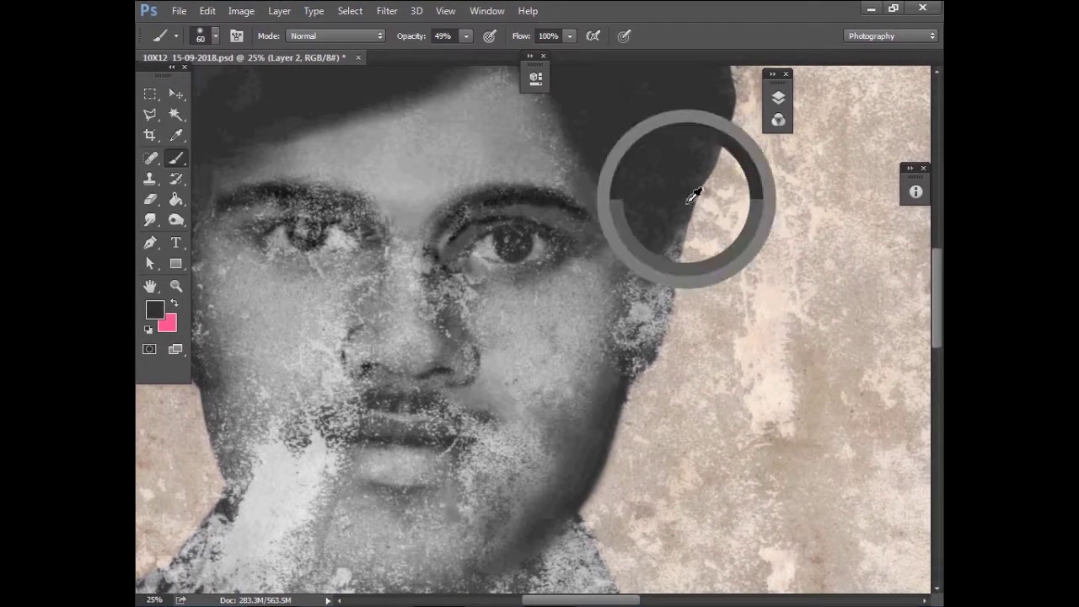
scroll(672, 268, "left", 2)
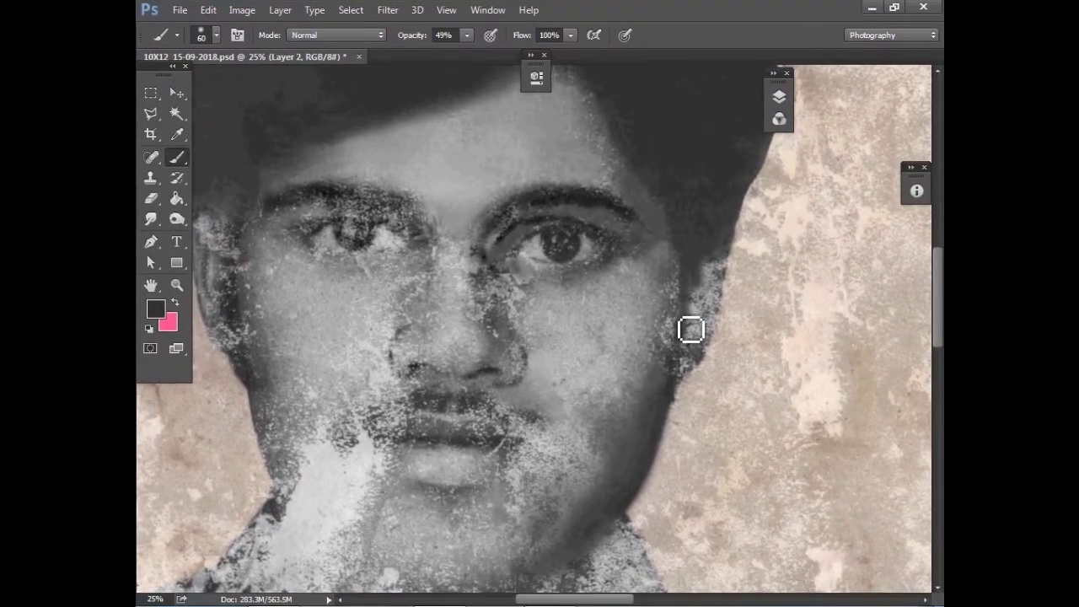
left_click_drag(716, 258, 702, 316)
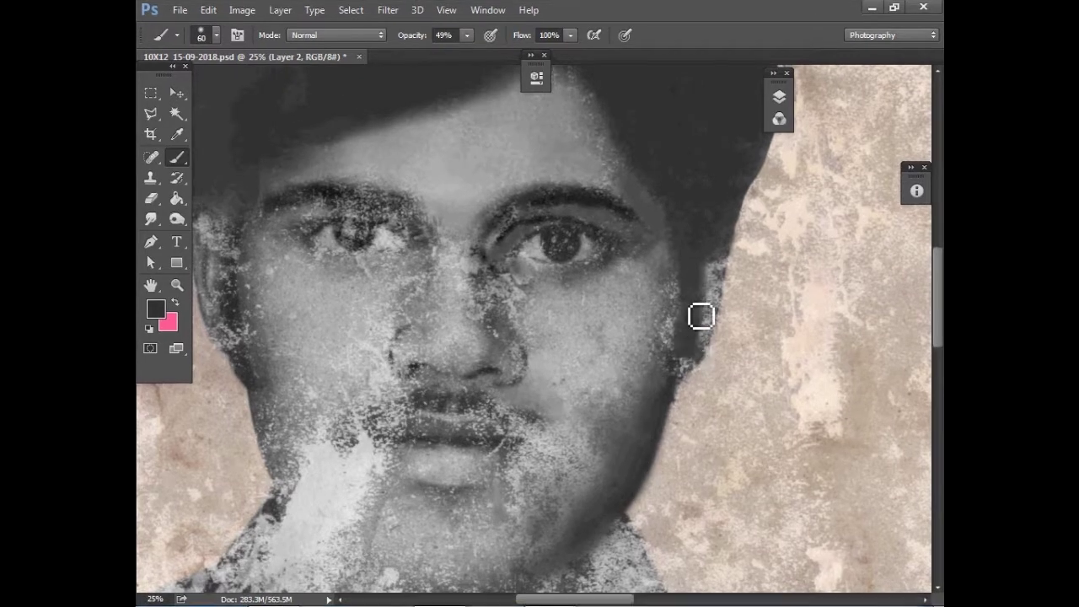
Sample a darker grey and paint the cheek beside the mouth darker
scroll(642, 225, "down", 1)
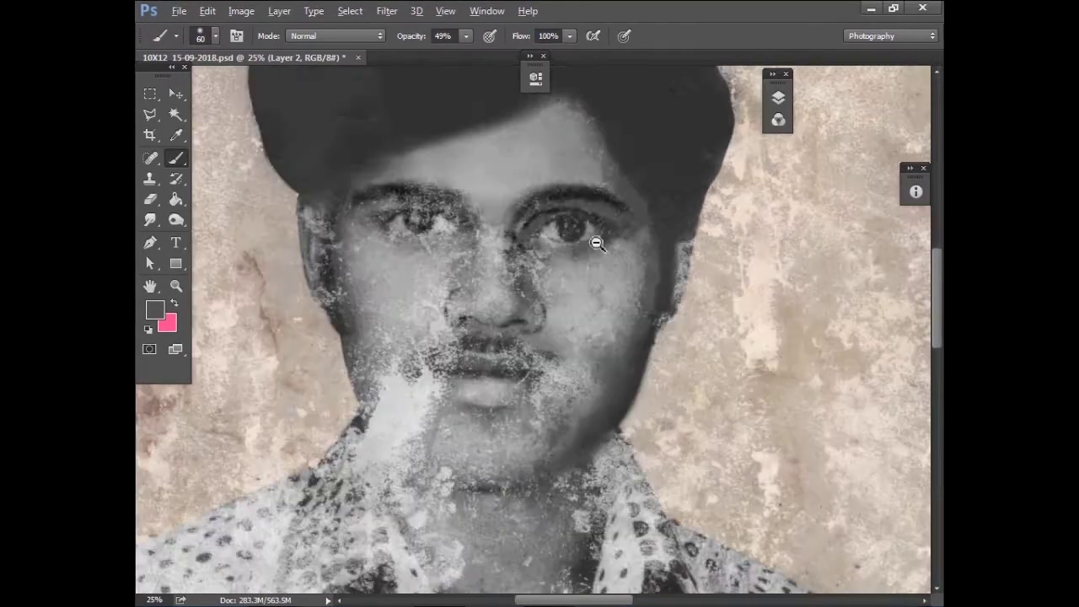
key("bracketright")
key("bracketright")
key("bracketright")
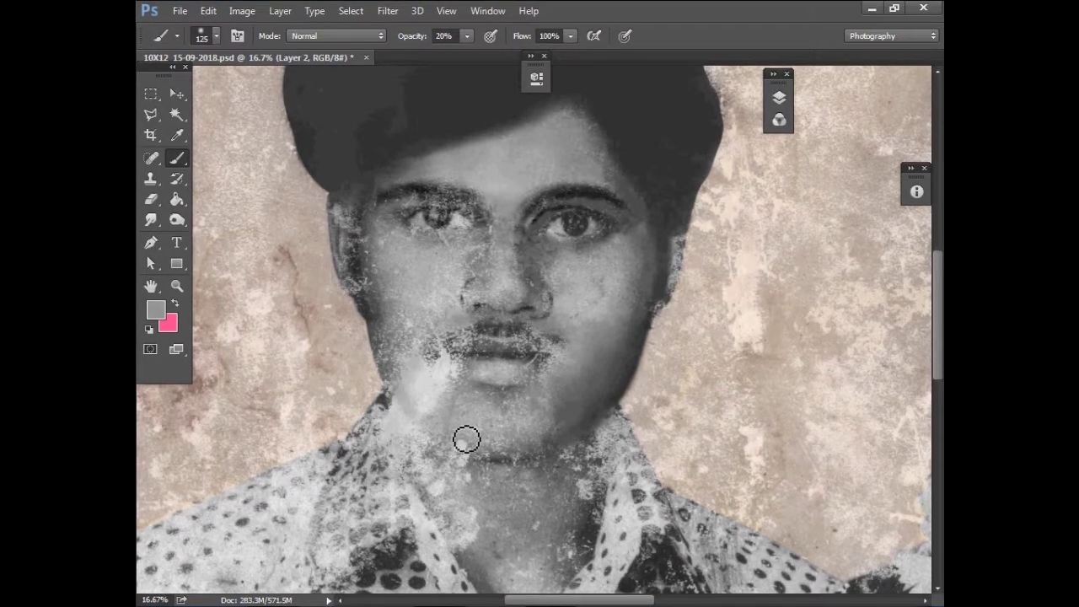
scroll(477, 457, "up", 1)
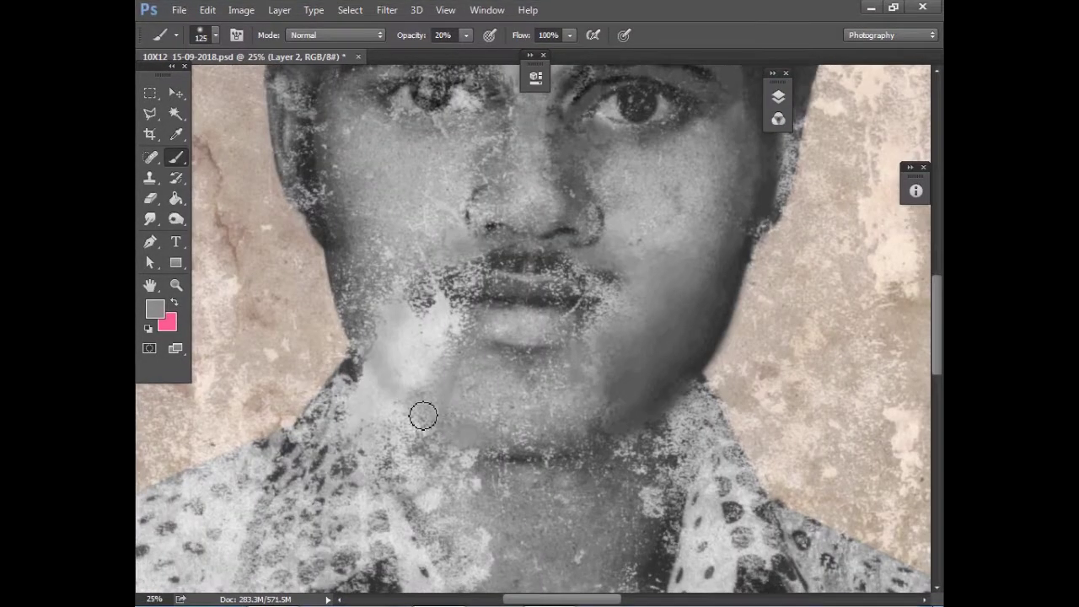
left_click(353, 315, "alt")
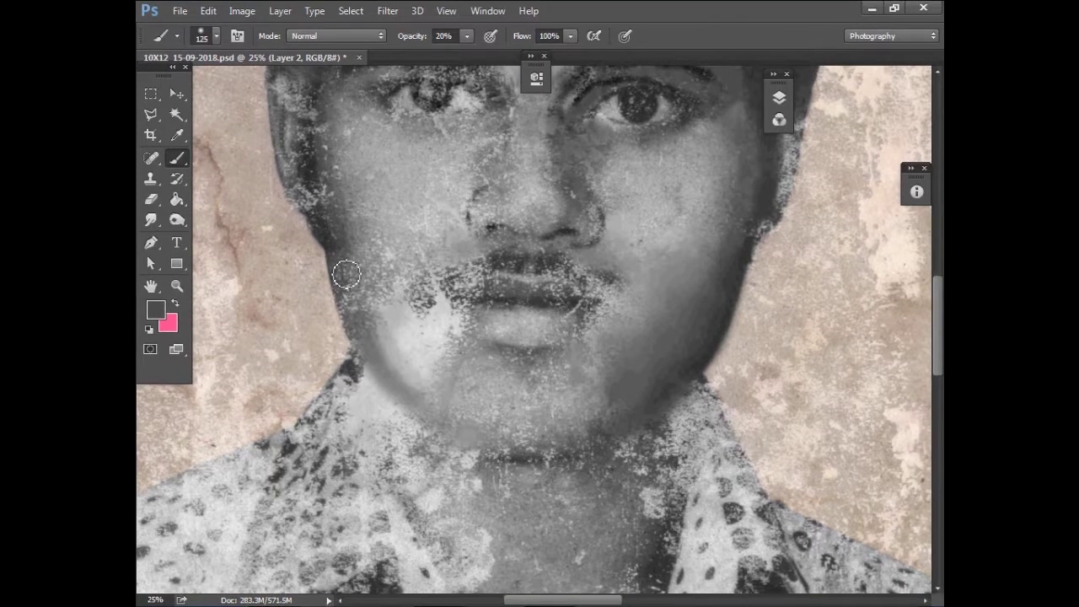
key("bracketright")
key("bracketright")
key("bracketright")
left_click_drag(377, 304, 410, 342)
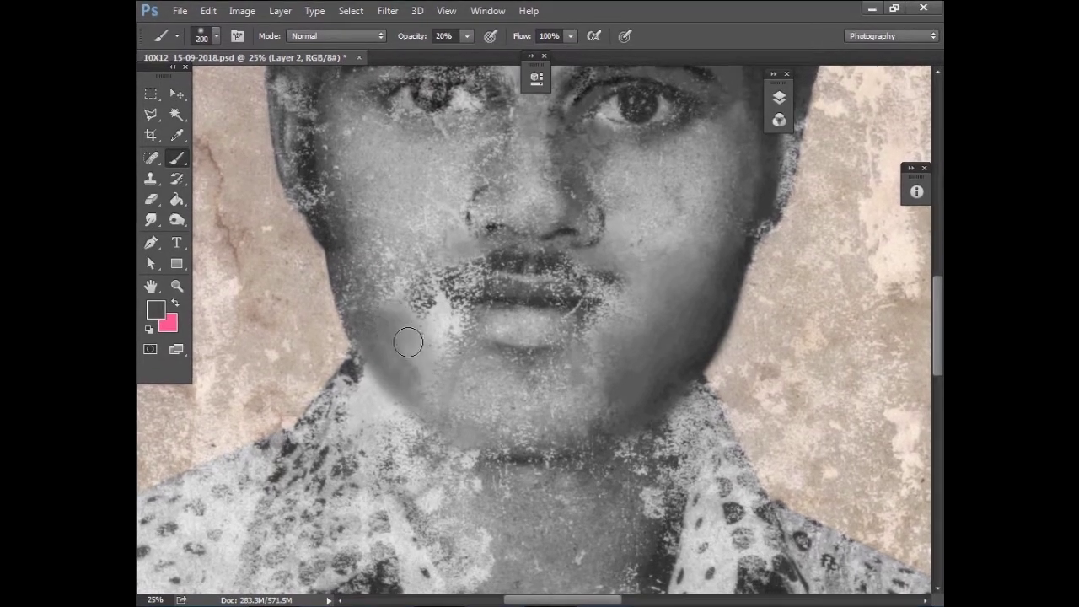
key("bracketleft")
key("bracketleft")
key("bracketleft")
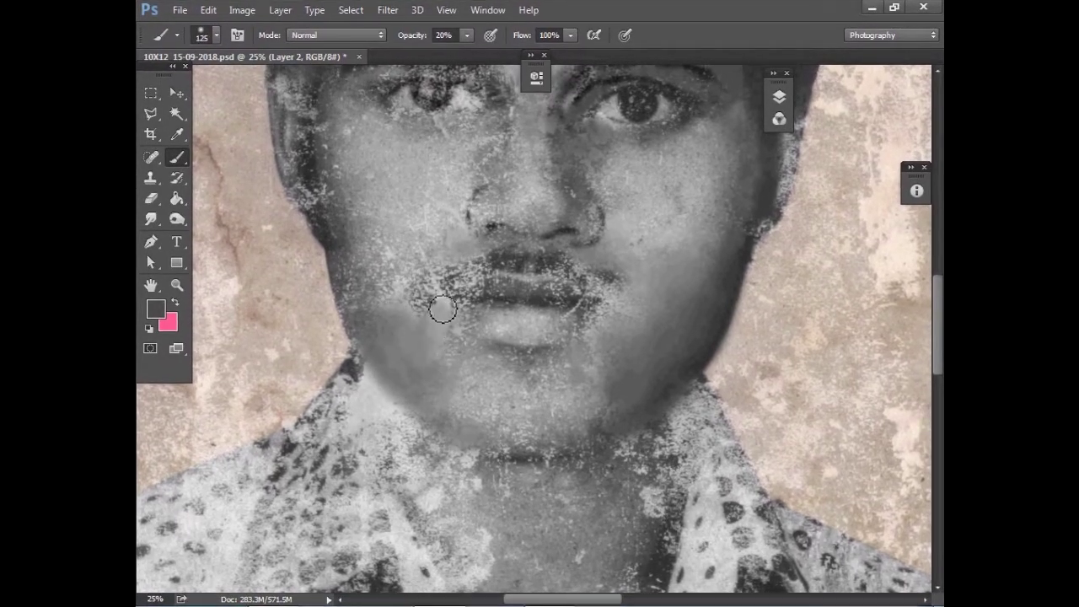
key("ctrl+minus")
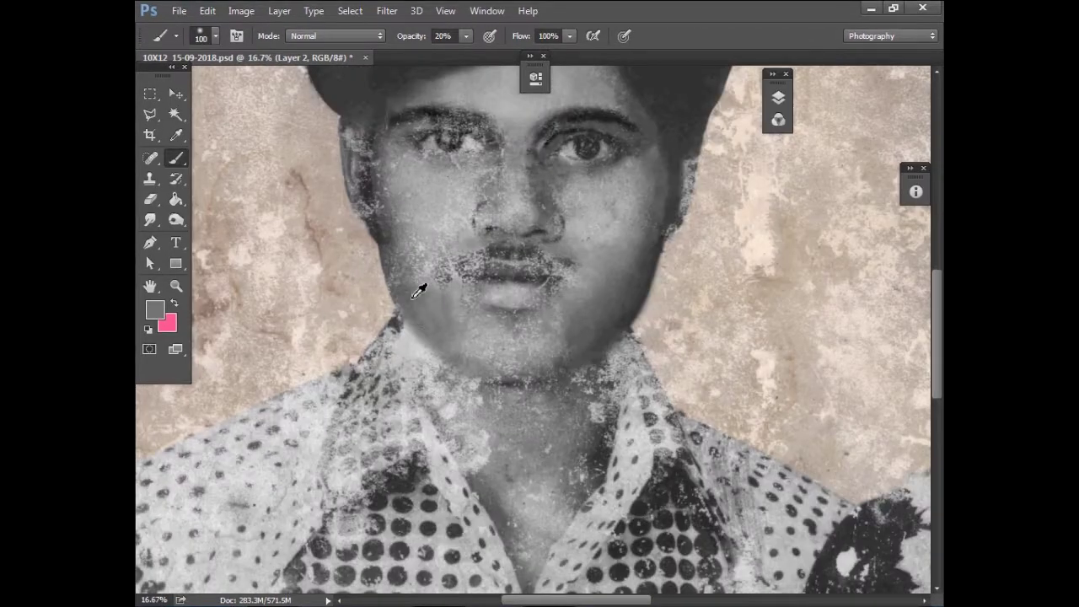
Lower Layer 2 to 83% opacity and toggle its visibility to compare
key("e")
scroll(843, 195, "up", 3)
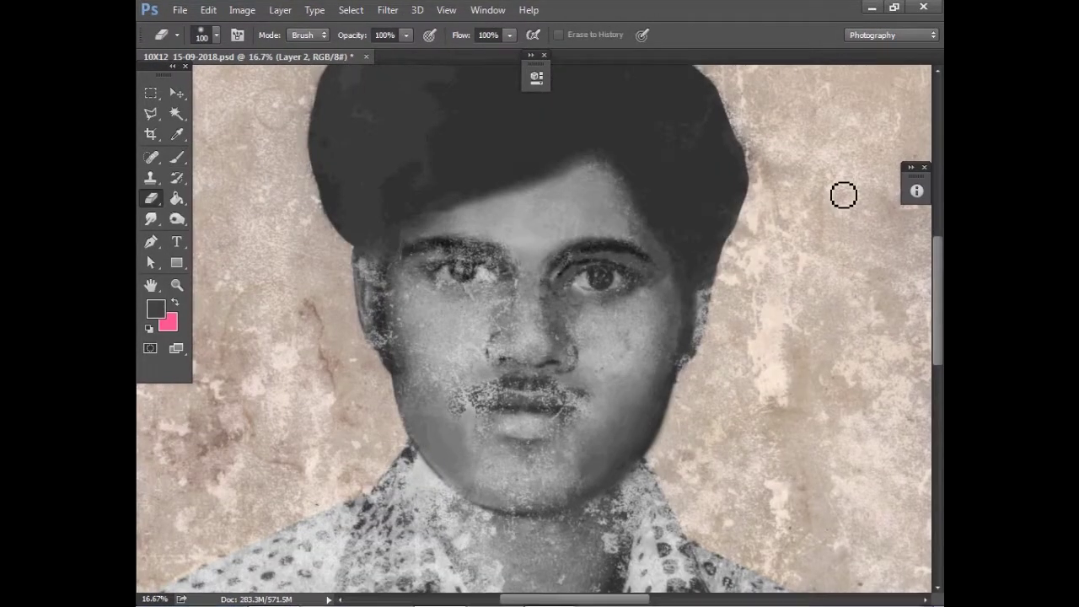
key("F7")
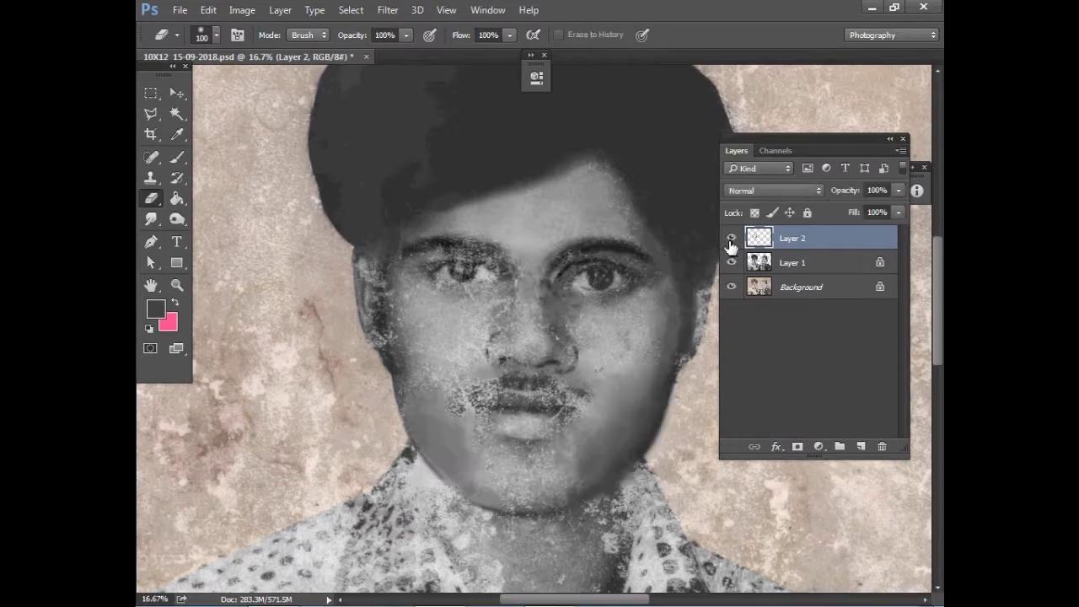
left_click_drag(898, 190, 885, 207)
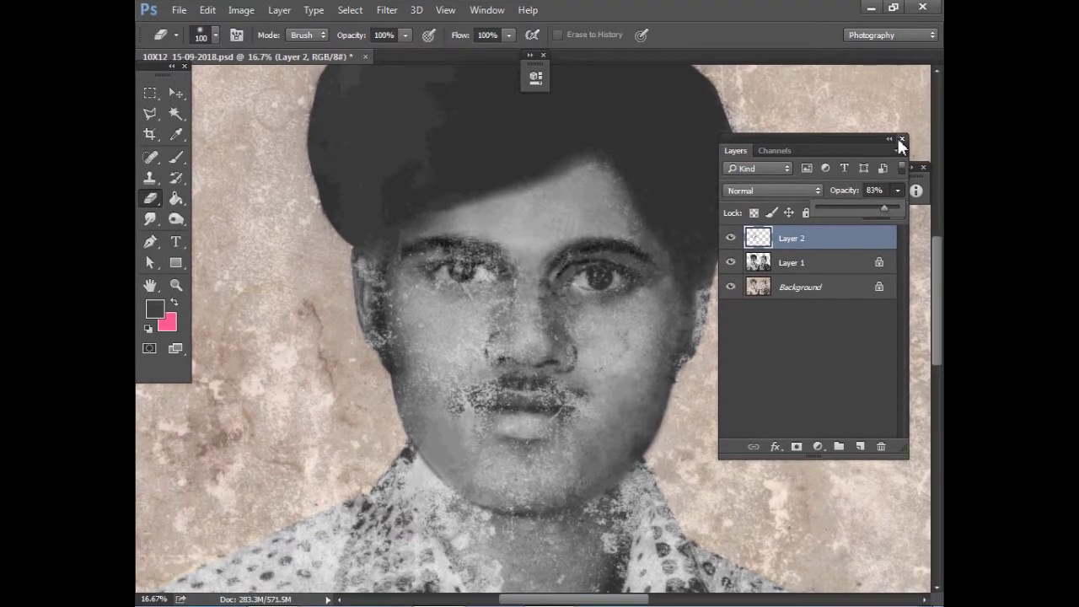
left_click(731, 238)
left_click(731, 237)
left_click(731, 238)
left_click(731, 238)
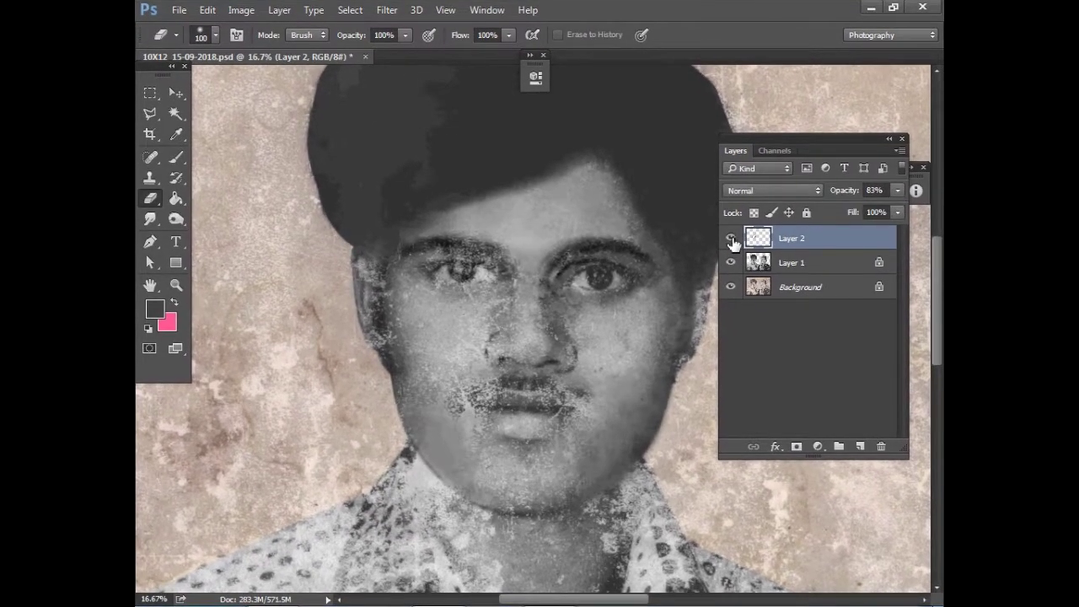
Delete Layer 2 and close the Layers panel
left_click_drag(759, 239, 881, 446)
left_click(889, 138)
key("s")
key("ctrl+plus")
key("ctrl+plus")
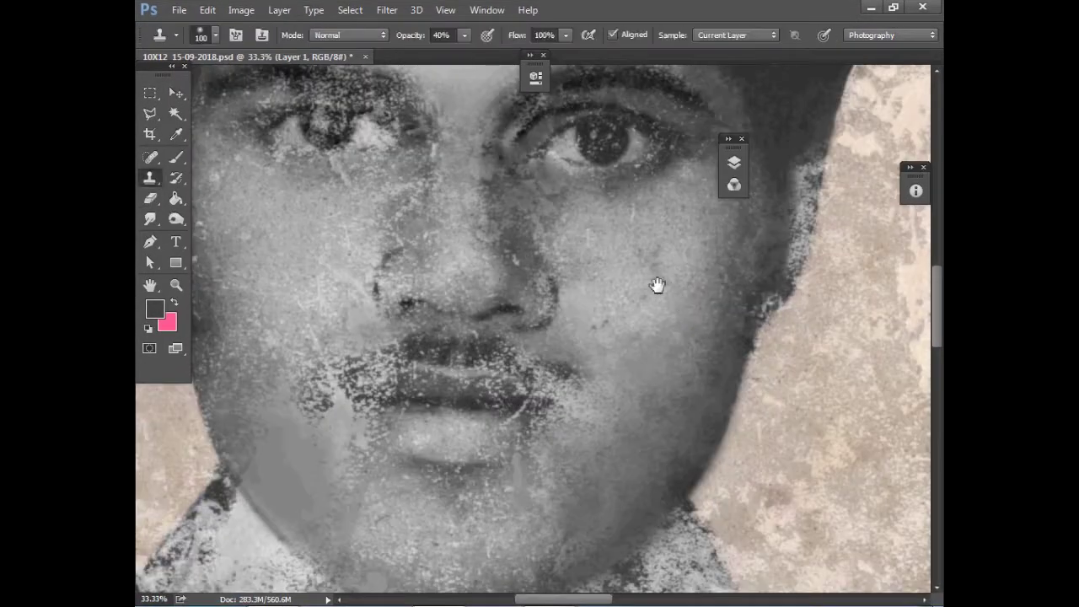
Spot-heal blemishes below the eyes, beside and under the nose, and between eye and cheek
left_click_drag(657, 285, 741, 420)
key("j")
key("bracketleft")
key("bracketleft")
left_click_drag(557, 358, 582, 371)
left_click(598, 395)
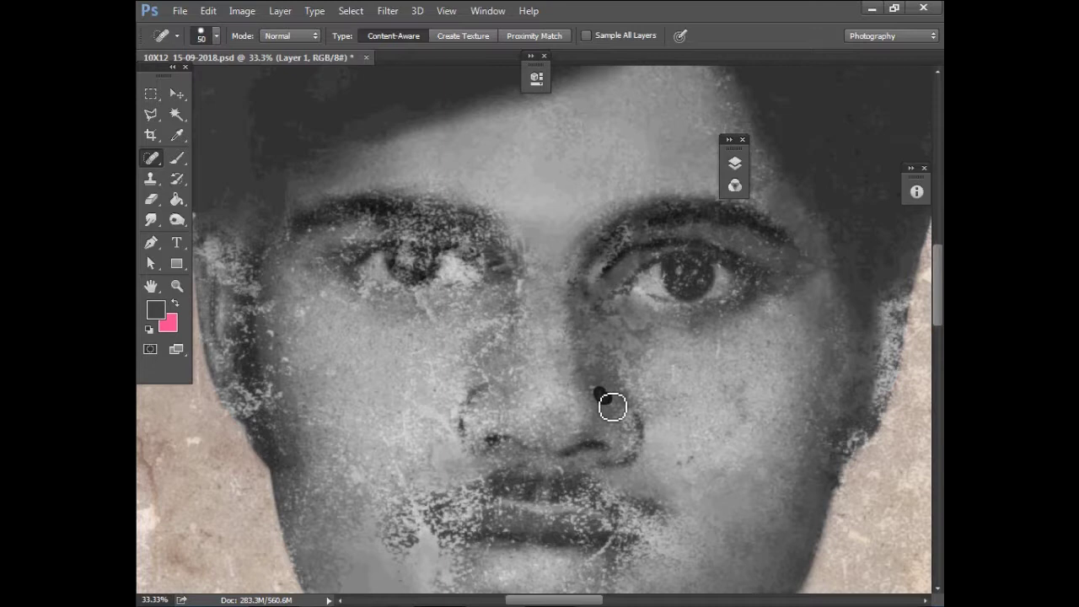
left_click_drag(639, 424, 637, 453)
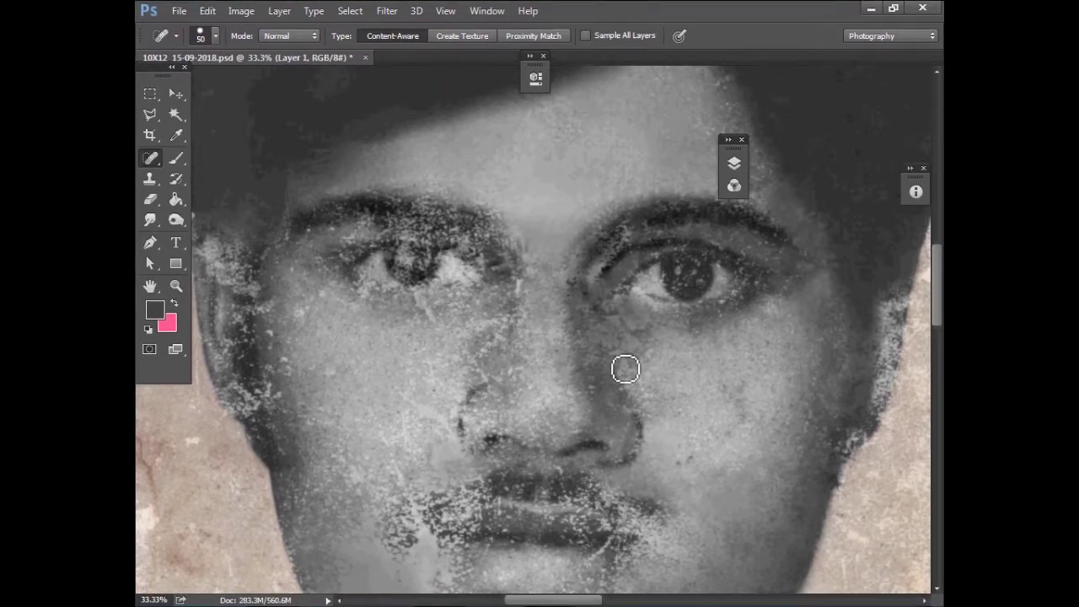
left_click_drag(644, 354, 638, 321)
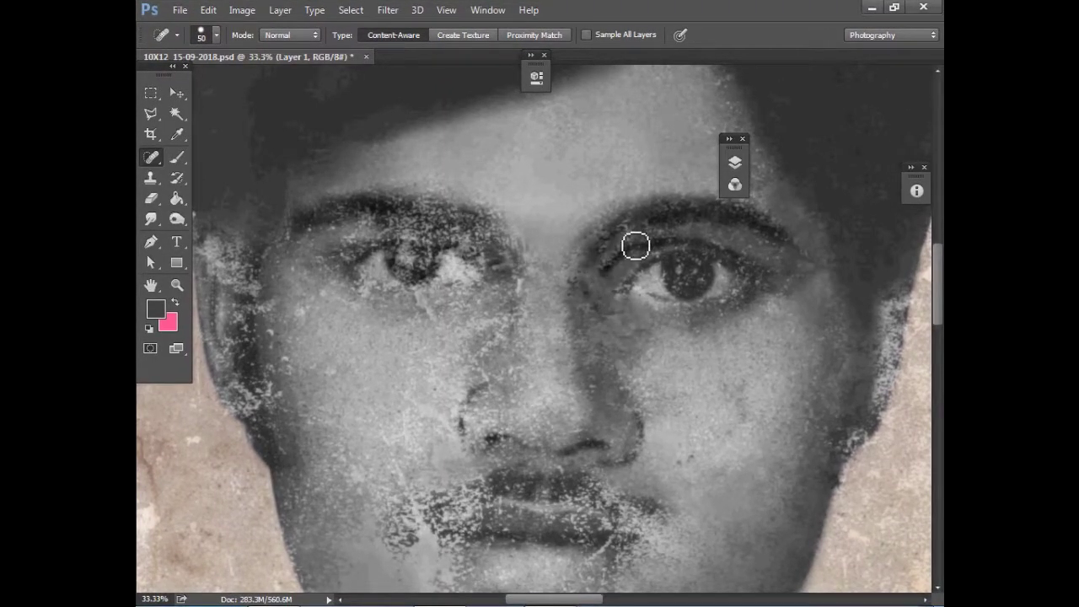
scroll(590, 227, "down", 2)
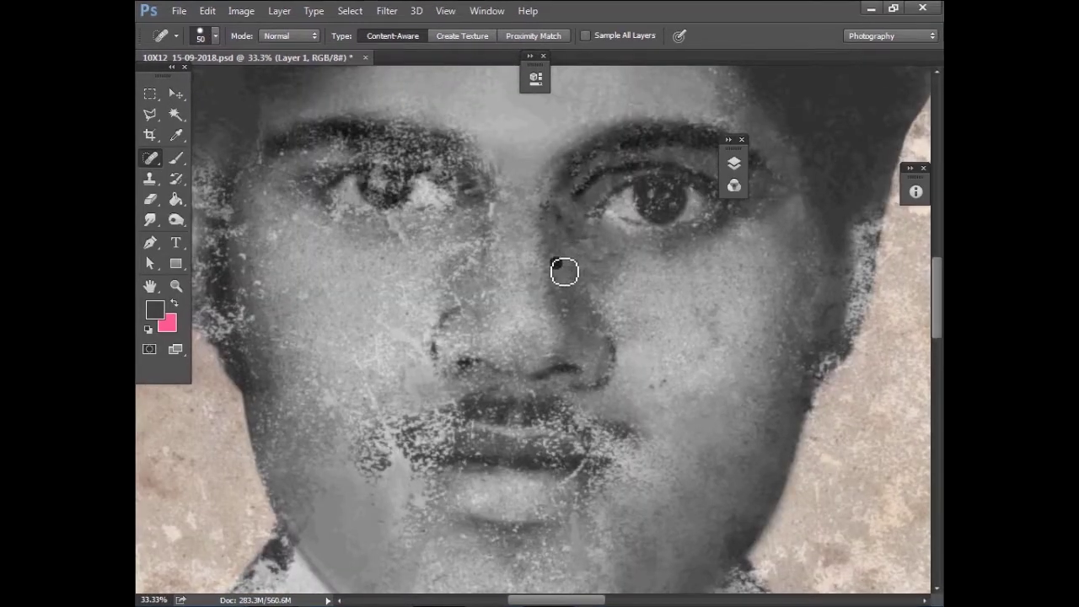
scroll(638, 405, "down", 2)
scroll(590, 380, "right", 2)
key("ctrl+minus")
Use the Clone Stamp and set a clone source below the lips
key("s")
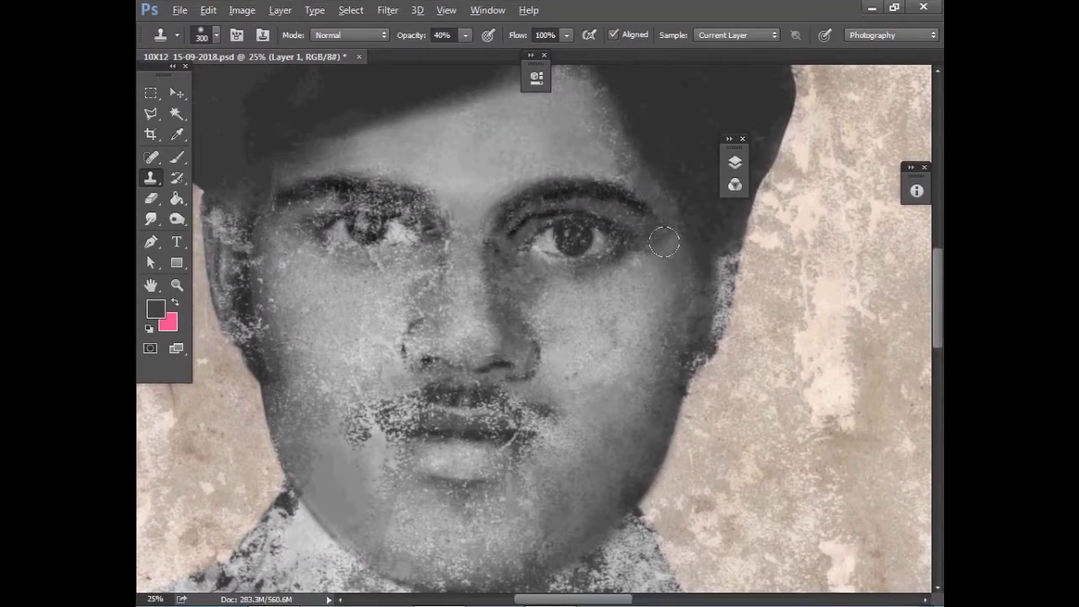
key("F7")
key("F7")
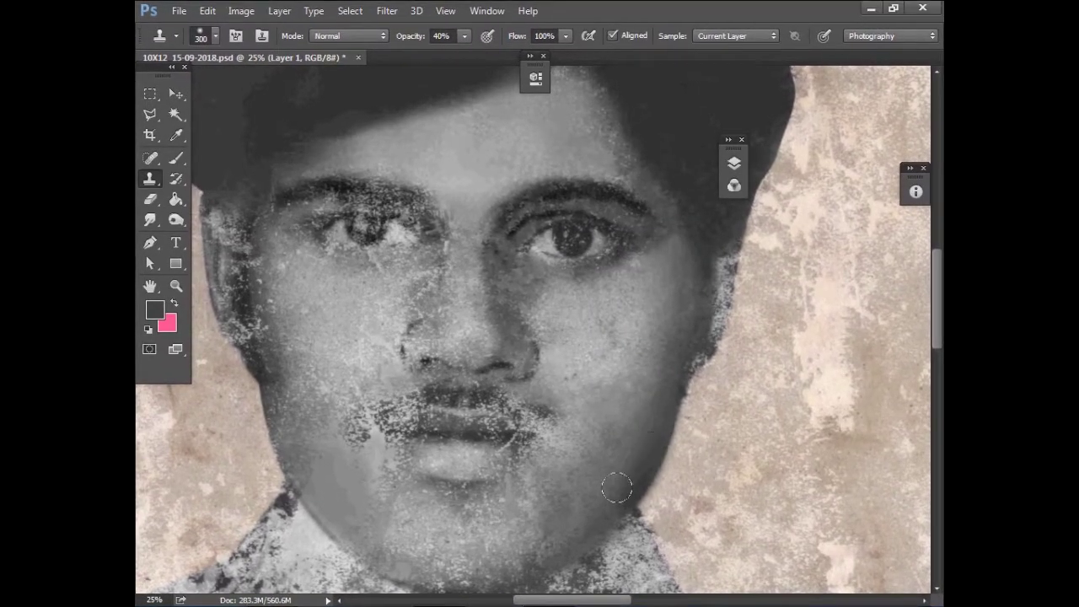
left_click_drag(598, 436, 665, 289)
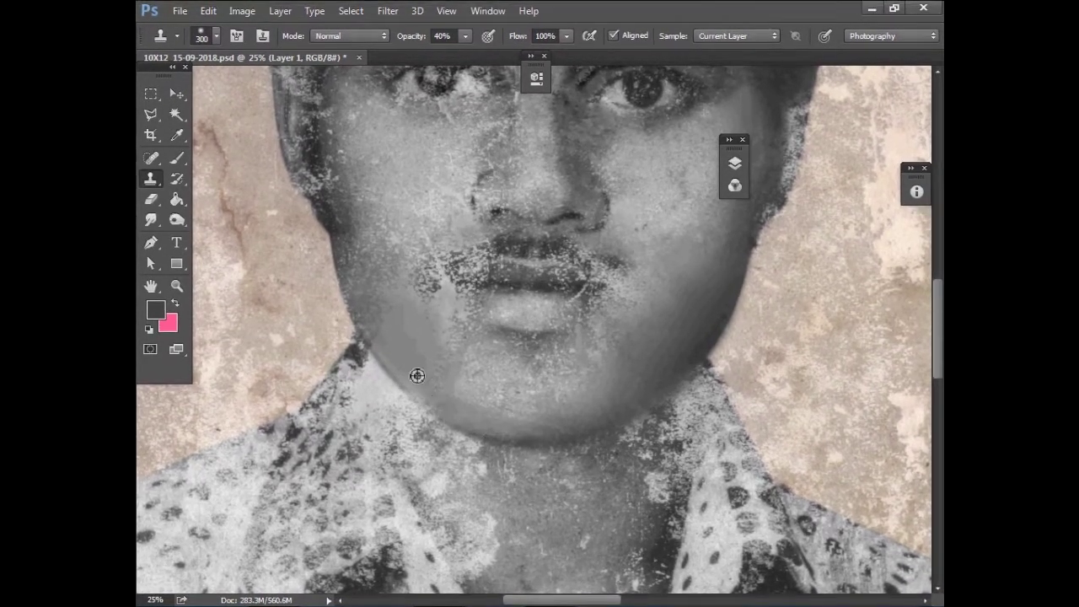
key("bracketleft")
key("bracketleft")
key("bracketleft")
key("bracketleft")
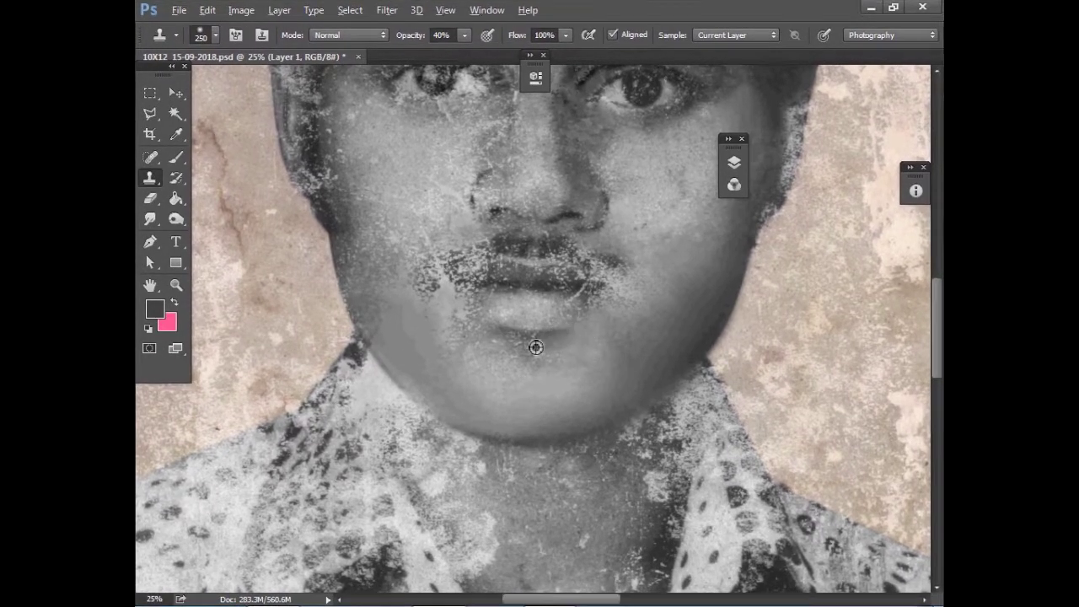
left_click(520, 344, "alt")
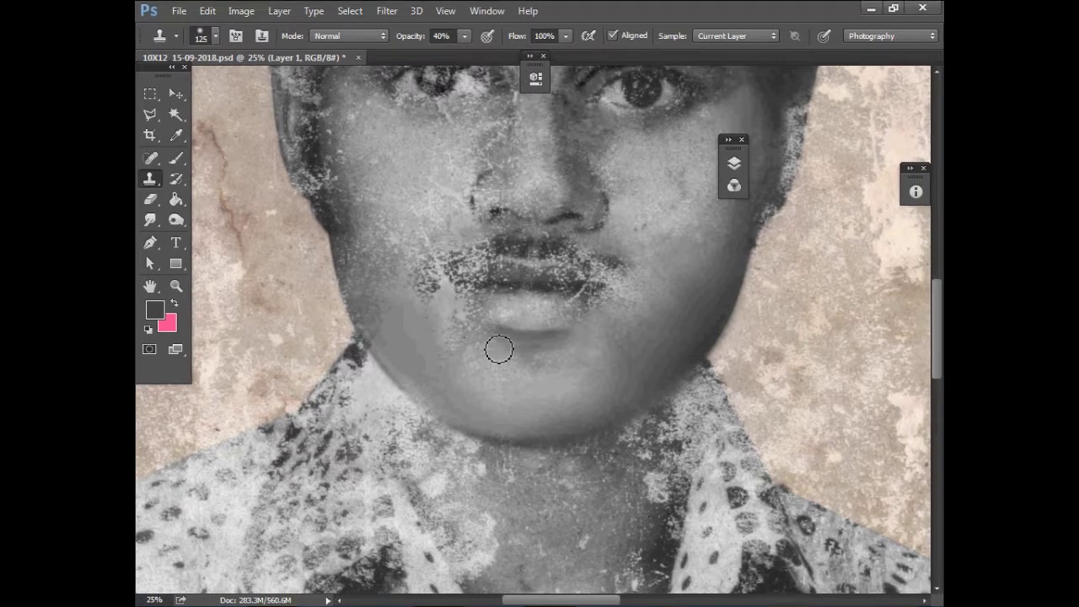
key("ctrl+plus")
key("bracketright")
key("bracketright")
key("bracketright")
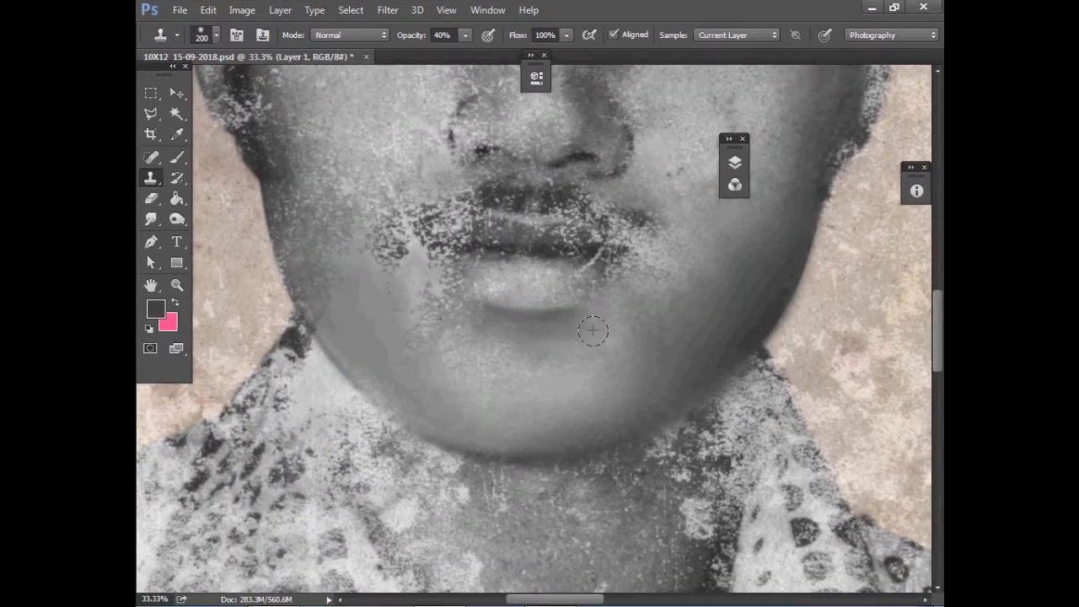
With a 400 clone brush, clone smooth skin over the speckled cheek
scroll(574, 354, "up", 3)
scroll(573, 354, "right", 3)
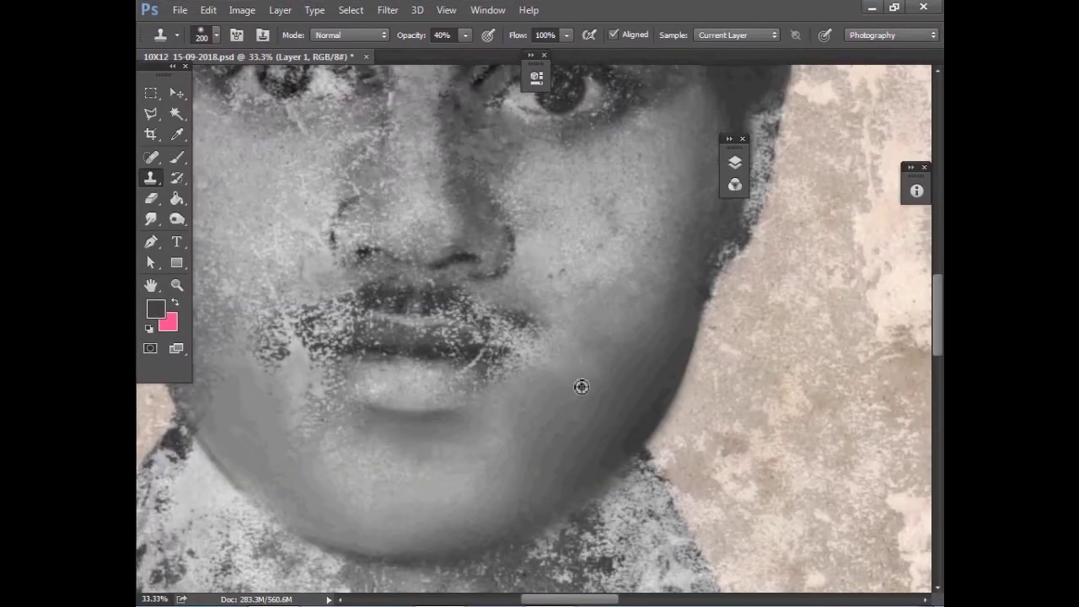
scroll(582, 362, "right", 2)
scroll(582, 362, "up", 1)
key("bracketright")
key("bracketright")
key("bracketright")
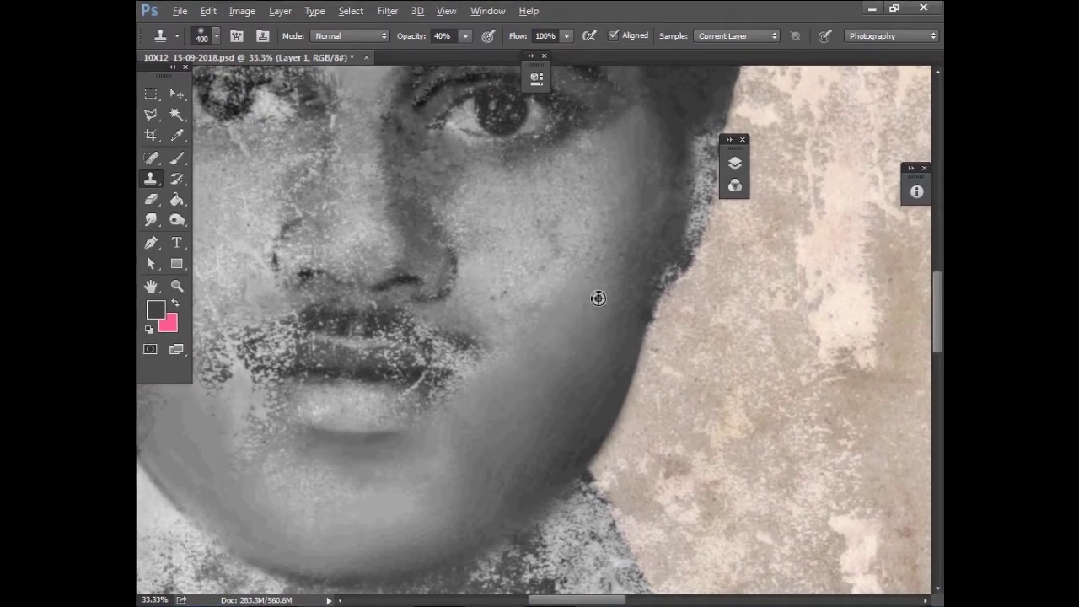
scroll(603, 253, "up", 2)
scroll(602, 253, "right", 1)
mouse_move(540, 271)
left_mouse_down()
mouse_move(545, 308)
mouse_move(491, 270)
mouse_move(514, 365)
mouse_move(484, 354)
mouse_move(496, 425)
mouse_move(545, 410)
mouse_move(592, 310)
left_mouse_up()
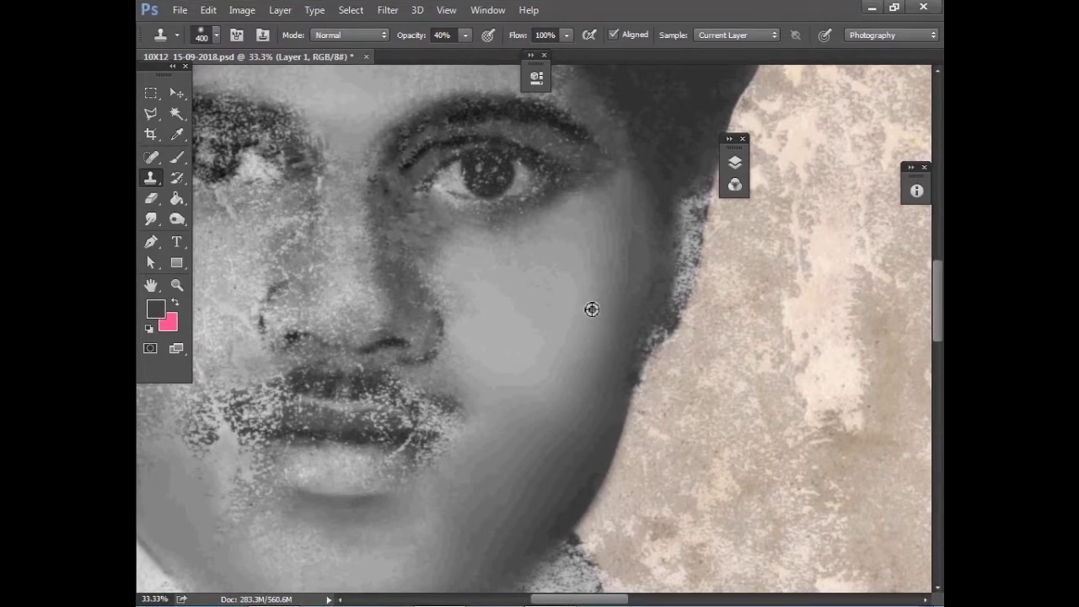
Continue cloning across the cheek and forehead, ending with a 300 brush
scroll(592, 310, "down", 1)
key("bracketright")
key("bracketright")
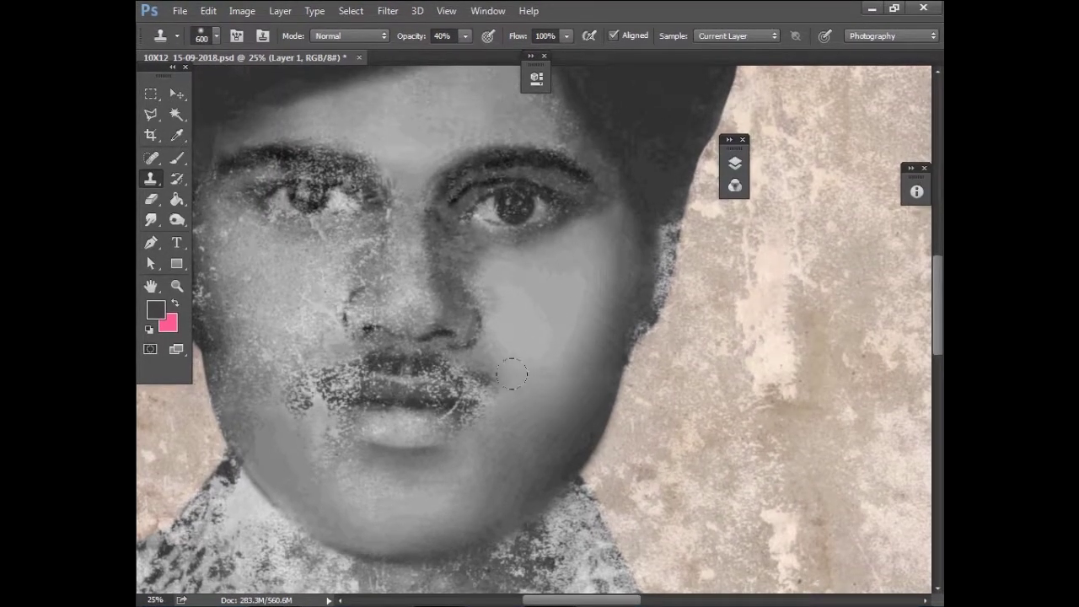
left_click_drag(549, 299, 638, 326)
key("bracketleft")
key("bracketleft")
key("bracketleft")
key("bracketleft")
key("bracketleft")
key("bracketleft")
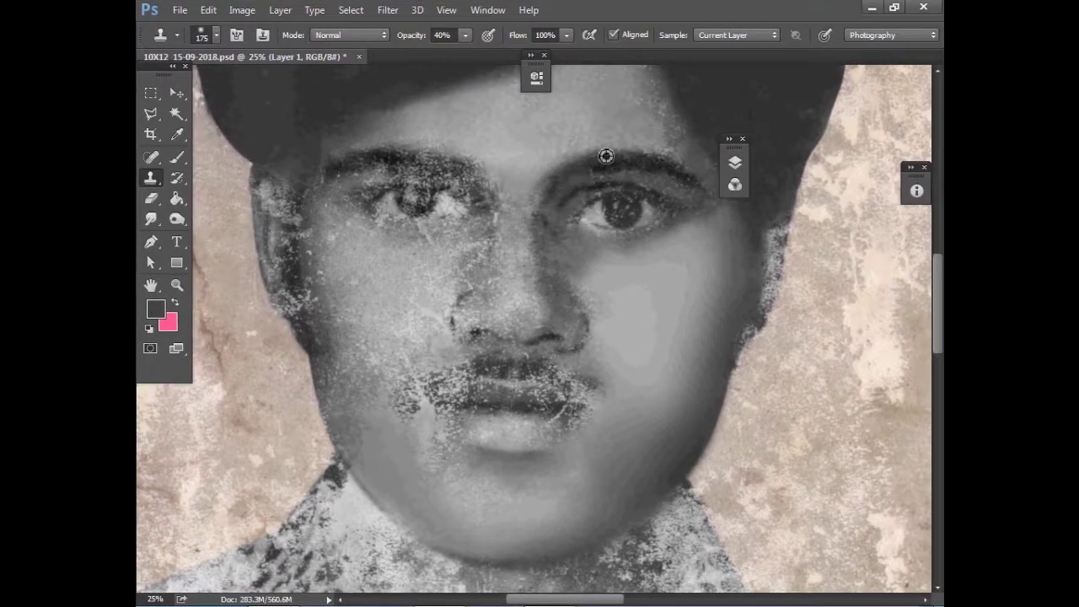
left_click_drag(666, 155, 549, 198)
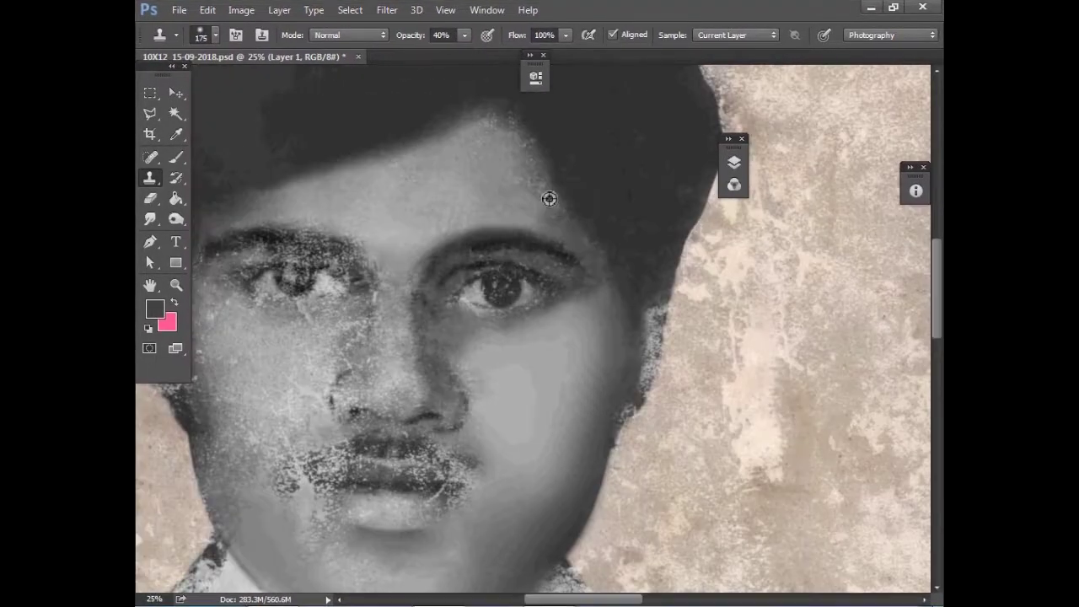
Resample clean skin and keep cloning at 29% opacity with a 250 brush
left_click(612, 284, "alt")
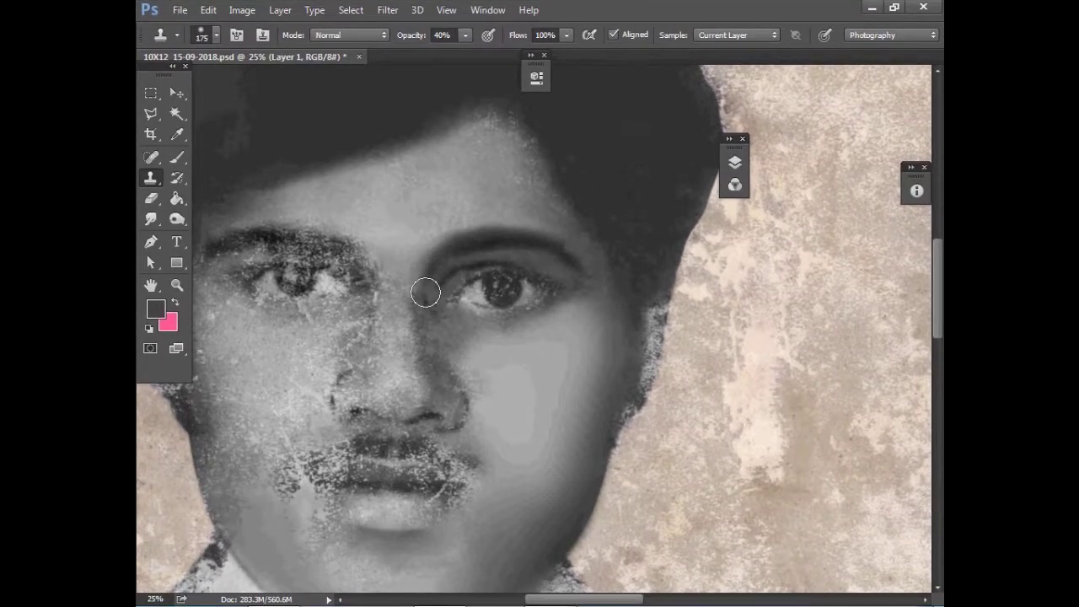
key("bracketright")
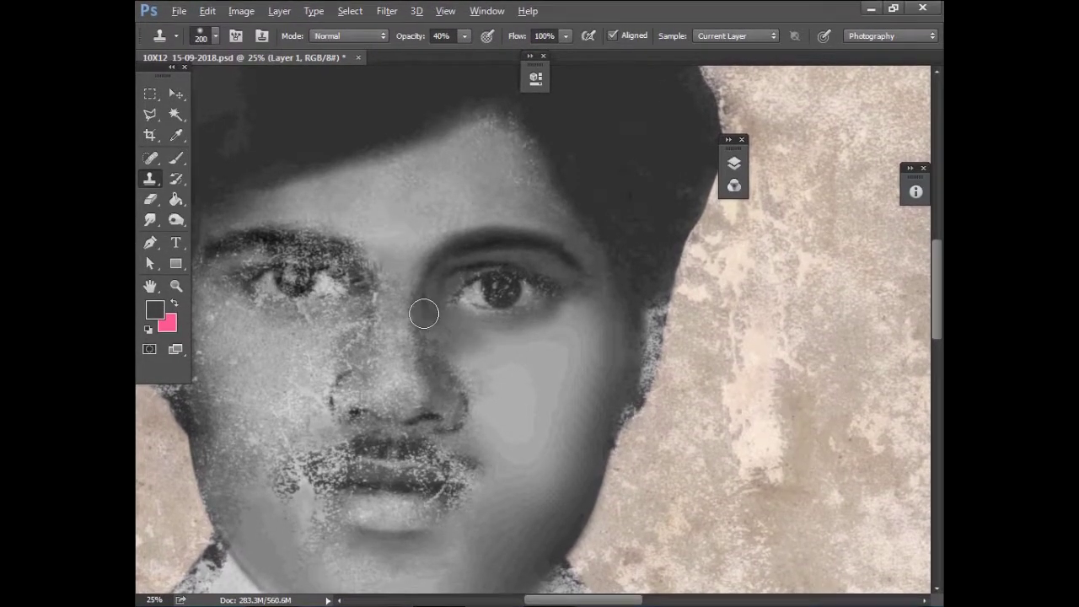
scroll(452, 399, "up", 1)
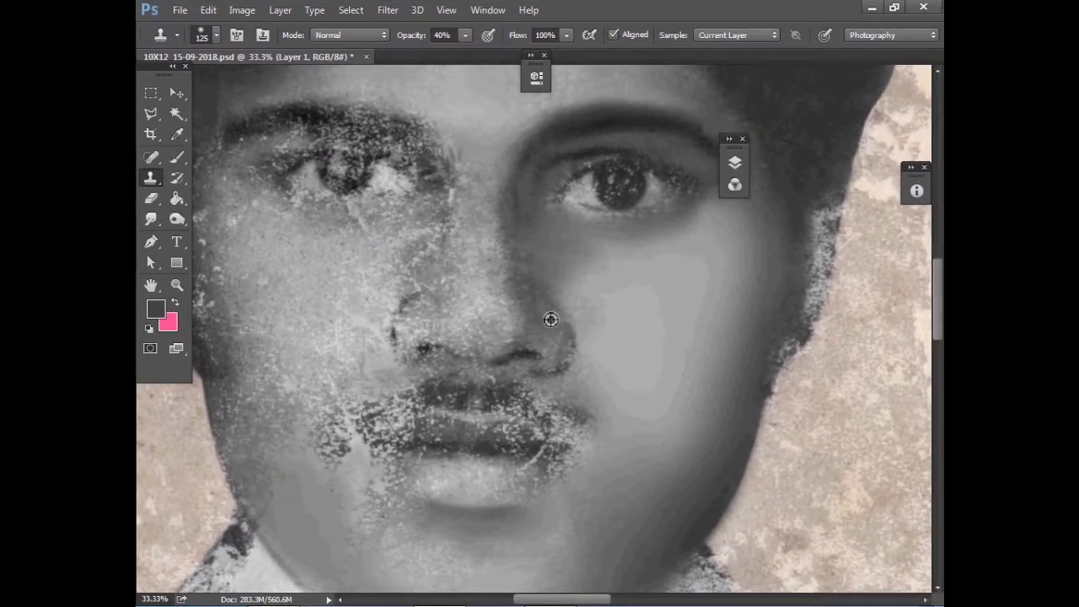
left_click_drag(464, 35, 447, 54)
left_click(560, 345, "alt")
key("bracketright")
key("bracketright")
key("bracketright")
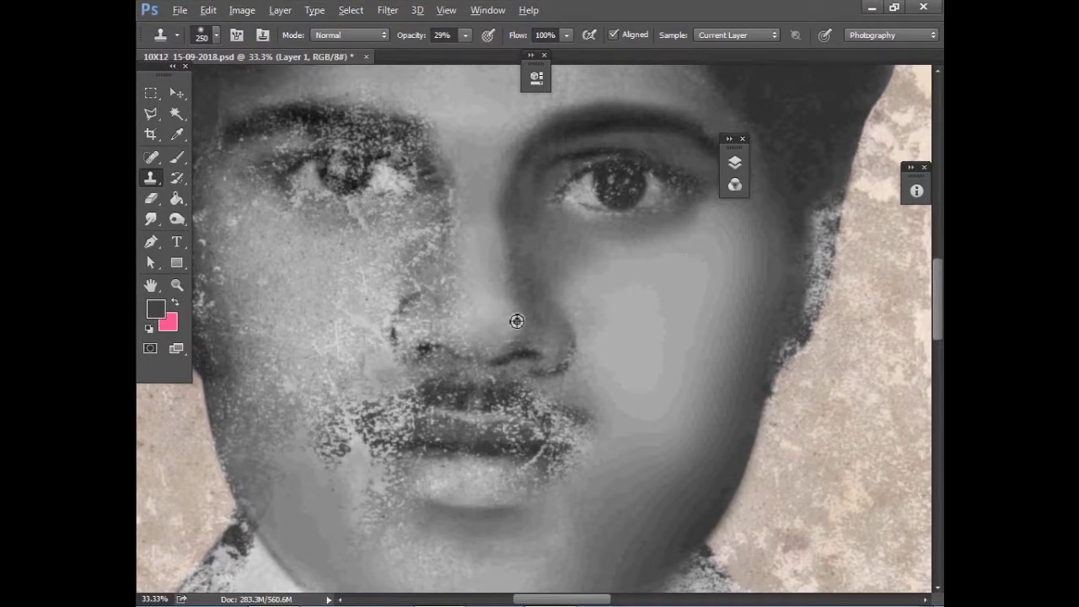
scroll(537, 298, "down", 2)
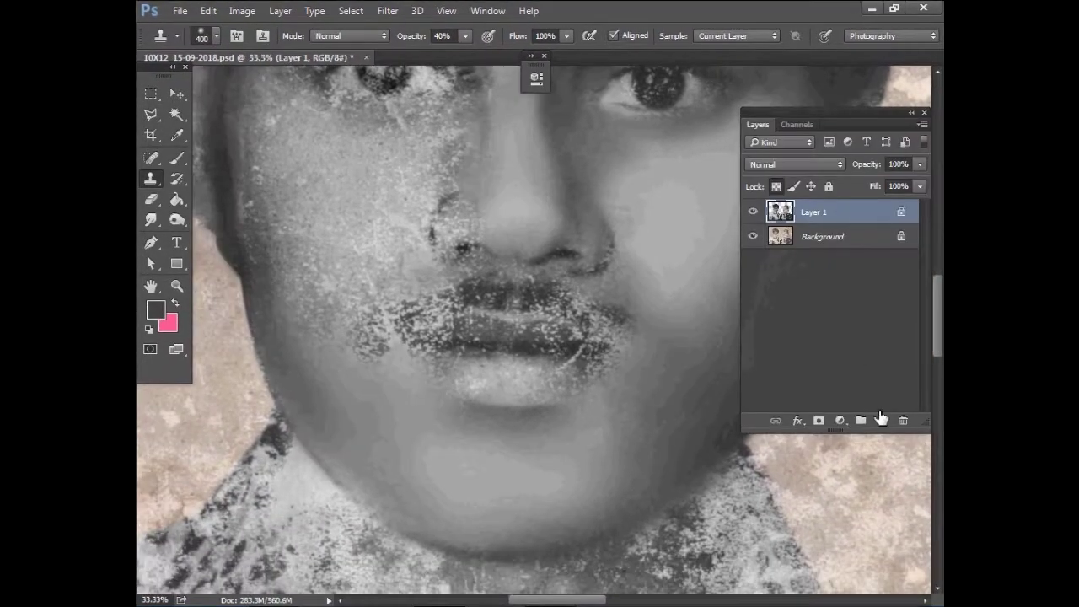
Add a new layer and paint the left part and curled right end of the mustache
left_click(881, 415)
left_click_drag(869, 112, 927, 110)
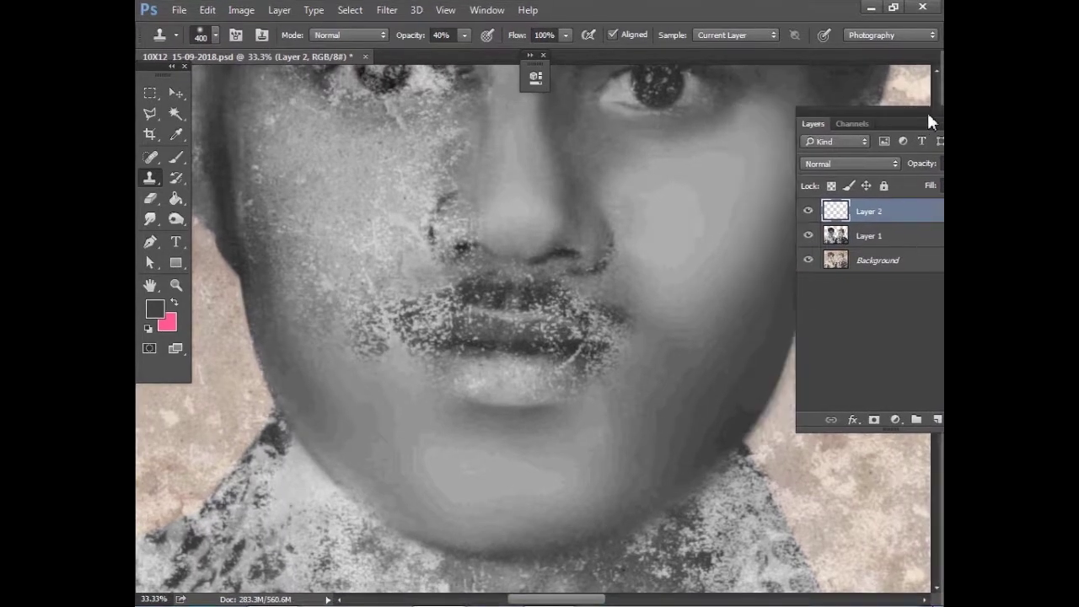
key("b")
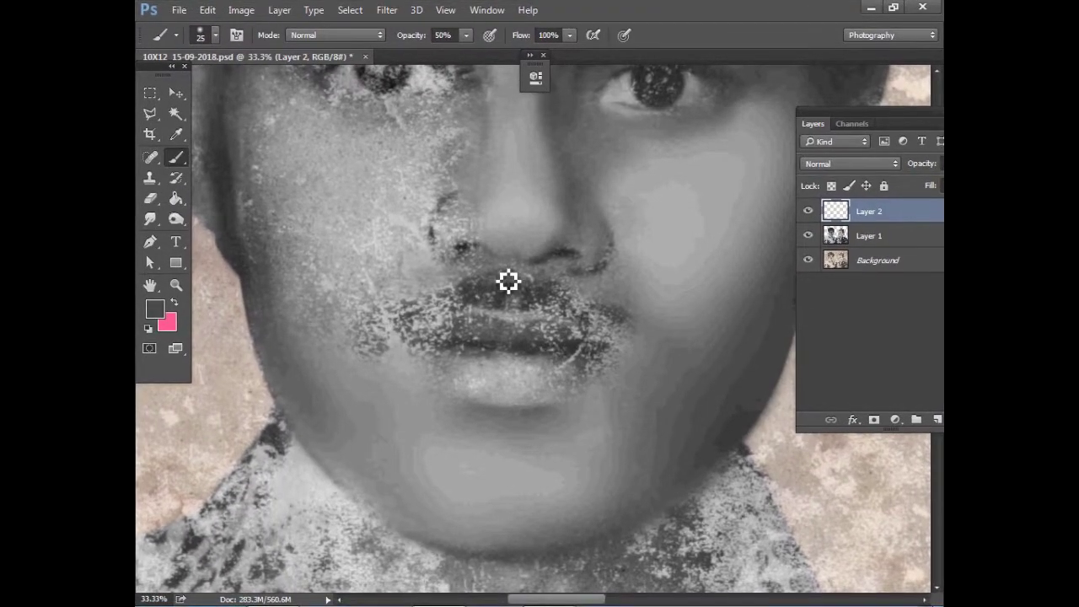
left_click_drag(463, 301, 361, 343)
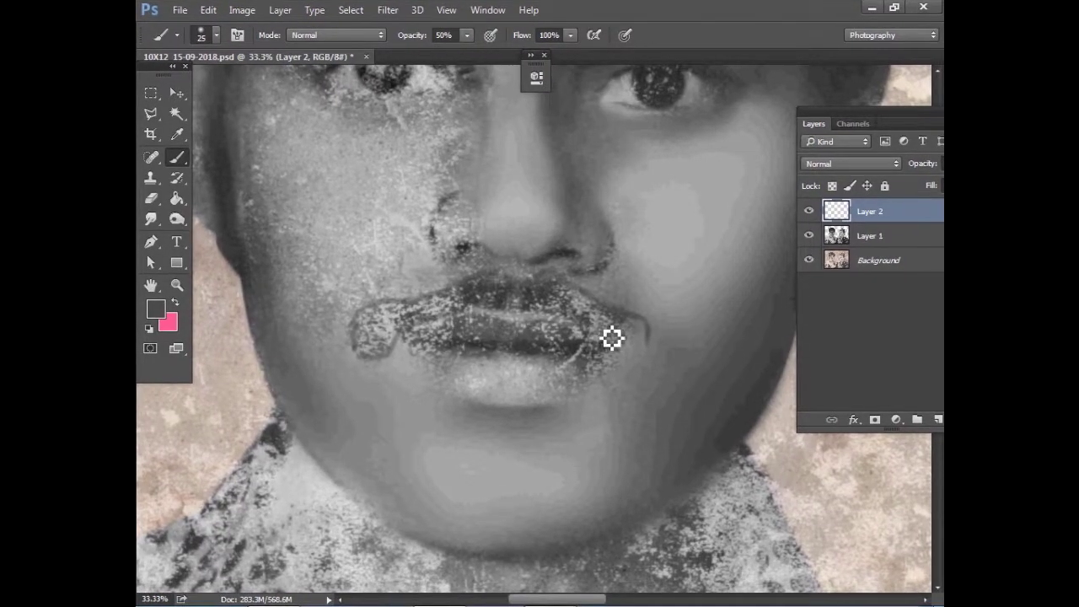
mouse_move(633, 359)
left_mouse_down()
mouse_move(665, 368)
mouse_move(677, 349)
left_mouse_up()
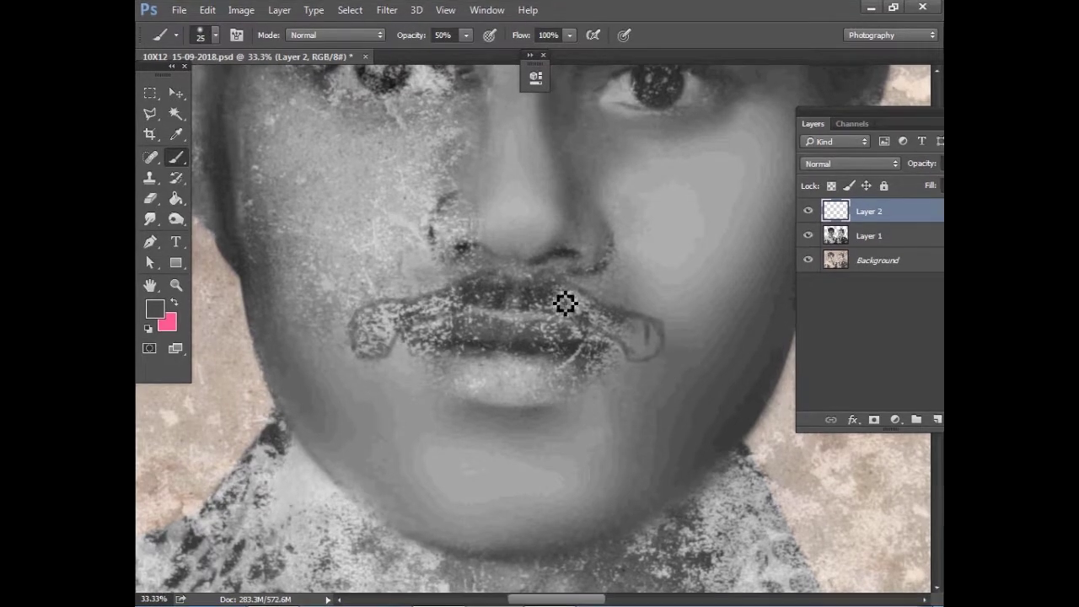
With a 60 brush, fill the mustache's right end and upper band, then compare by toggling the layer
key("bracketright")
key("bracketright")
key("bracketright")
left_click_drag(595, 321, 663, 354)
left_click_drag(573, 299, 384, 317)
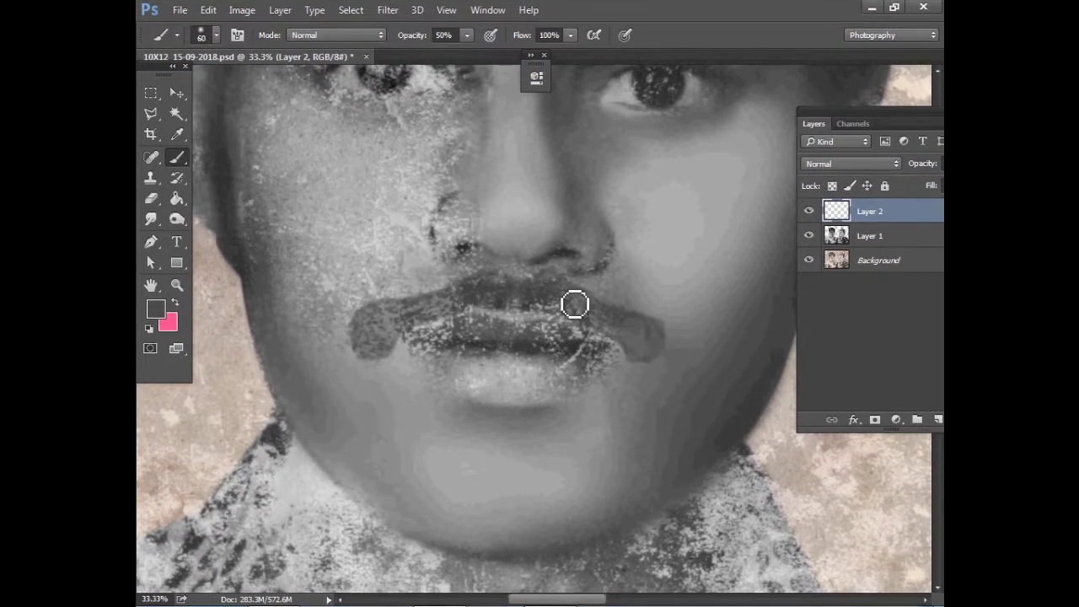
key("ctrl+minus")
left_click(807, 211)
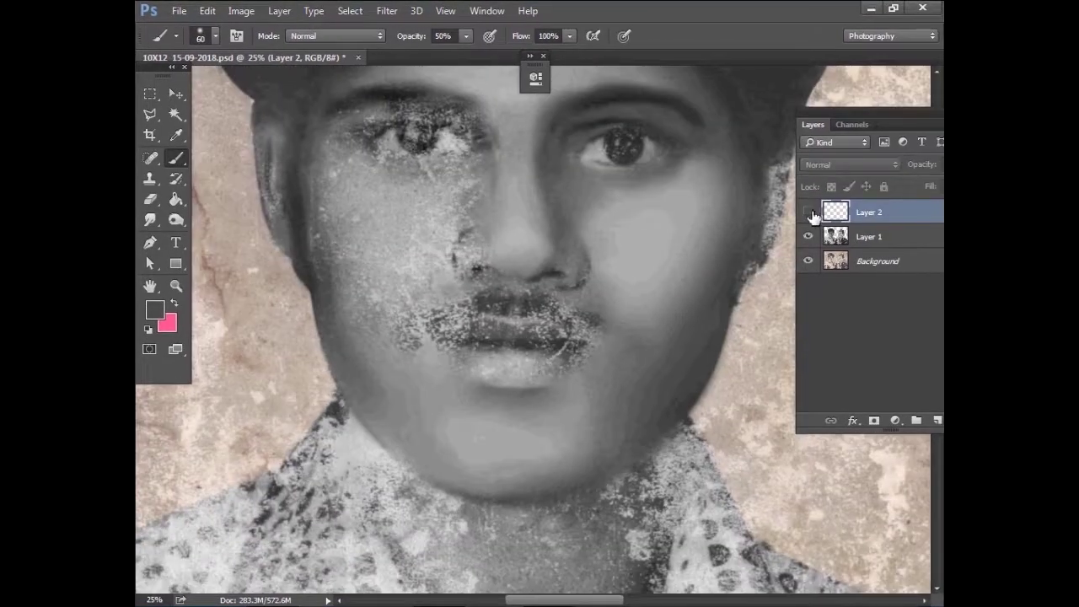
left_click(808, 212)
Set the brush to size 40 at 20% opacity and compare against Layer 1 hidden
key("bracketleft")
key("bracketleft")
key("bracketleft")
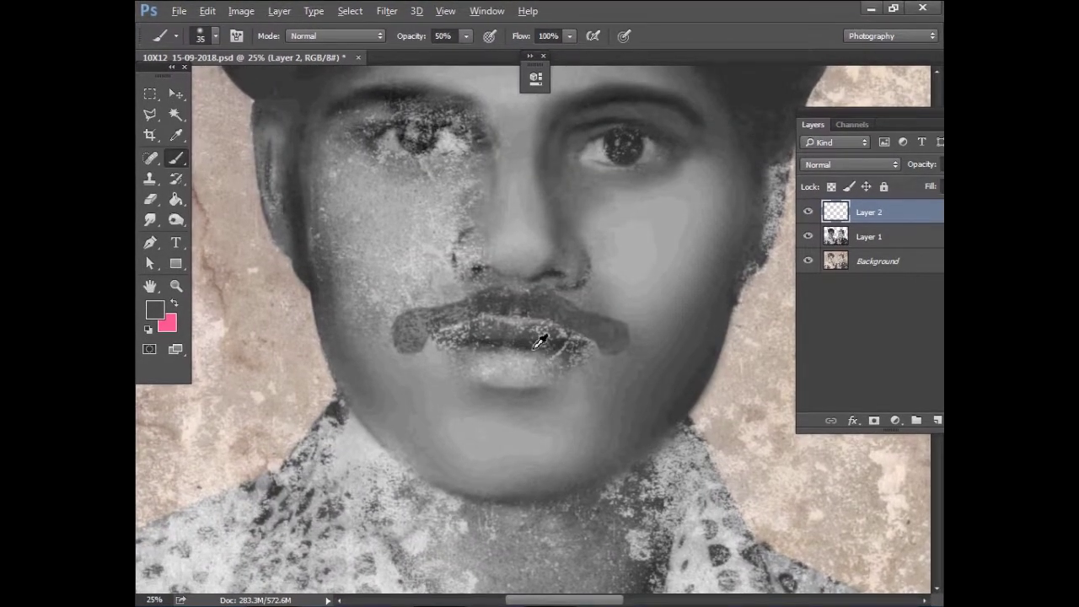
key("bracketleft")
key("ctrl+plus")
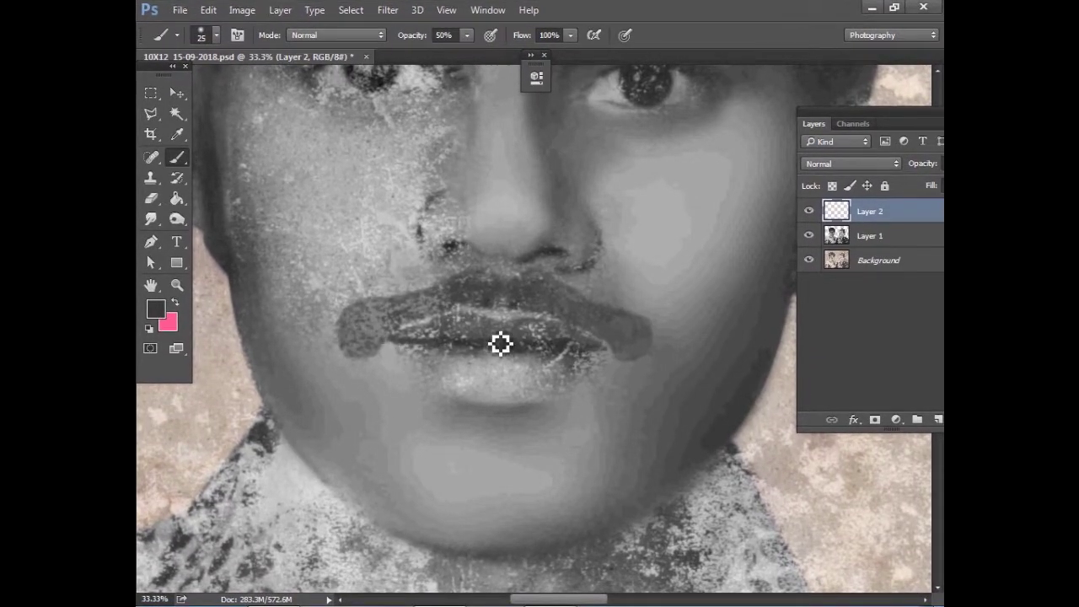
scroll(501, 340, "down", 1)
key("bracketright")
key("bracketright")
key("2")
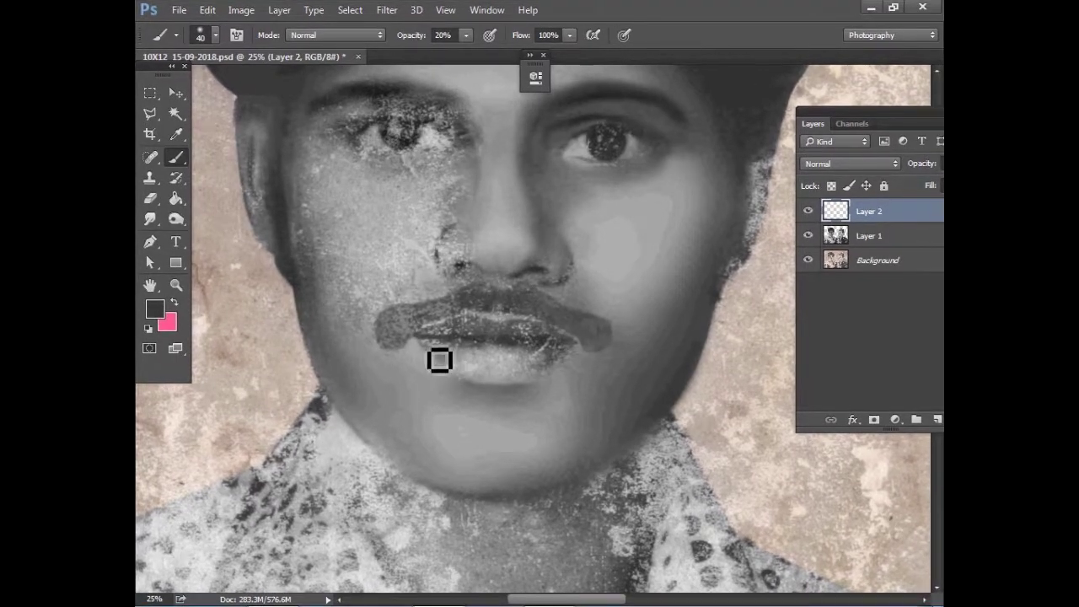
left_click(477, 215, "alt")
left_click(808, 236)
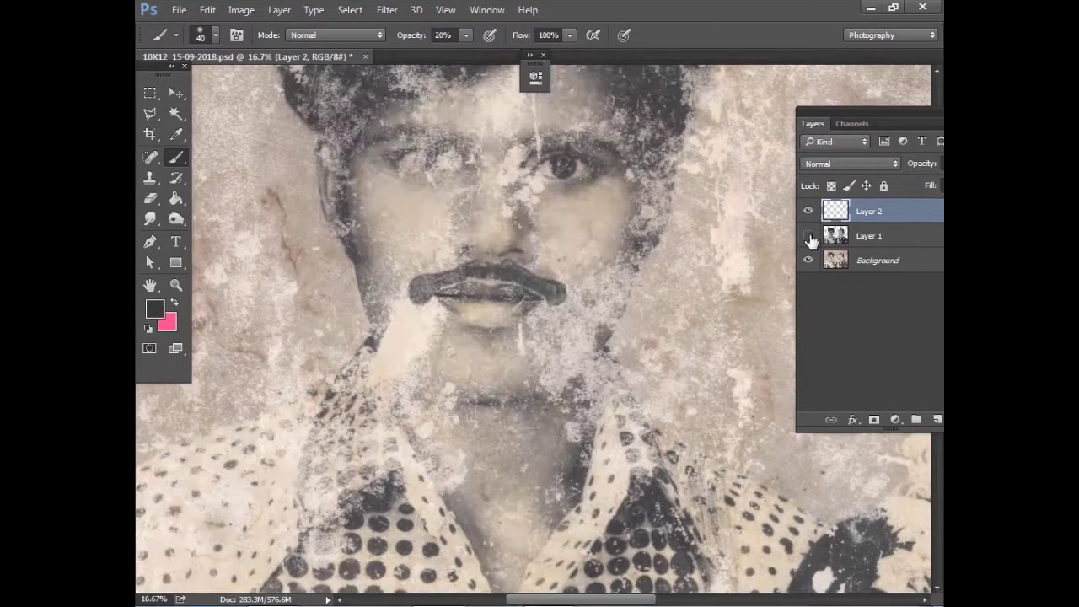
left_click(809, 236)
scroll(494, 342, "up", 2)
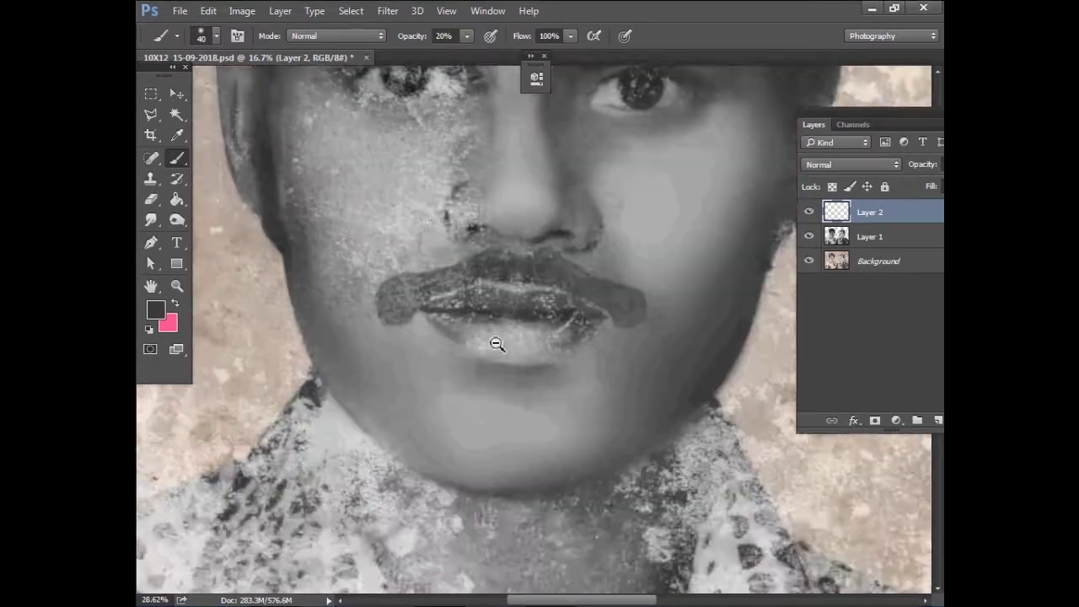
scroll(494, 342, "up", 3)
Clone Stamp clean skin on Layer 1 over the lower-left end of the mustache
left_click(869, 236)
key("s")
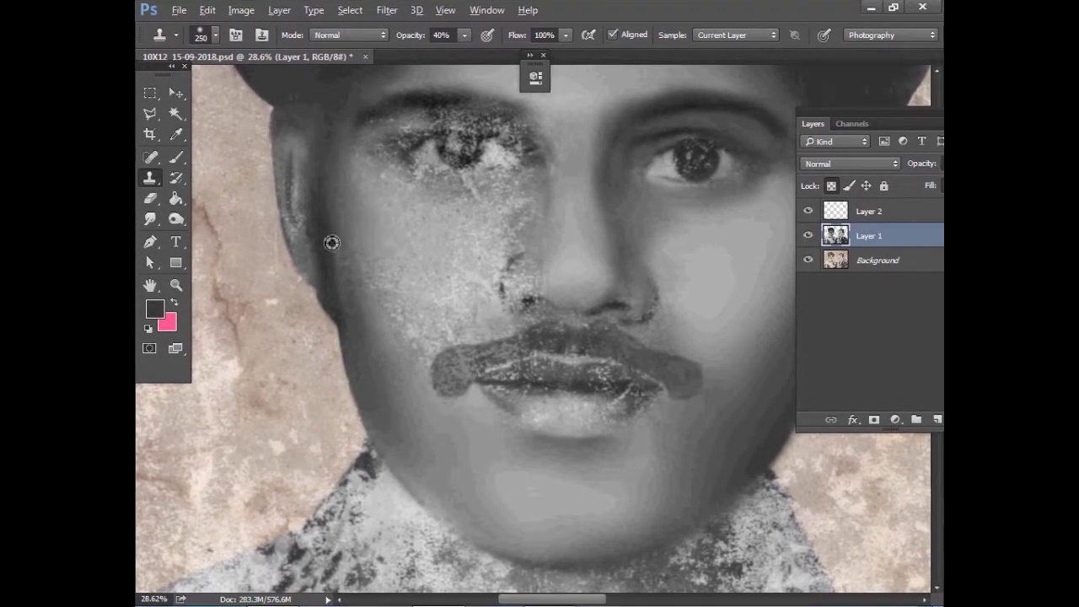
left_click(361, 346, "alt")
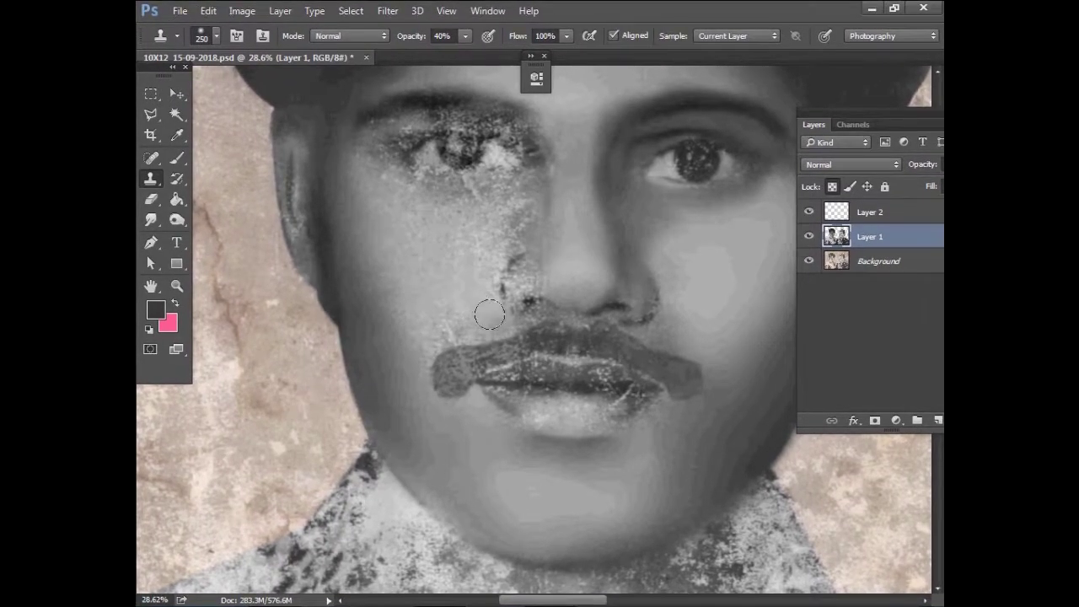
left_click(449, 383)
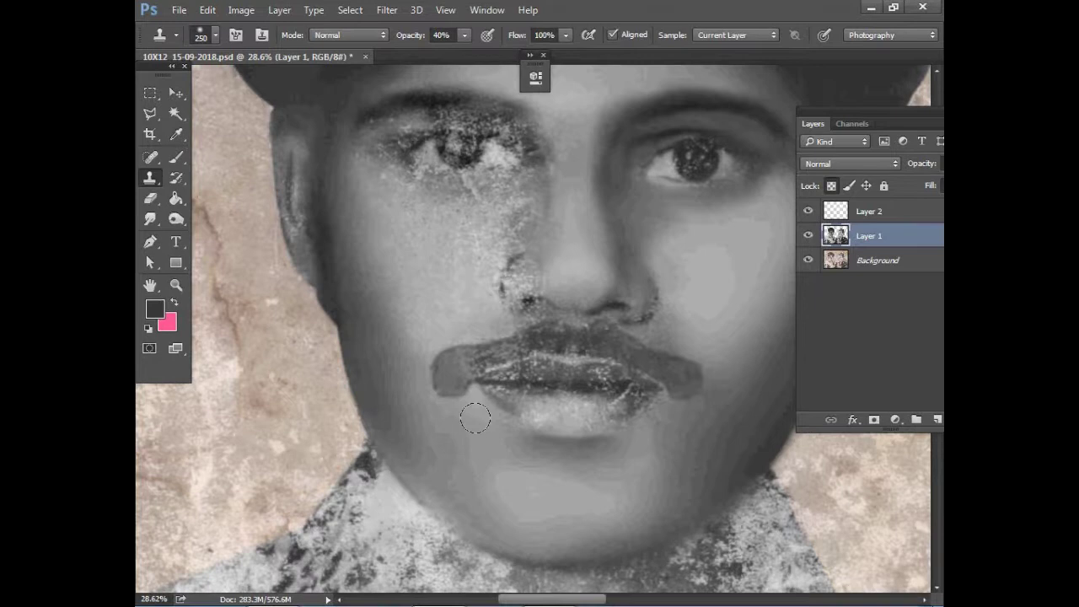
Save the document and smooth the grainy patch beside the nose with a 150 clone brush
key("ctrl+minus")
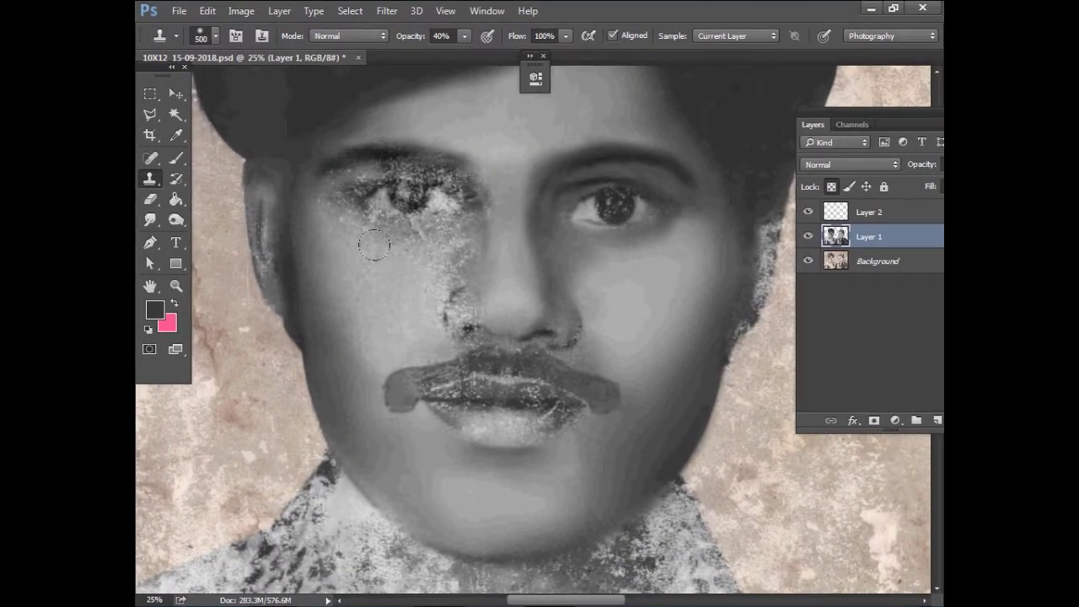
key("bracketright")
key("bracketright")
key("bracketright")
key("bracketleft")
key("bracketleft")
key("bracketleft")
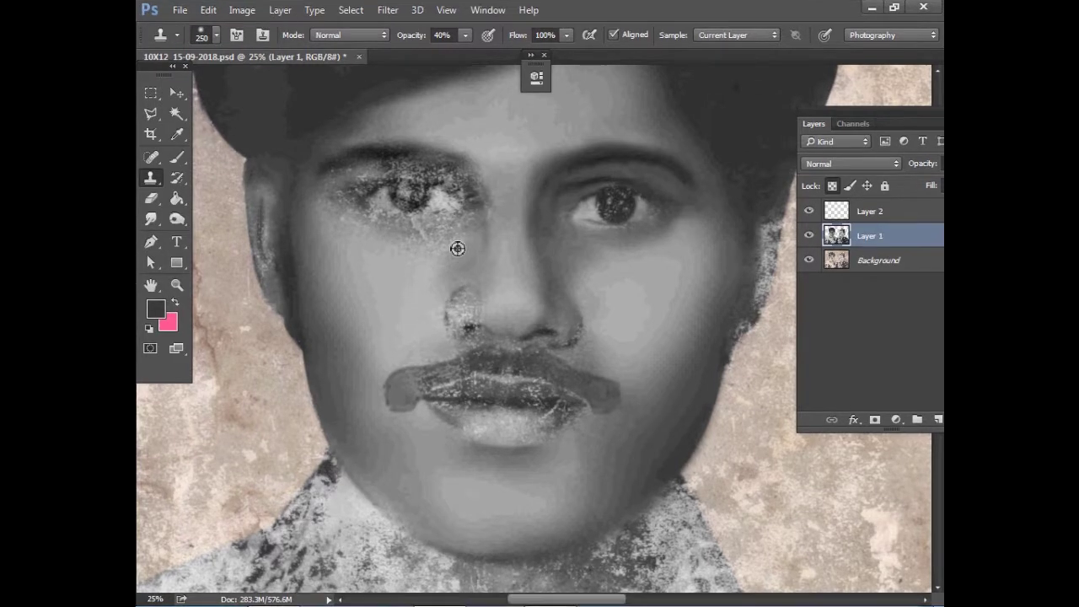
key("bracketleft")
key("bracketleft")
key("bracketleft")
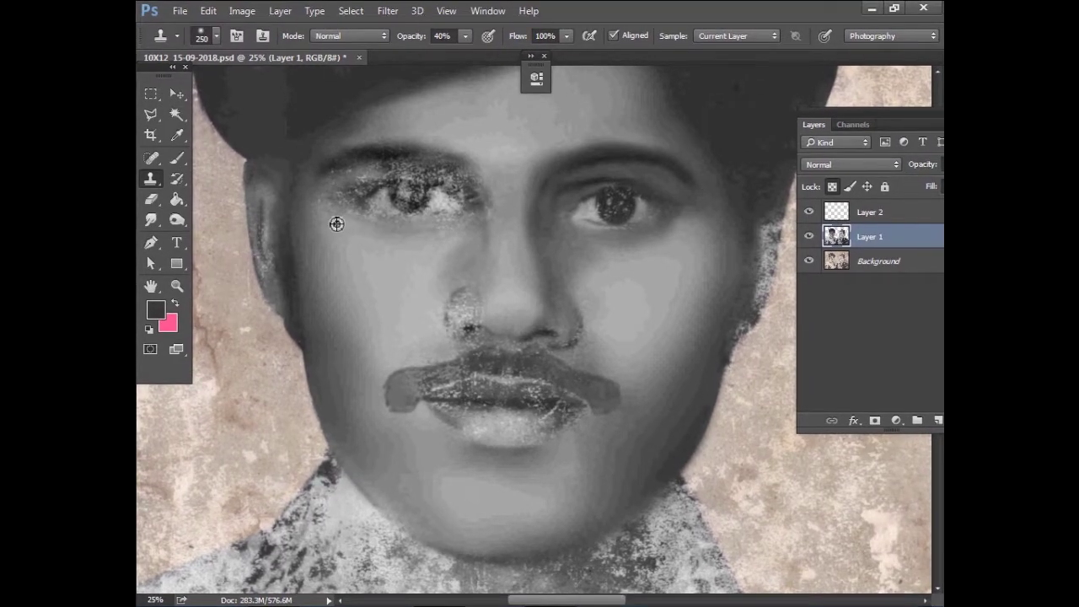
key("ctrl+s")
left_click_drag(448, 301, 464, 301)
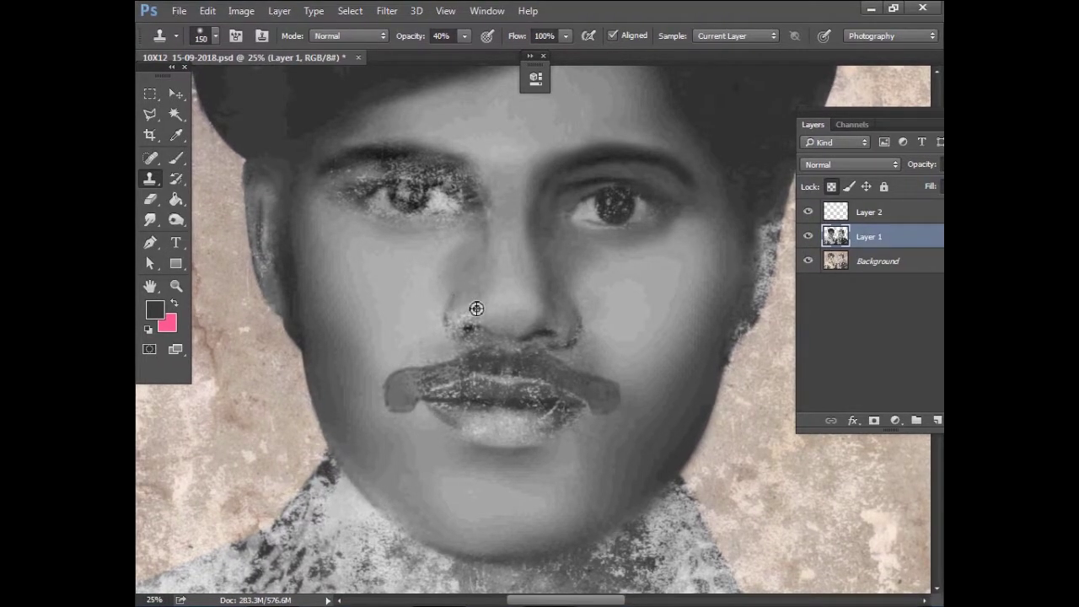
key("bracketright")
key("bracketright")
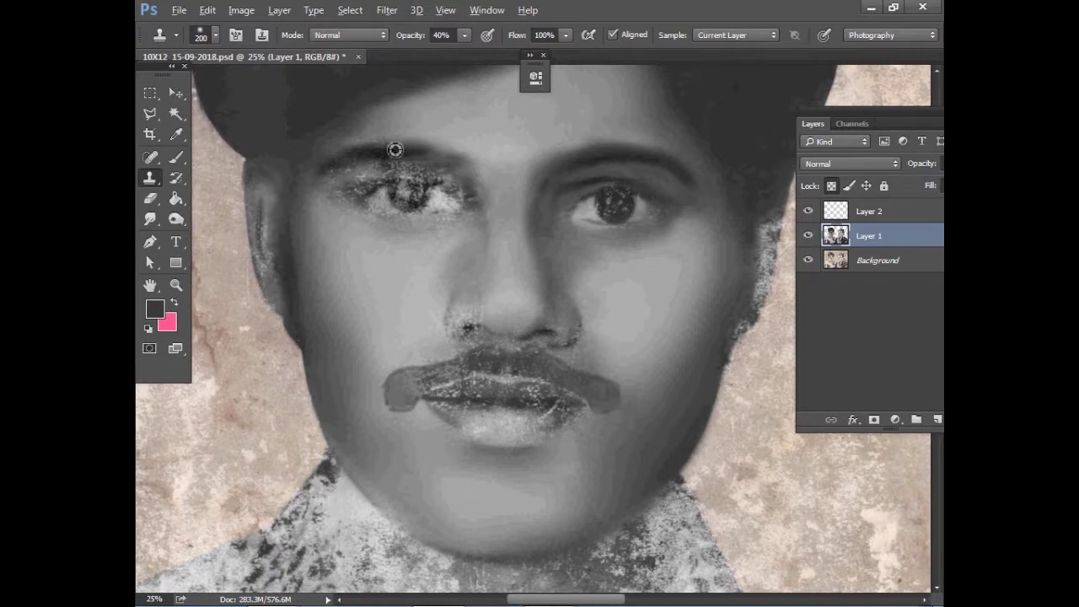
Clone smooth texture over the upper eyelid and the speckled inner eye corner
scroll(400, 272, "up", 1)
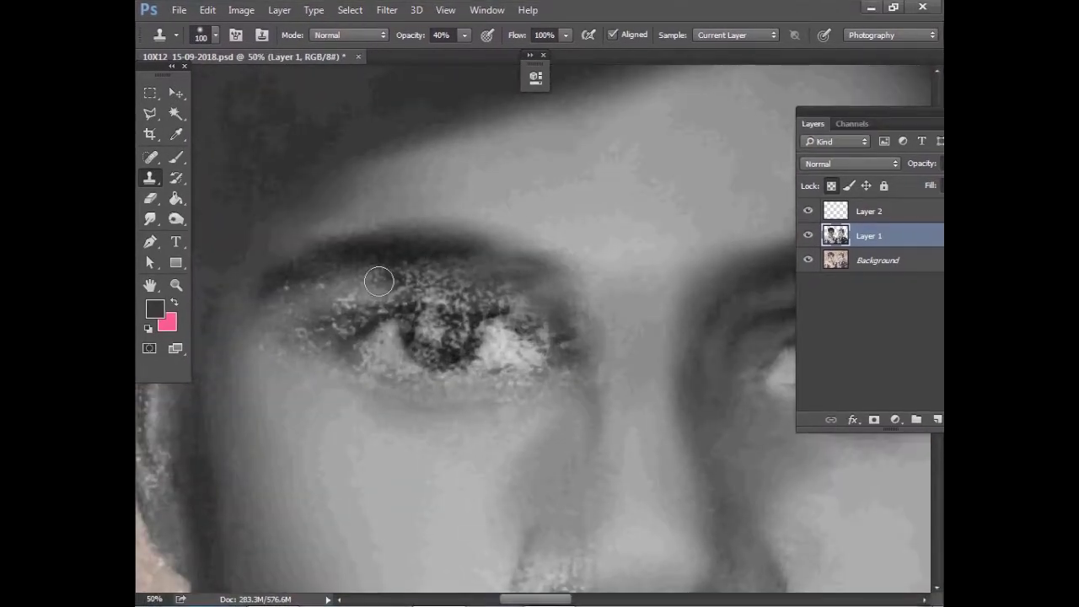
left_click_drag(468, 265, 317, 288)
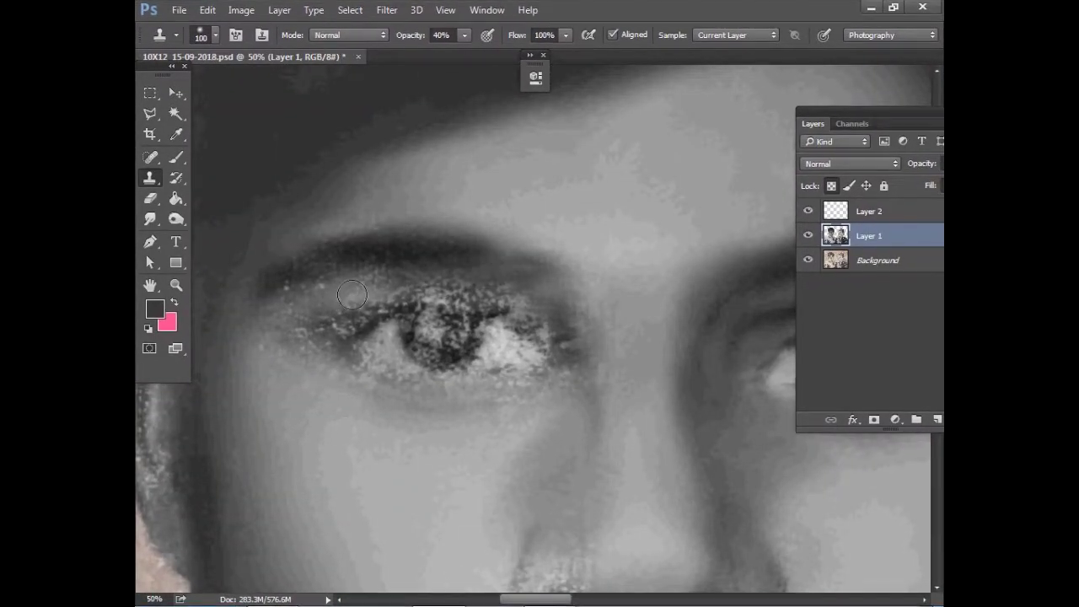
left_click_drag(279, 311, 384, 321)
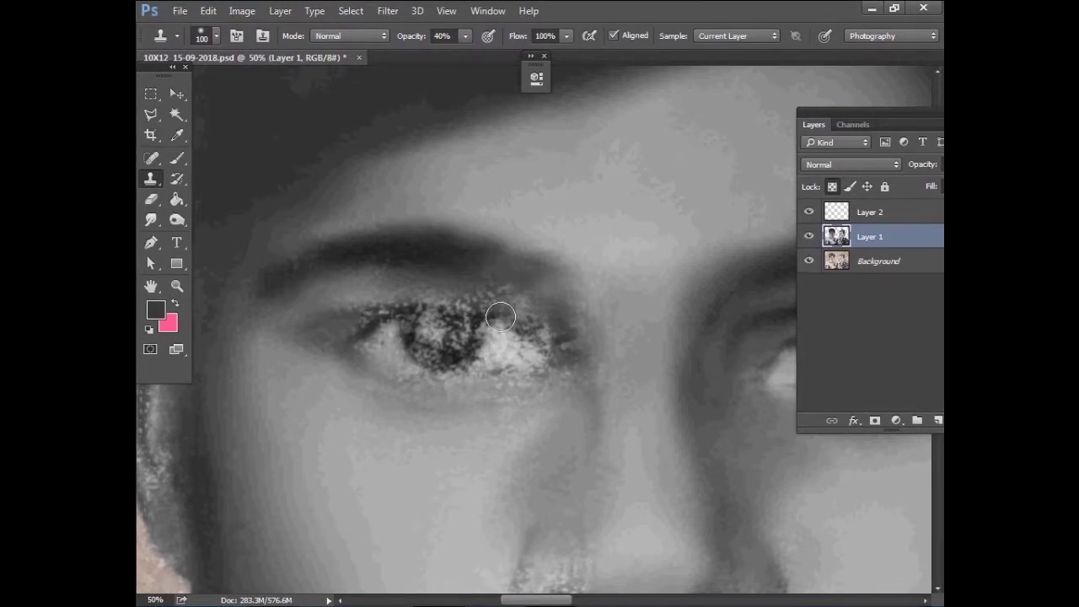
Sample skin near the nose bridge and smooth the speckled right nostril edge
left_click_drag(500, 317, 450, 191)
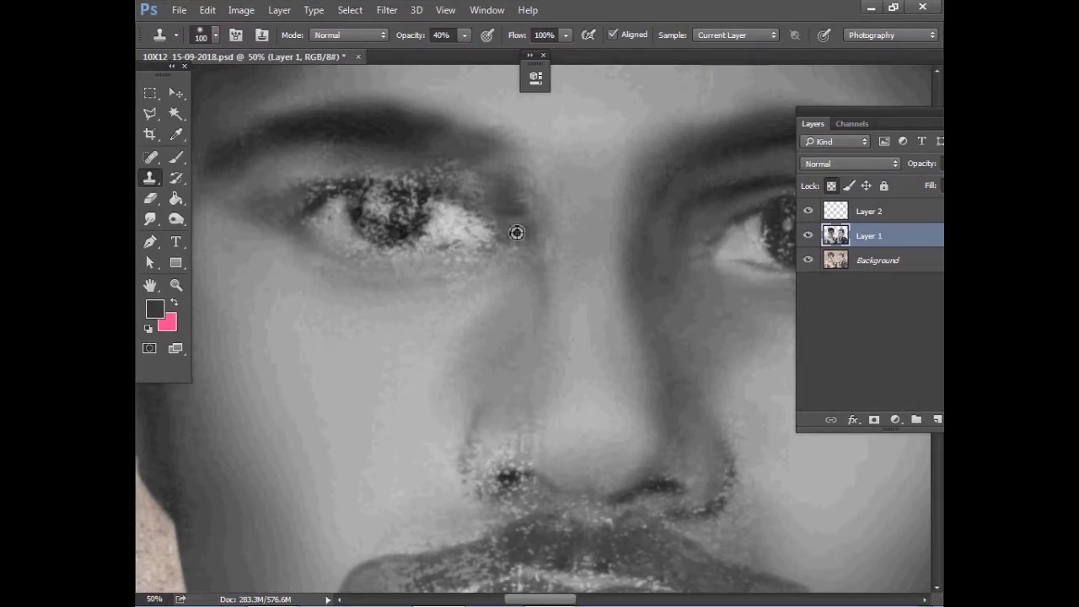
left_click(507, 185, "alt")
left_click_drag(506, 184, 410, 224)
key("bracketright")
key("bracketright")
key("bracketright")
key("ctrl+minus")
key("ctrl+plus")
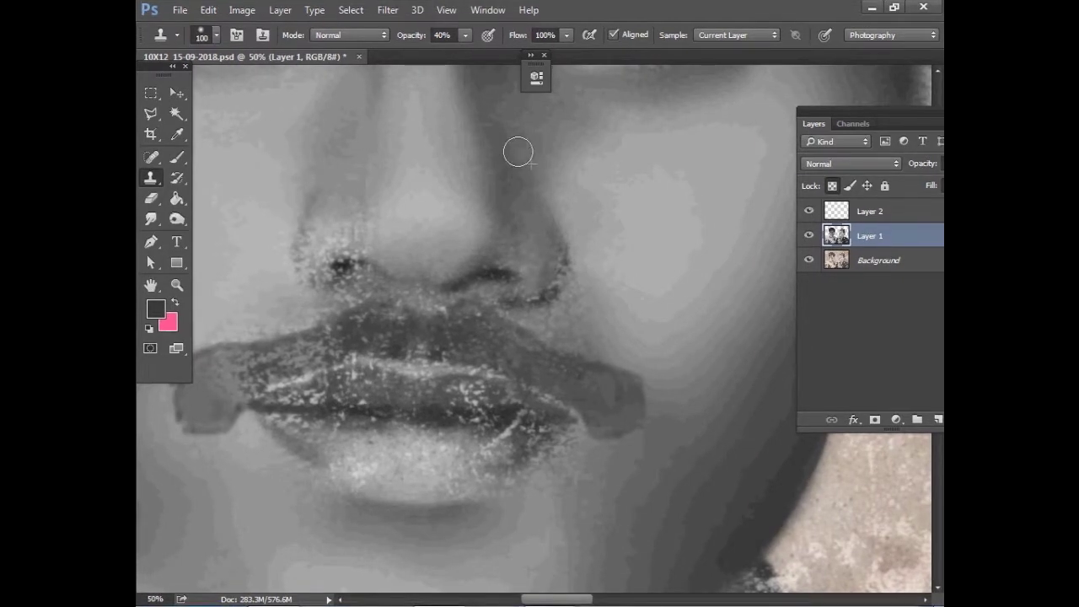
left_click_drag(549, 296, 559, 277)
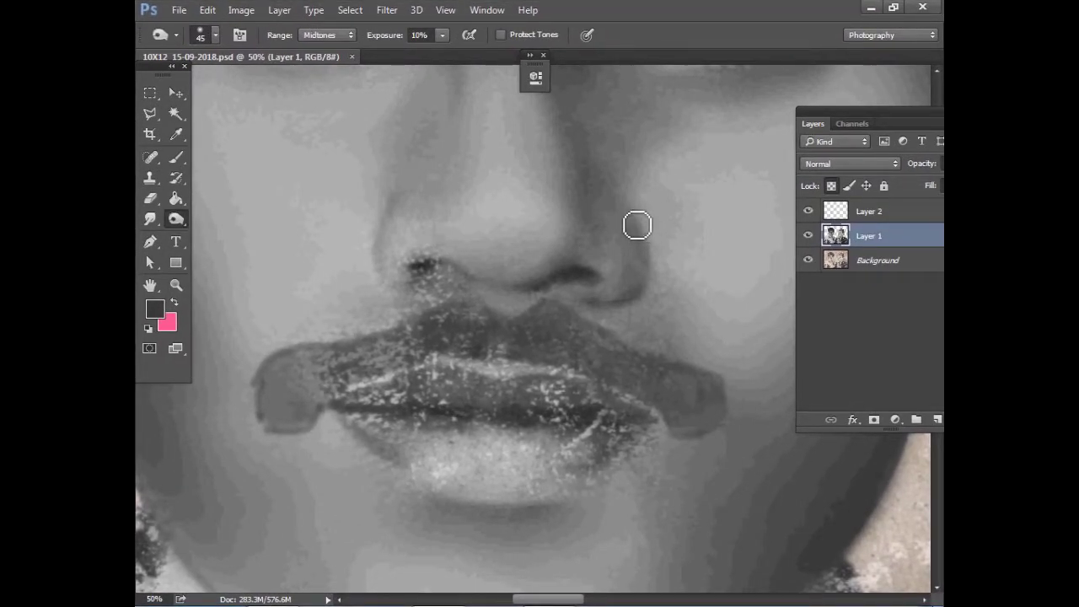
Darken the left nostril shadow with a size-25 brush
key("bracketleft")
key("bracketleft")
key("bracketleft")
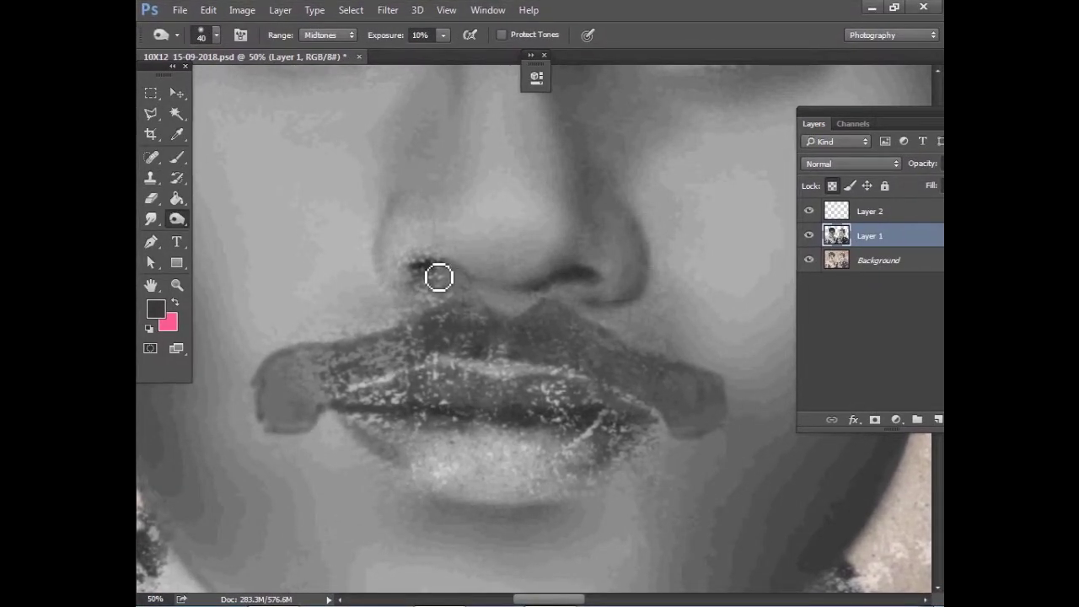
mouse_move(419, 279)
left_mouse_down()
mouse_move(458, 273)
mouse_move(424, 290)
left_mouse_up()
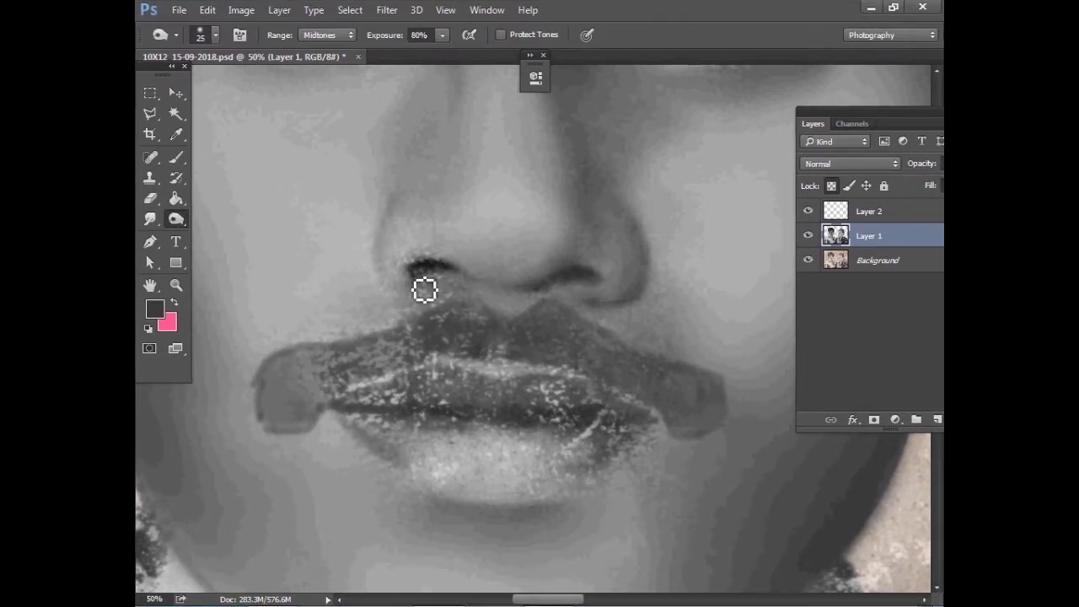
scroll(464, 339, "down", 1)
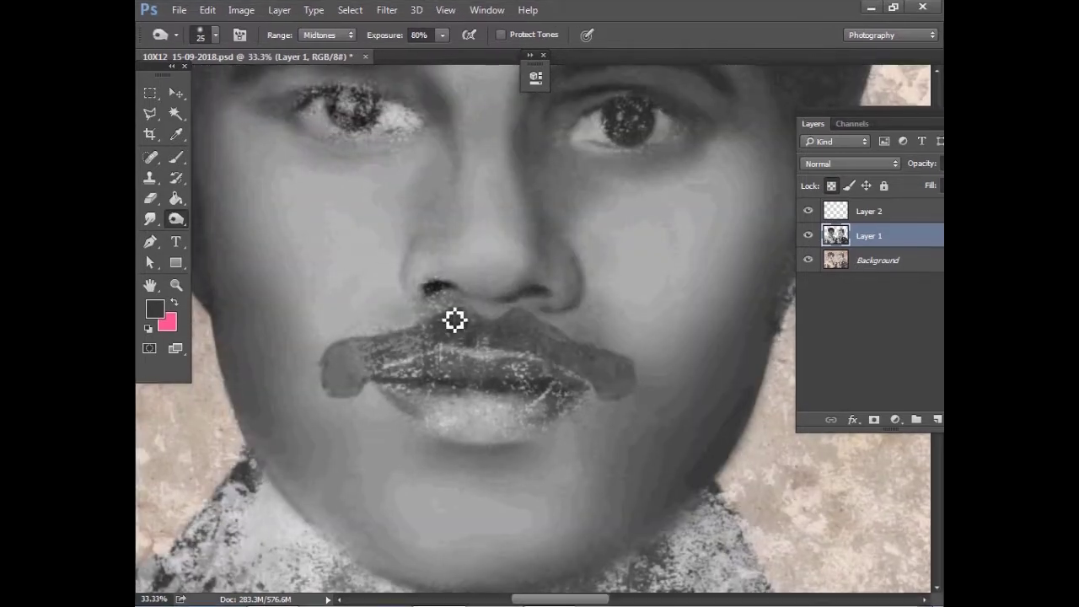
Clone at 30% opacity from skin around the left nostril and upper lip
key("s")
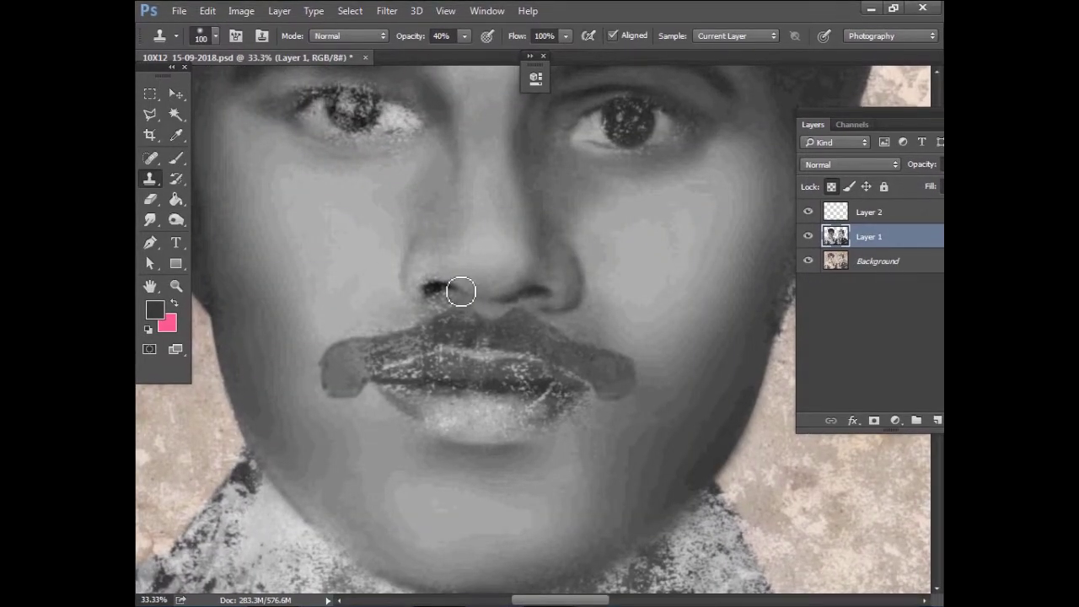
scroll(440, 298, "up", 1)
key("bracketleft")
key("bracketleft")
key("3")
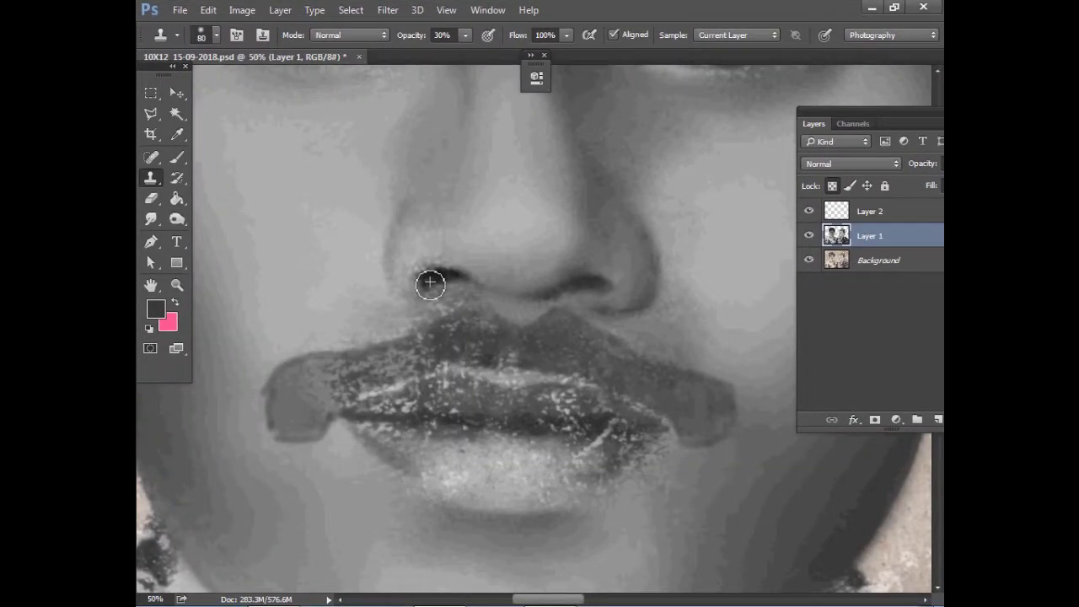
left_click(469, 296, "alt")
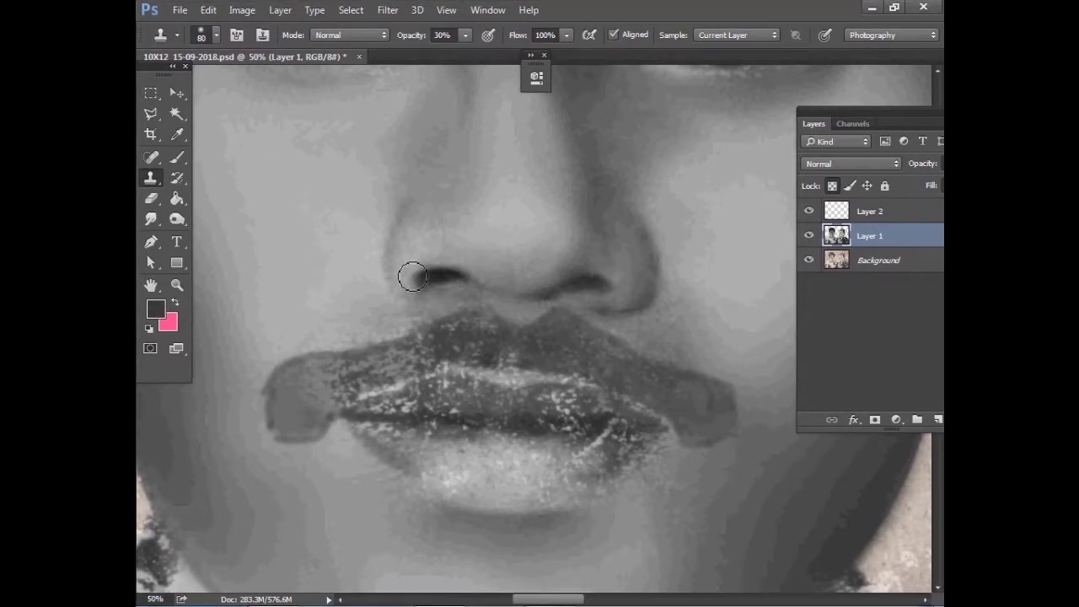
left_click(437, 315, "alt")
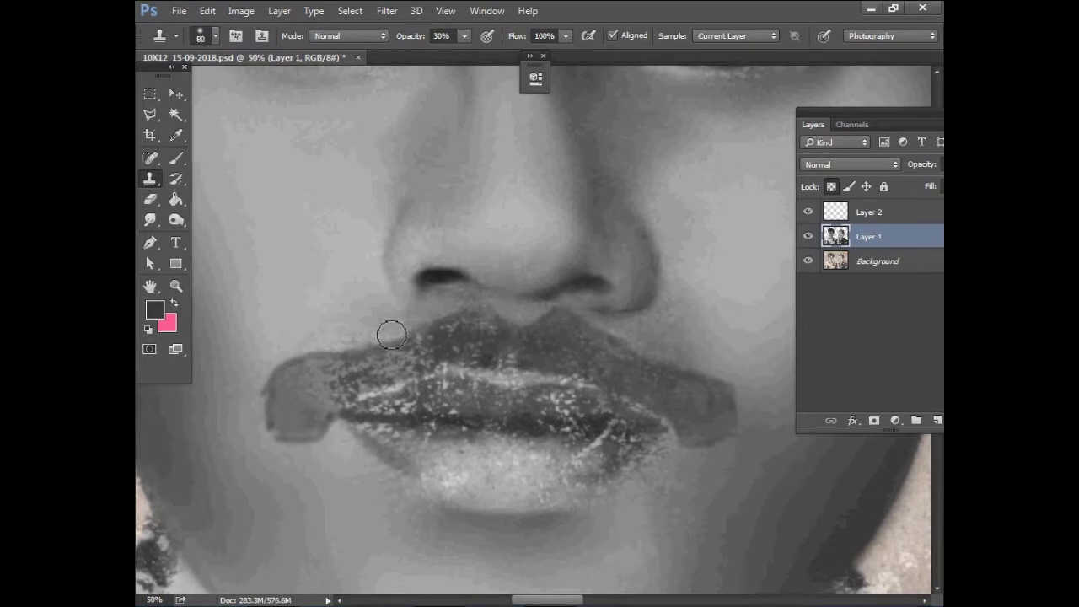
left_click(395, 282, "alt")
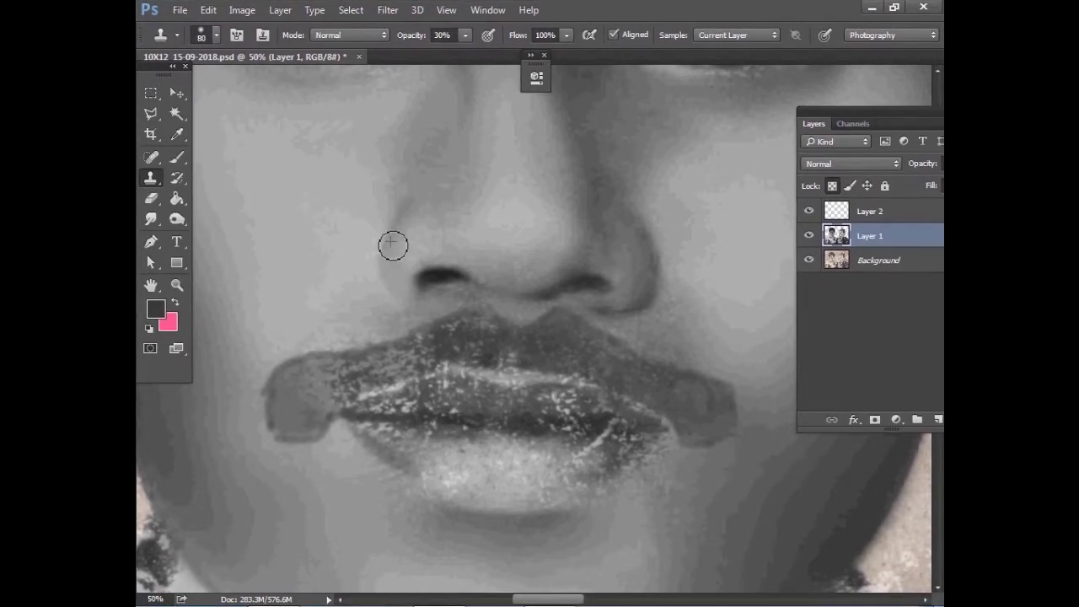
key("ctrl+minus")
key("ctrl+minus")
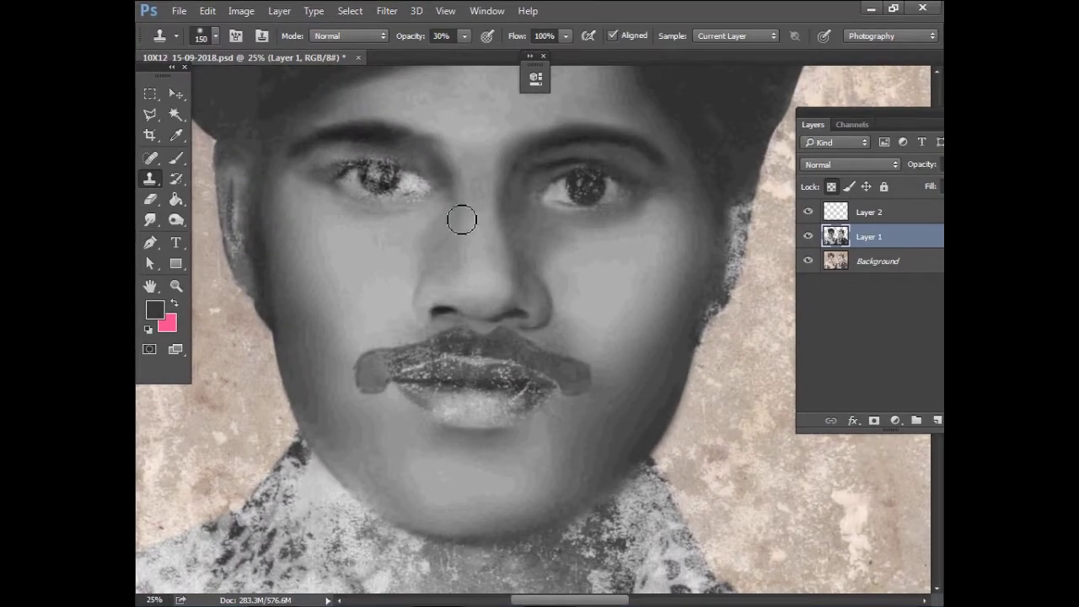
Toggle Layer 1 to compare before and after, leaving it visible with Layer 2 hidden
left_click(807, 238)
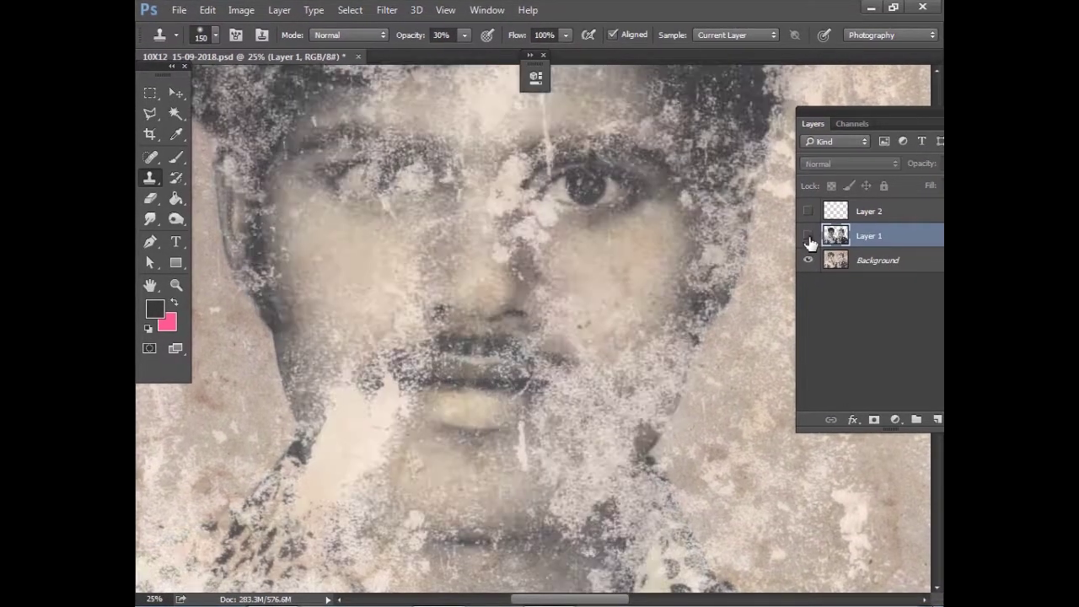
left_click(808, 236)
left_click(808, 236)
left_click(807, 236)
left_click(808, 236)
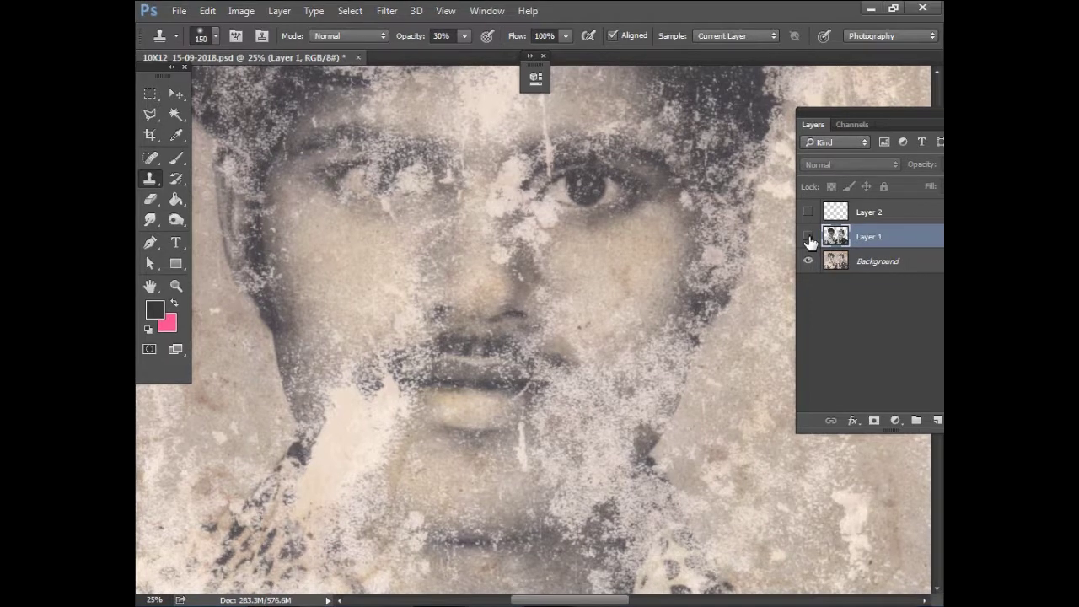
left_click(808, 236)
scroll(552, 274, "up", 1)
scroll(475, 261, "up", 1)
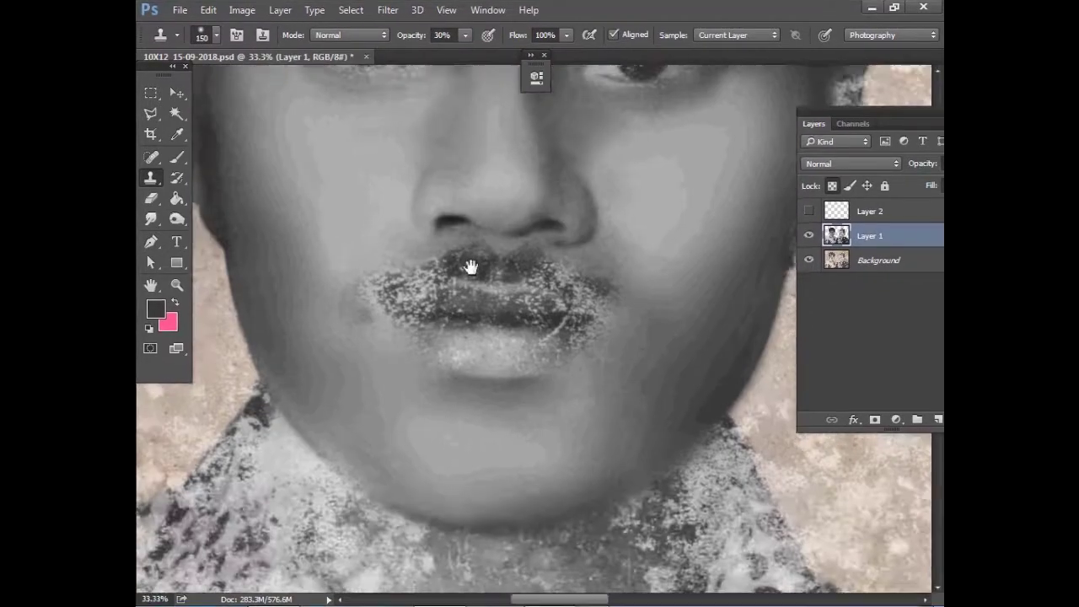
Spot-heal the dark marks at the upper-lip corner and below the lip with a size-20 brush
key("bracketleft")
key("bracketleft")
key("bracketleft")
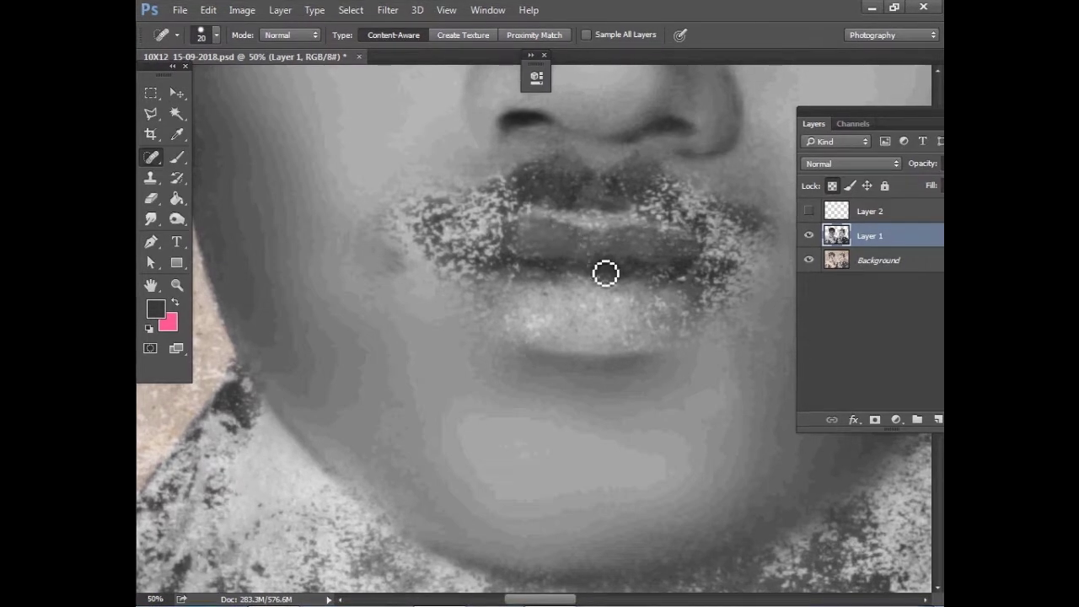
left_click_drag(674, 204, 675, 206)
key("bracketleft")
key("bracketleft")
key("bracketleft")
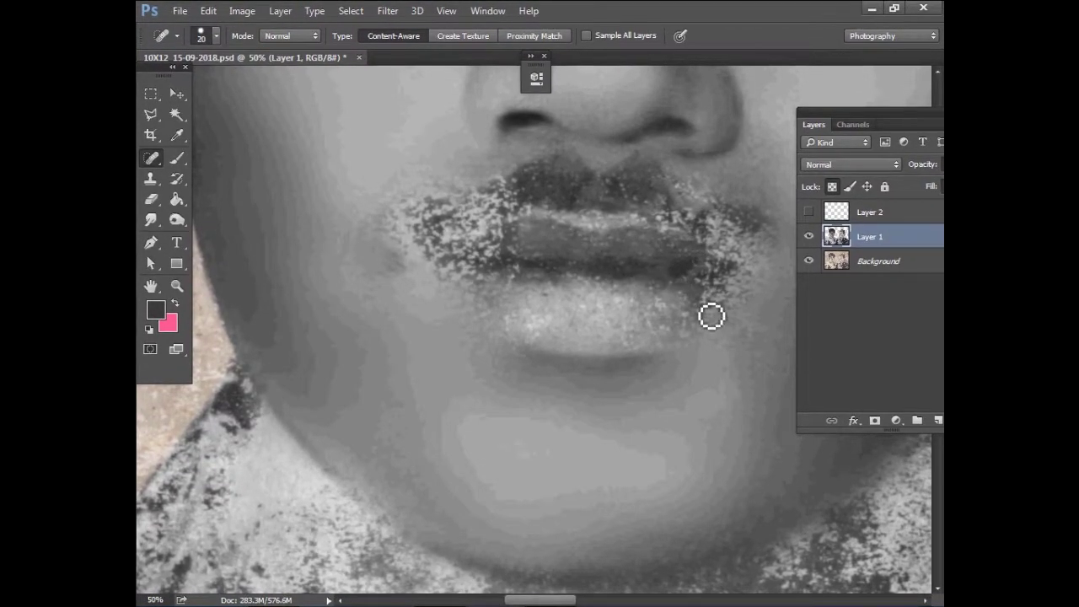
left_click_drag(526, 282, 528, 285)
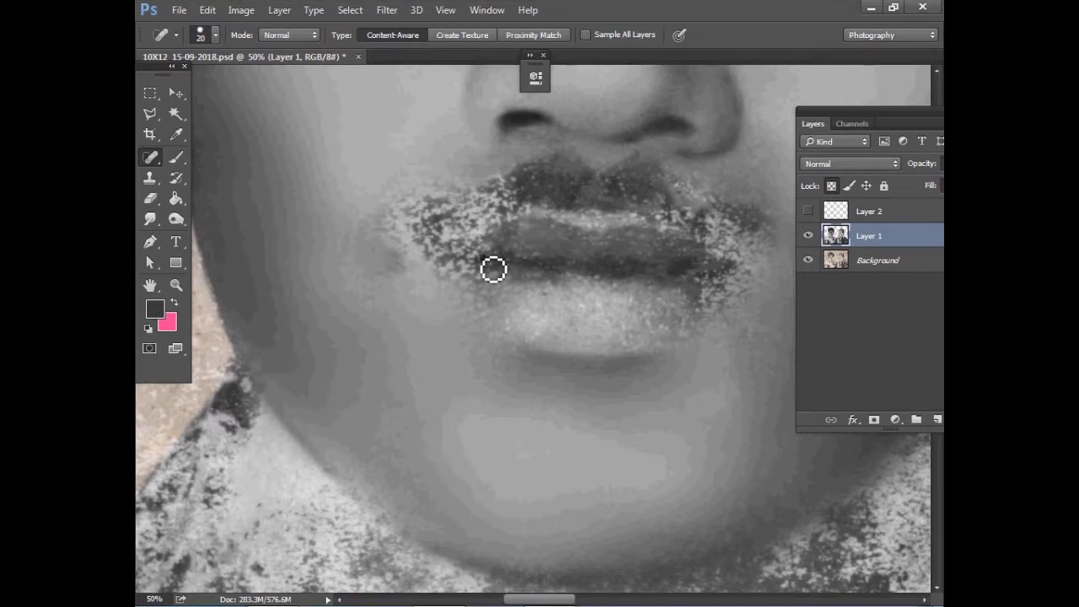
scroll(450, 234, "up", 1)
Clone-stamp over the speckles on the upper-left lip and the lower lip
key("s")
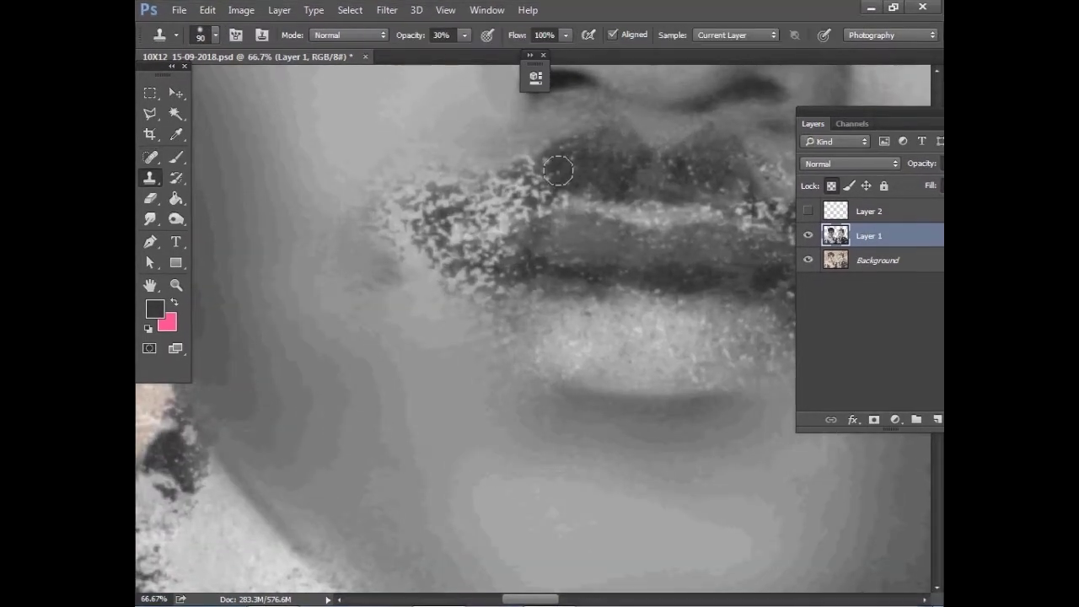
left_click_drag(613, 162, 527, 184)
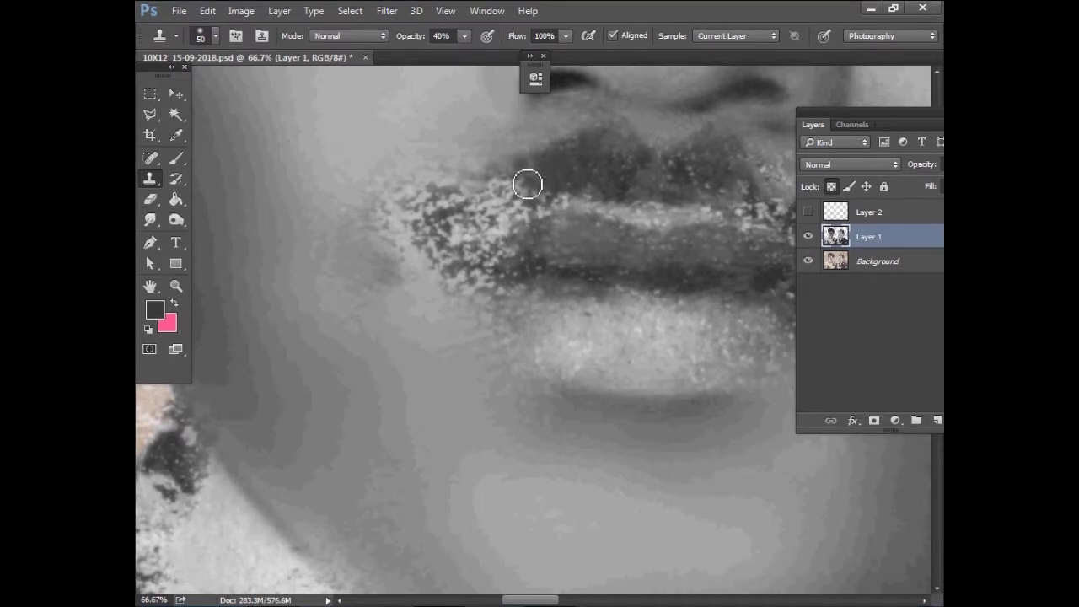
left_click_drag(707, 162, 568, 188)
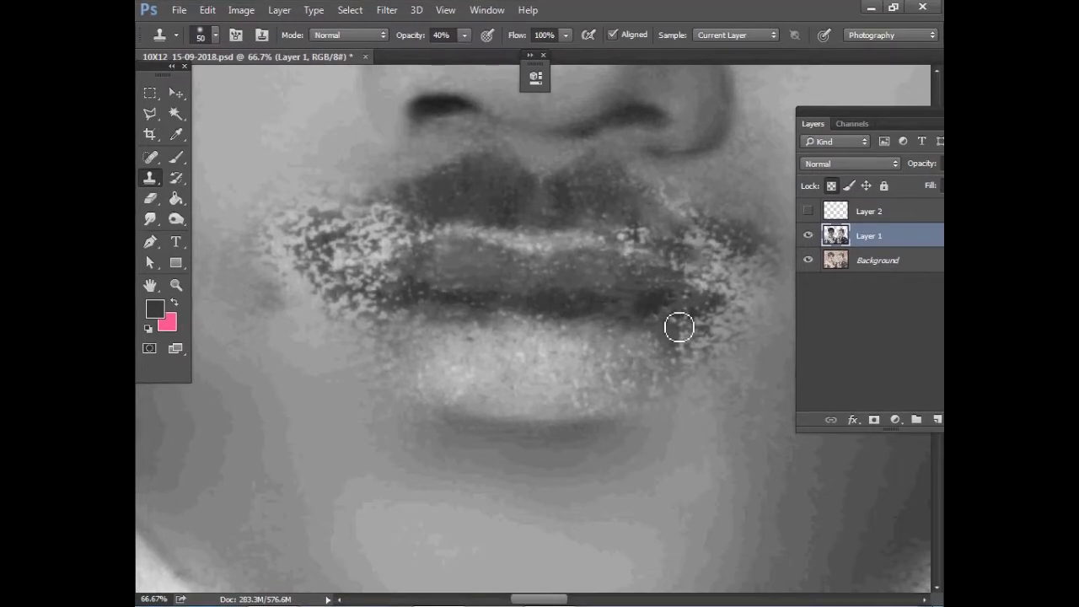
left_click_drag(633, 306, 619, 315)
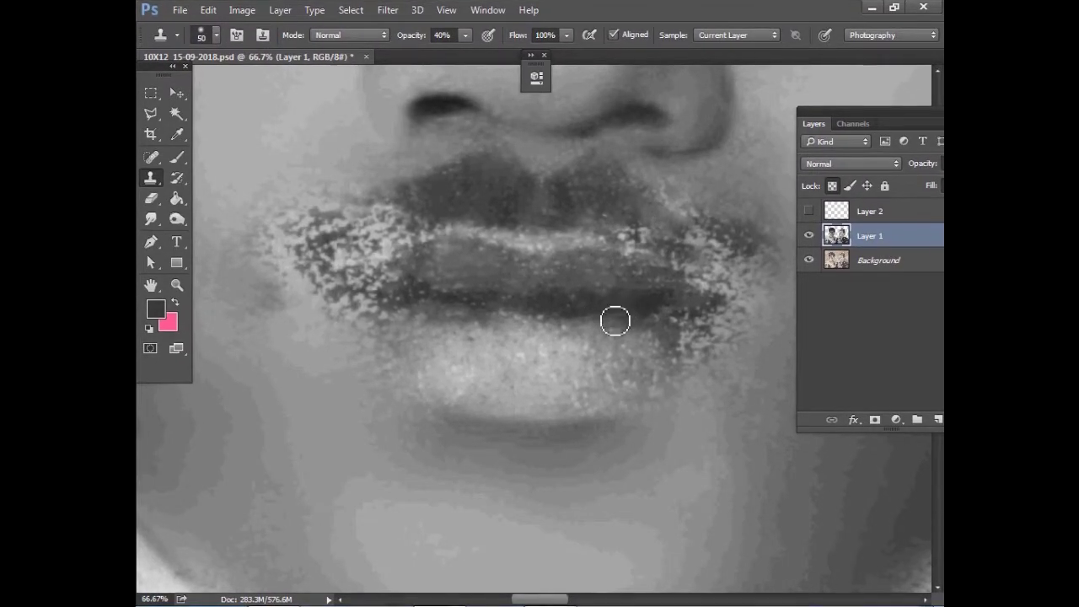
left_click(622, 239, "alt")
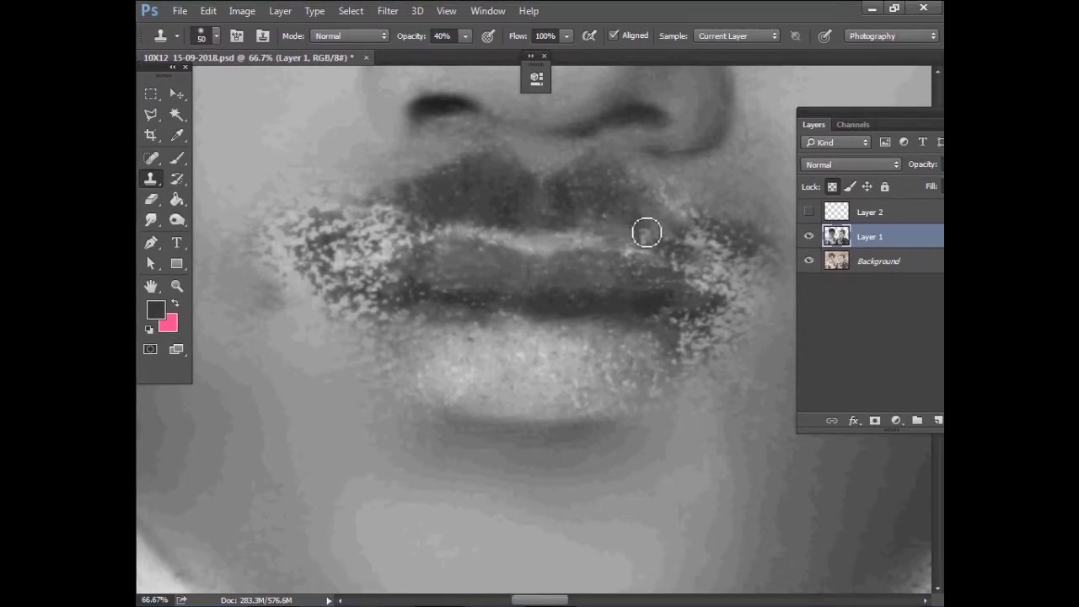
Smooth the left upper lip and lower-lip corner with a size-70 clone brush, resampling from the lower lip
scroll(445, 224, "down", 1)
key("]")
key("]")
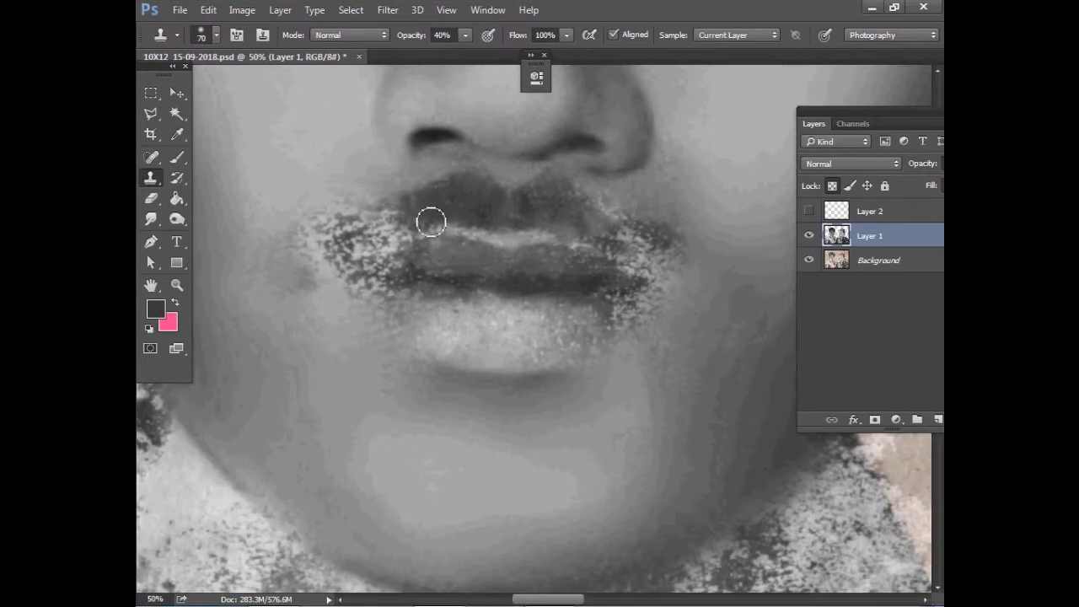
mouse_move(349, 233)
left_mouse_down()
mouse_move(410, 233)
mouse_move(389, 218)
mouse_move(366, 283)
left_mouse_up()
left_click(389, 218, "alt")
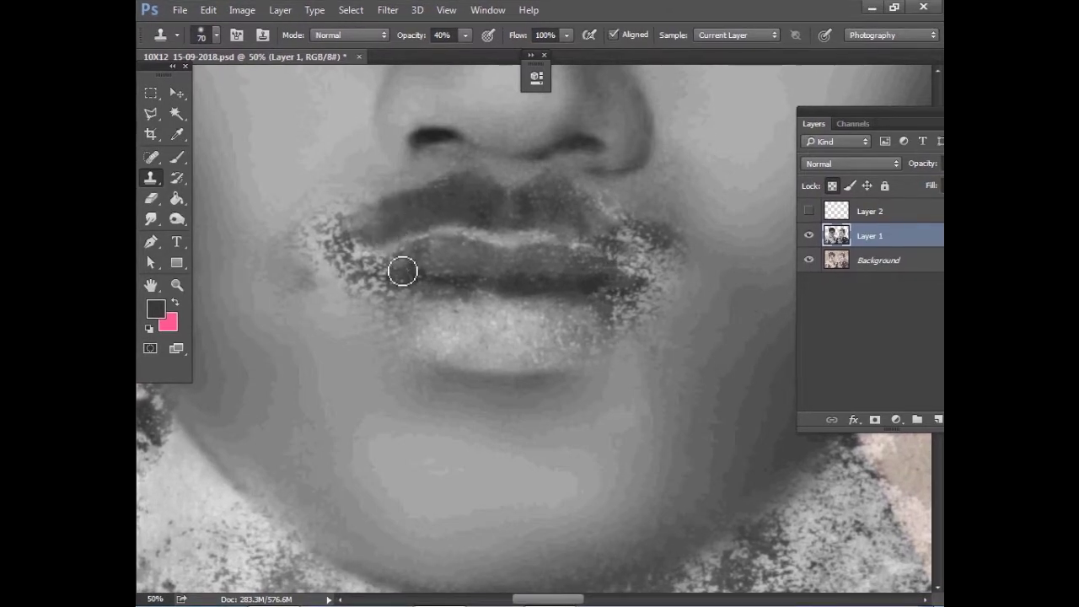
left_click(419, 284, "alt")
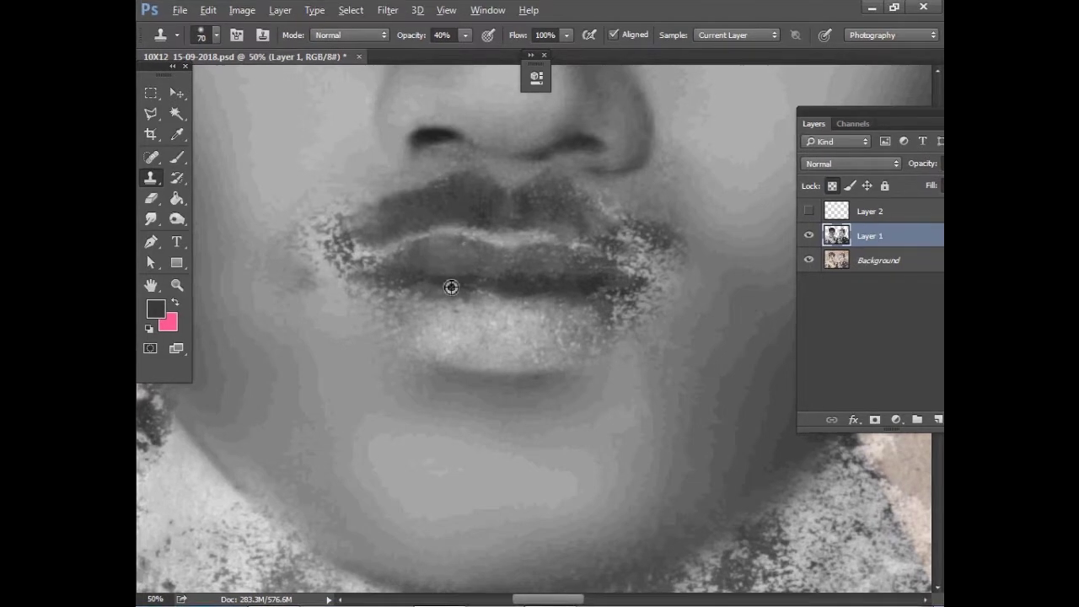
key("bracketright")
key("bracketright")
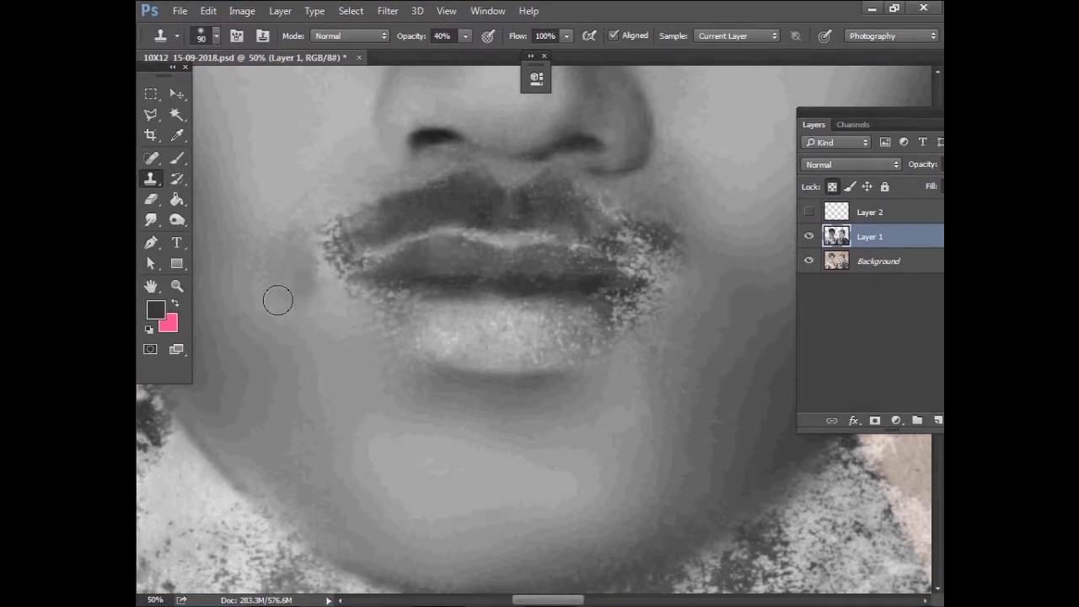
key("bracketleft")
key("bracketleft")
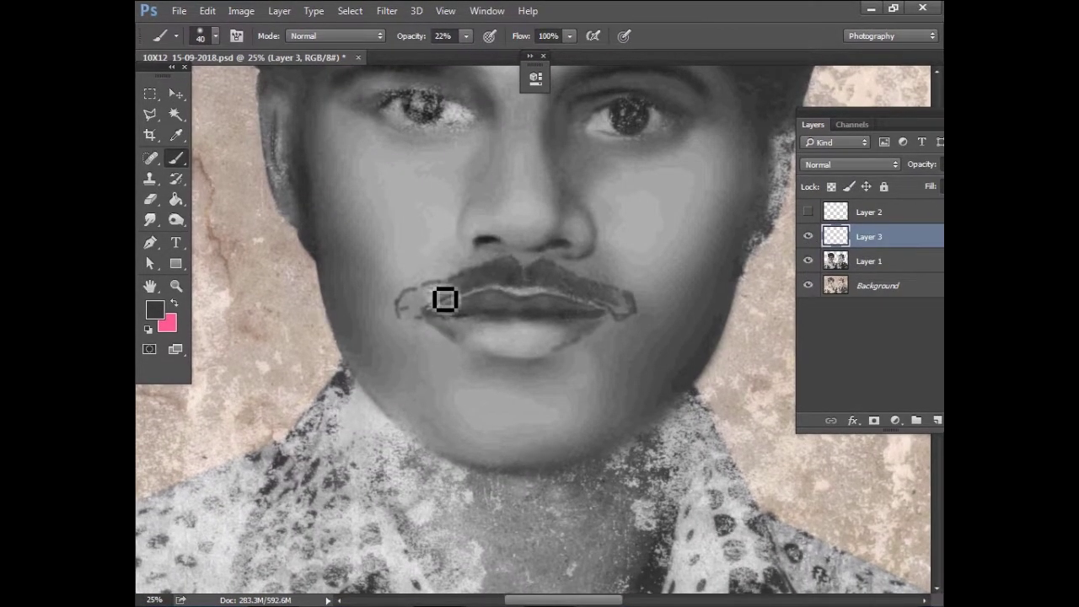
Fill in the left and right ends of the painted moustache
left_click_drag(447, 296, 455, 304)
left_click(636, 321)
key("e")
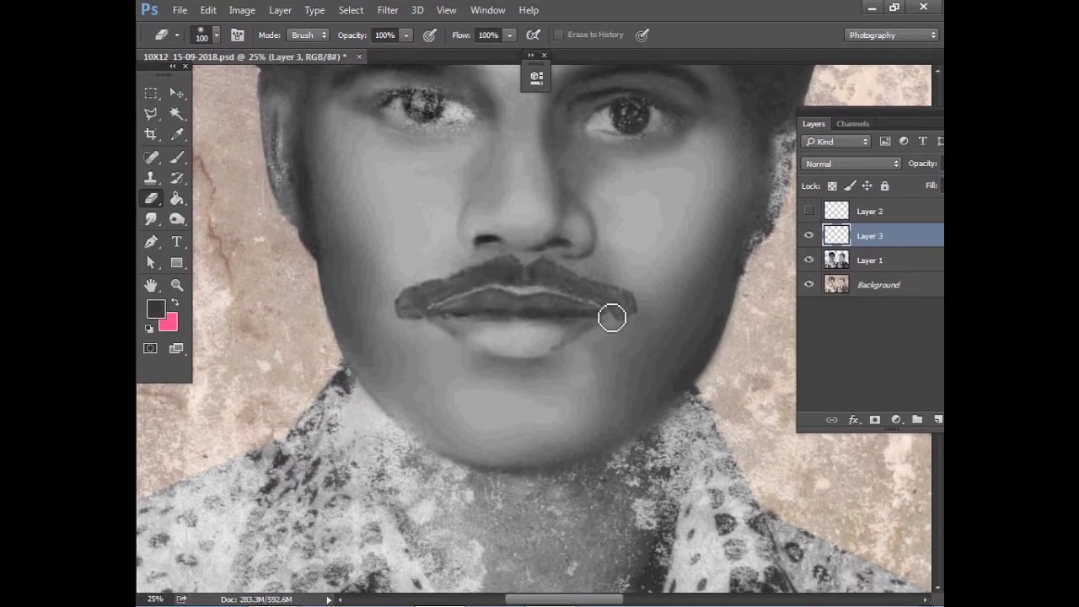
left_click(627, 245, "alt")
left_click(627, 244, "alt")
left_click(626, 244, "alt")
Duplicate the Background layer, move the copy to the top, hide it, and save
left_click(877, 285)
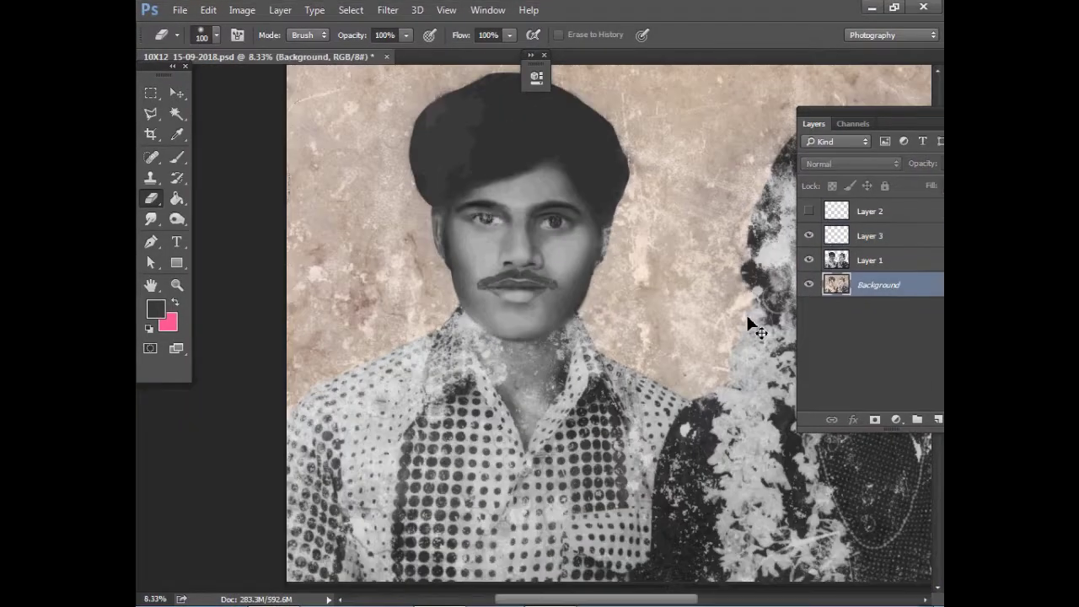
key("ctrl+j")
key("ctrl+shift+bracketright")
left_click(809, 212)
left_click(809, 212)
left_click(809, 213)
left_click(809, 212)
left_click(808, 213)
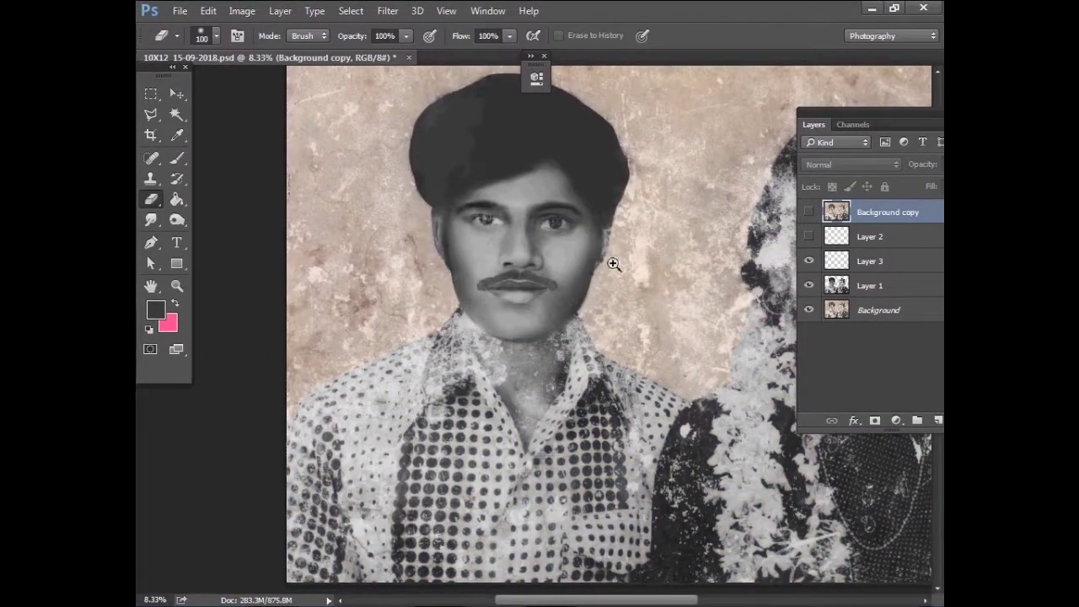
key("ctrl+s")
Compare by toggling Layer 1, then zoom into the moustache and select Layer 3
scroll(612, 257, "up", 1)
scroll(570, 261, "up", 1)
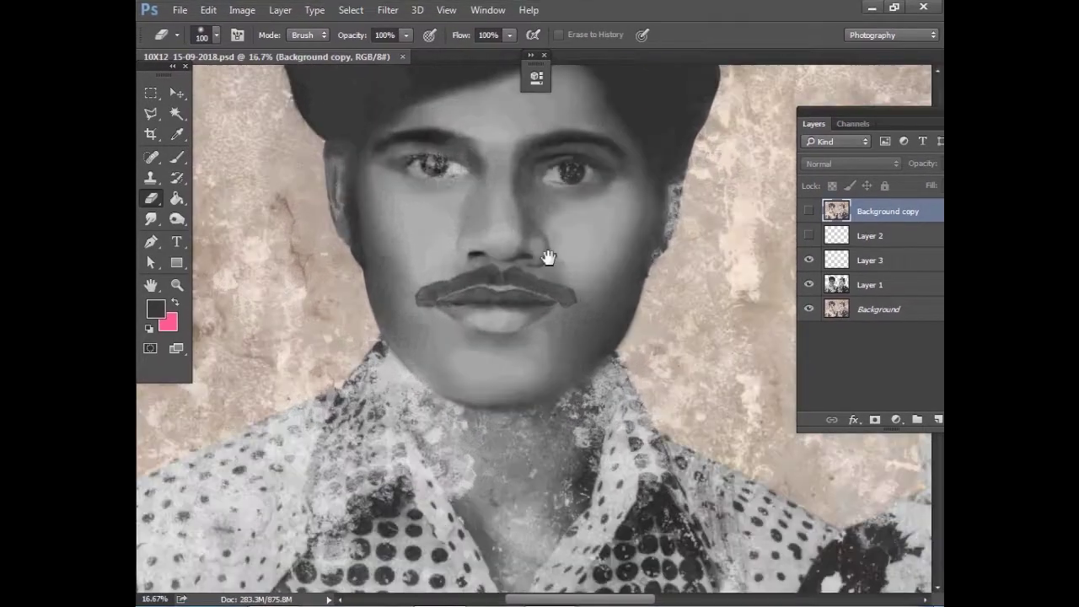
left_click(809, 285)
left_click(809, 285)
key("ctrl+plus")
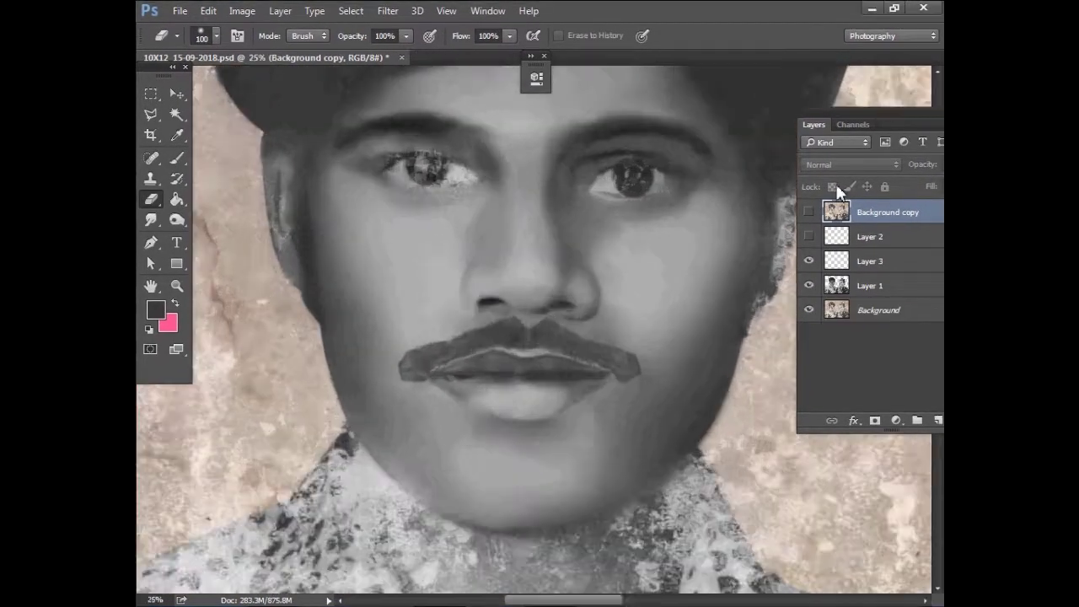
key("ctrl+plus")
left_click(868, 260)
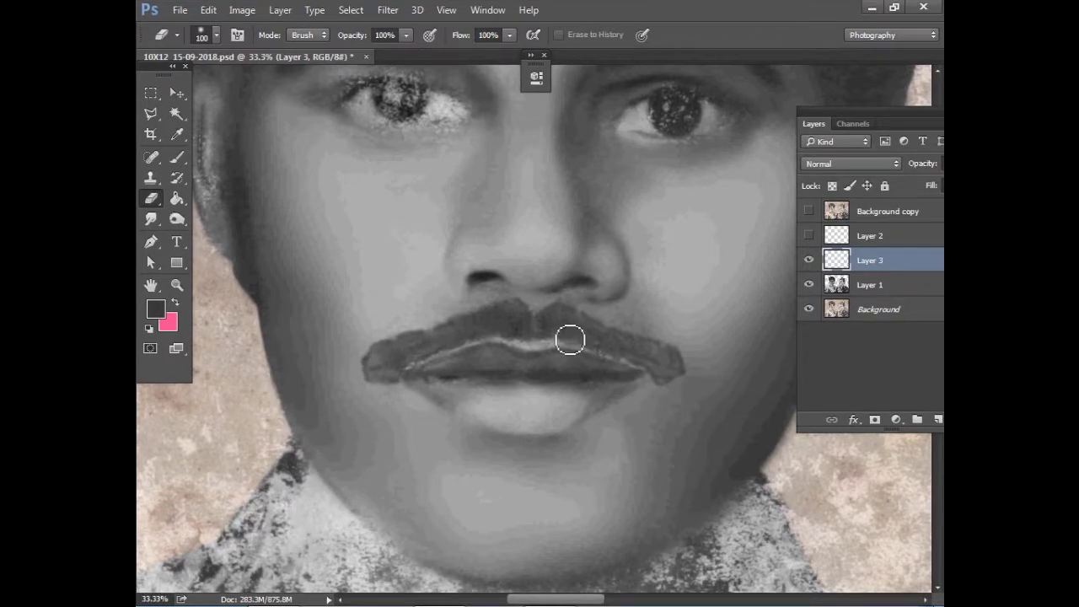
Burn the moustache's upper-left part on Layer 1 at 23% exposure
key("o")
key("6")
key("alt+bracketleft")
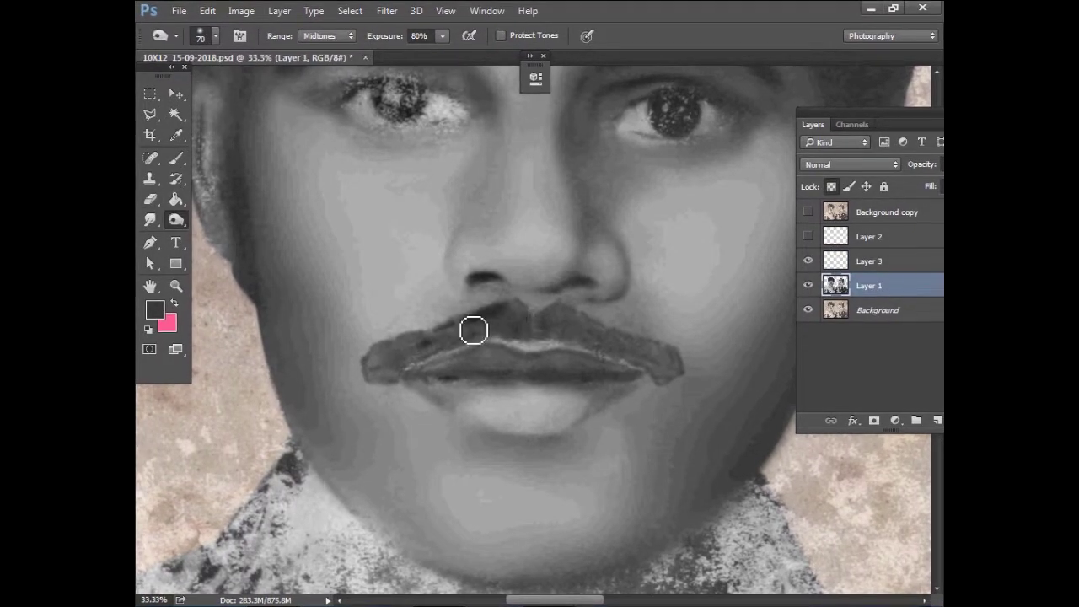
key("bracketright")
key("bracketright")
key("bracketright")
key("2")
key("3")
mouse_move(517, 326)
left_mouse_down()
mouse_move(428, 355)
mouse_move(385, 349)
left_mouse_up()
key("bracketright")
key("bracketright")
key("bracketright")
key("bracketleft")
key("bracketleft")
key("bracketleft")
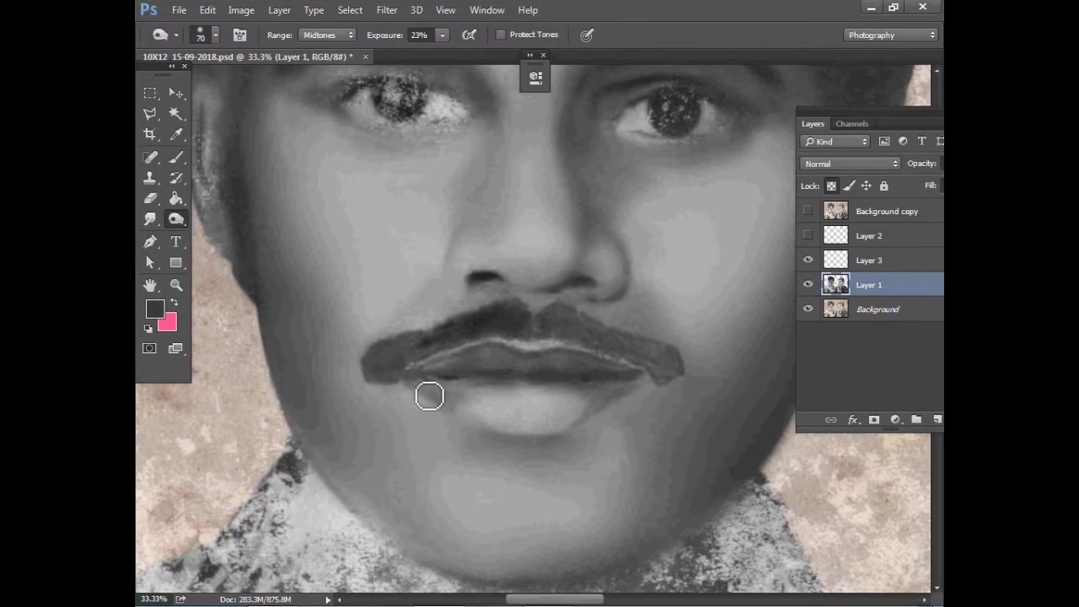
key("bracketright")
key("bracketright")
key("bracketright")
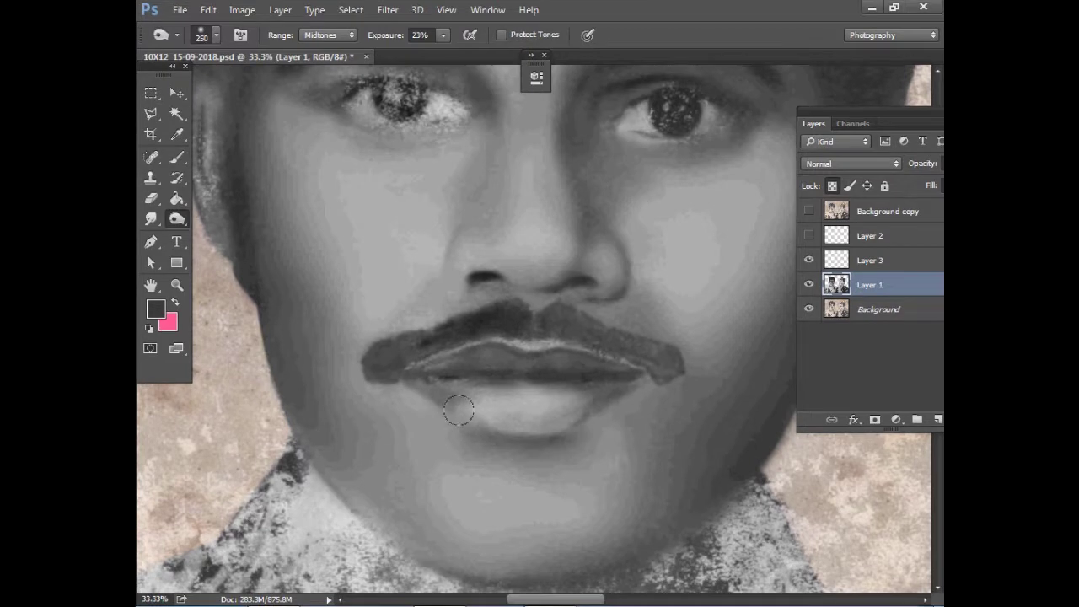
key("bracketleft")
key("bracketleft")
key("bracketleft")
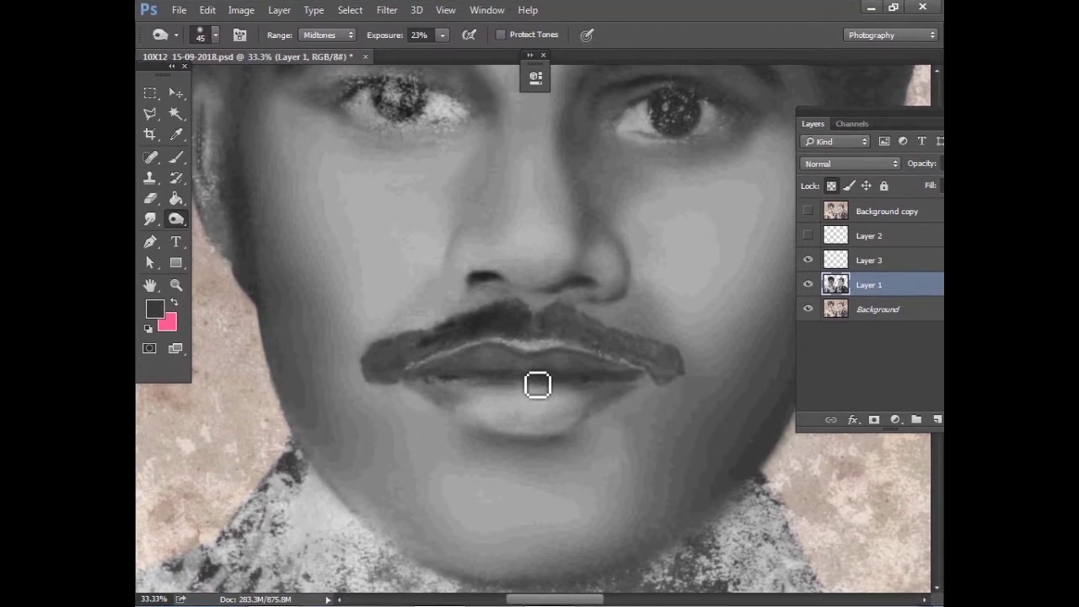
key("bracketleft")
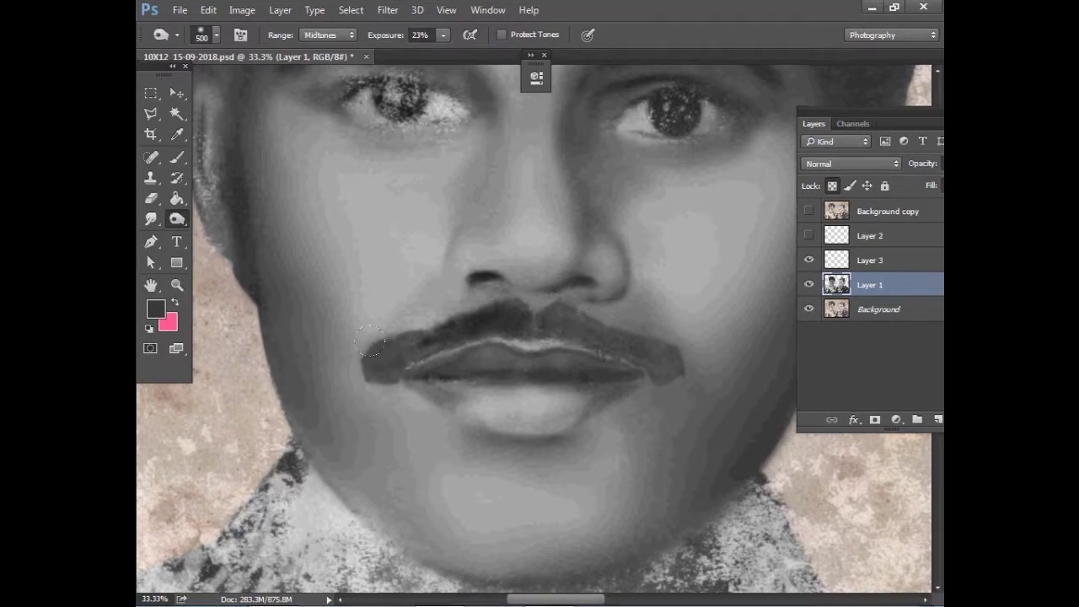
Zoom in on the man's eye with the Spot Healing Brush active
key("v")
key("ctrl+minus")
key("ctrl+minus")
key("ctrl+minus")
key("ctrl+plus")
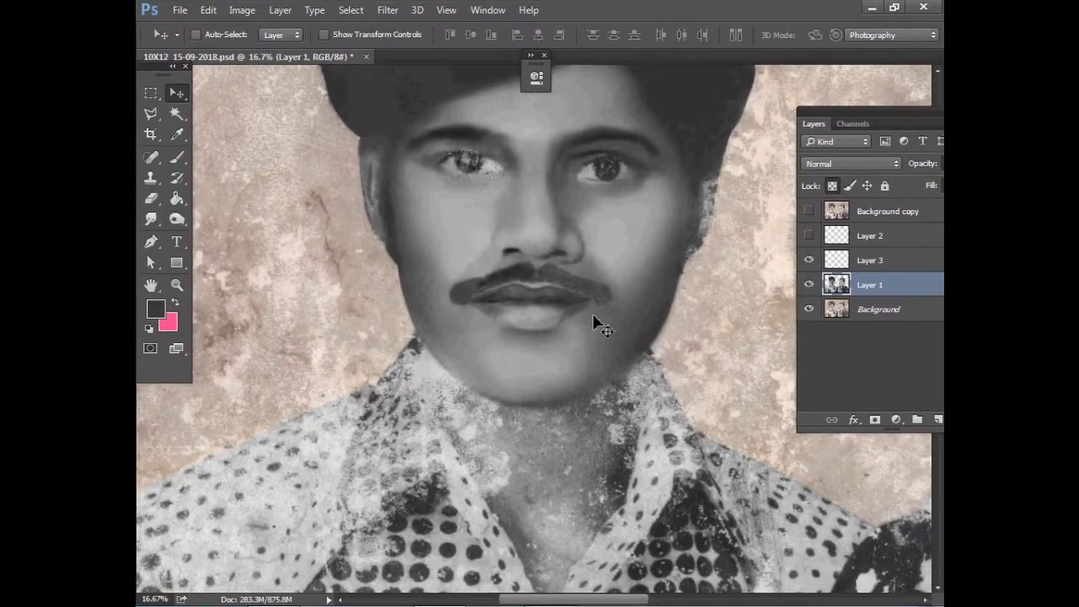
key("j")
scroll(622, 251, "up", 4)
Heal the white speckles on the iris and blemishes at the eye's lower right with a size-15 brush
key("bracketleft")
left_click_drag(597, 287, 557, 279)
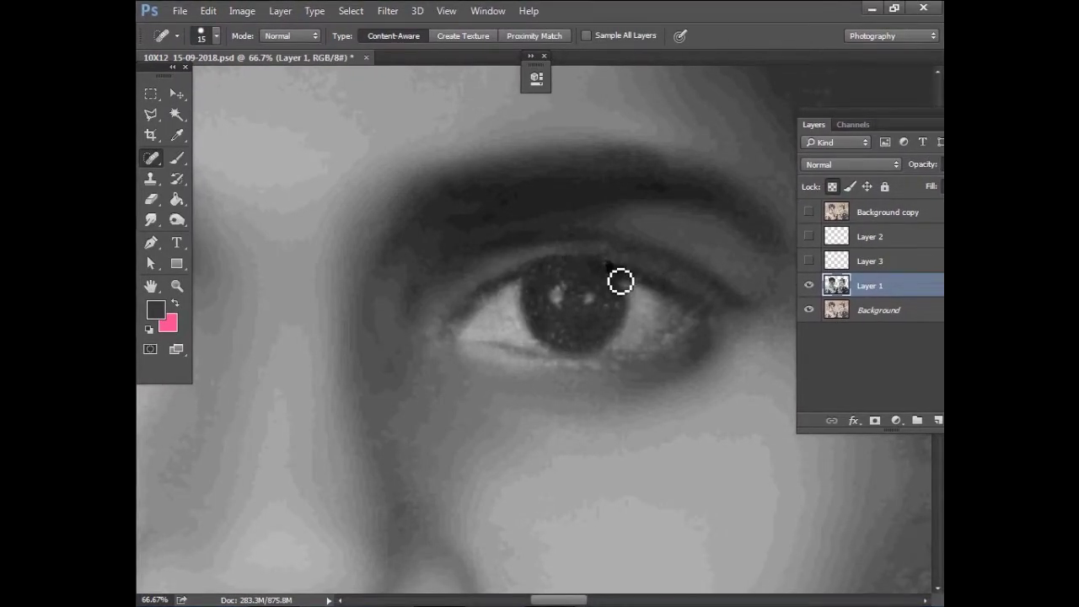
left_click_drag(663, 335, 685, 343)
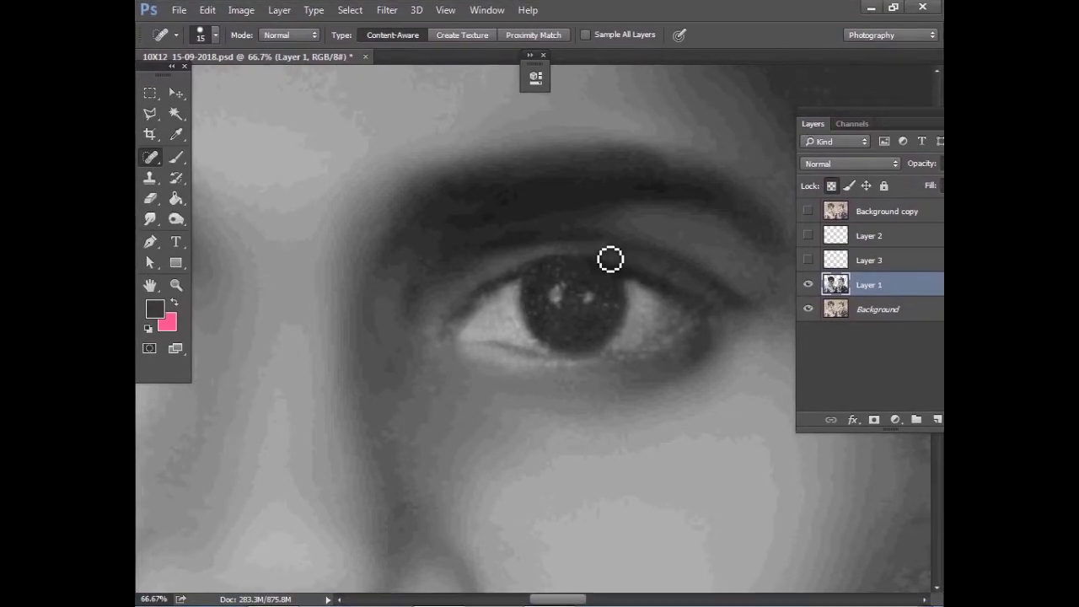
key("bracketleft")
key("bracketleft")
key("bracketleft")
key("bracketleft")
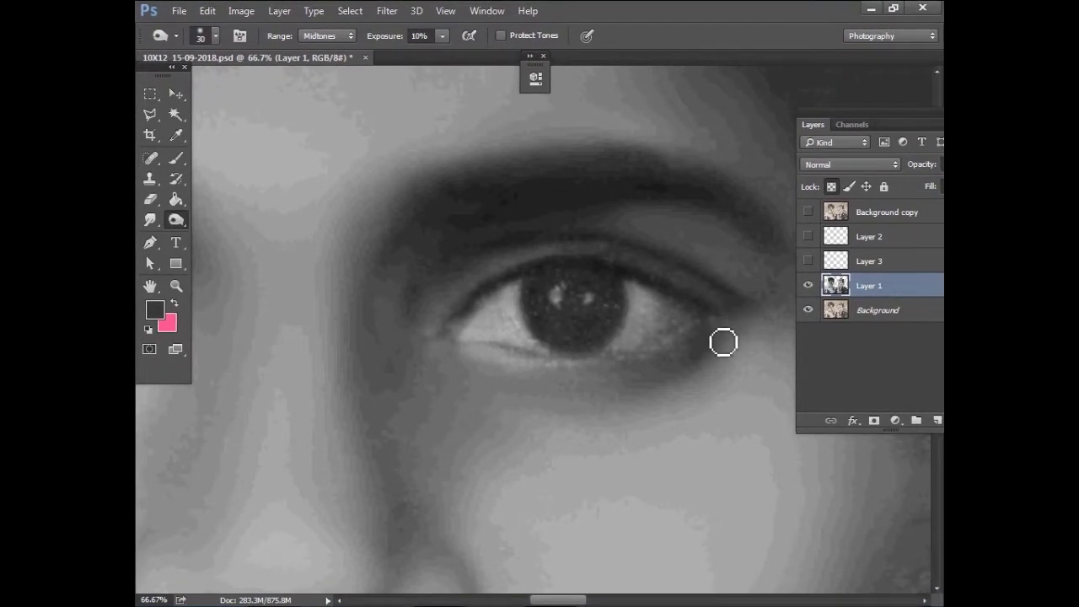
key("bracketright")
key("bracketright")
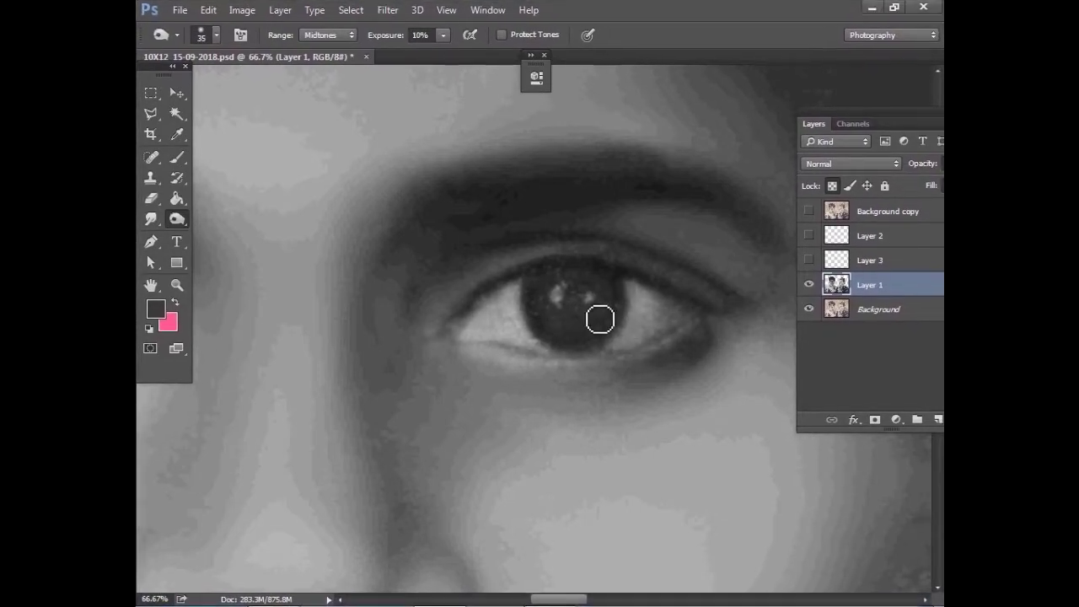
key("bracketright")
key("bracketright")
key("bracketright")
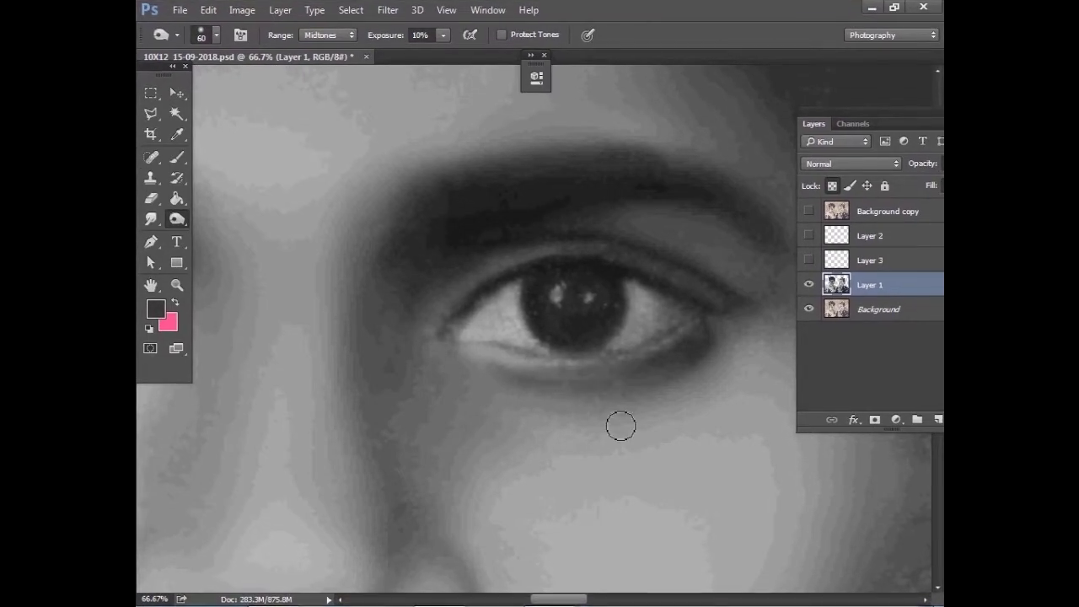
key("s")
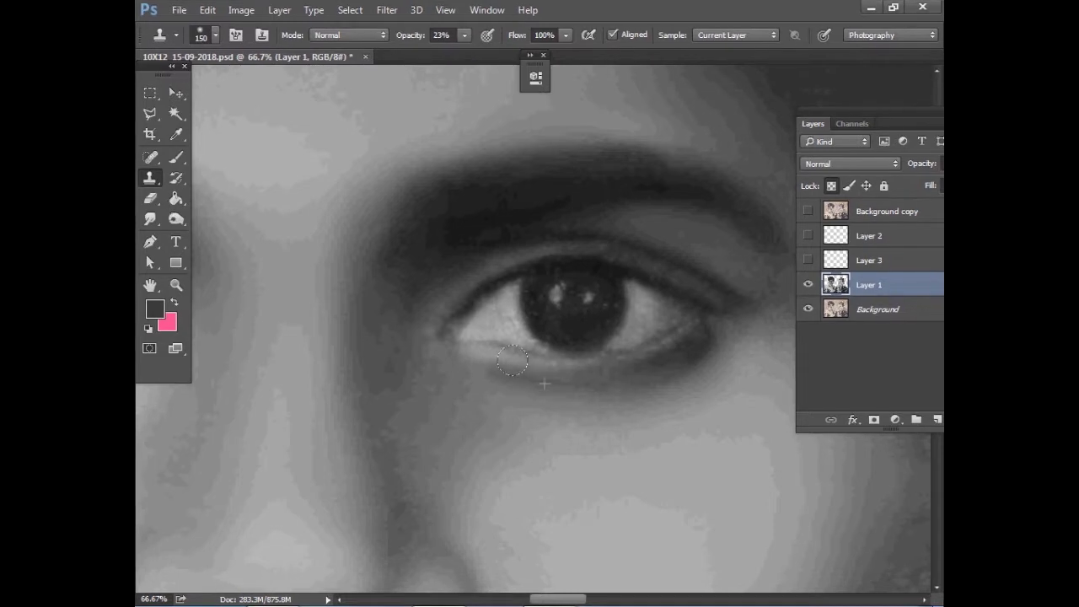
Sample beside the eye and clone smooth tone over the iris and under-eye skin at size 90
scroll(409, 373, "down", 3)
scroll(509, 341, "up", 4)
key("bracketleft")
key("bracketleft")
key("bracketleft")
left_click(680, 290, "alt")
left_click(619, 233, "alt")
left_click_drag(578, 233, 526, 221)
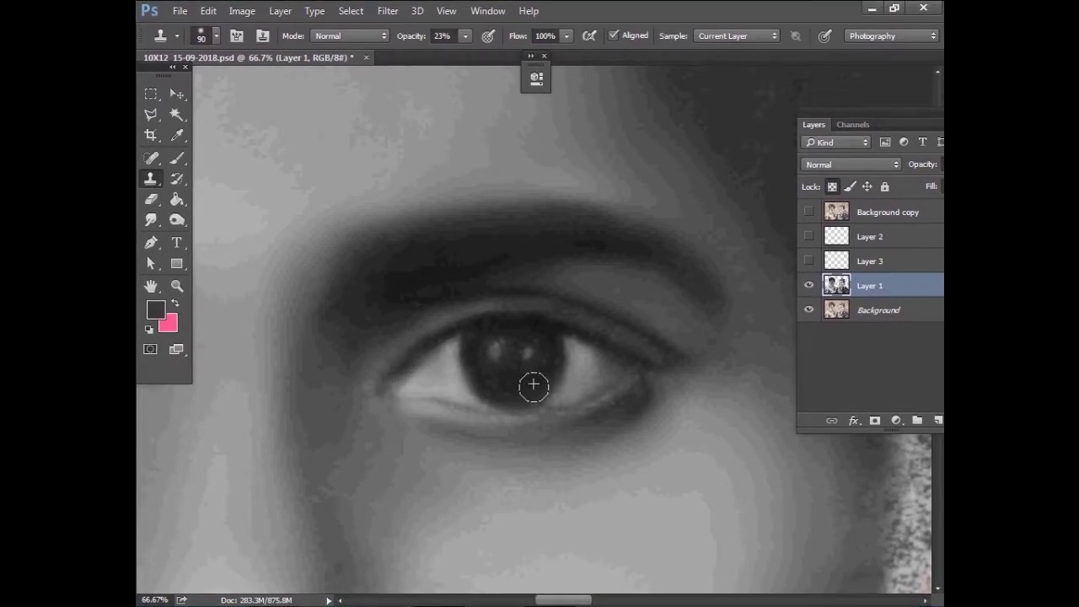
scroll(496, 375, "down", 1)
left_click_drag(565, 290, 598, 429)
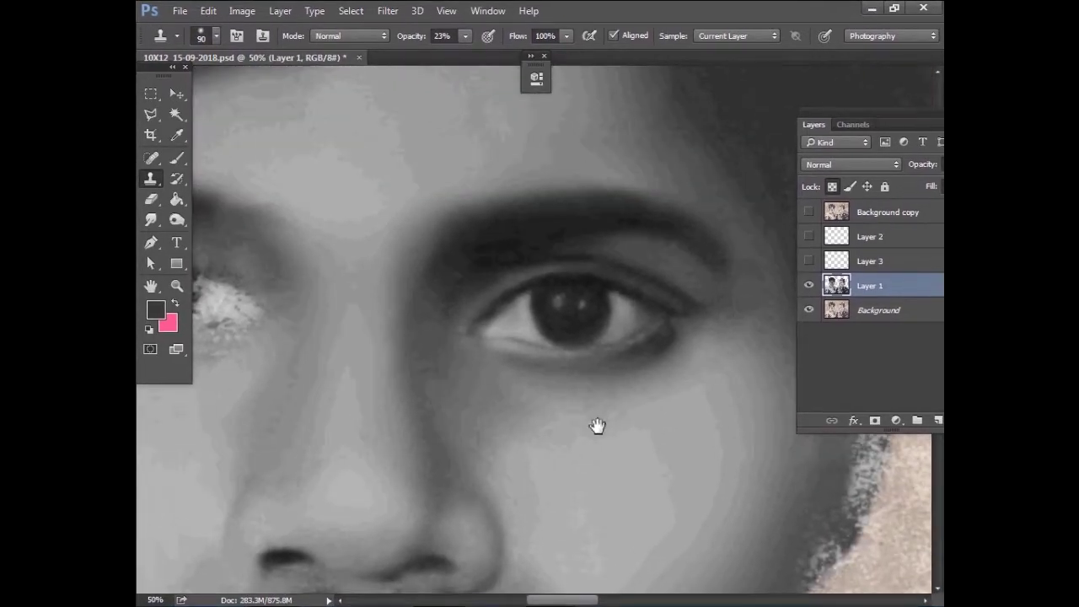
key("v")
scroll(654, 304, "down", 5)
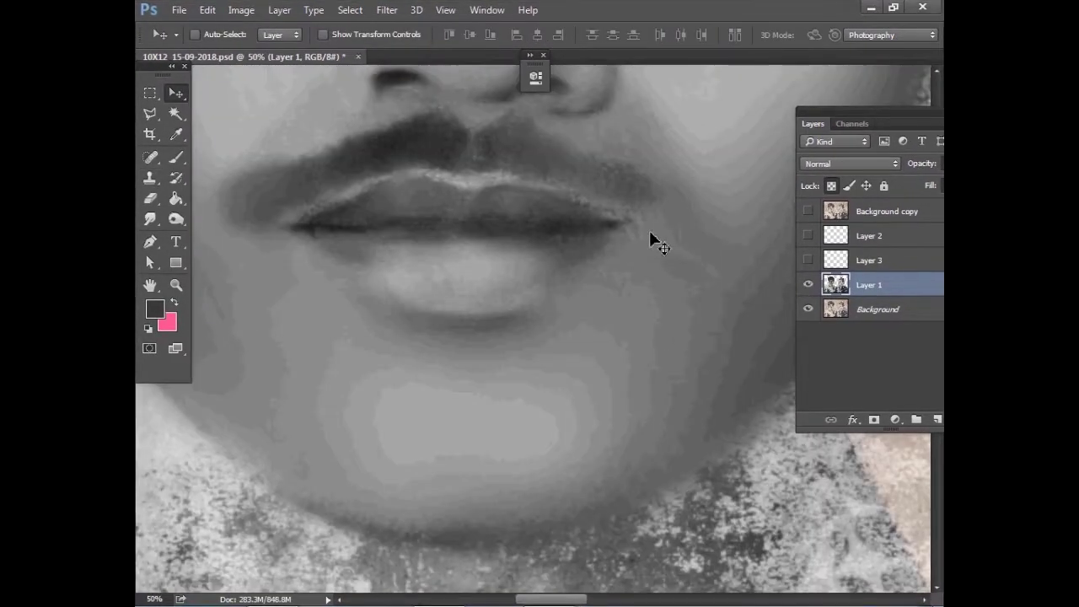
Clone tone into the right lower-lip corner and the light gap in the moustache centre
left_click(644, 252, "alt")
left_click(635, 224)
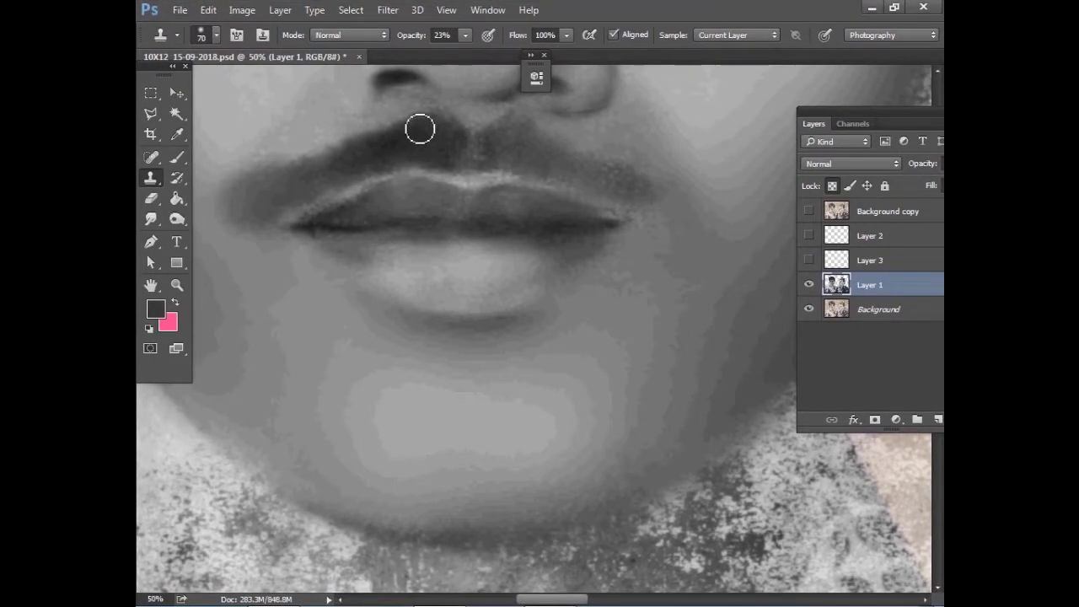
left_click_drag(436, 138, 393, 140)
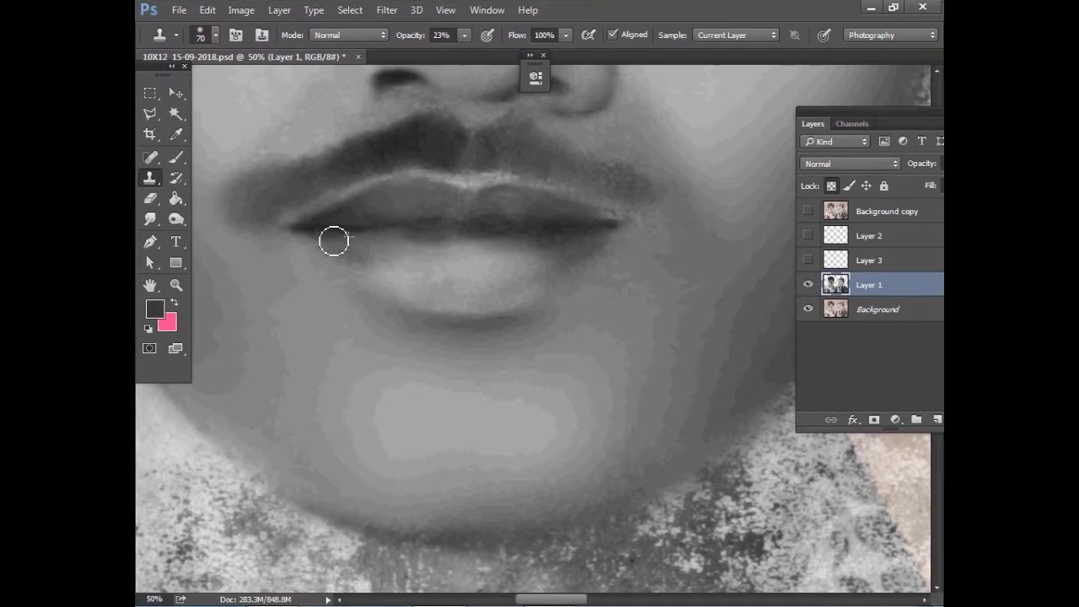
key("bracketright")
key("bracketright")
key("bracketright")
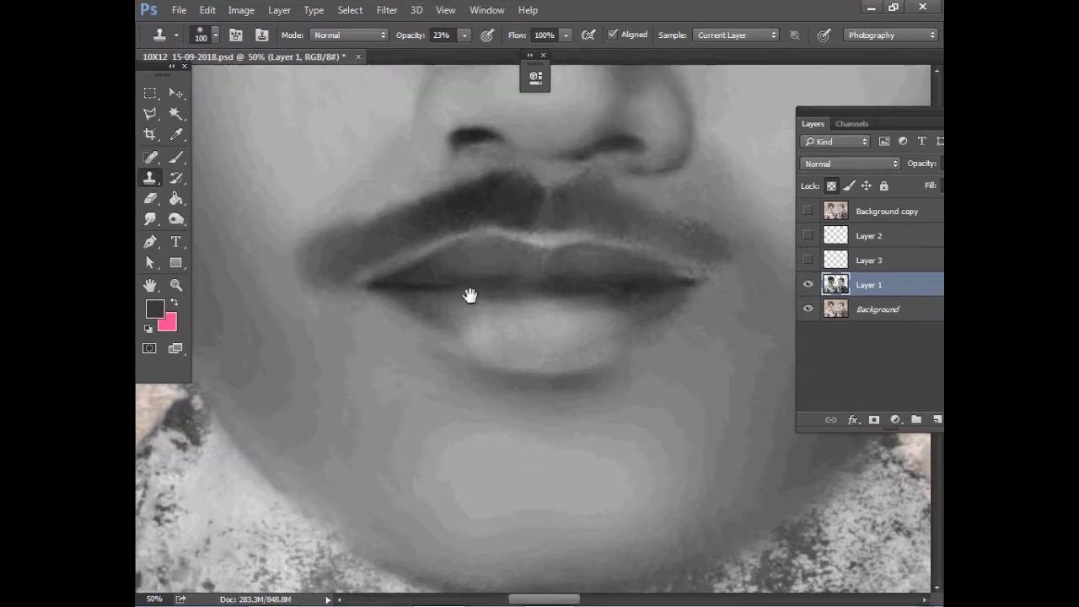
Show Layer 3 again for comparison, resample near the lower lip, then select Layer 3
left_click(809, 261)
key("alt+bracketright")
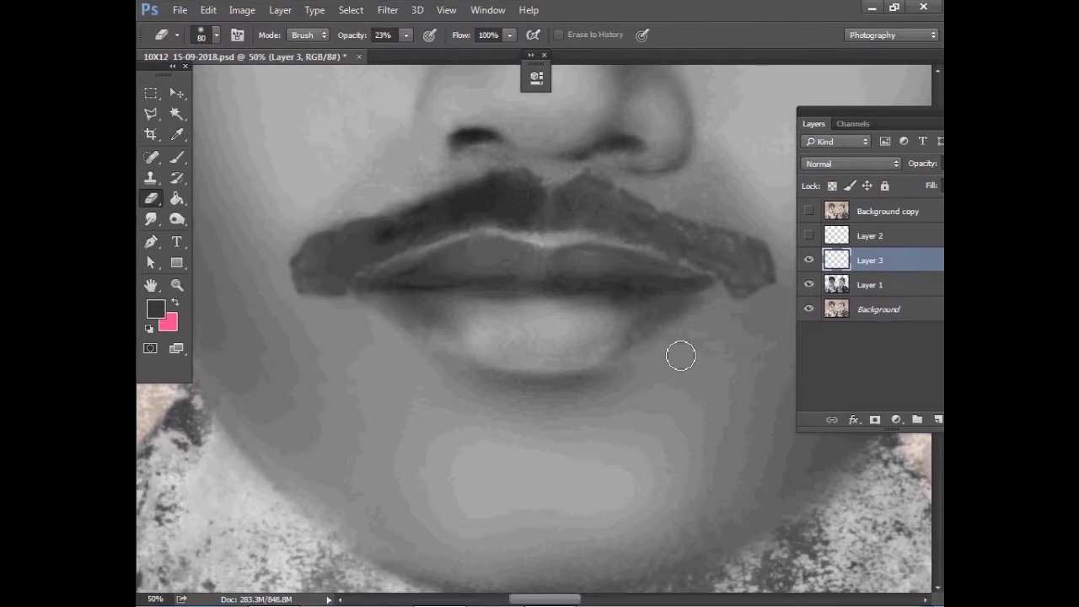
left_click(807, 262)
left_click(808, 262)
key("alt+bracketleft")
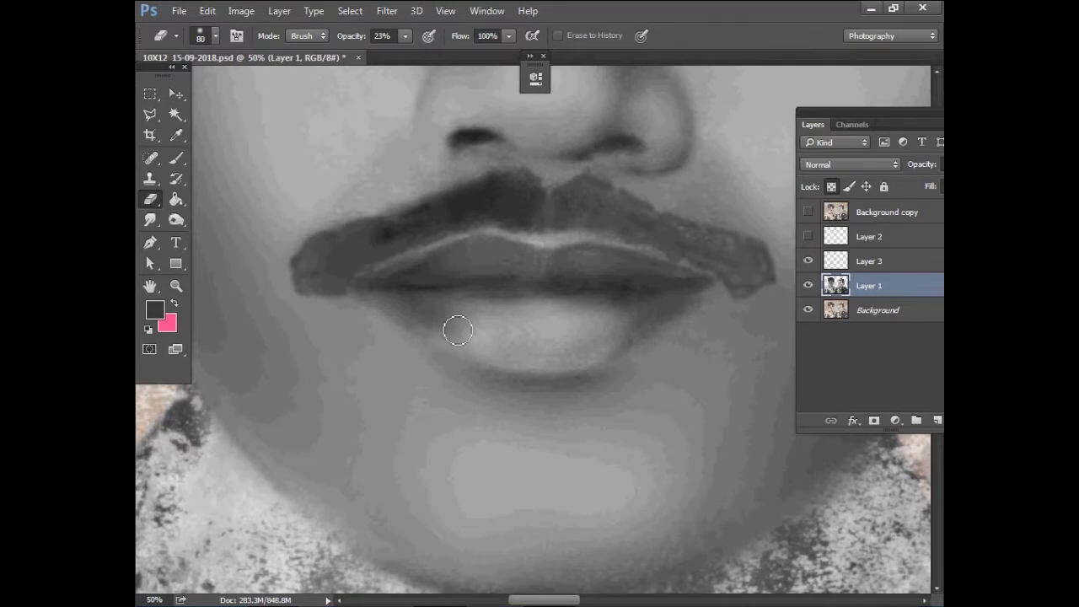
key("s")
key("bracketleft")
key("bracketleft")
key("bracketleft")
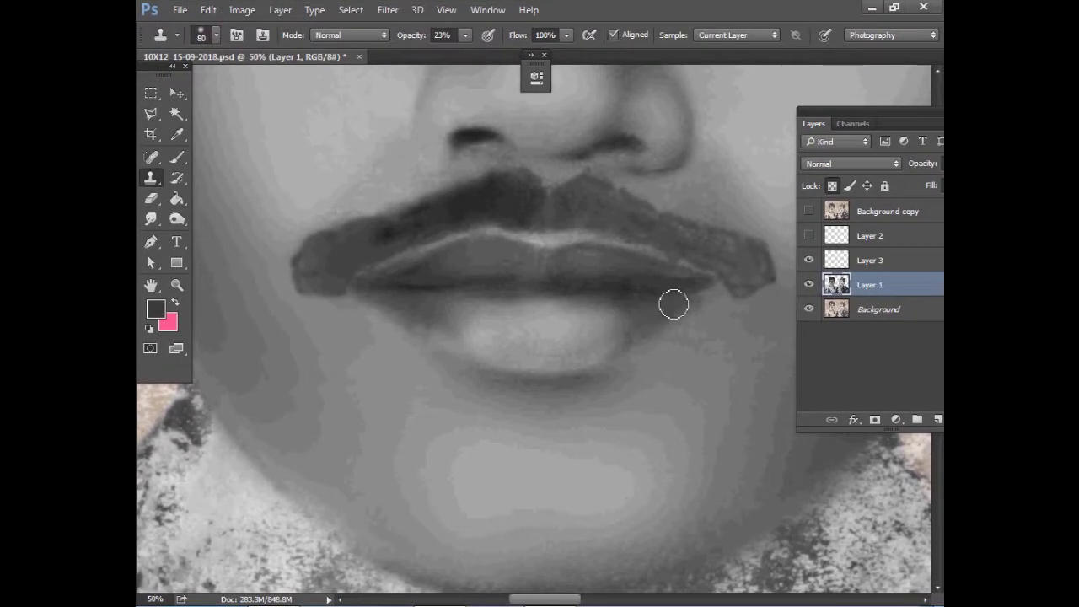
left_click(446, 337, "alt")
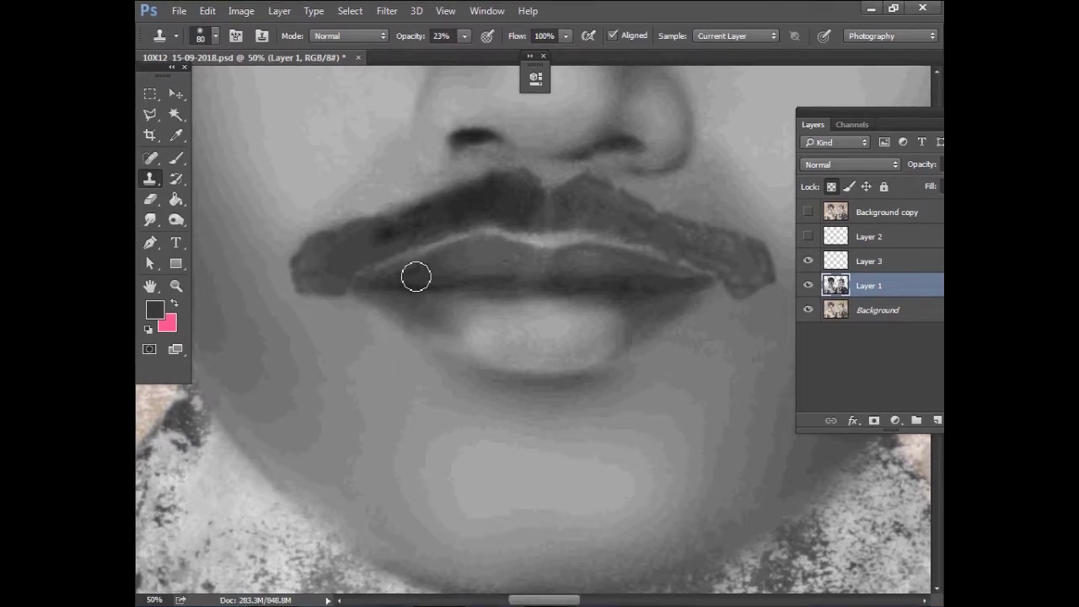
left_click(869, 259)
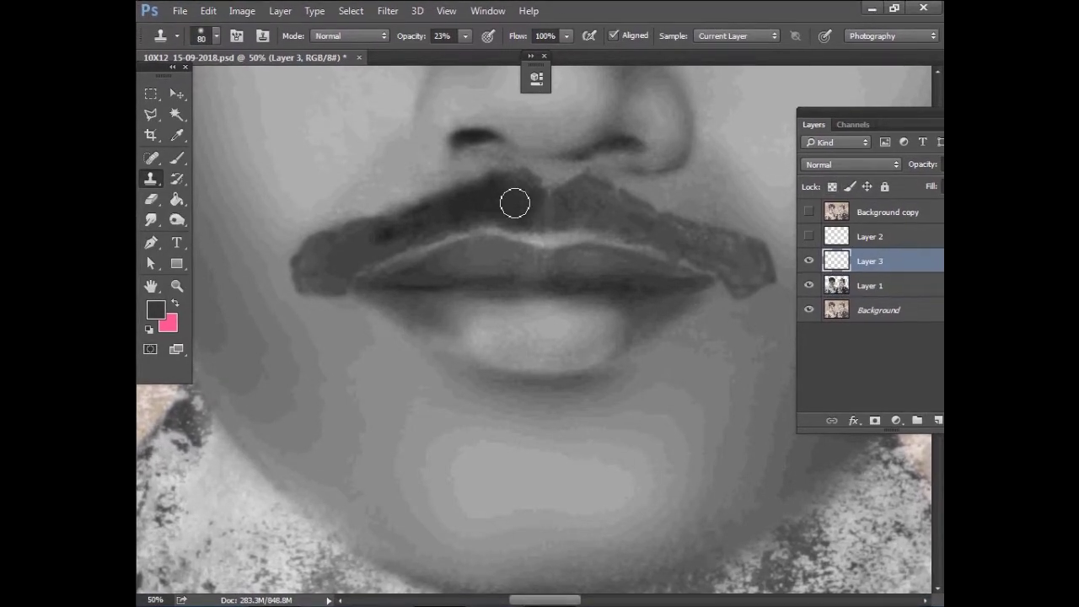
Pick a soft brush tip and add size, angle and roundness jitter in Shape Dynamics
key("b")
right_click(462, 229)
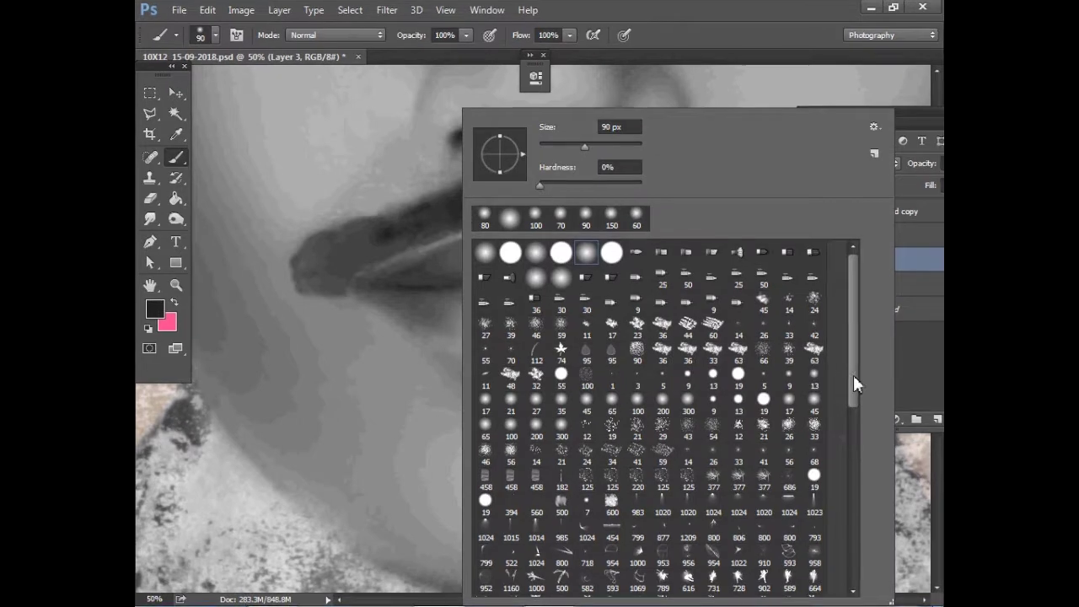
left_click(364, 240)
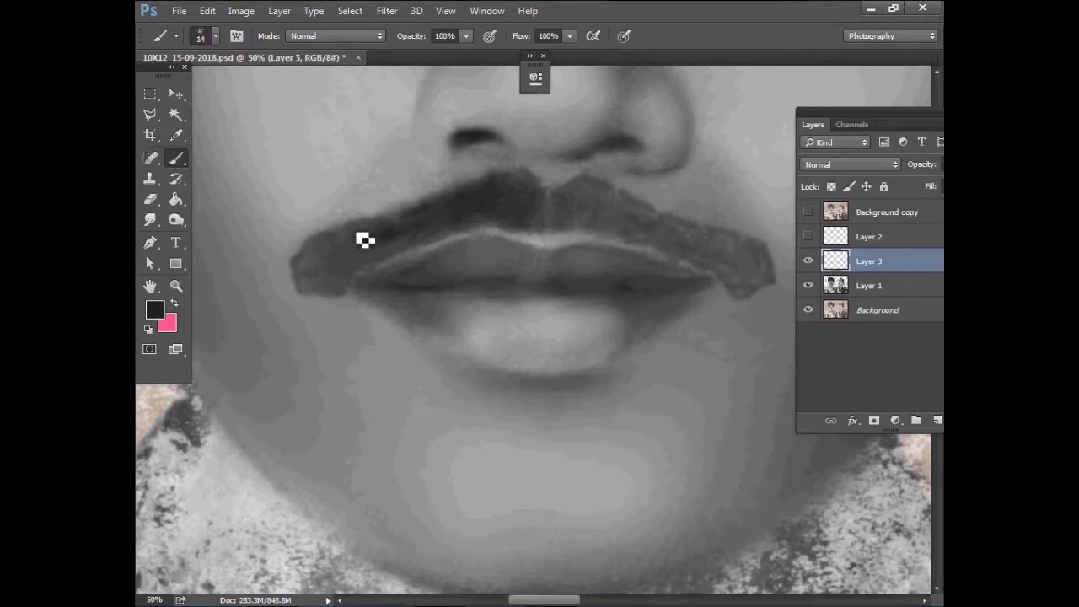
left_click(237, 36)
left_click(415, 227)
left_click_drag(488, 205, 520, 205)
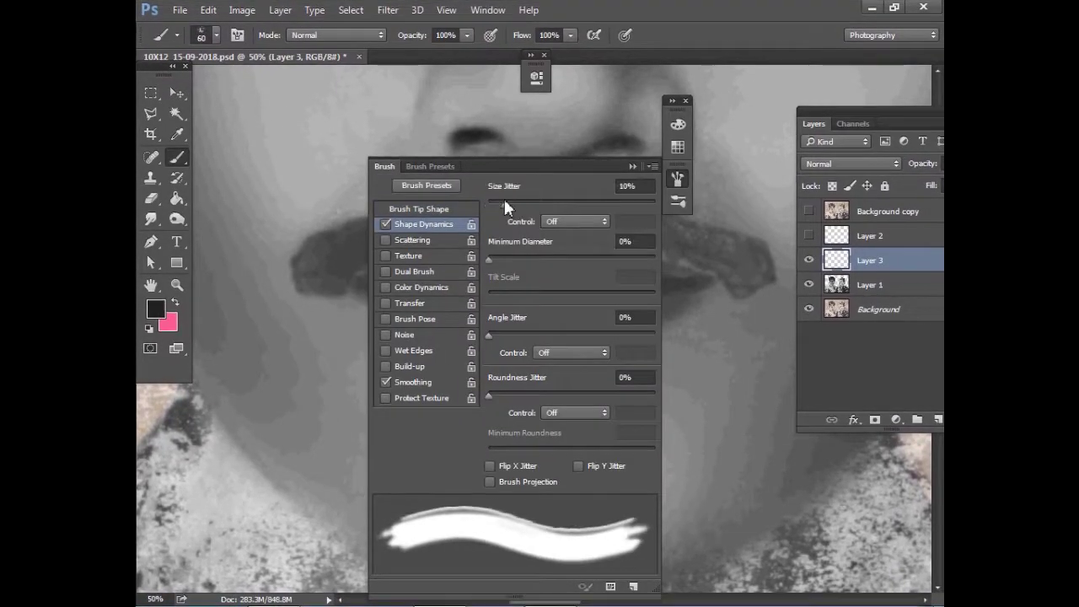
left_click_drag(489, 258, 491, 258)
left_click_drag(488, 336, 506, 334)
left_click_drag(489, 395, 575, 396)
Set the brush tip spacing to 5%, close the panel, and lower opacity to 23%
left_click(418, 209)
left_click_drag(540, 311, 513, 310)
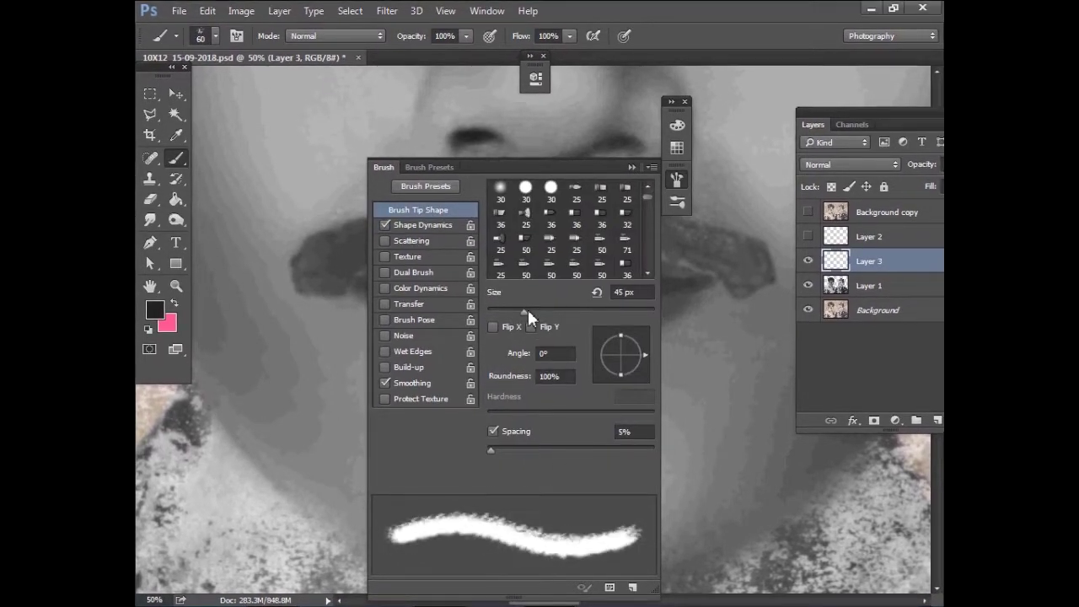
left_click_drag(498, 447, 508, 448)
left_click(634, 166)
key("bracketright")
key("2")
key("3")
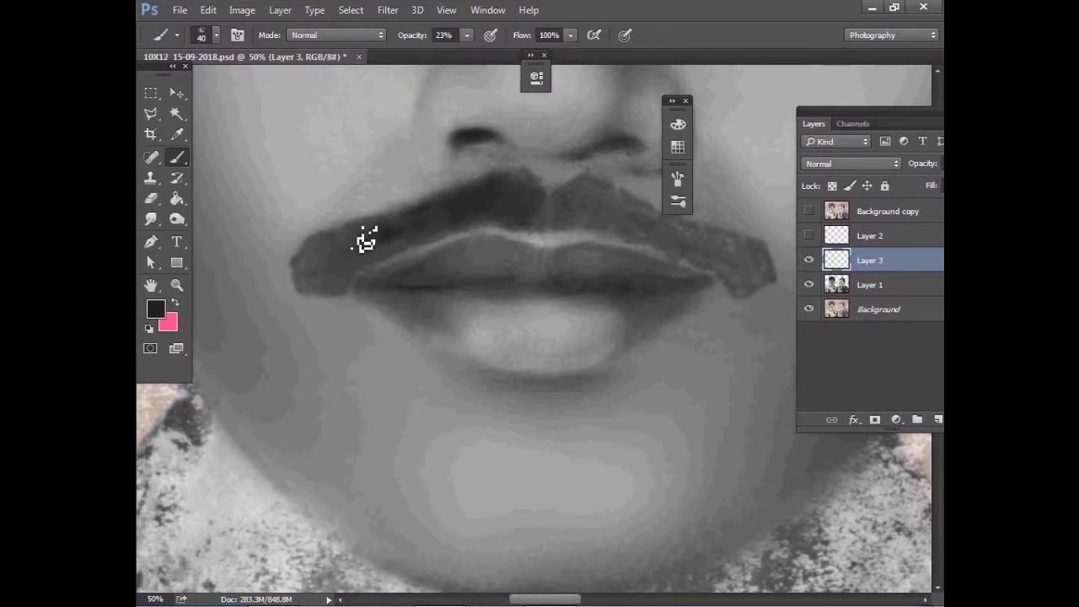
Paint soft hair strokes over the moustache's left side and darken the shadow under the lip
scroll(306, 282, "up", 2)
scroll(366, 234, "up", 1)
scroll(306, 217, "up", 1)
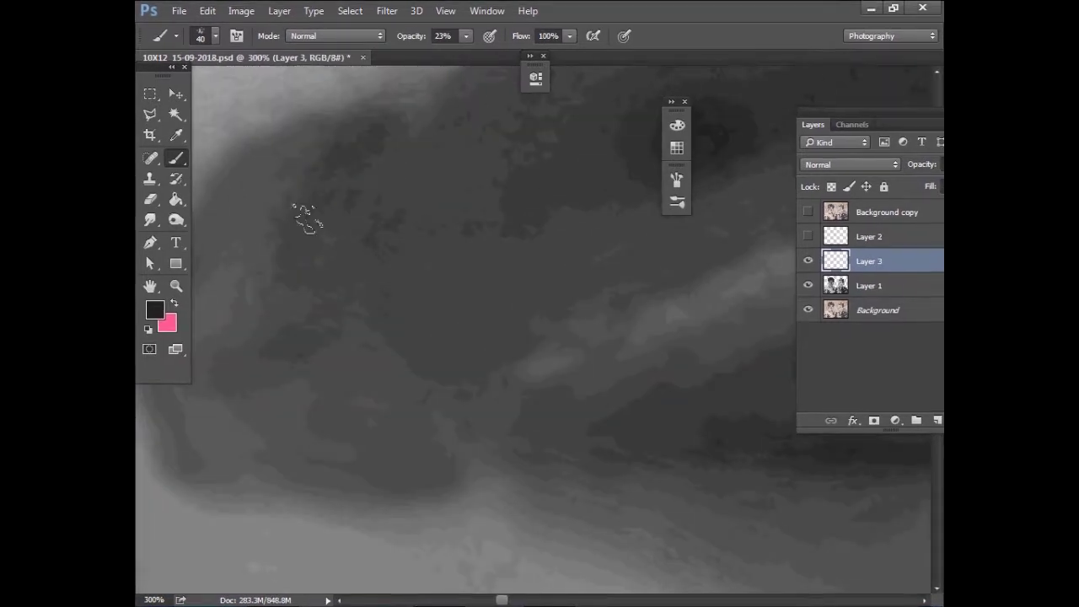
key("bracketleft")
key("bracketleft")
key("bracketleft")
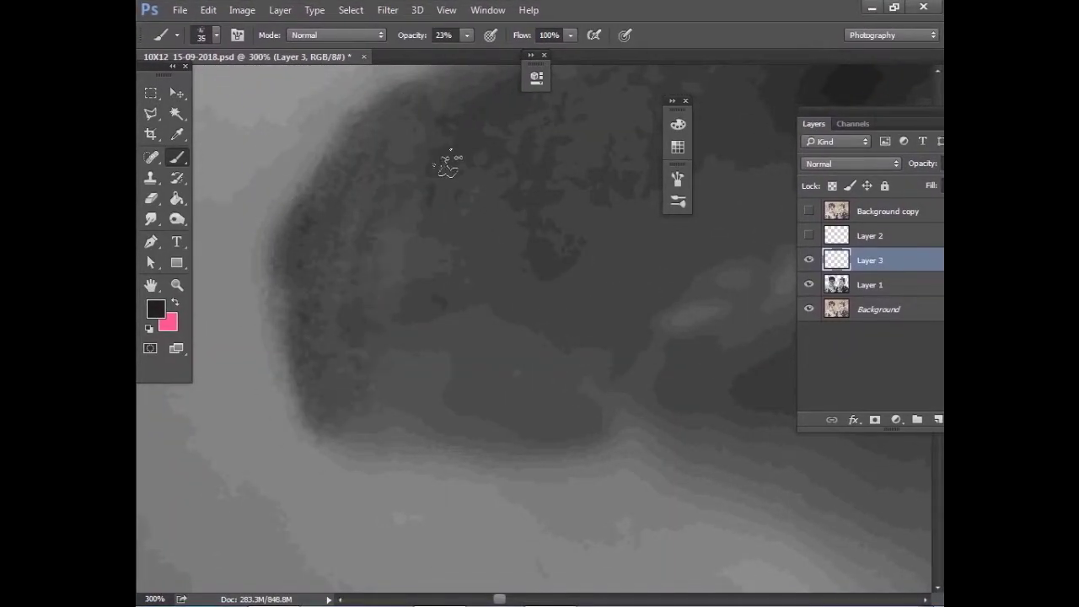
key("bracketright")
key("bracketright")
key("bracketright")
scroll(477, 152, "down", 1)
scroll(349, 344, "down", 1)
scroll(342, 361, "down", 1)
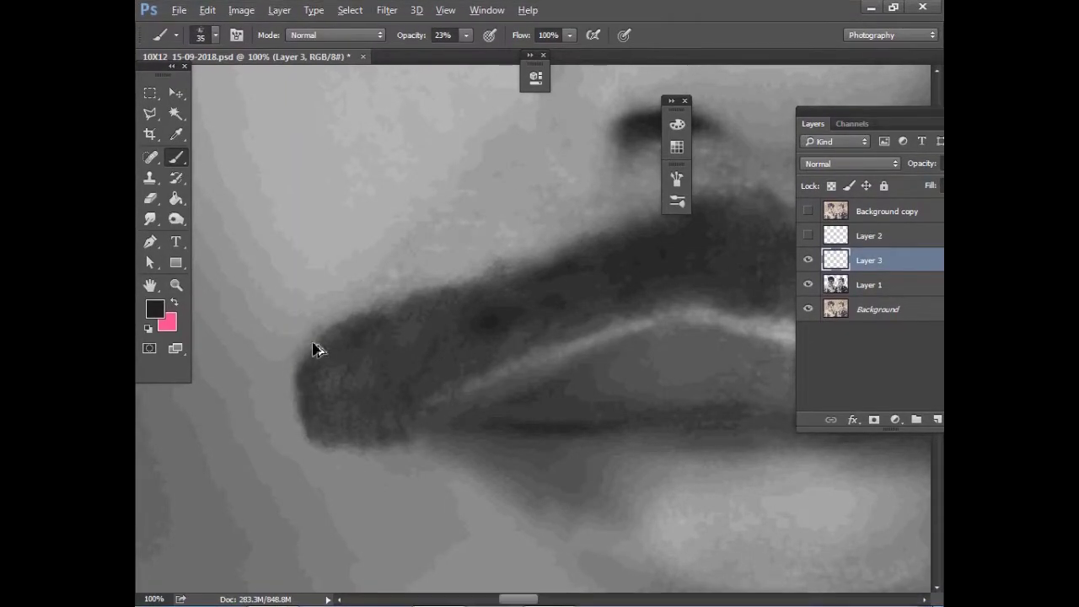
scroll(293, 434, "up", 1)
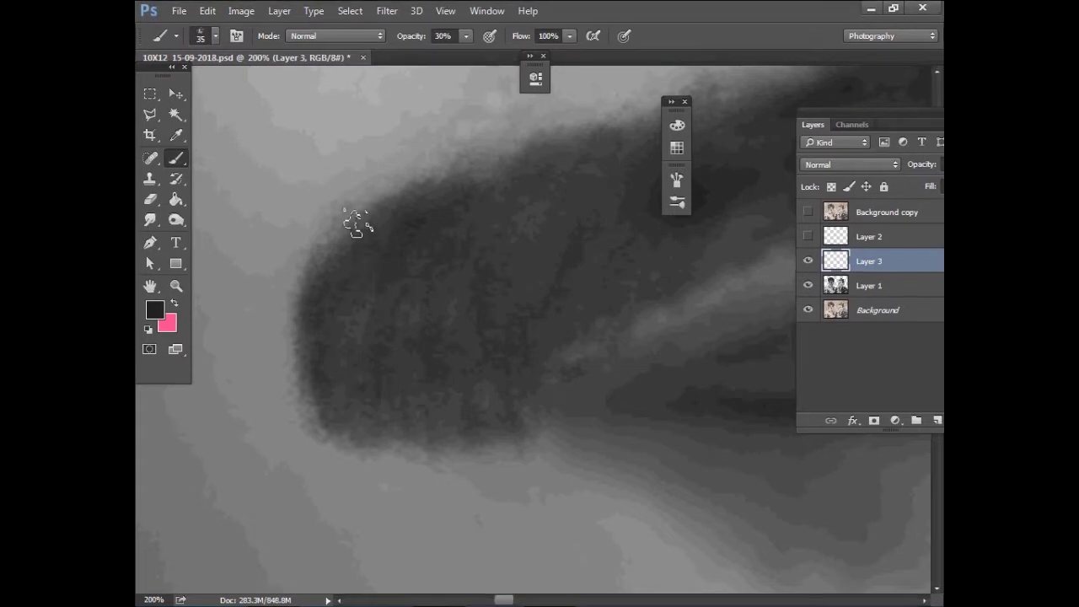
left_click_drag(357, 222, 313, 325)
mouse_move(371, 472)
left_mouse_down()
mouse_move(337, 513)
mouse_move(217, 531)
left_mouse_up()
scroll(475, 313, "down", 1)
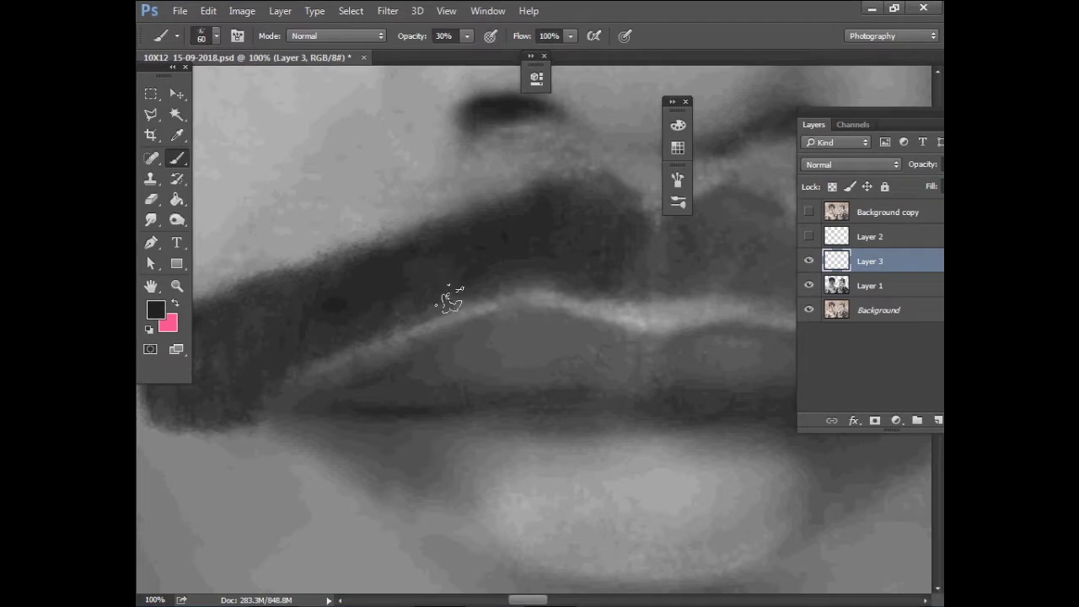
key("]")
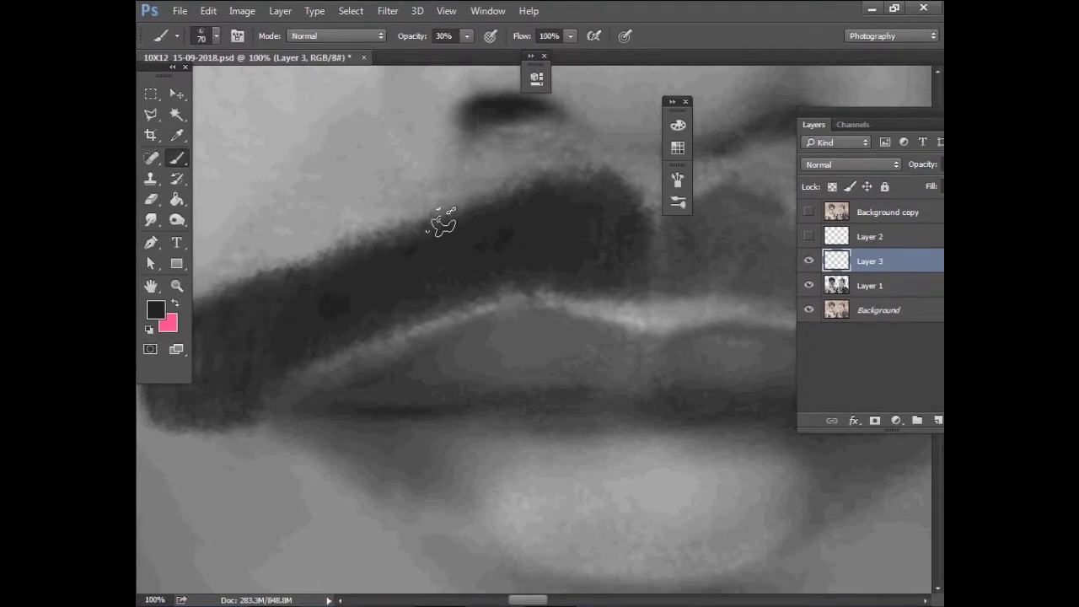
key("ctrl+minus")
key("ctrl+minus")
key("ctrl+minus")
Lasso the left moustache half, copy it to a new layer, flip it horizontally and position it on the right
key("l")
left_click_drag(546, 251, 299, 335)
key("ctrl+j")
key("ctrl+t")
right_click(482, 313)
left_click(540, 290)
left_click_drag(468, 329, 634, 325)
left_click_drag(713, 354, 696, 344)
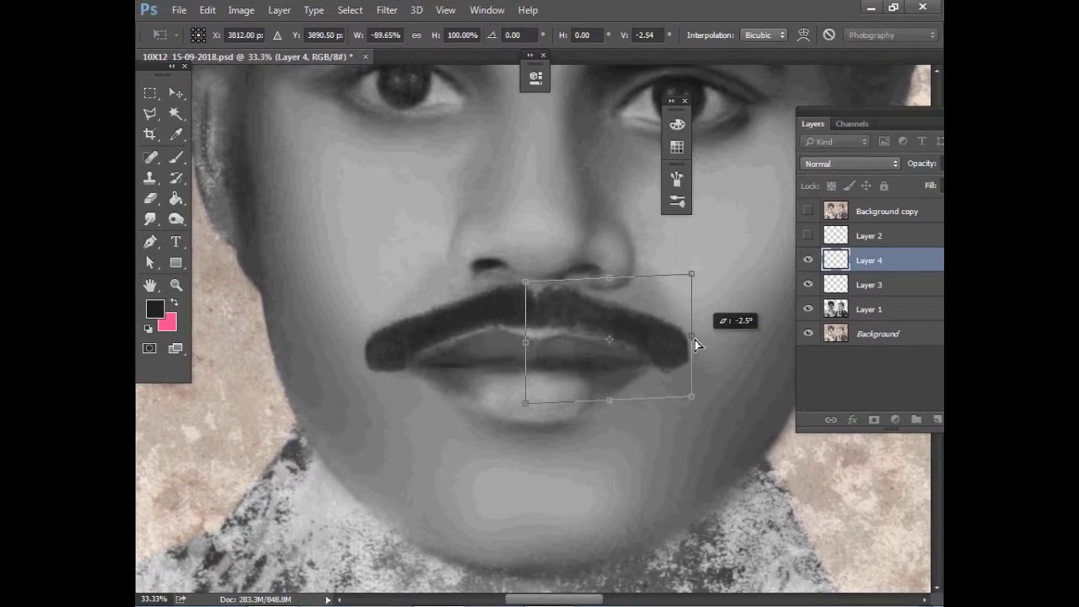
left_click_drag(533, 344, 537, 352)
key("Return")
Warp the mirrored half to fit the lip line and merge it down into Layer 3
key("e")
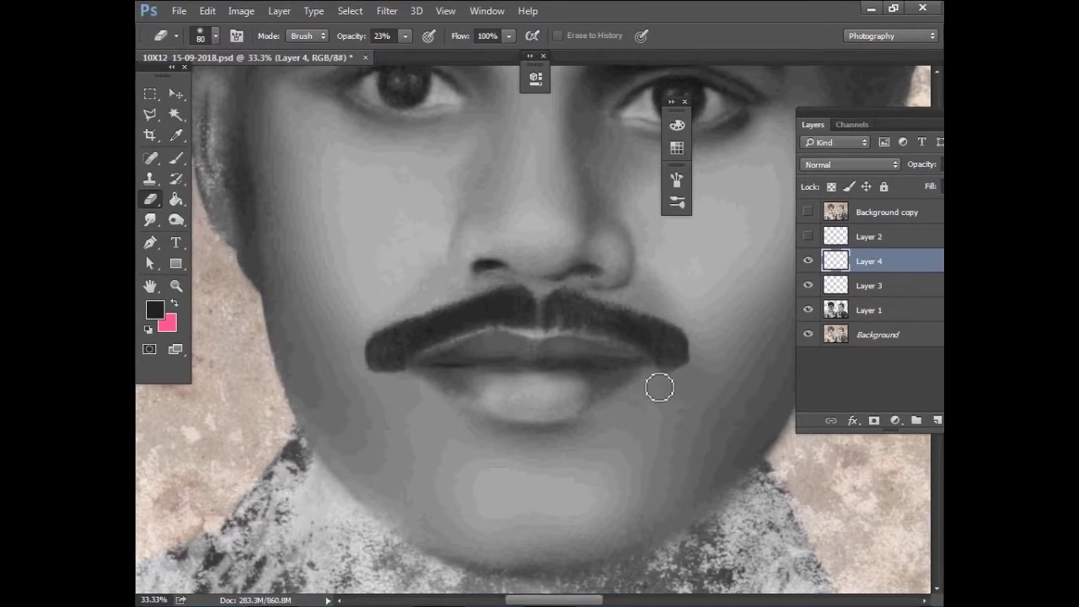
right_click(696, 392)
left_click(683, 176)
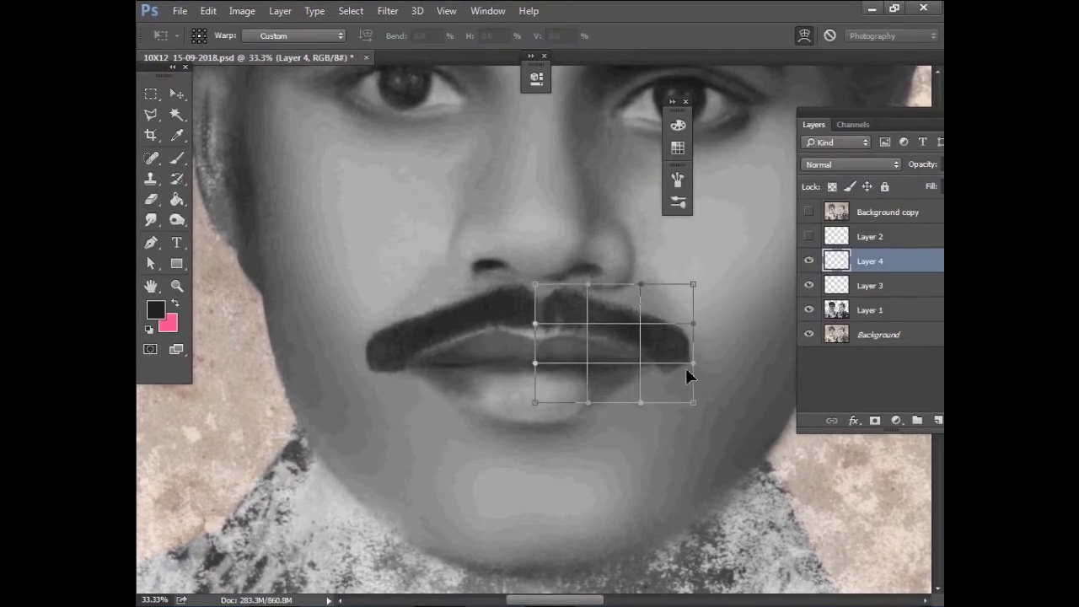
left_click_drag(691, 400, 706, 411)
left_click_drag(696, 357, 692, 352)
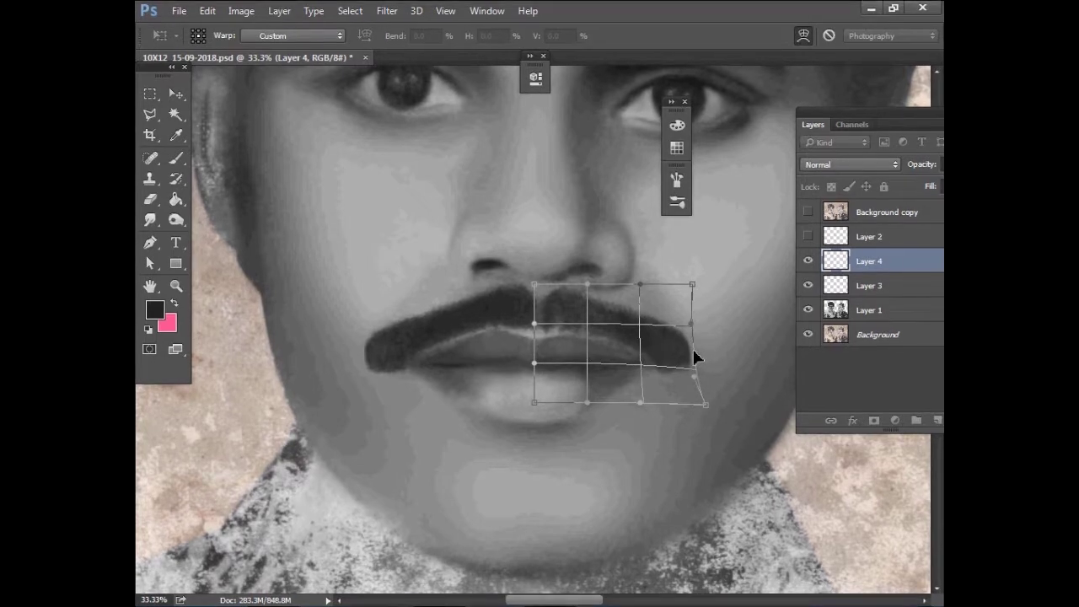
key("Return")
key("ctrl+e")
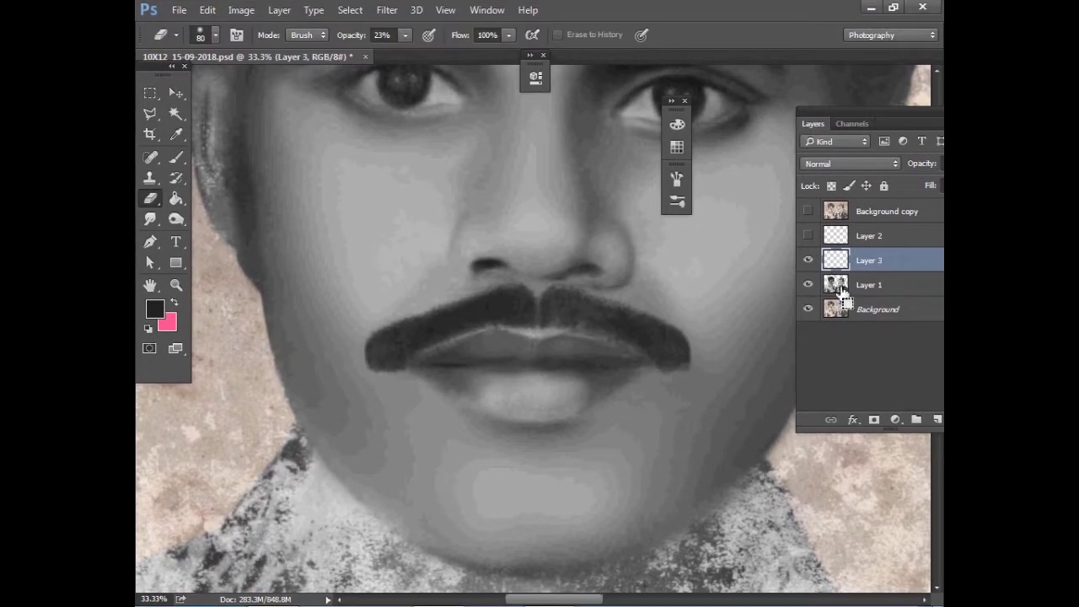
scroll(587, 328, "down", 2)
scroll(506, 430, "up", 1)
Center the view on the man's head and size the brush for painting hair on Layer 3
scroll(520, 379, "up", 1)
key("v")
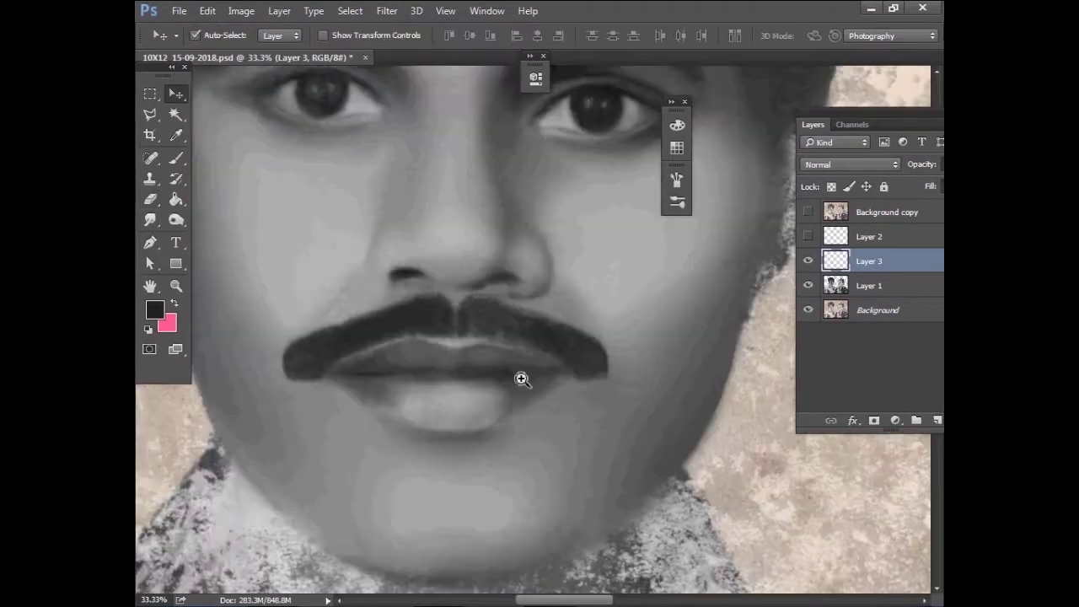
scroll(606, 259, "up", 1)
left_click_drag(707, 242, 737, 226)
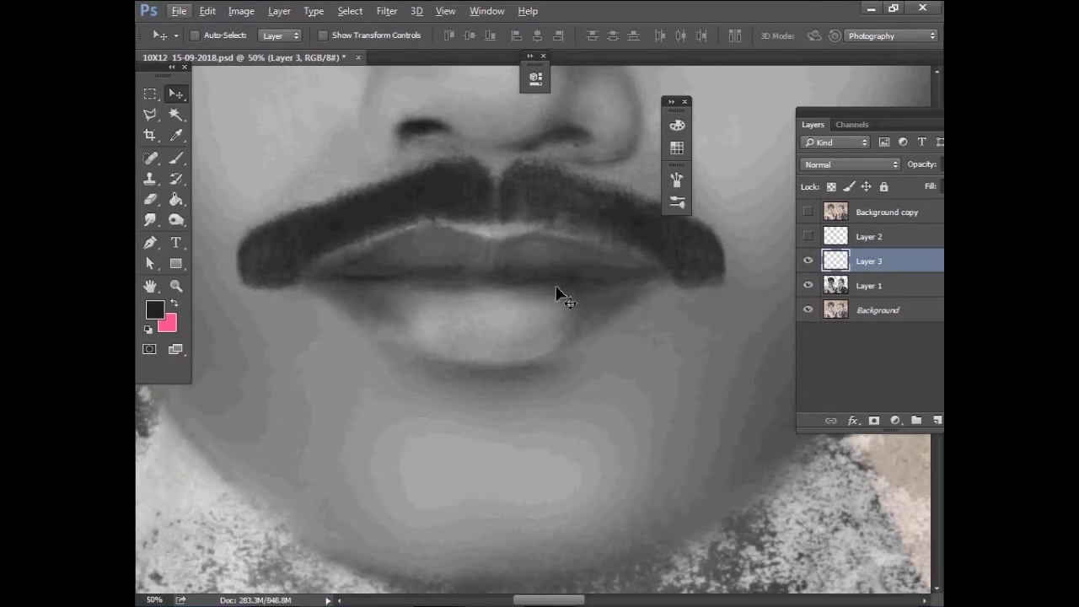
key("o")
scroll(725, 269, "down", 2)
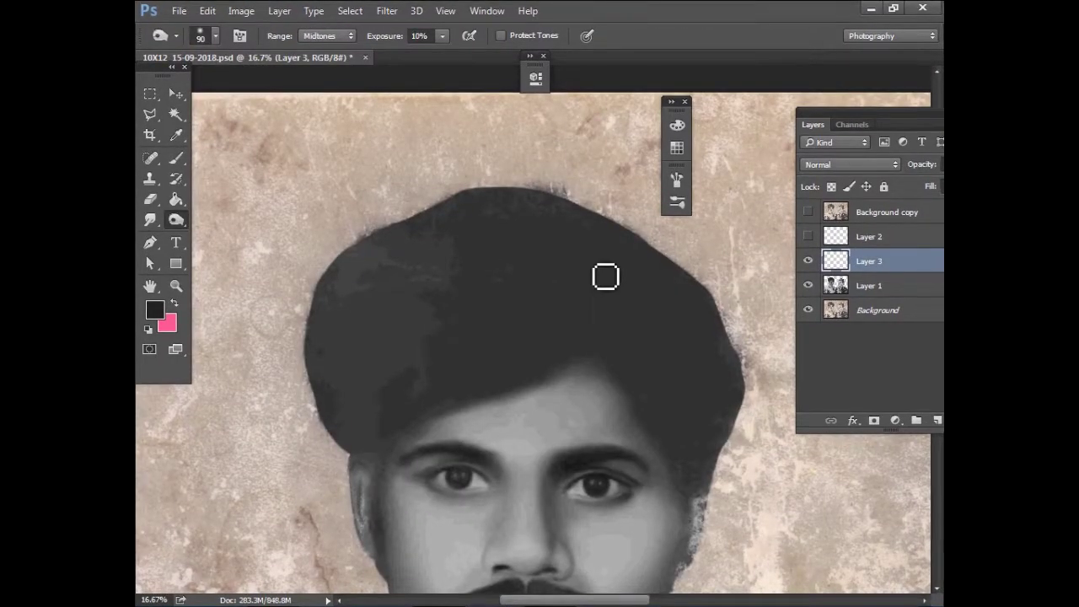
key("bracketright")
key("bracketright")
key("bracketright")
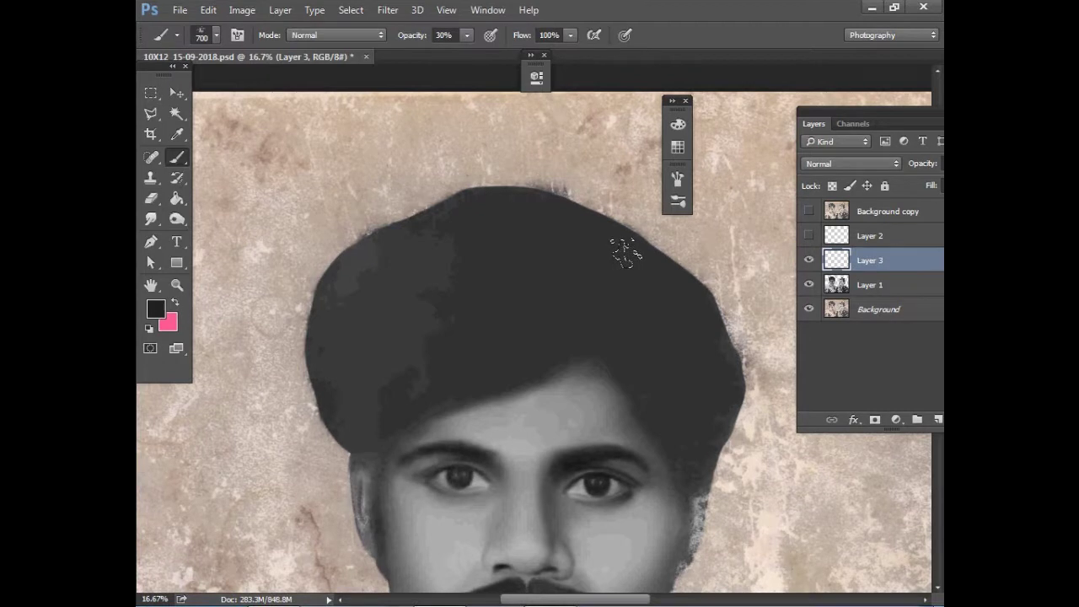
key("bracketleft")
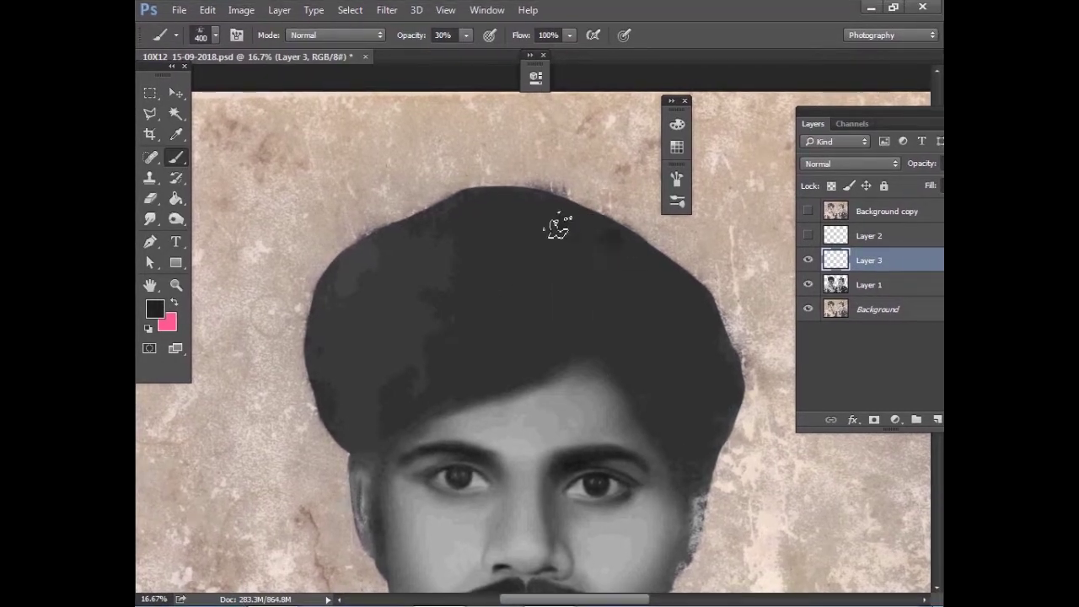
key("bracketleft")
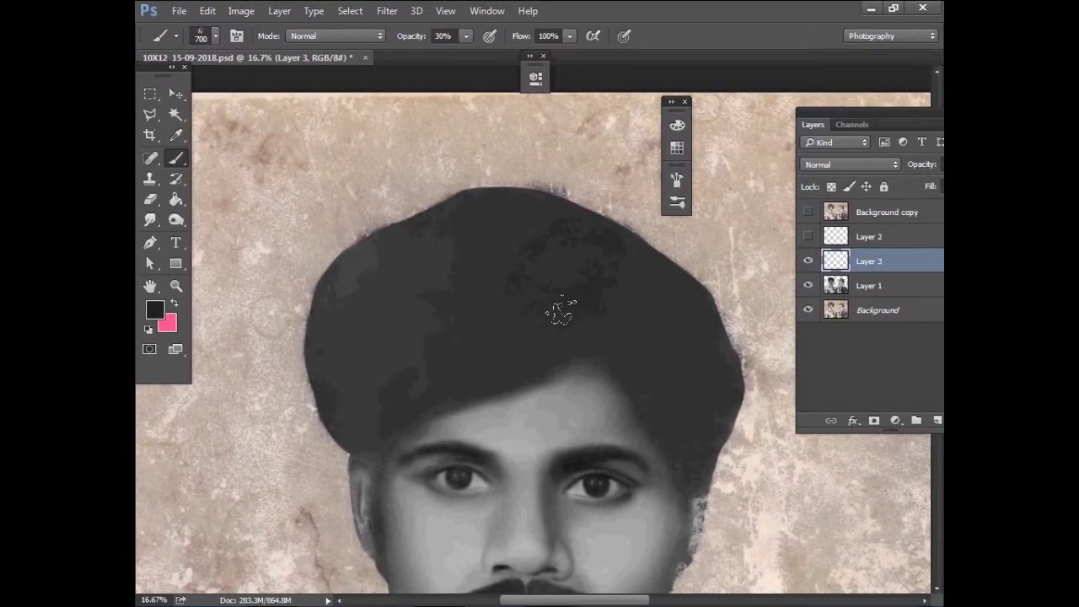
key("bracketleft")
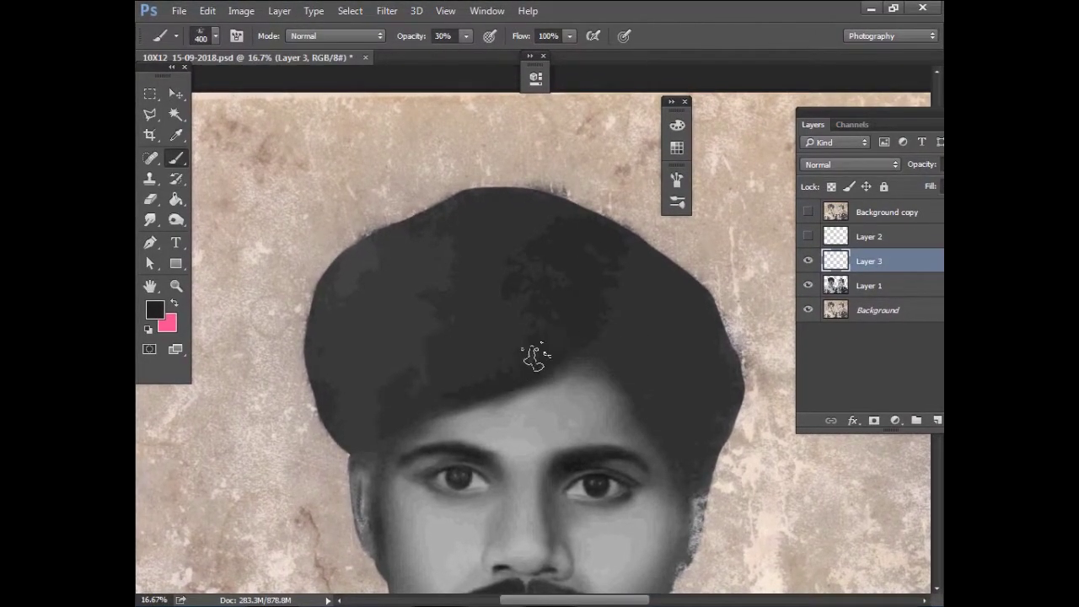
Paint the hair on Layer 3 as a smooth, solid dark mass with softened edges
key("bracketright")
key("bracketright")
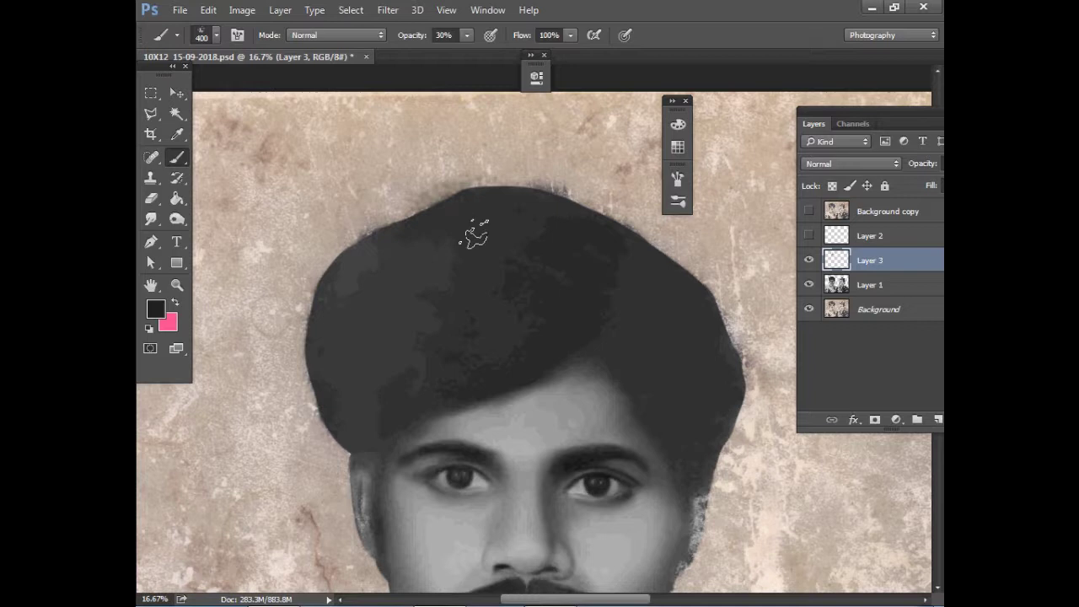
key("bracketright")
key("bracketright")
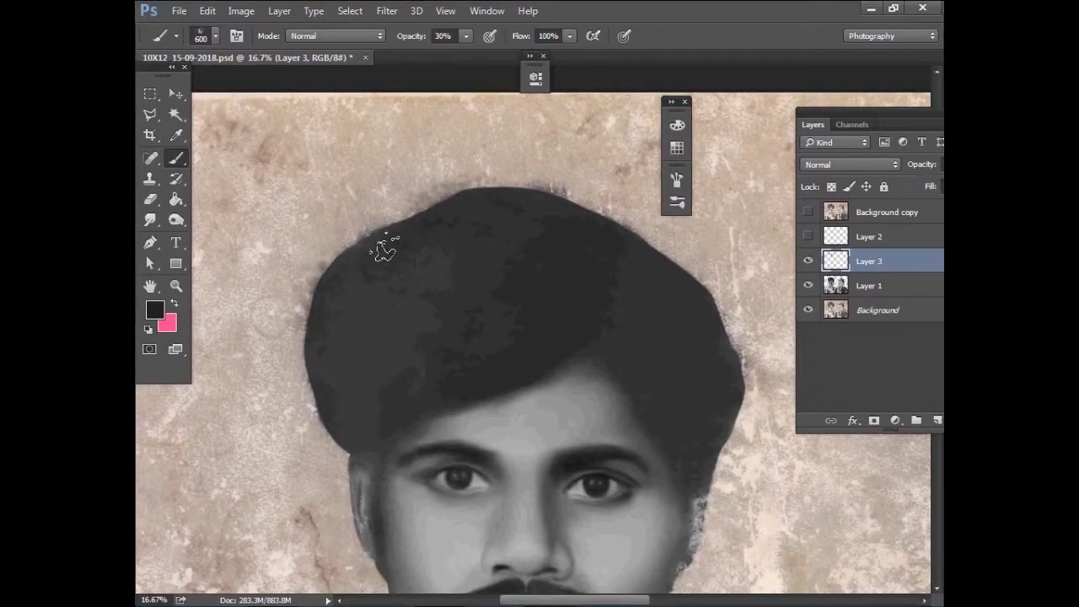
key("bracketright")
key("bracketright")
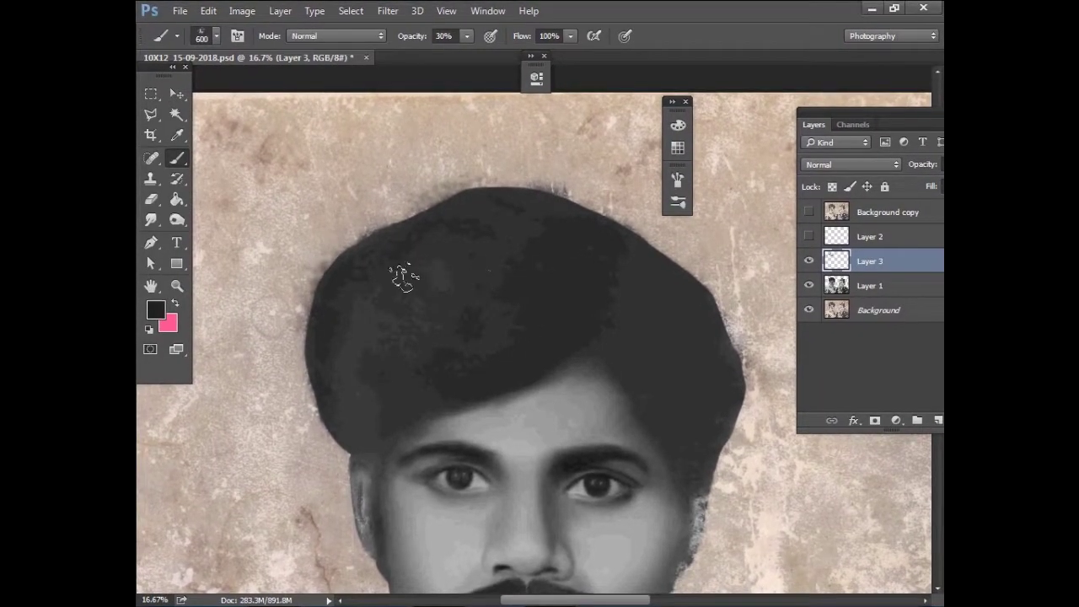
key("bracketleft")
key("bracketleft")
key("bracketleft")
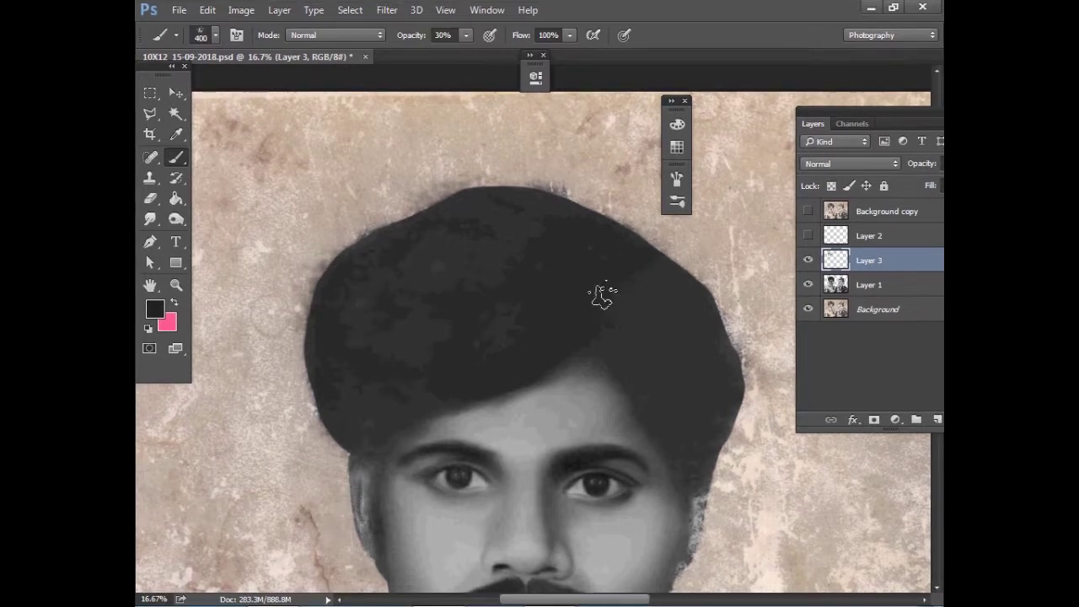
key("bracketleft")
key("bracketleft")
key("bracketright")
key("bracketright")
key("bracketright")
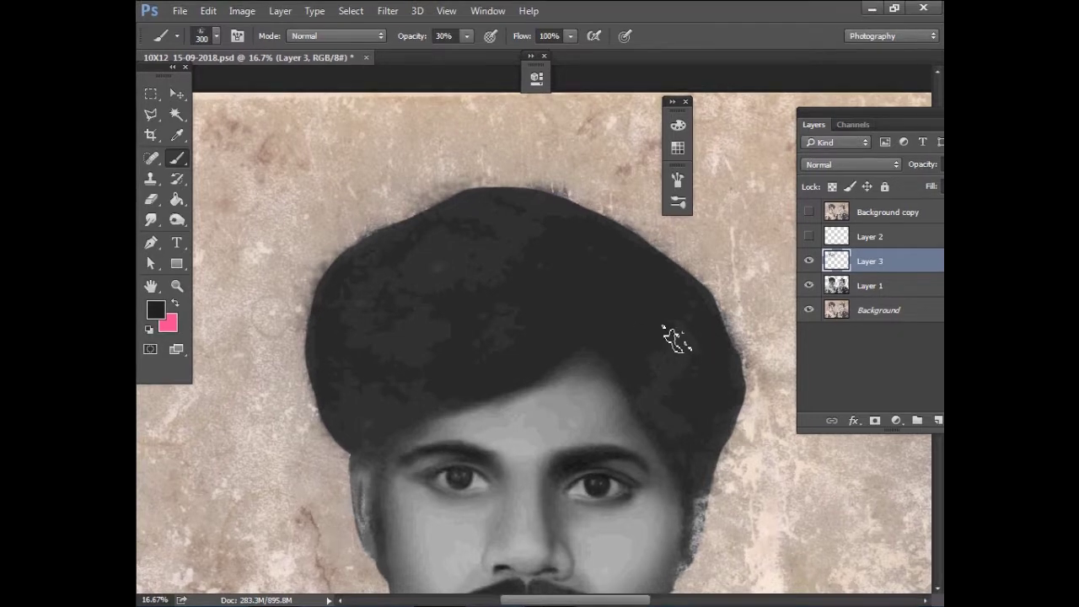
key("bracketleft")
key("bracketleft")
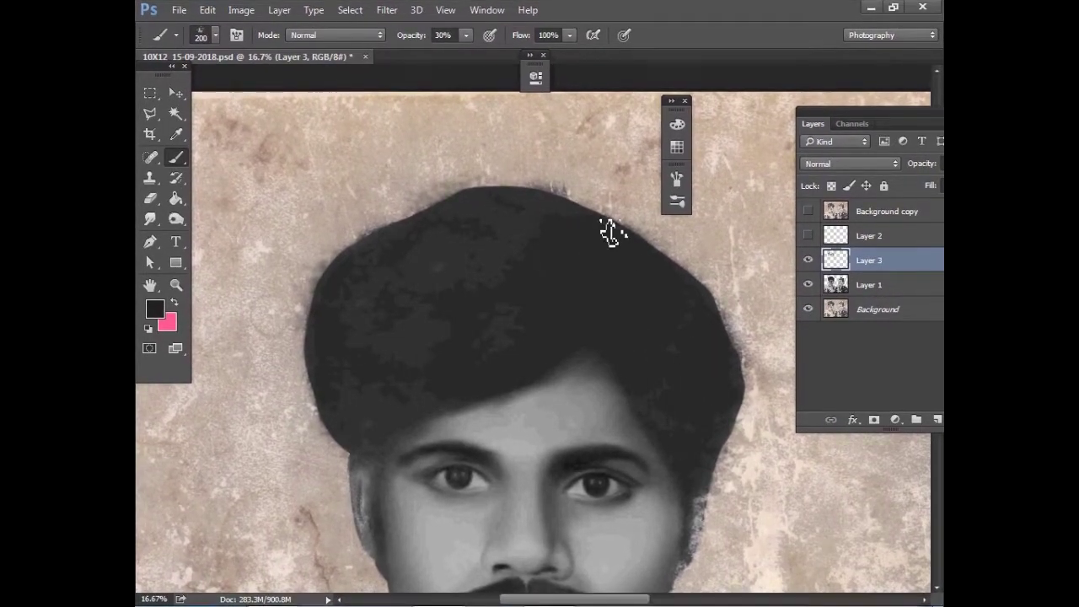
key("bracketright")
key("bracketright")
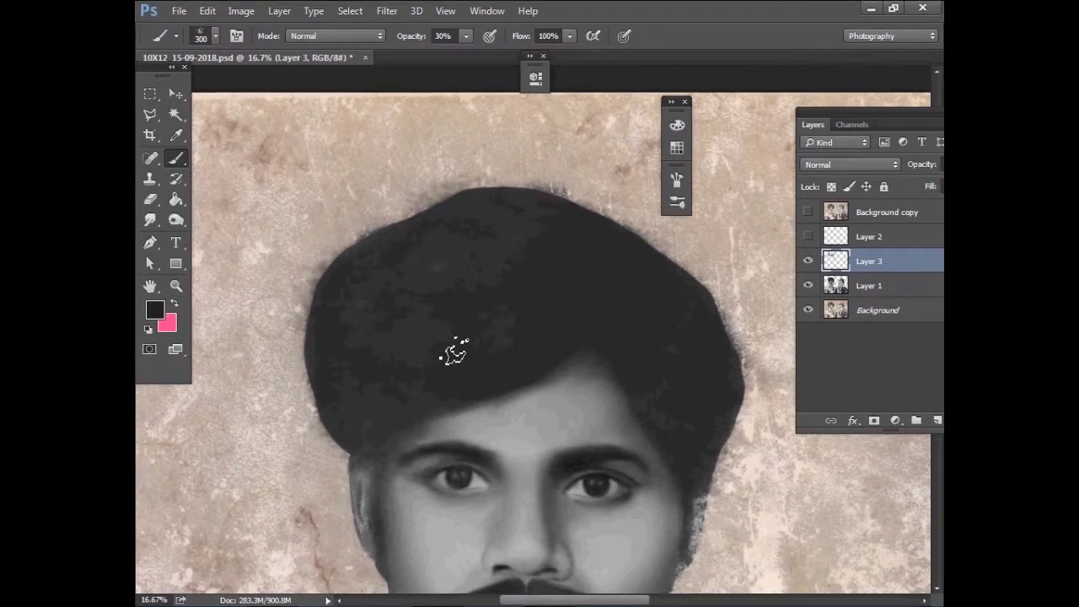
key("bracketright")
key("bracketright")
key("bracketright")
key("bracketleft")
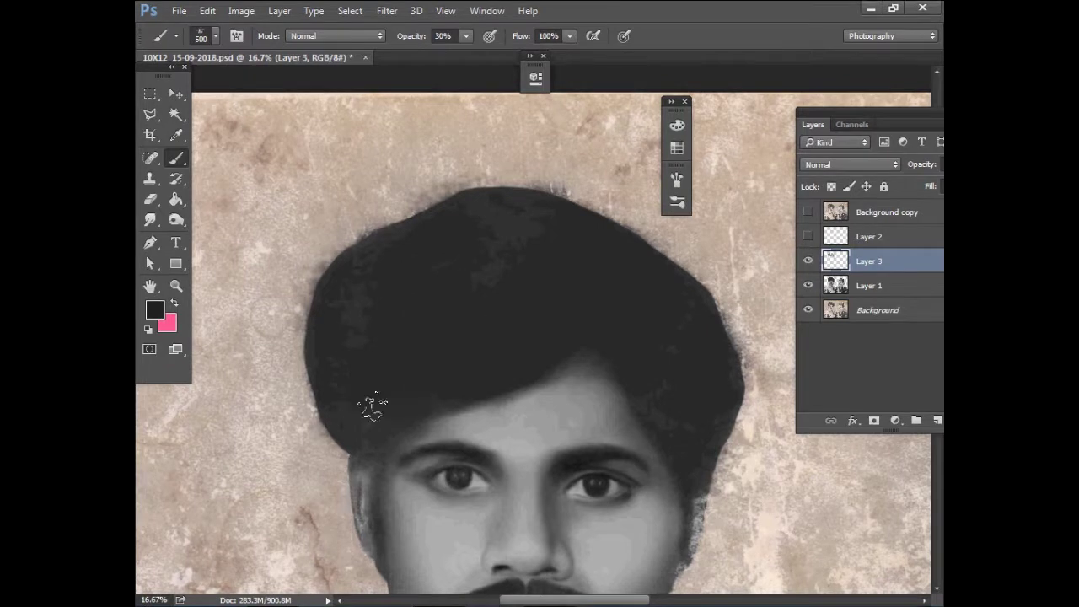
key("bracketleft")
key("bracketleft")
scroll(422, 366, "down", 3)
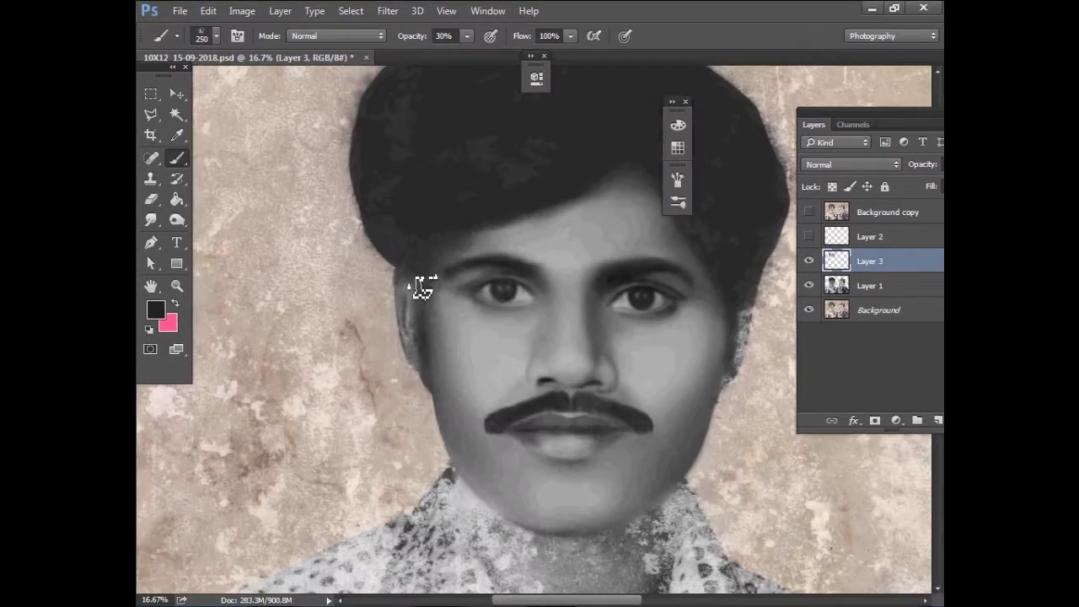
key("bracketleft")
key("bracketleft")
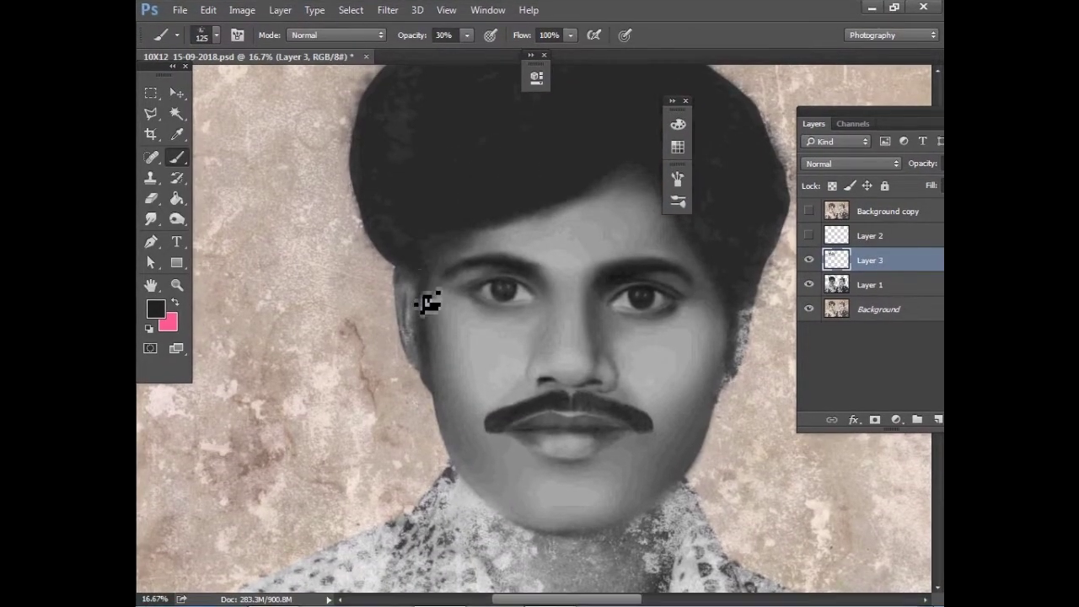
Load the Layer 3 hair shape as a selection to check its outline, then deselect
left_click(643, 272)
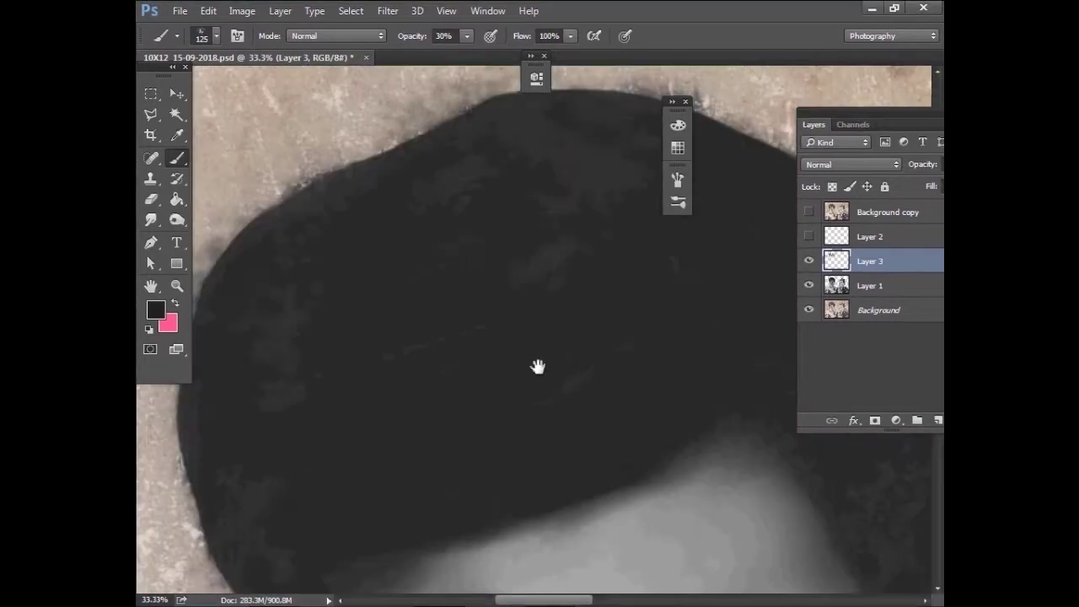
scroll(523, 329, "up", 3)
left_click(846, 266, "ctrl")
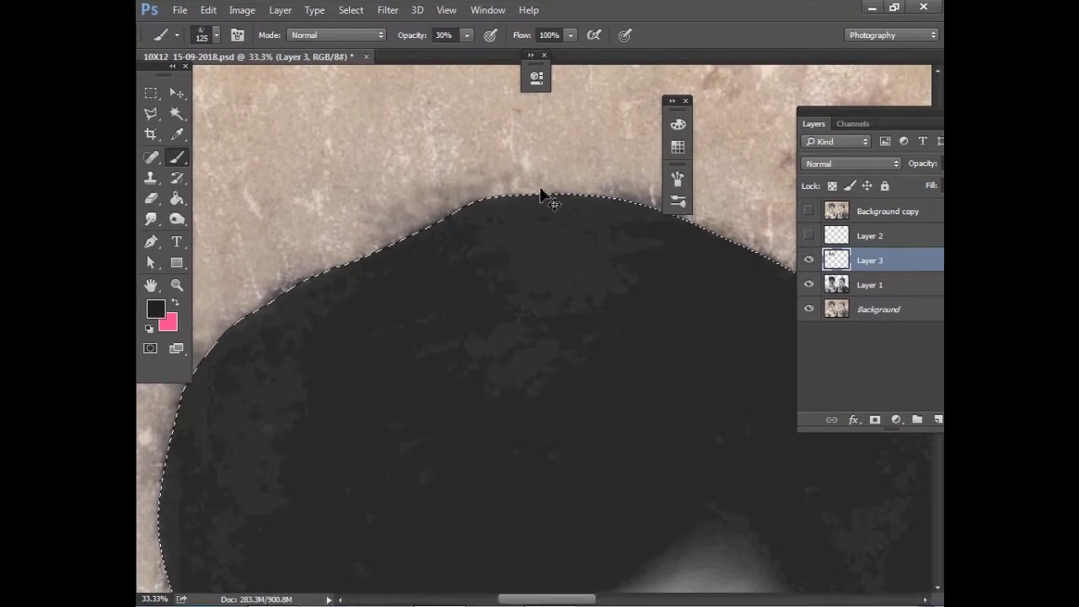
key("ctrl+d")
scroll(535, 292, "down", 2)
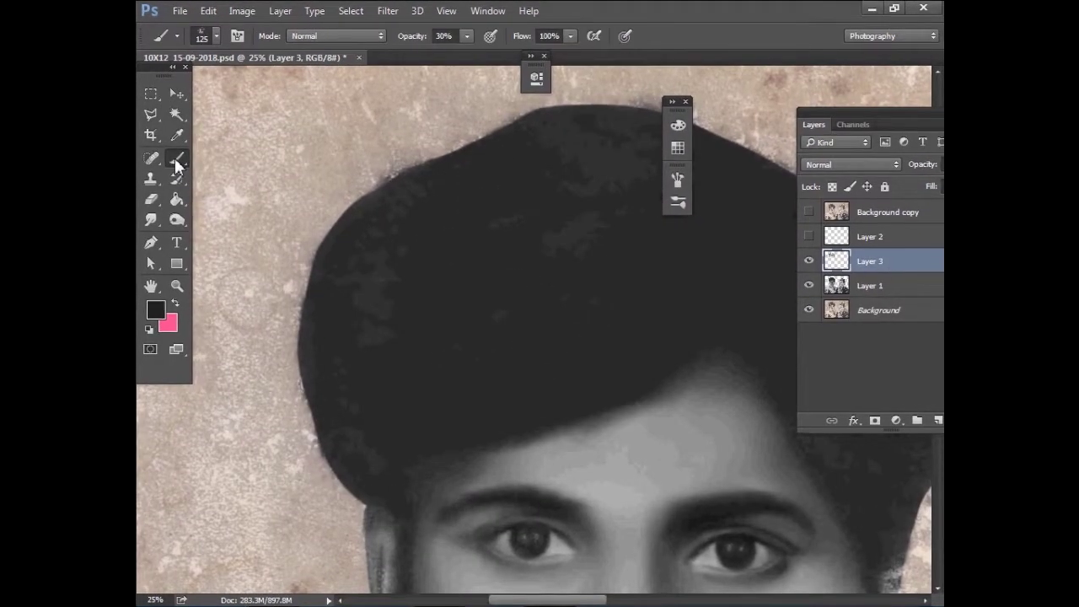
left_click(175, 219)
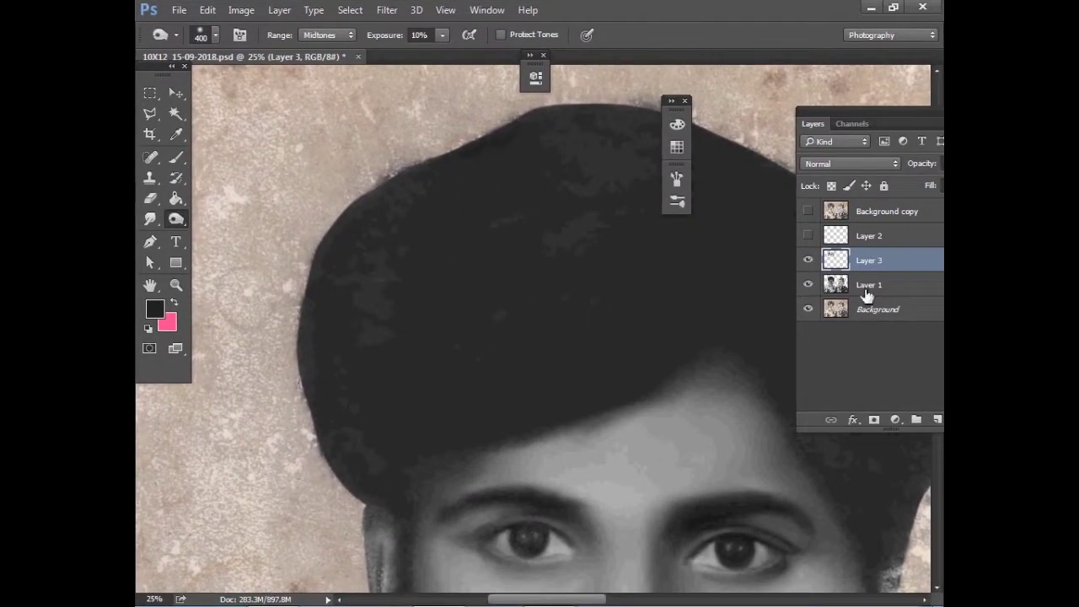
On Layer 1, set the Burn tool to a speckled brush preset at 10% exposure
left_click(869, 285)
key("bracketleft")
key("bracketleft")
key("bracketleft")
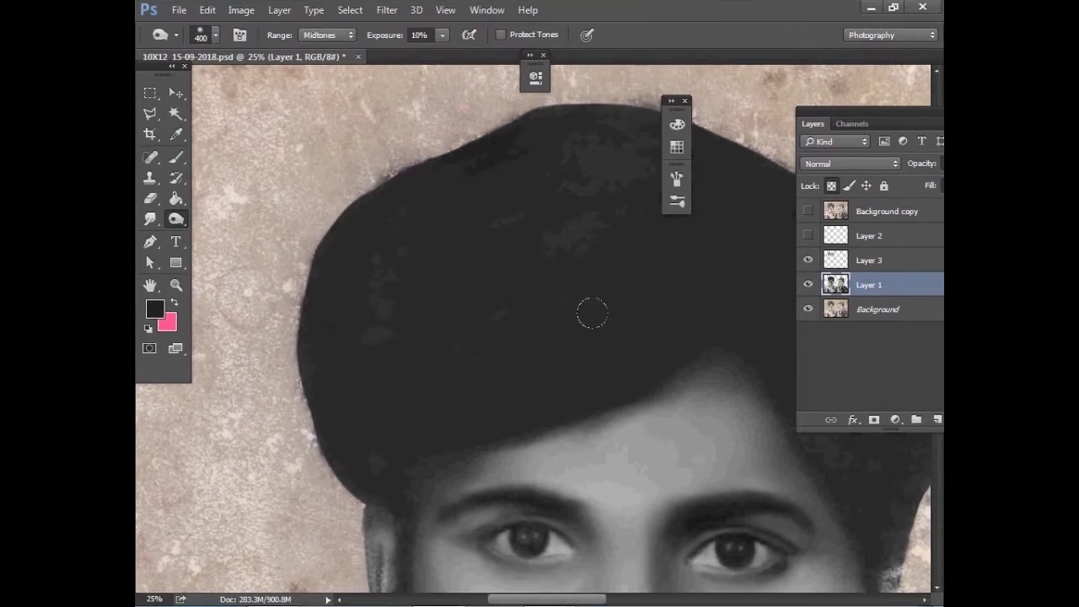
scroll(590, 309, "right", 2)
key("3")
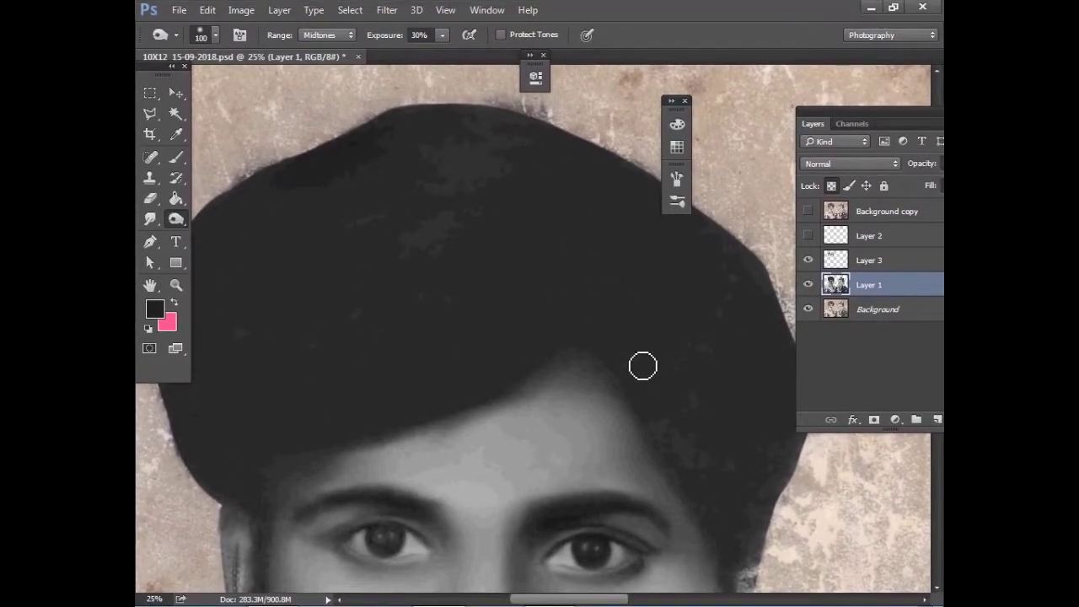
key("bracketleft")
key("bracketleft")
key("bracketleft")
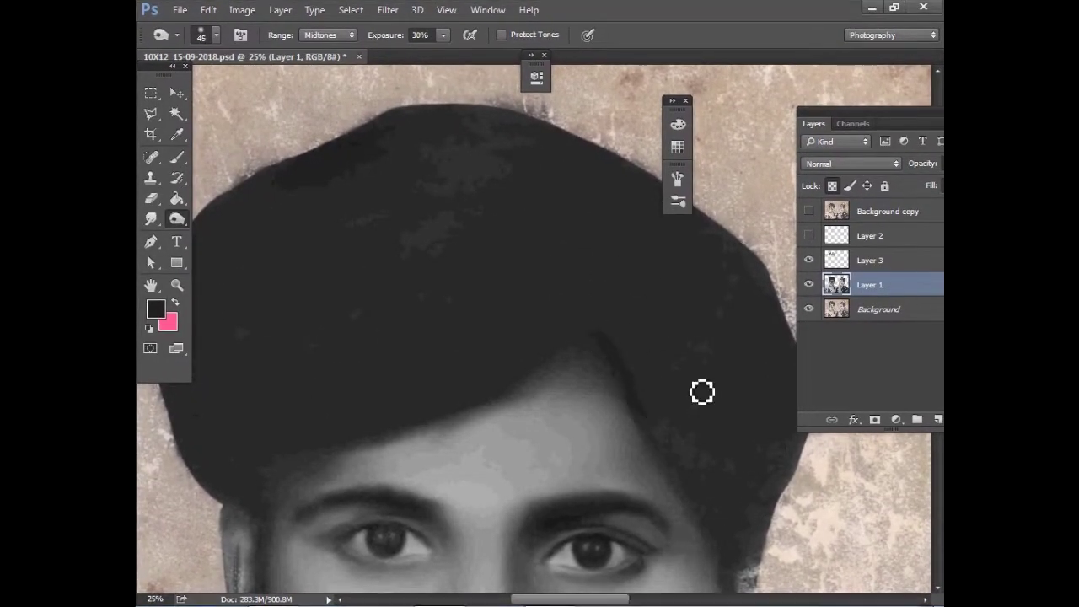
right_click(700, 390)
mouse_move(905, 329)
left_mouse_down()
mouse_move(896, 523)
mouse_move(898, 371)
left_mouse_up()
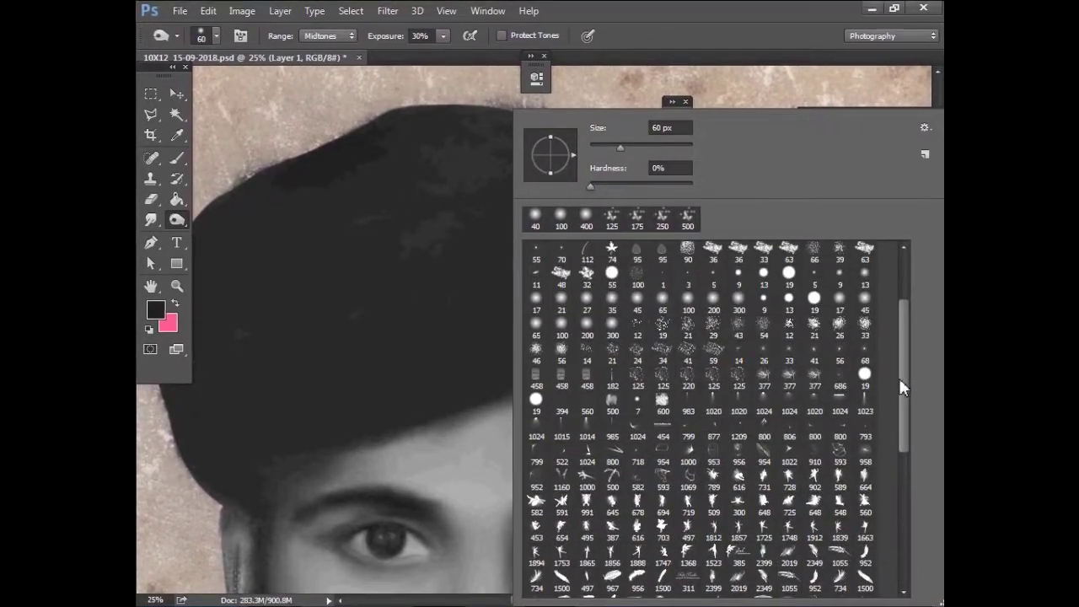
left_click(635, 347)
left_click(606, 291)
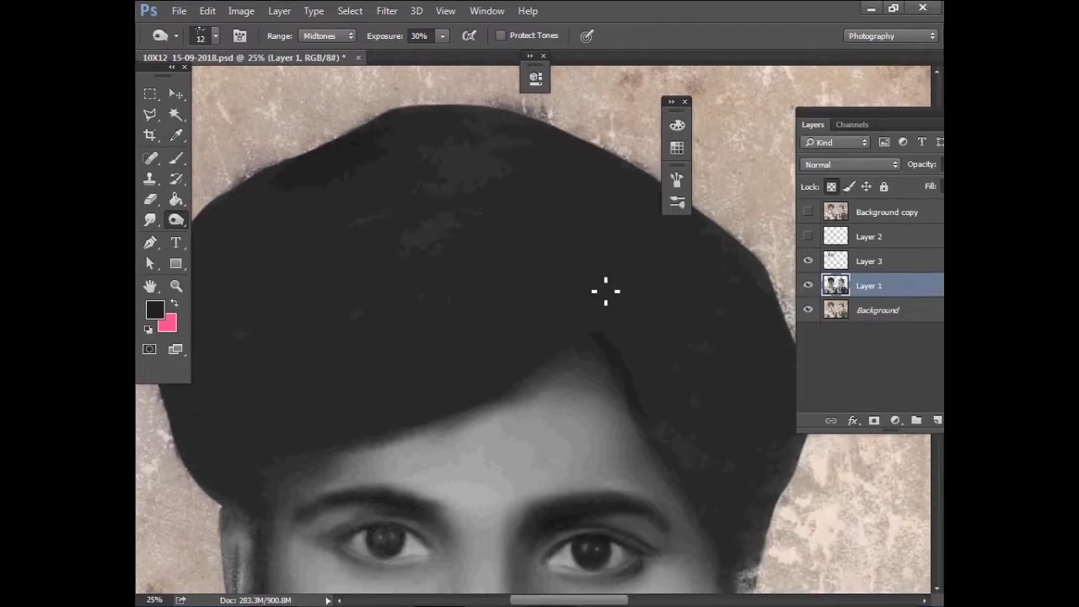
key("bracketright")
key("bracketright")
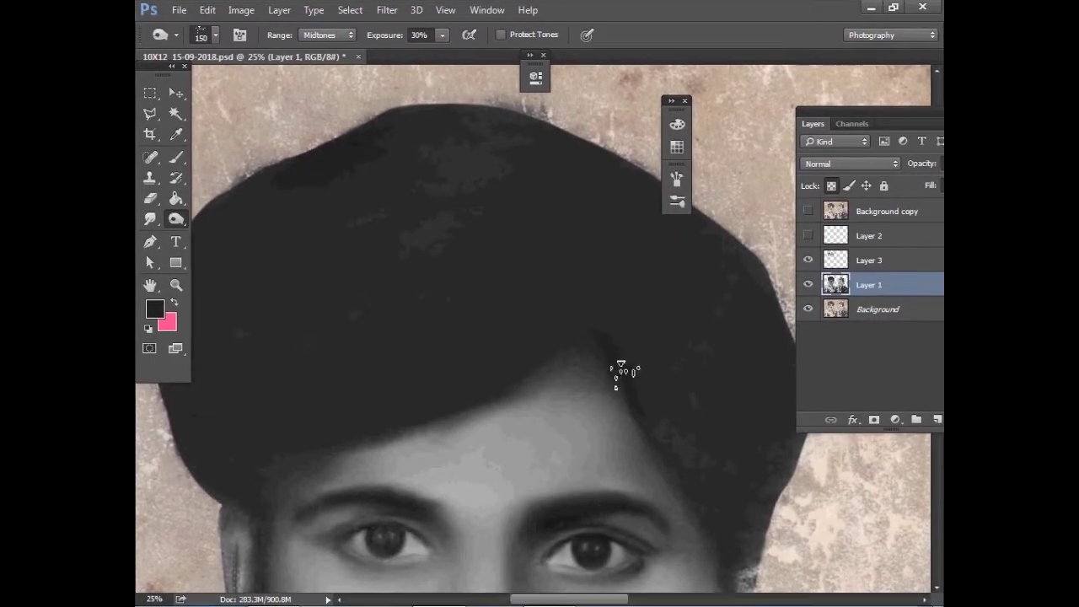
key("bracketright")
key("bracketright")
key("1")
Burn darker strand streaks along the right side of the man's hair
left_click_drag(699, 481, 572, 419)
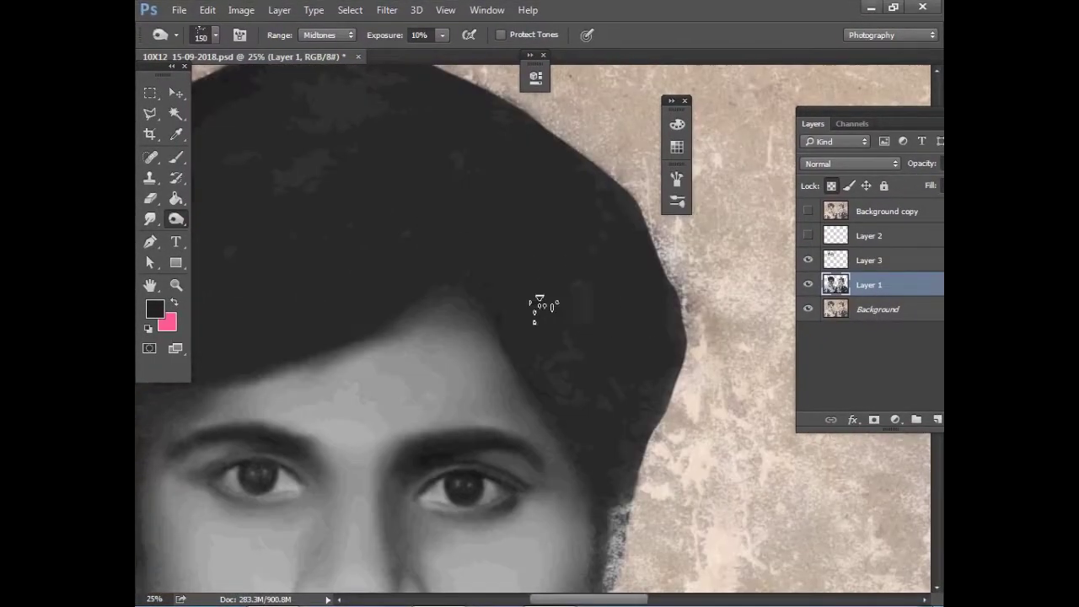
left_click_drag(512, 193, 542, 173)
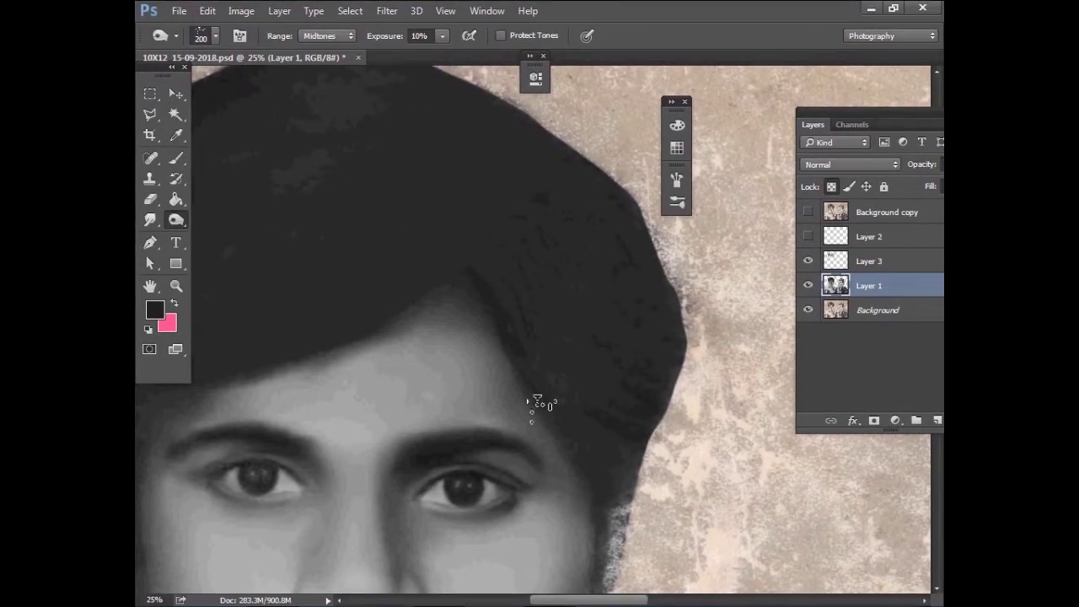
key("bracketleft")
key("bracketleft")
key("bracketleft")
scroll(582, 397, "down", 2)
key("bracketleft")
key("bracketleft")
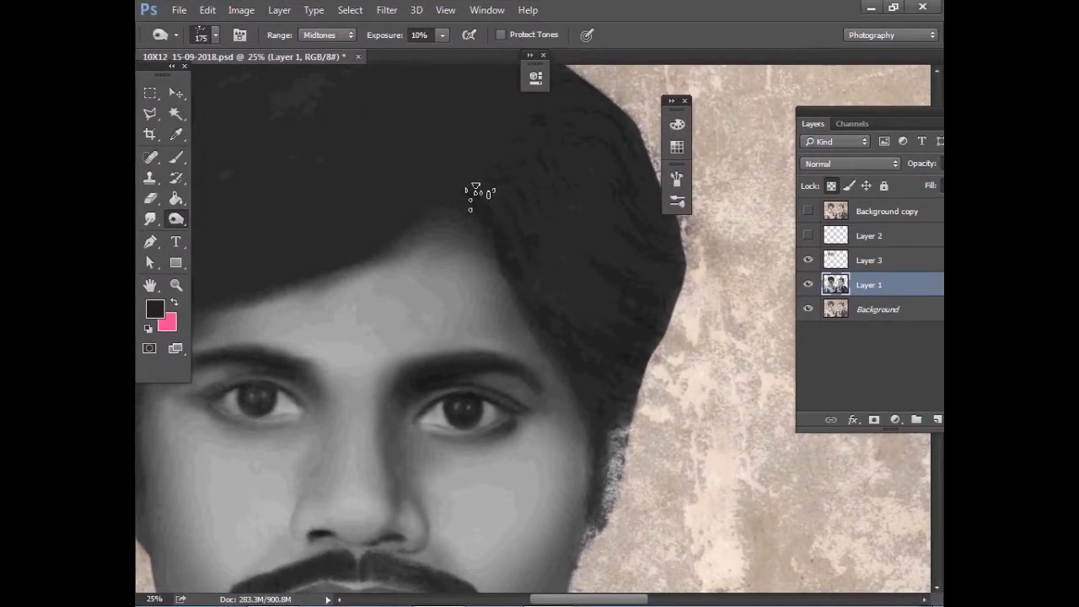
left_click_drag(631, 290, 655, 330)
left_click_drag(528, 209, 566, 386)
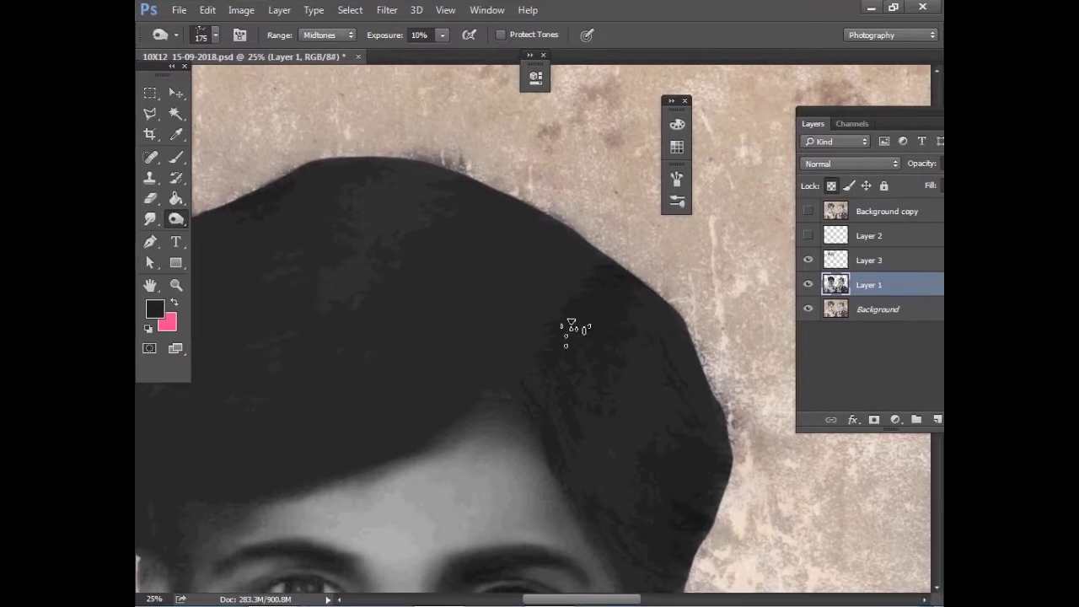
key("bracketright")
key("bracketright")
key("bracketright")
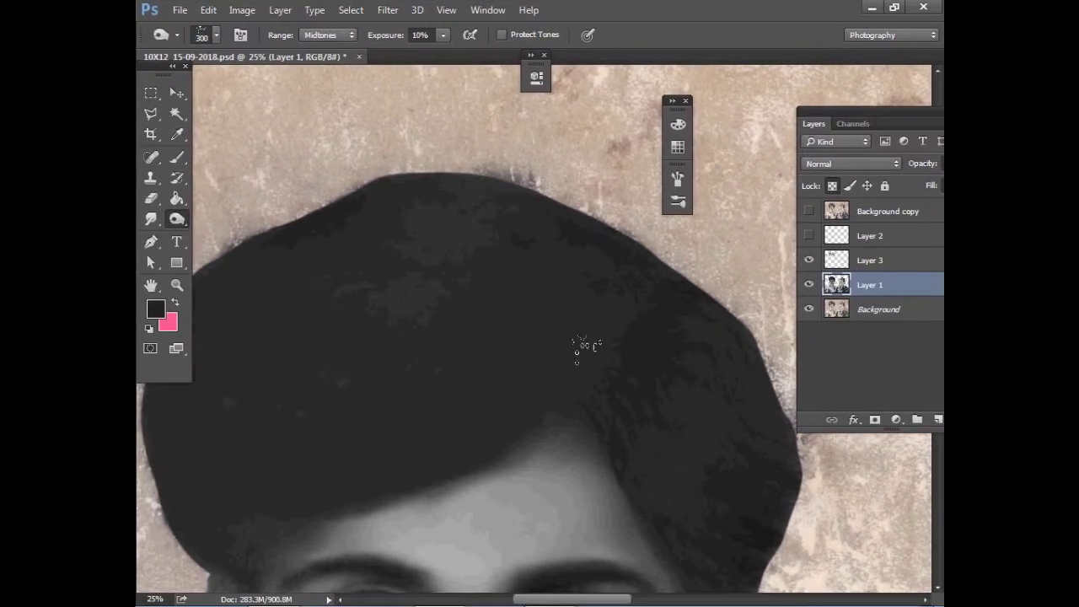
Burn streaky strand texture across the top of the hair at 10% exposure
left_click_drag(545, 373, 537, 271)
key("bracketleft")
key("bracketleft")
key("bracketleft")
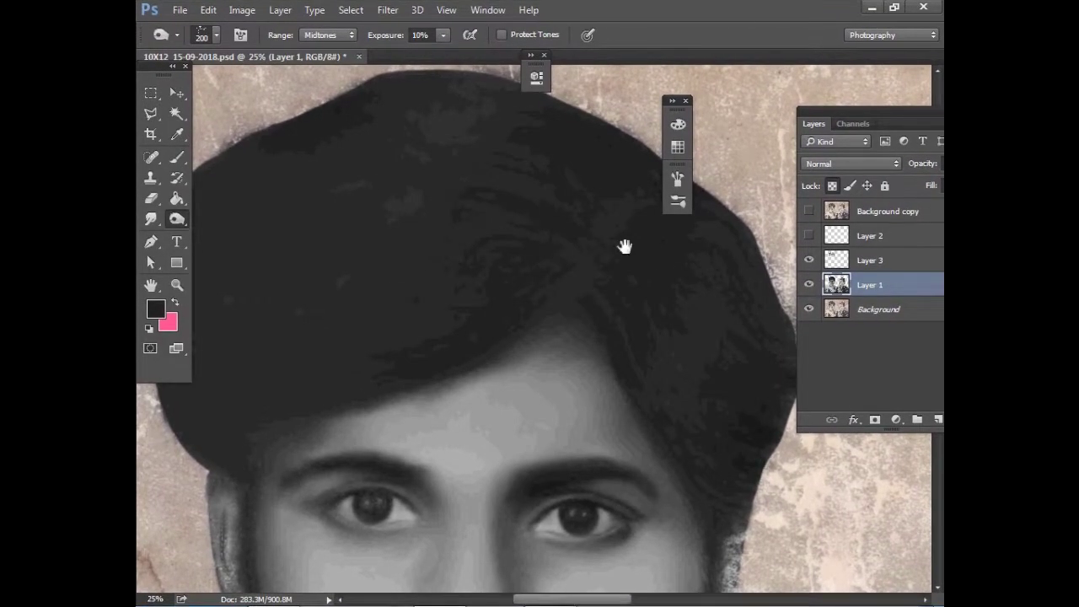
scroll(625, 246, "up", 2)
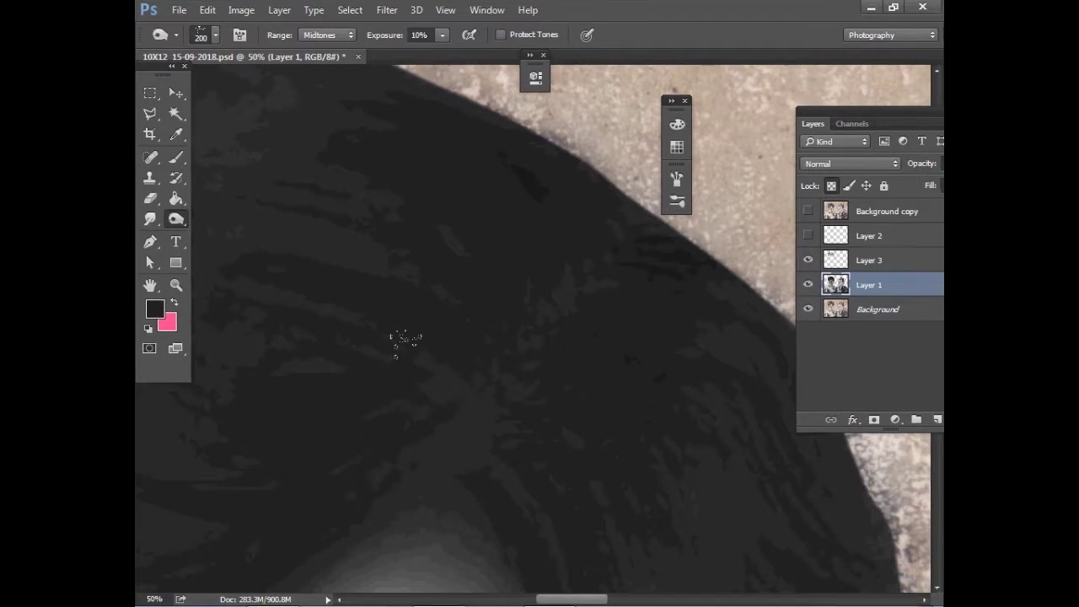
left_click_drag(405, 339, 497, 339)
left_click_drag(253, 109, 350, 217)
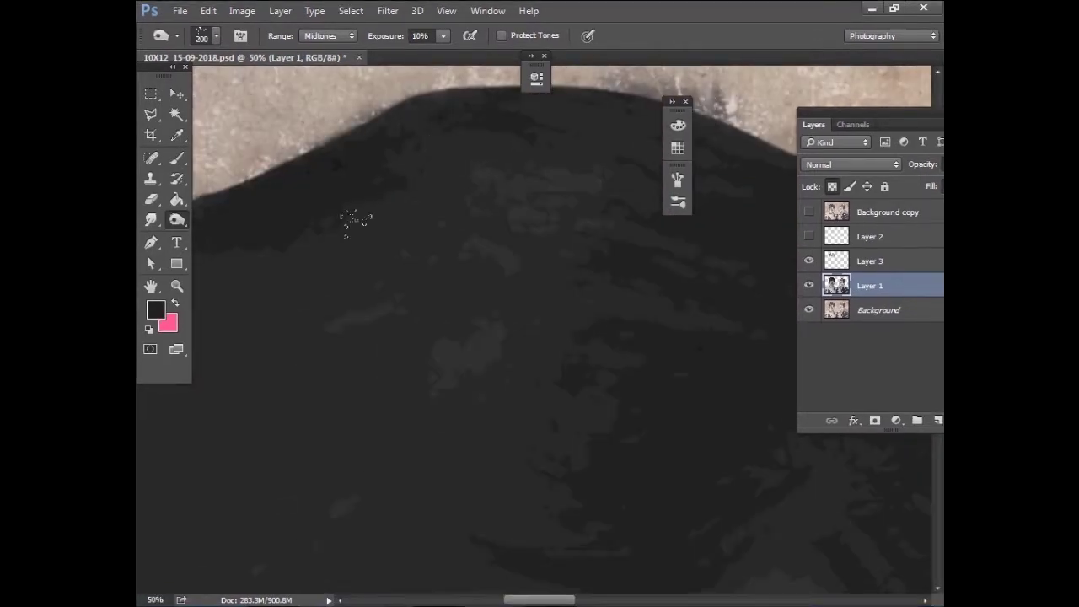
scroll(506, 253, "down", 1)
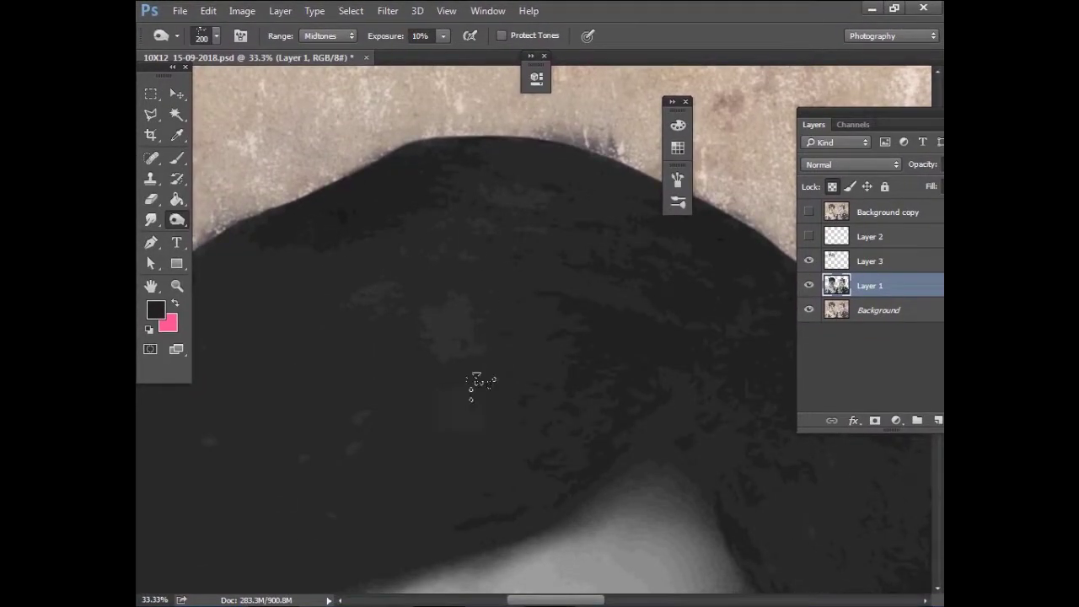
scroll(474, 376, "down", 3)
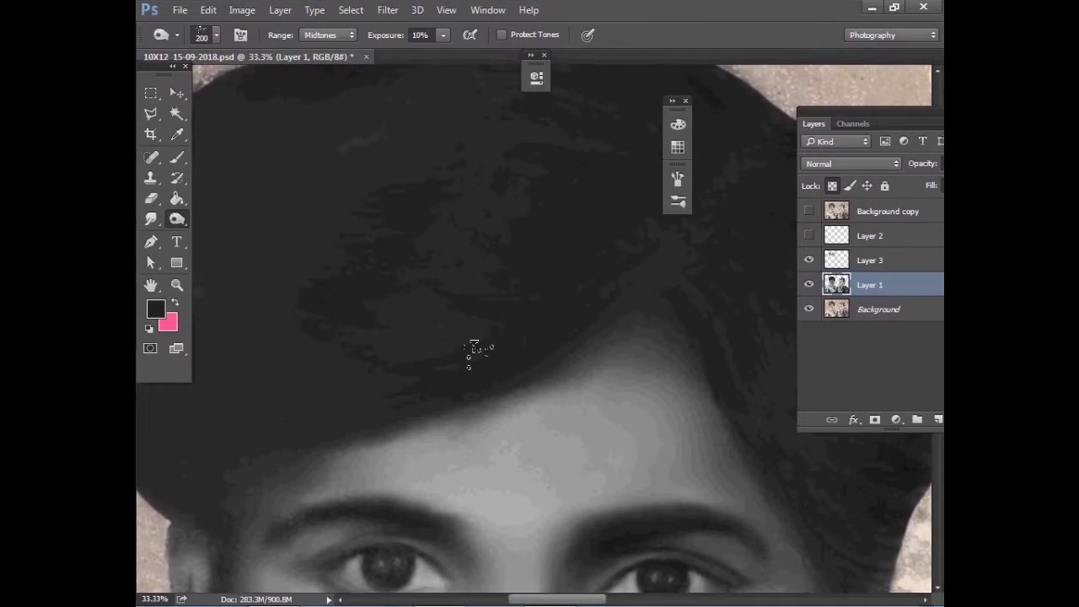
left_click_drag(290, 401, 473, 390)
Burn strands along the left side above the temple, then save the document
key("bracketleft")
key("bracketleft")
key("bracketleft")
left_click_drag(393, 473, 419, 308)
key("bracketleft")
key("bracketleft")
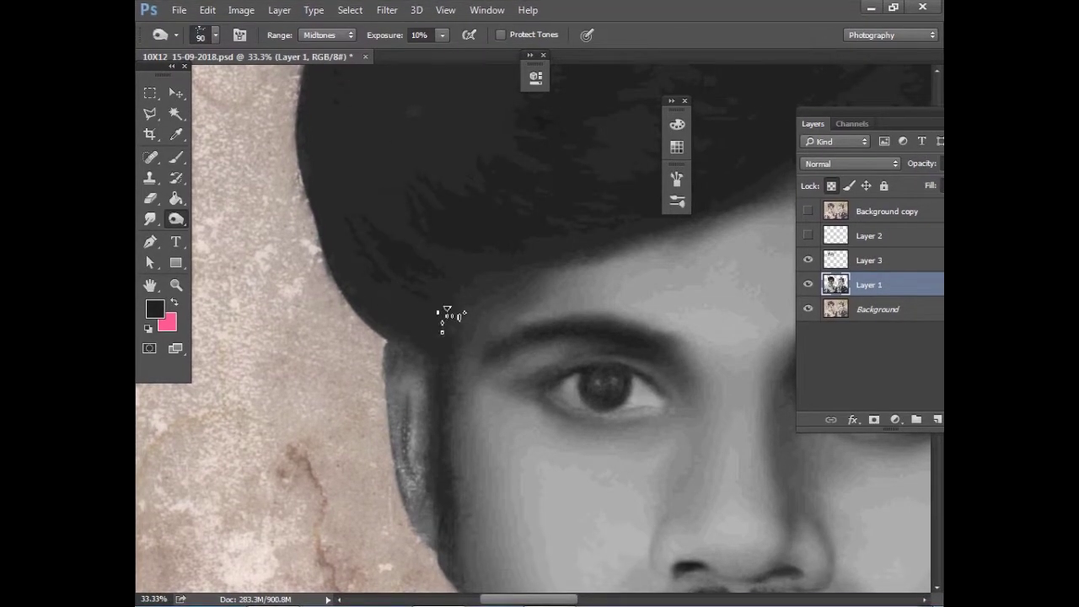
left_click_drag(383, 269, 333, 400)
key("bracketright")
key("bracketright")
key("bracketright")
key("ctrl+minus")
key("ctrl+minus")
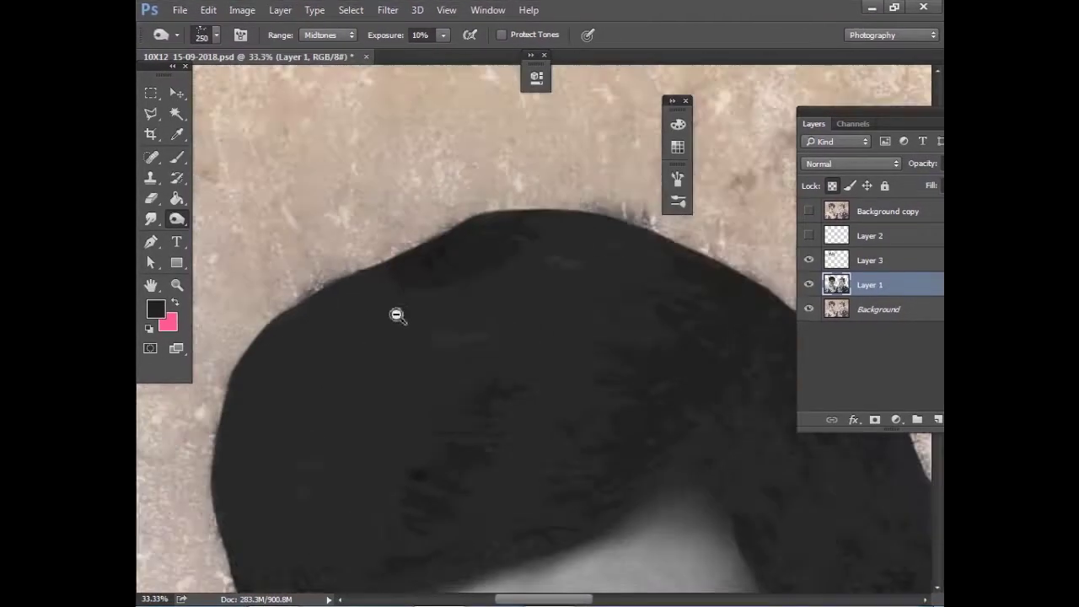
left_click_drag(372, 134, 444, 278)
key("bracketright")
key("bracketright")
key("bracketright")
key("bracketleft")
key("bracketleft")
key("bracketleft")
key("ctrl+plus")
key("ctrl+s")
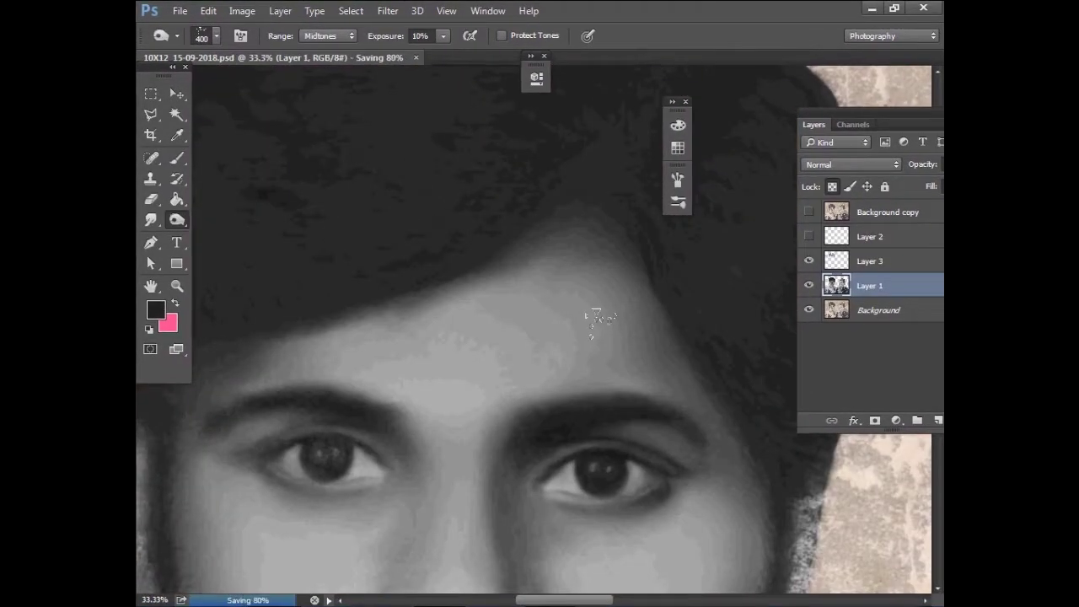
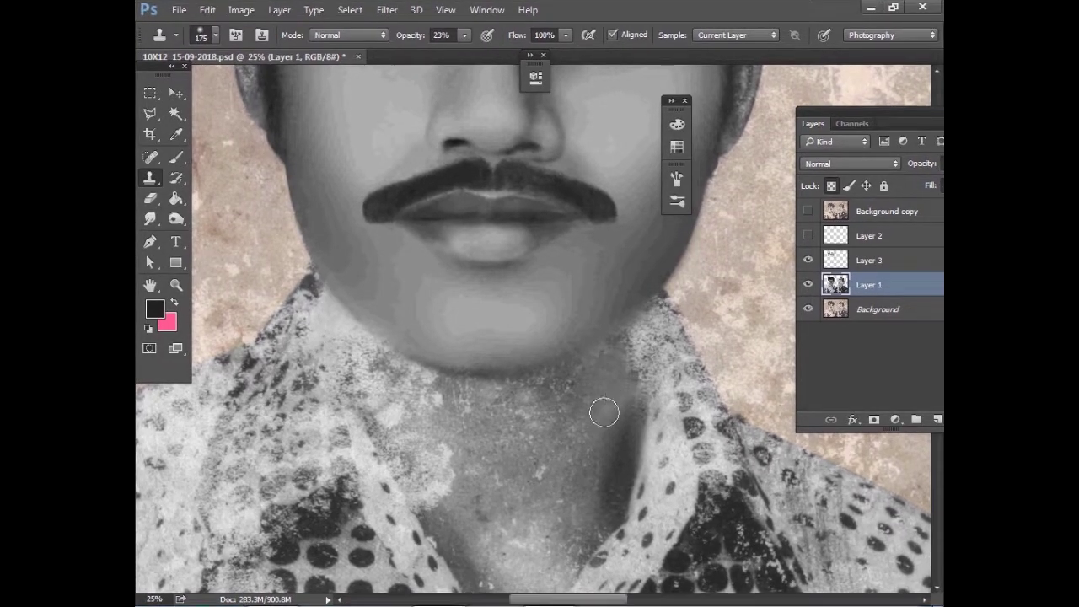
Frame the man's chin and neck and size the brush for detail work
left_click_drag(565, 433, 603, 400)
key("bracketright")
key("bracketright")
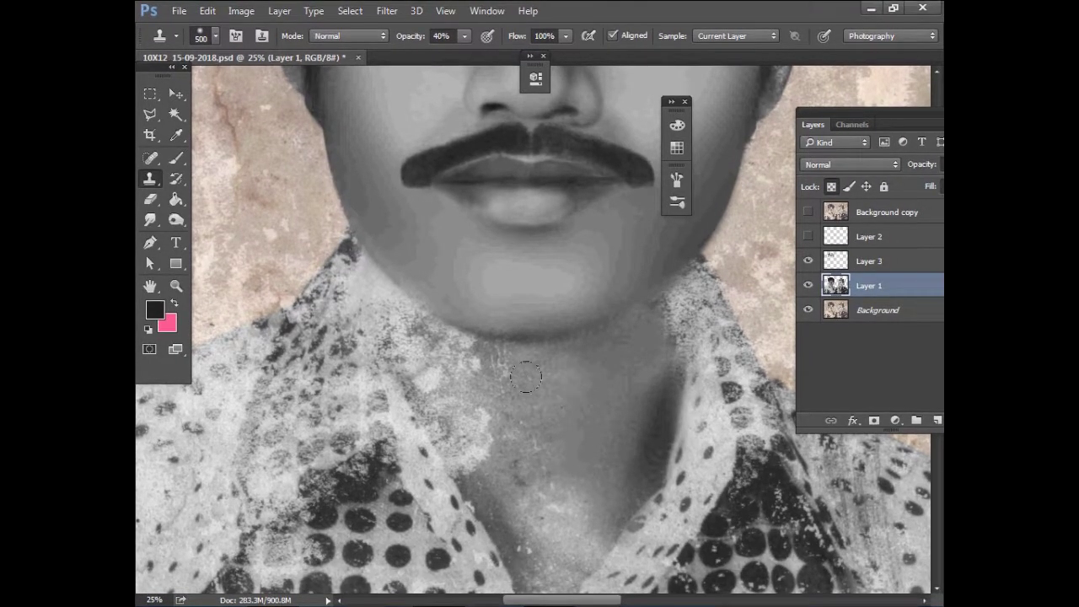
scroll(581, 497, "down", 3)
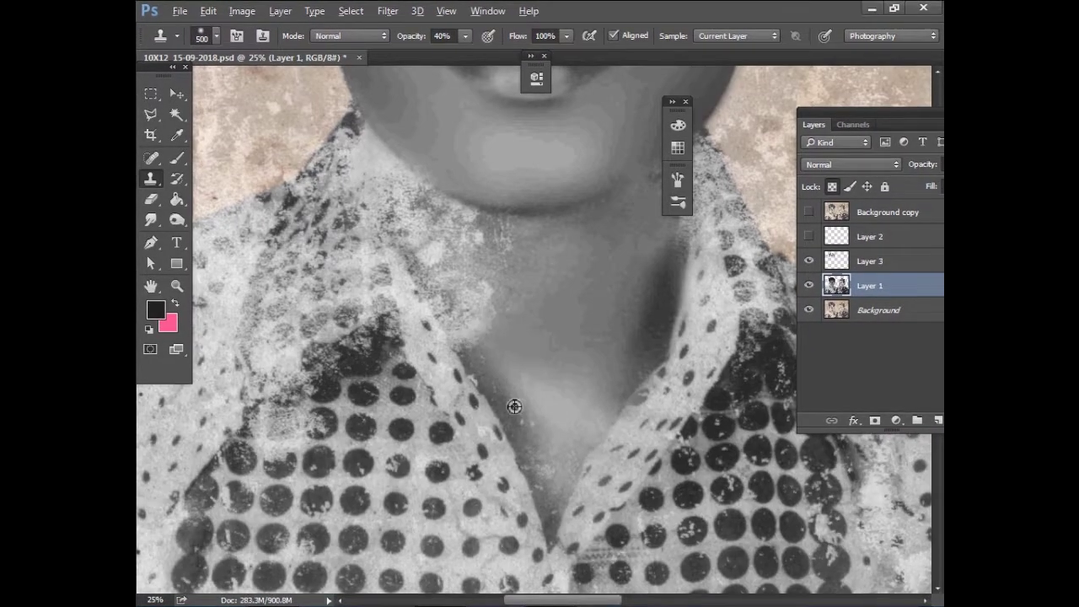
scroll(533, 434, "up", 3)
key("bracketleft")
key("bracketleft")
key("bracketleft")
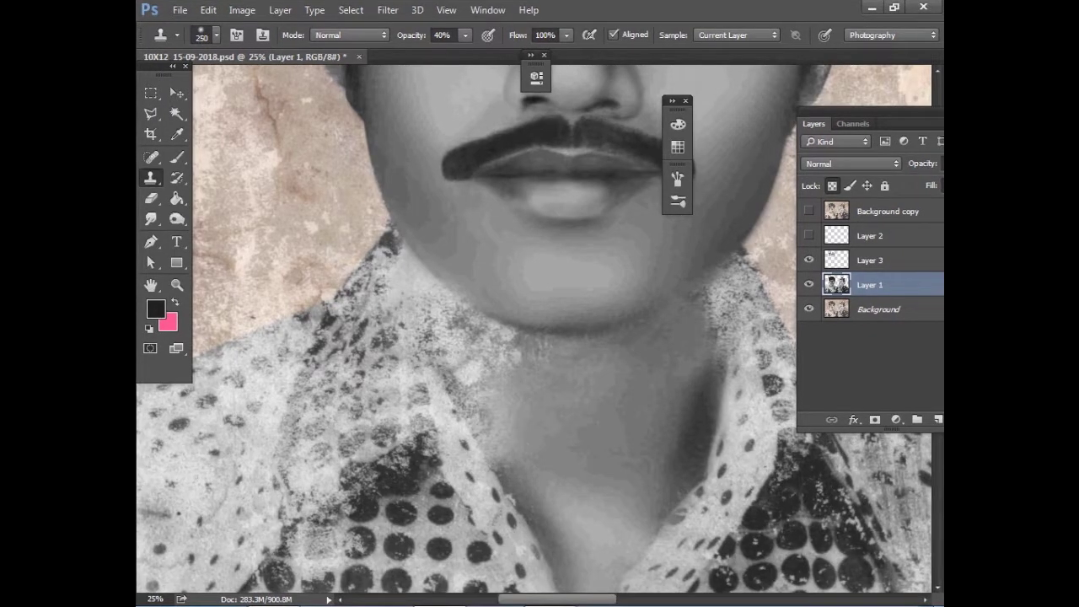
left_click_drag(522, 371, 572, 425)
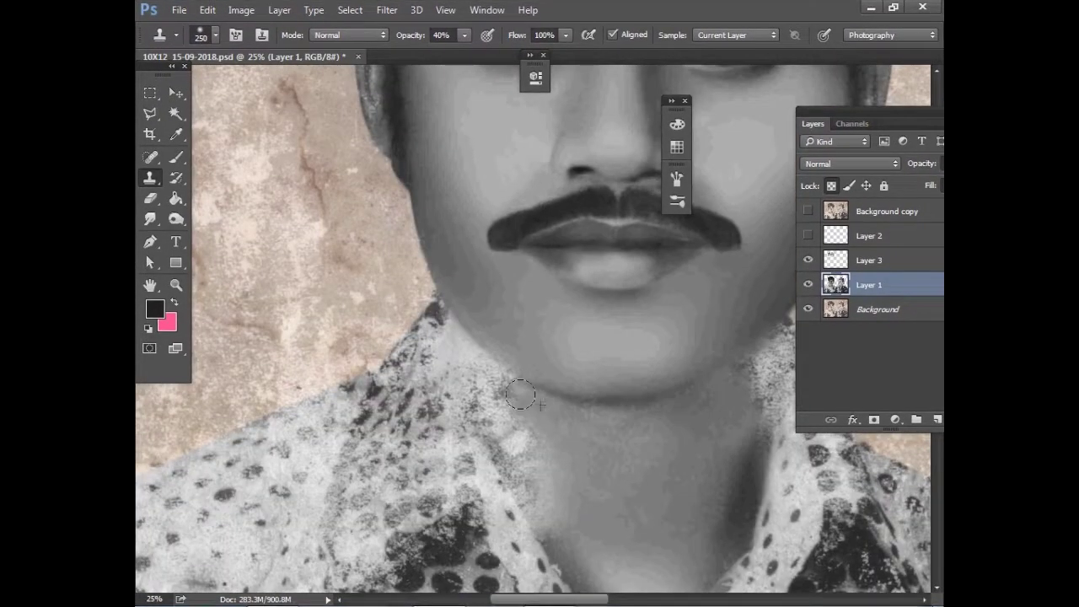
scroll(526, 450, "down", 2)
key("bracketright")
key("bracketright")
key("bracketright")
key("bracketleft")
left_click_drag(546, 344, 568, 403)
right_click(443, 109)
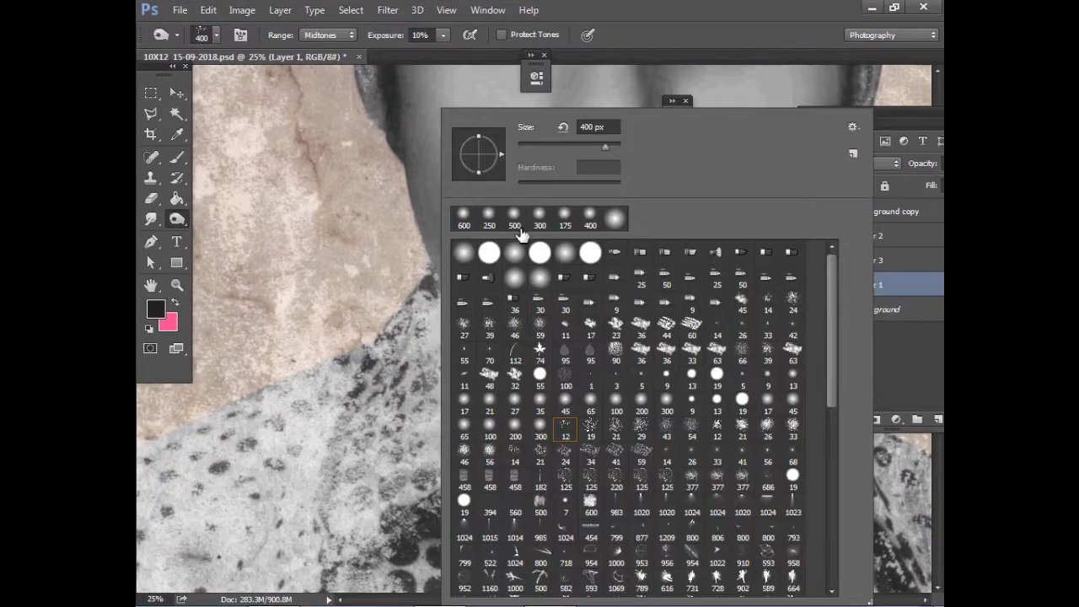
key("Escape")
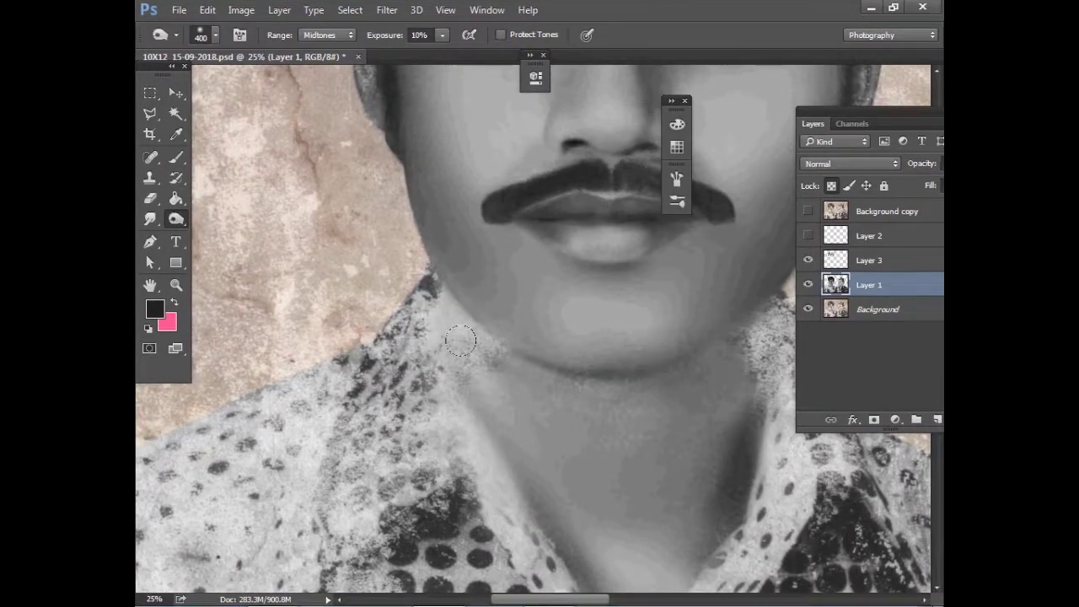
Burn the right-side neck shadows and the shadow under the left chin darker
key("bracketleft")
key("bracketleft")
key("bracketleft")
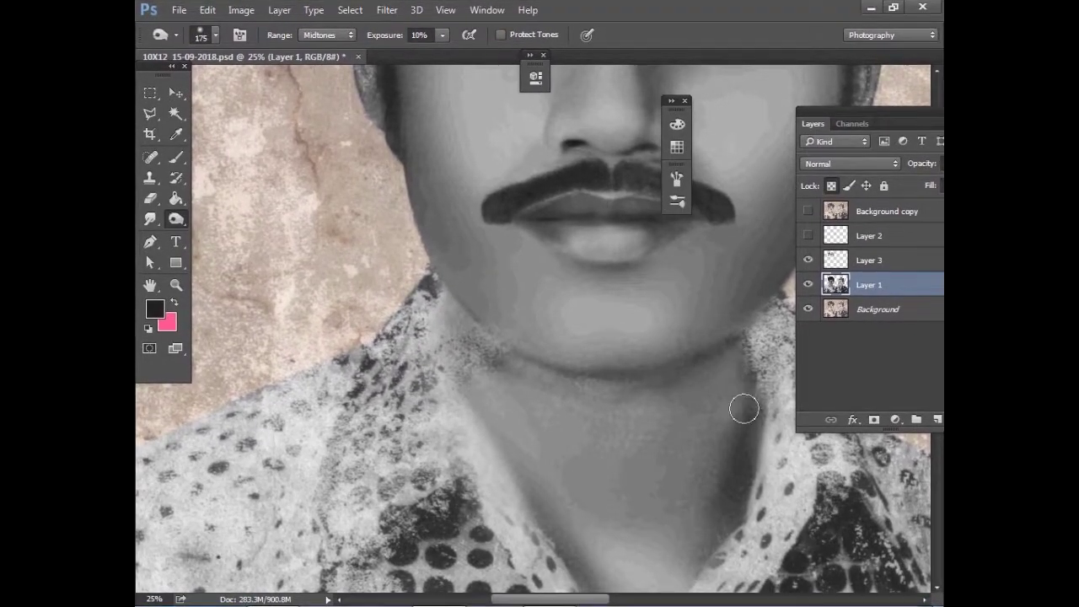
key("bracketleft")
key("bracketleft")
key("bracketleft")
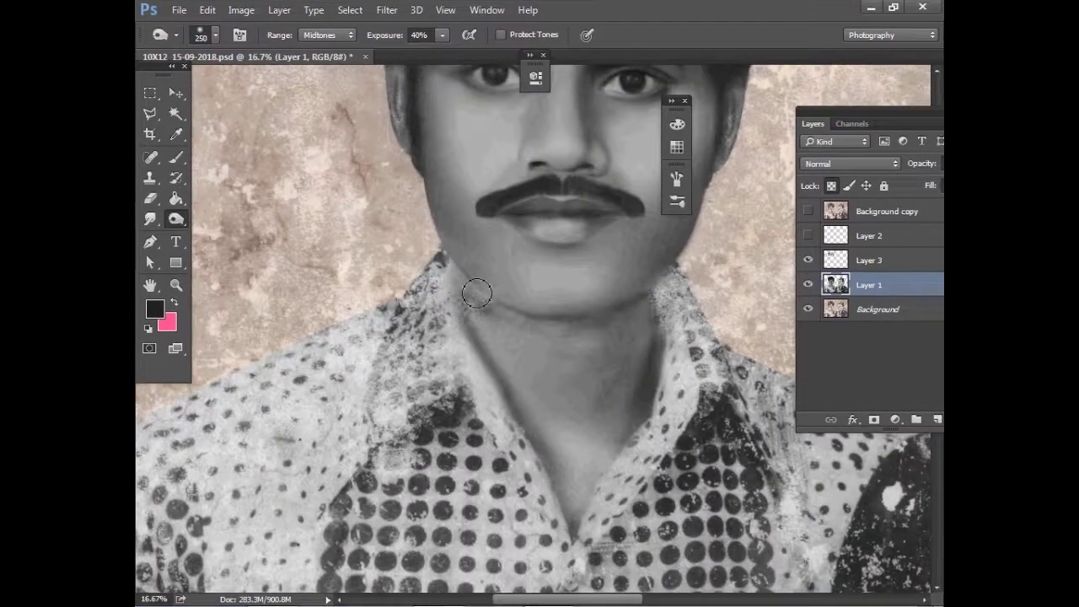
key("bracketright")
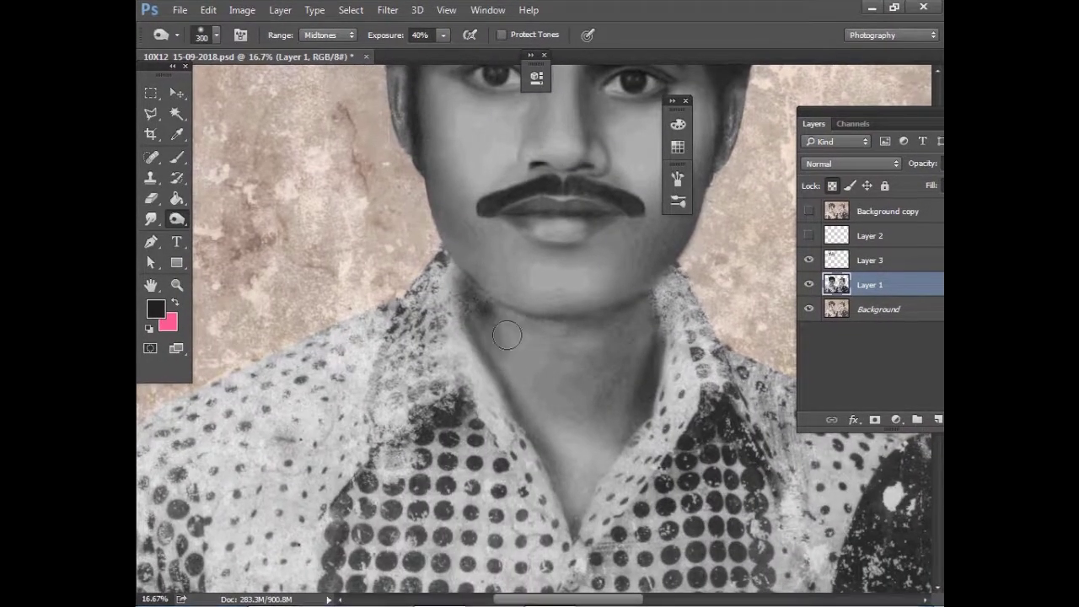
left_click_drag(469, 314, 489, 344)
key("bracketleft")
key("bracketleft")
key("bracketleft")
left_click_drag(646, 349, 646, 320)
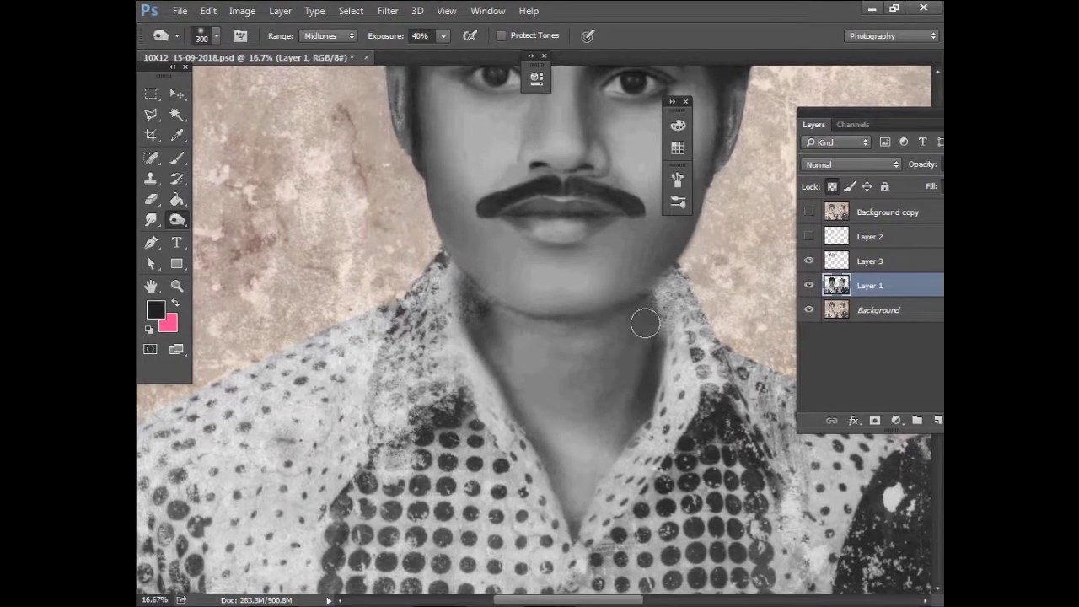
key("bracketleft")
key("bracketleft")
key("bracketright")
key("bracketright")
key("bracketright")
key("bracketright")
left_click_drag(506, 325, 510, 345)
Smooth the left neck below the chin with Clone Stamp and save 10X12 15-09-2018.psd
key("s")
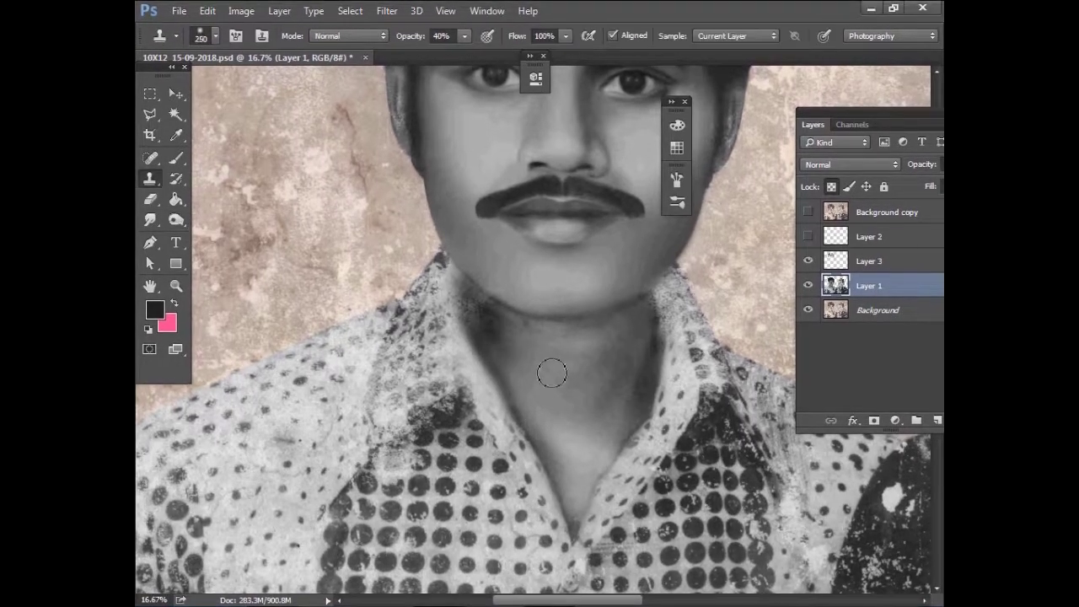
key("bracketleft")
key("bracketleft")
key("bracketleft")
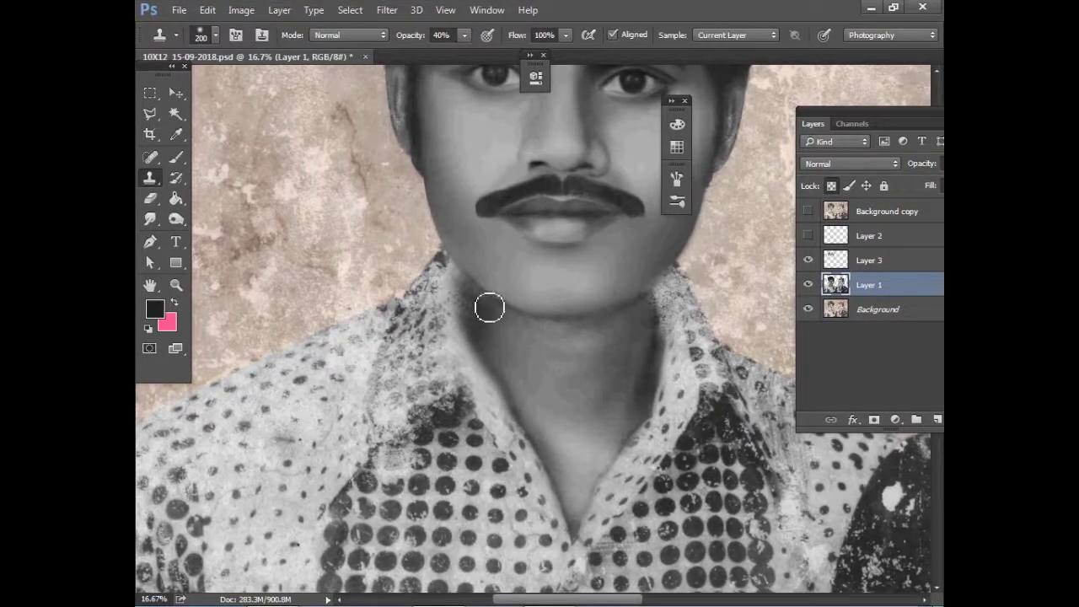
key("bracketright")
key("bracketright")
key("bracketright")
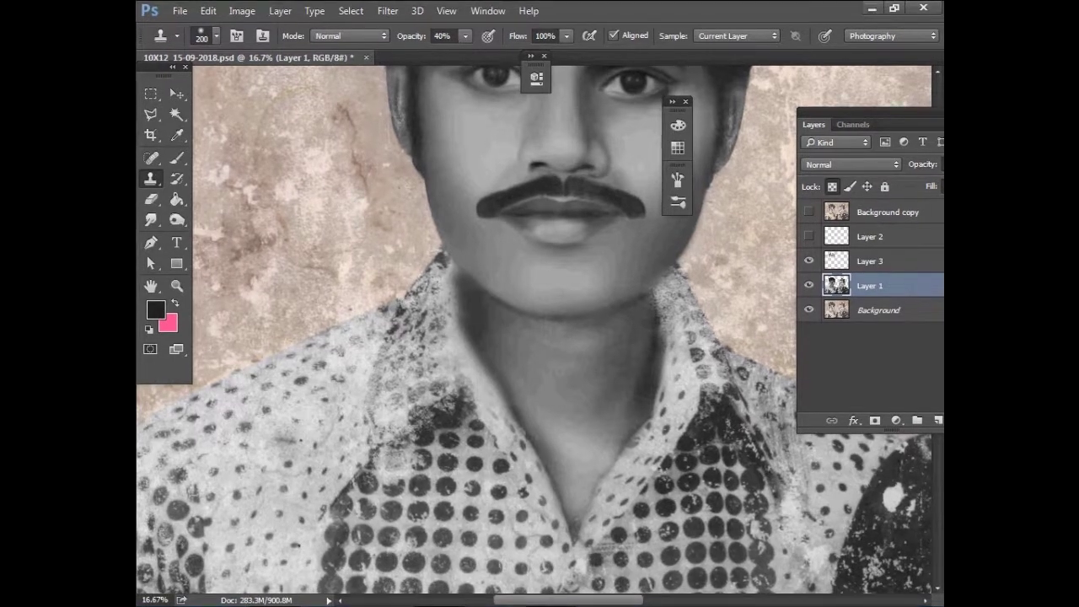
left_click_drag(485, 318, 568, 375)
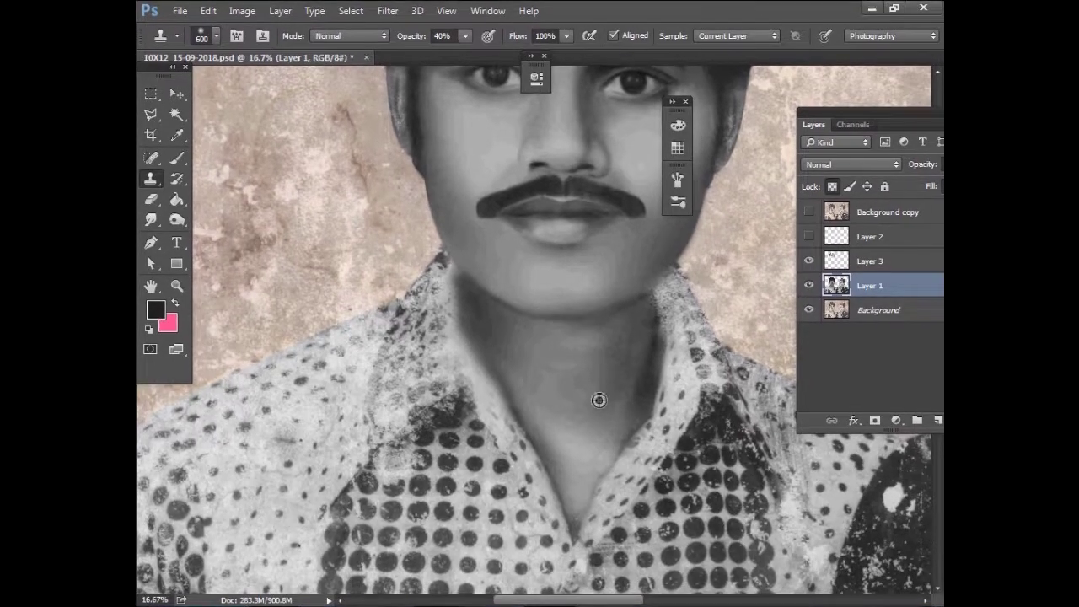
key("ctrl+s")
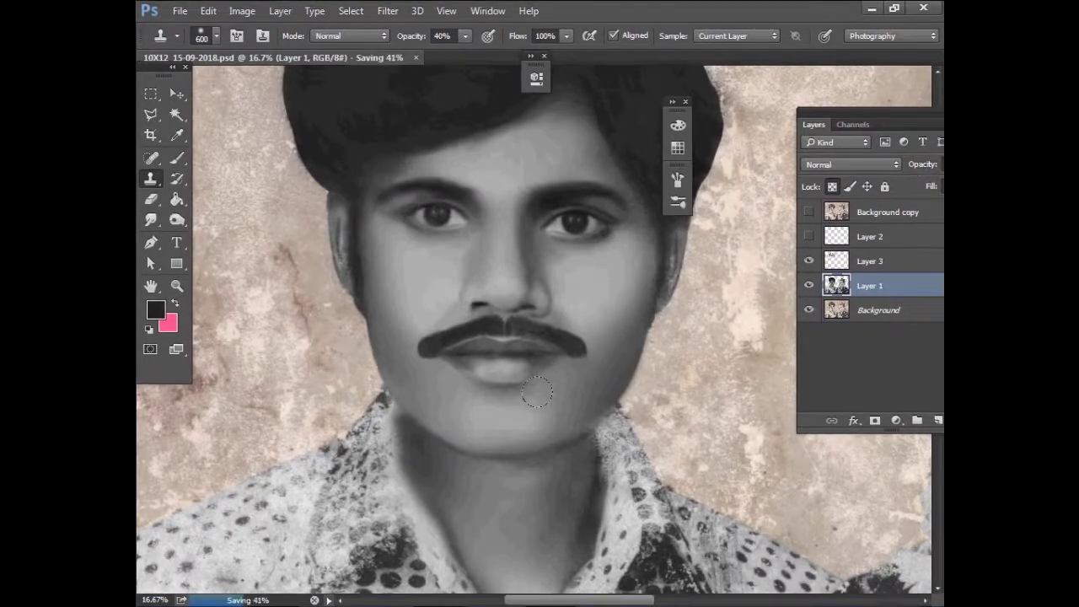
scroll(539, 354, "down", 2)
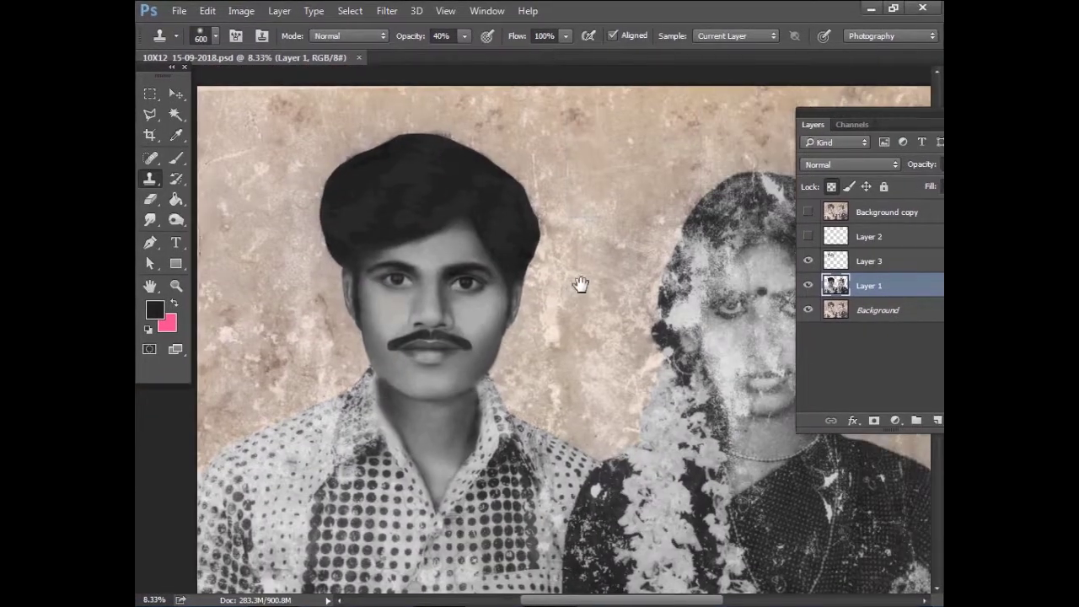
Bring the shirt into view and add a new empty Layer 4 above Layer 1
scroll(493, 305, "up", 1)
left_click(808, 211)
left_click(808, 212)
left_click_drag(535, 516, 647, 371)
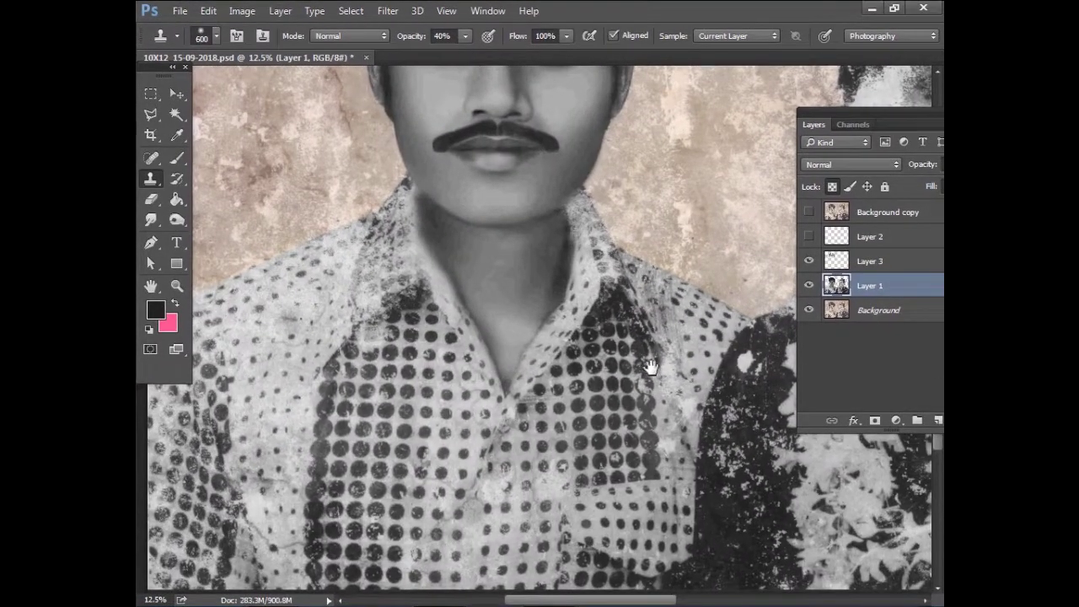
key("v")
scroll(537, 244, "up", 1)
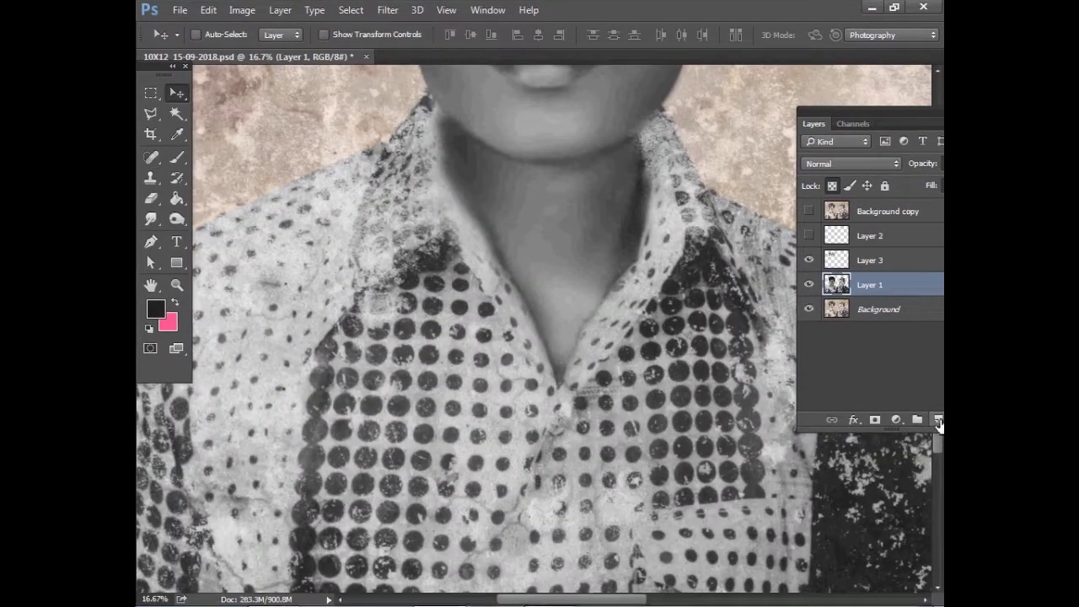
key("ctrl+shift+alt+n")
key("b")
left_click(491, 358, "alt")
Set a smaller brush with black paint at 100% opacity
right_click(446, 121)
key("Return")
key("bracketleft")
key("bracketleft")
left_click_drag(340, 392, 341, 394)
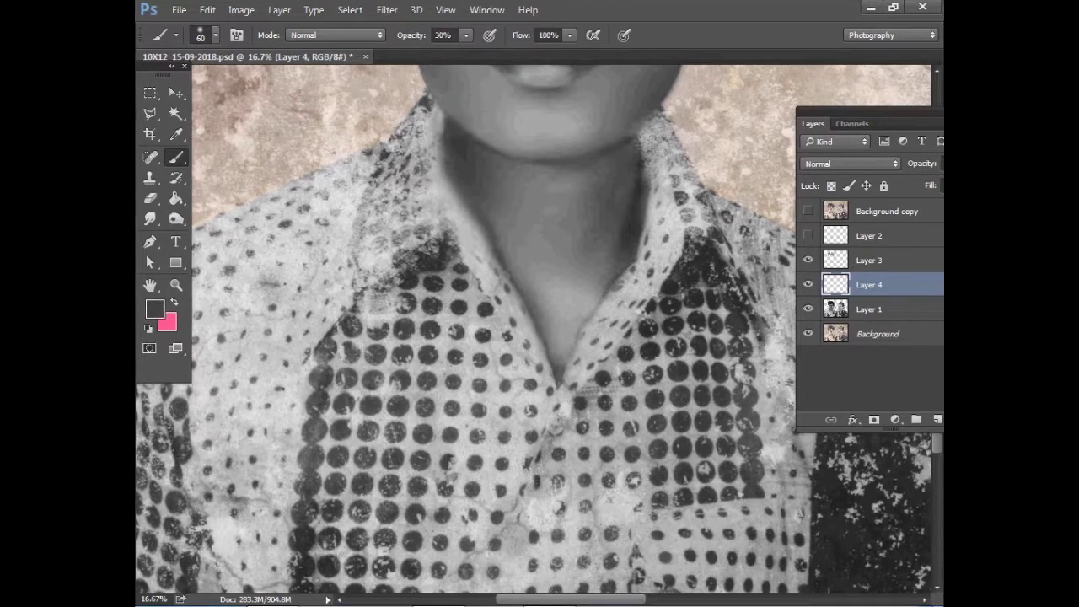
left_click(155, 311)
left_click(699, 125)
key("0")
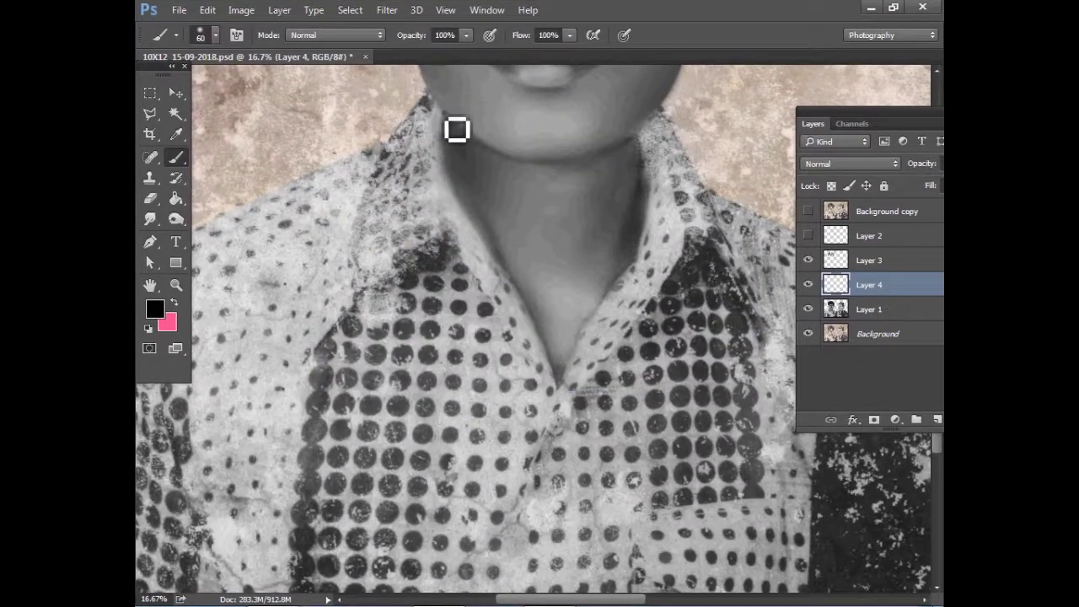
Draw black outlines along both neck edges and the right and inner collar edges
left_click_drag(444, 112, 559, 395)
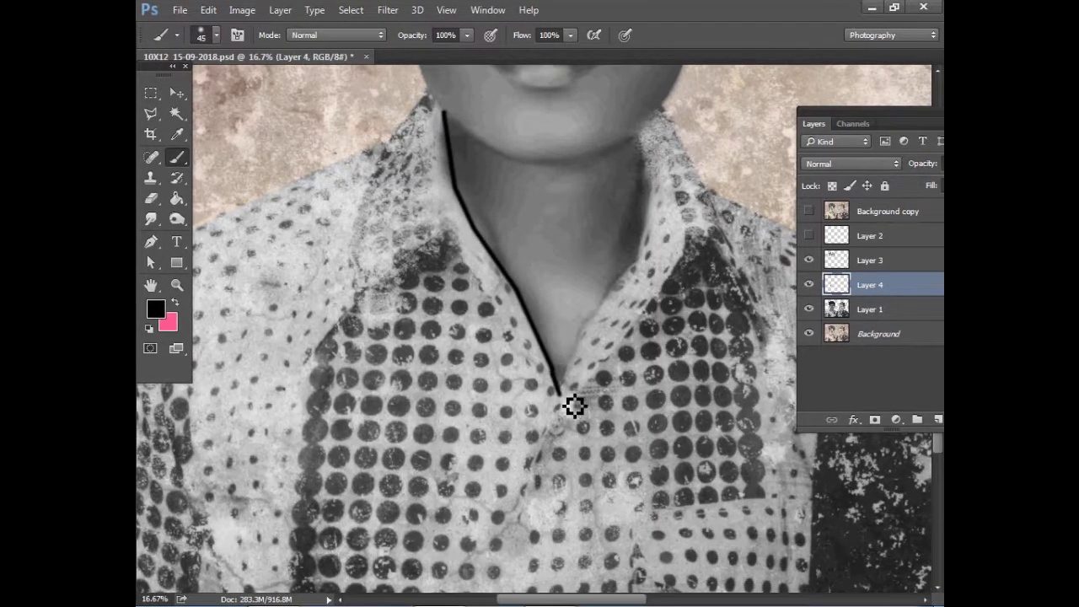
left_click_drag(637, 135, 645, 176)
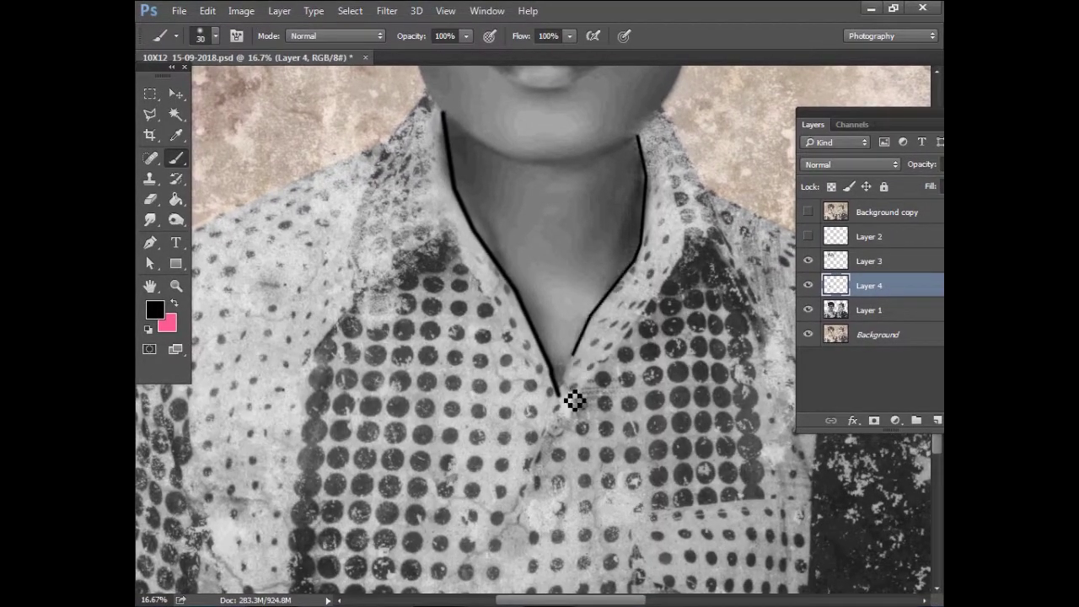
scroll(574, 401, "down", 5)
left_click_drag(557, 227, 534, 449)
scroll(535, 448, "up", 6)
scroll(535, 448, "right", 2)
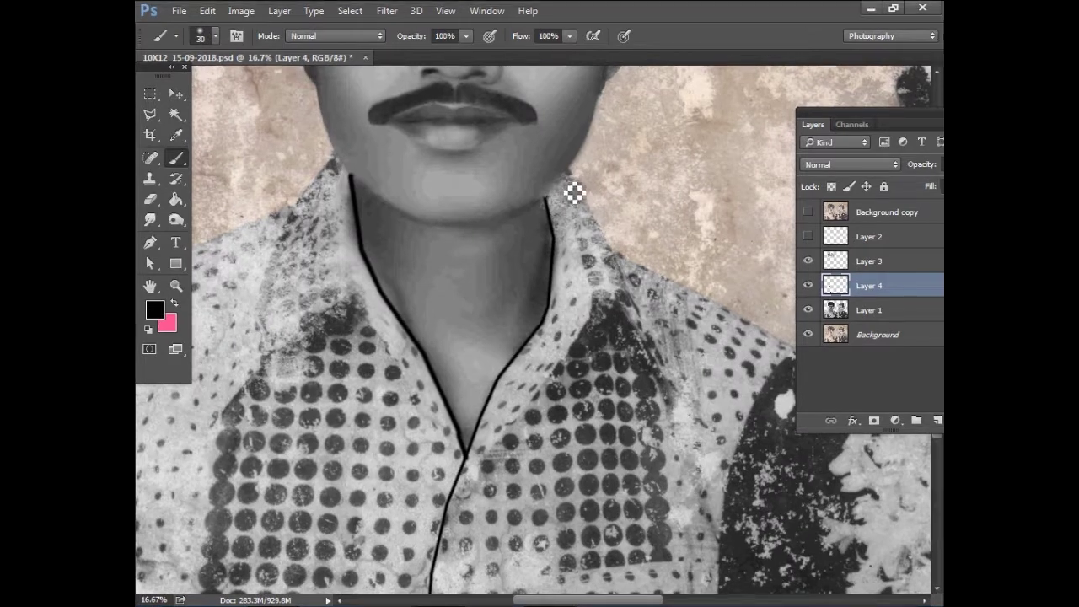
scroll(622, 271, "down", 2)
left_click_drag(559, 228, 771, 282)
scroll(770, 282, "down", 1)
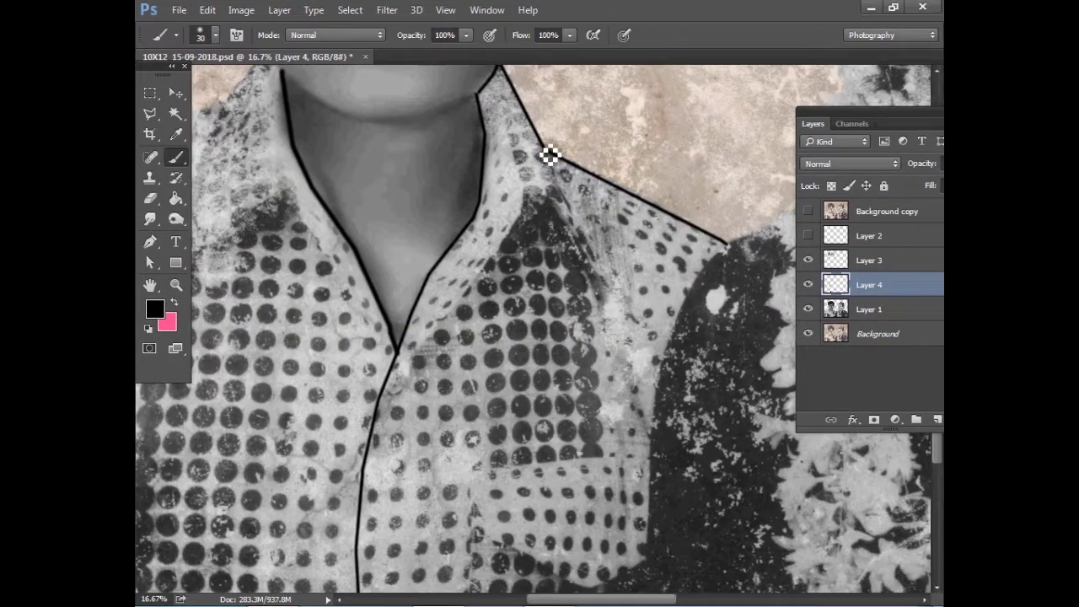
left_click(616, 286, "shift")
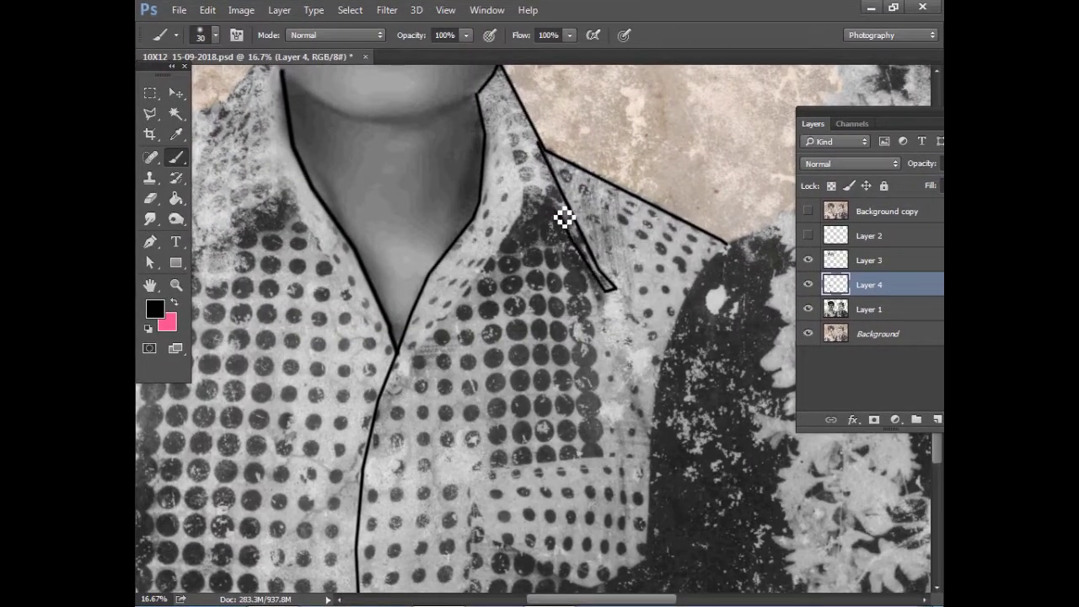
Outline the left collar, join it to the neck V, and trace the pocket's edges
scroll(657, 306, "left", 4)
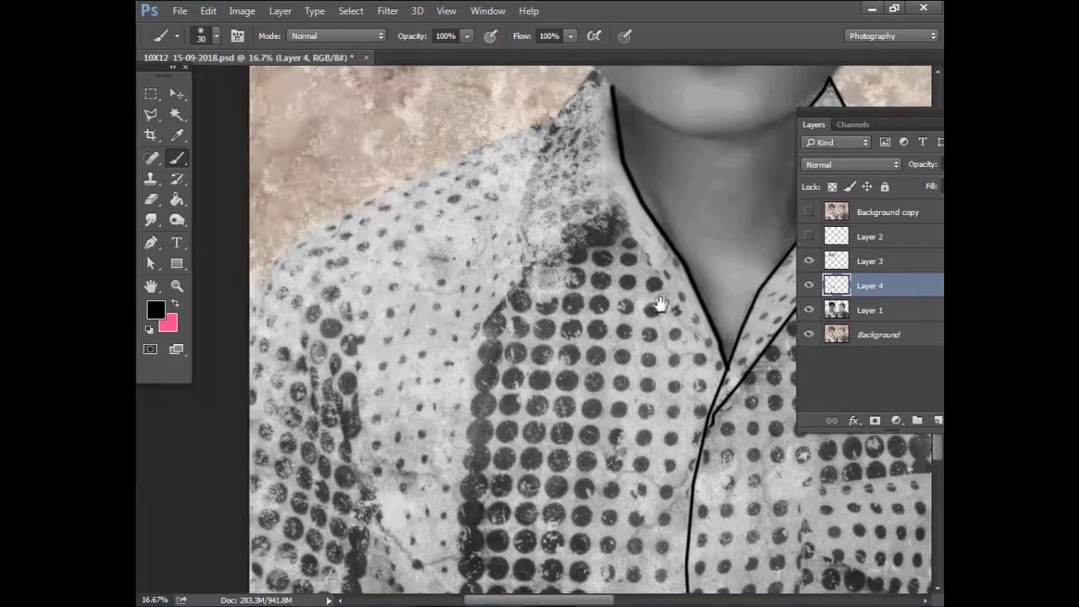
left_click_drag(602, 84, 496, 245)
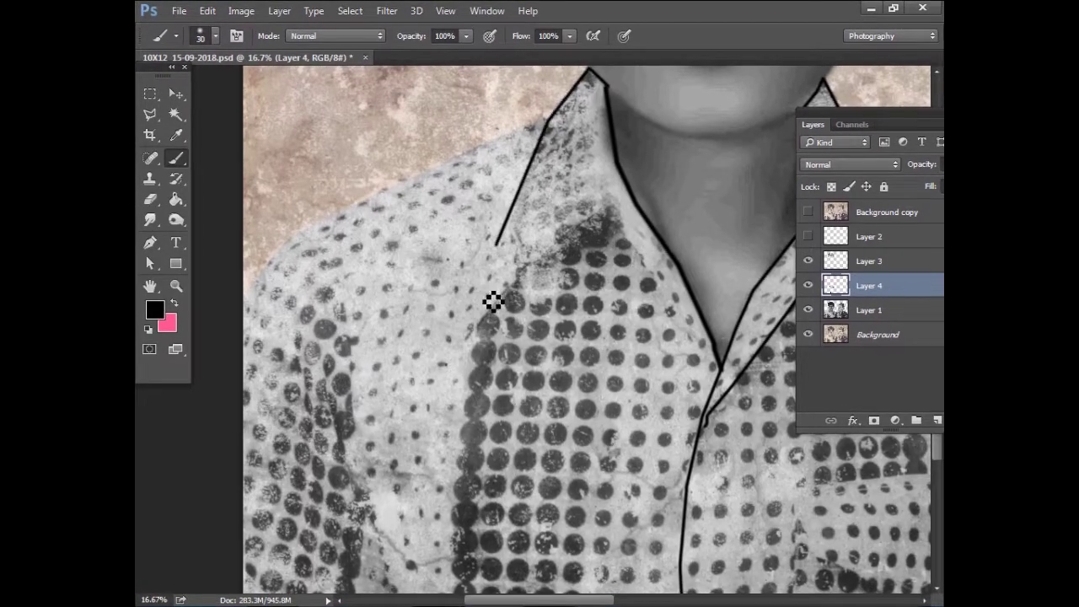
scroll(493, 350, "up", 2)
scroll(482, 354, "up", 1)
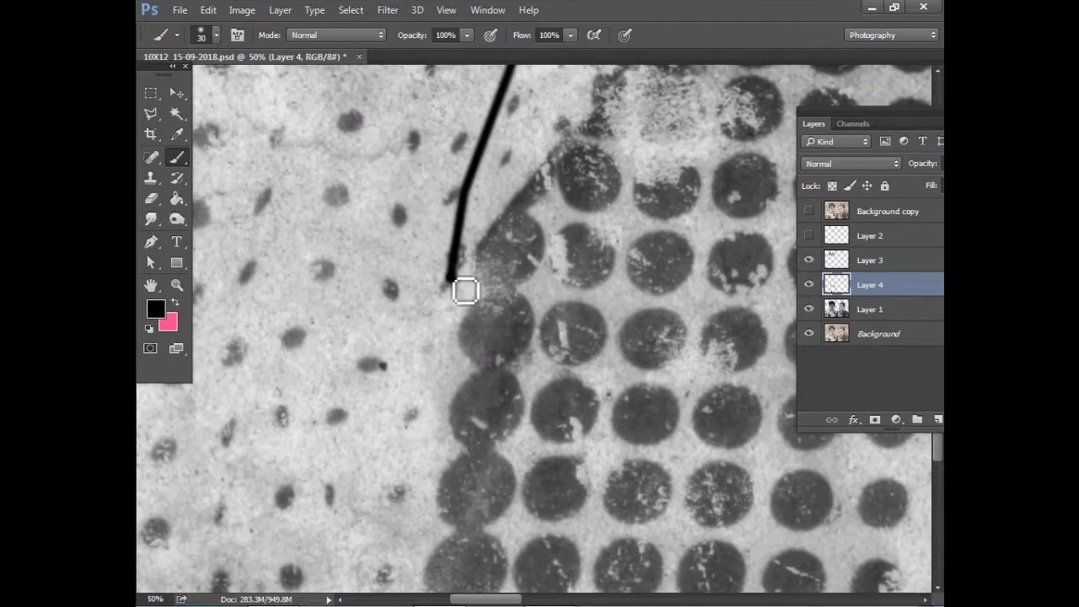
scroll(461, 270, "down", 2)
mouse_move(424, 309)
left_mouse_down()
mouse_move(542, 188)
mouse_move(617, 164)
mouse_move(495, 174)
left_mouse_up()
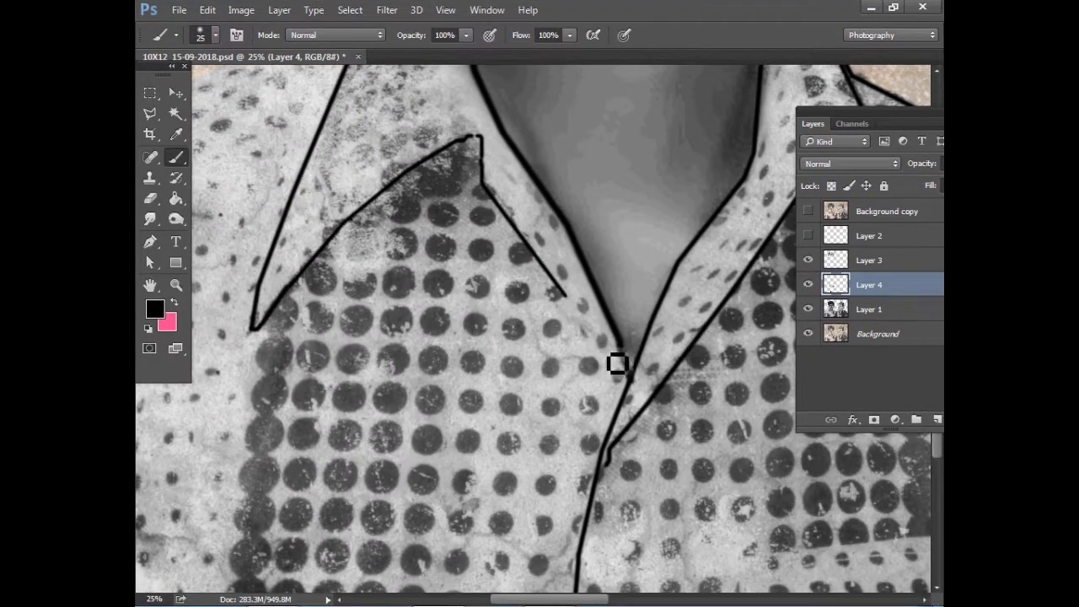
left_click_drag(571, 306, 640, 390)
key("ctrl+minus")
key("ctrl+minus")
key("ctrl+minus")
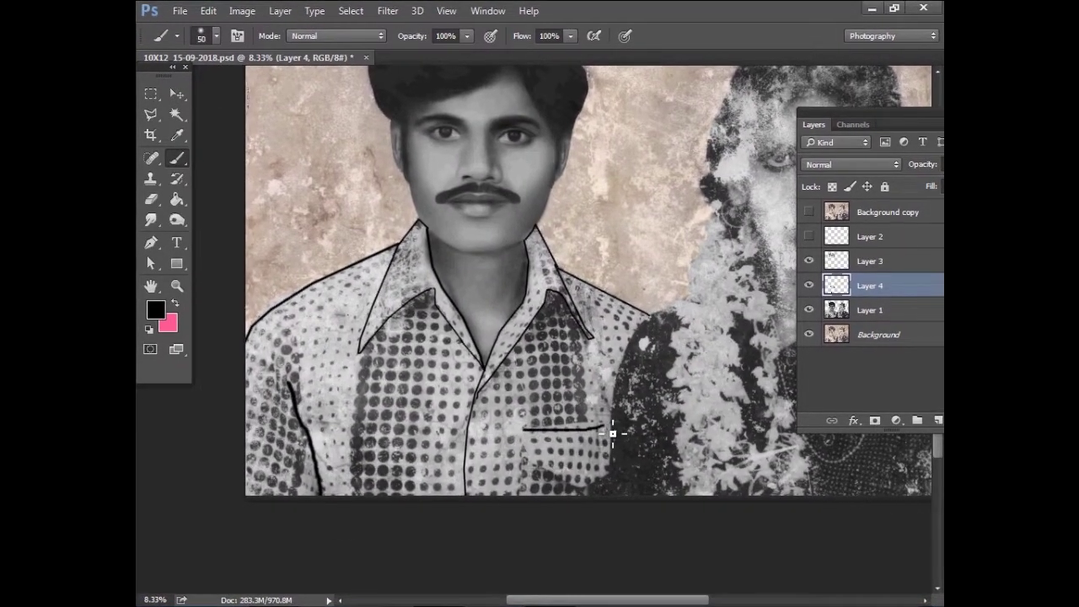
left_click_drag(531, 462, 592, 494)
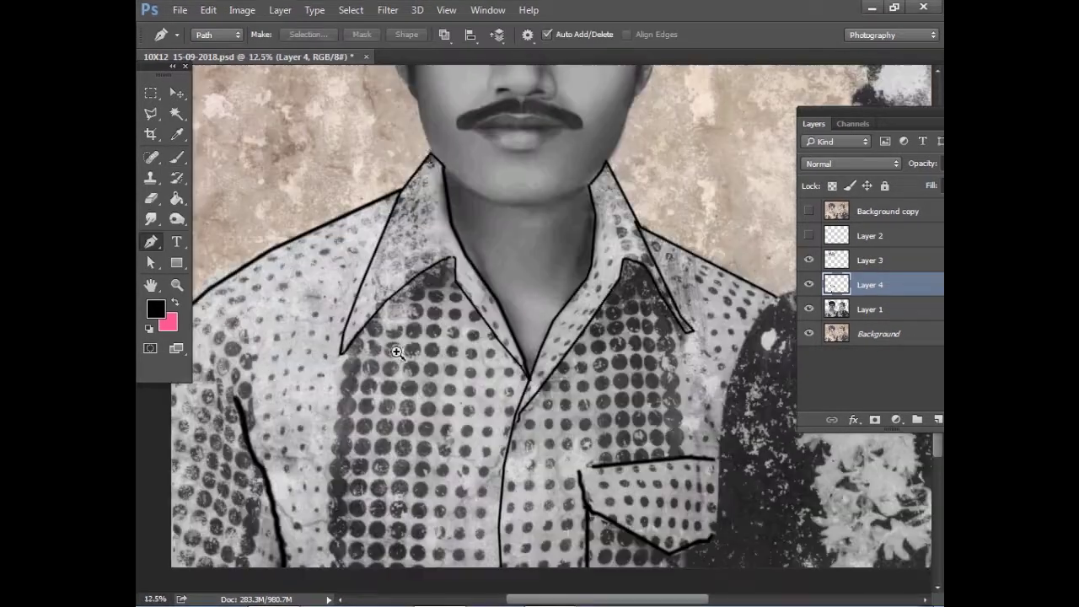
Trace a Pen path around the collar, the shirt's left side, bottom, right side and shoulder
key("p")
scroll(392, 341, "up", 1)
scroll(375, 251, "down", 1)
left_click(411, 187)
left_click(390, 207)
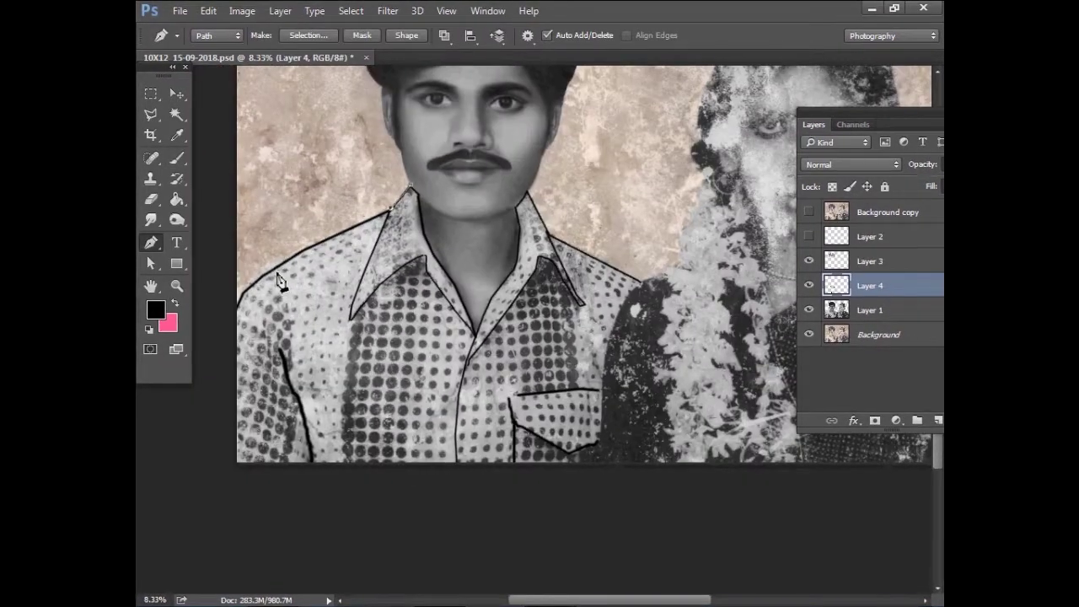
left_click(279, 244)
left_click(205, 280)
left_click(194, 403)
left_click(205, 485)
left_click(557, 491)
left_click(603, 474)
left_click_drag(645, 273, 593, 233)
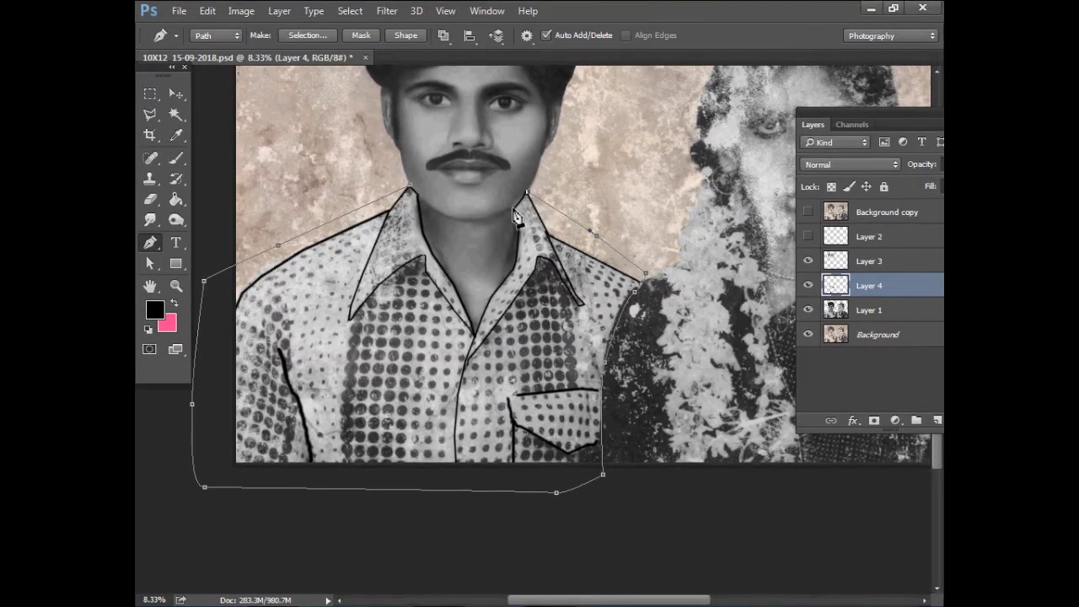
Close the shirt path with points and a curve along the neck and collar
scroll(517, 217, "up", 3)
left_click(520, 205)
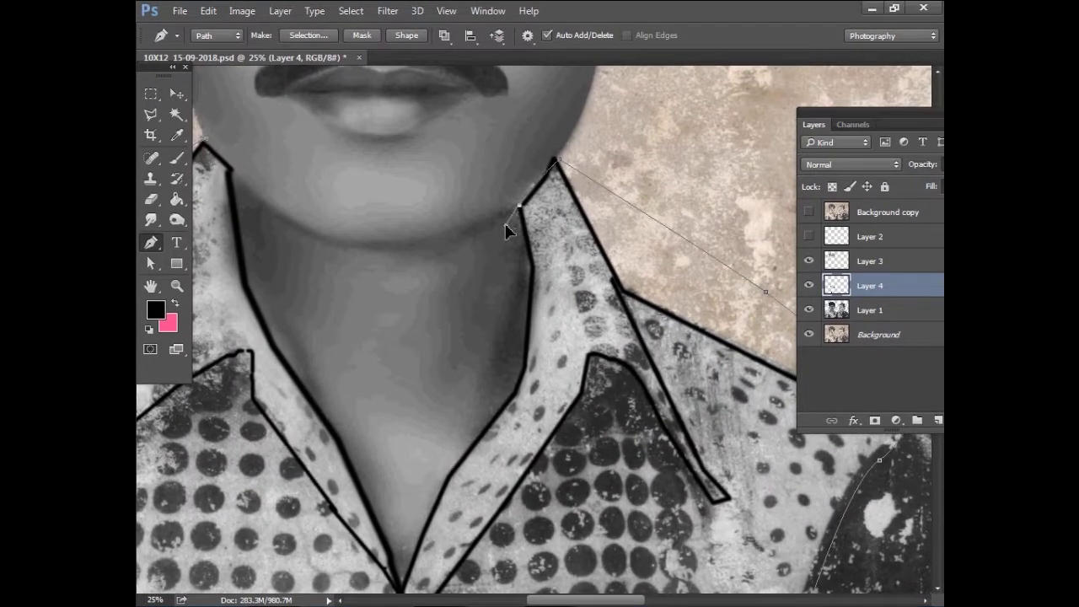
scroll(541, 167, "up", 2)
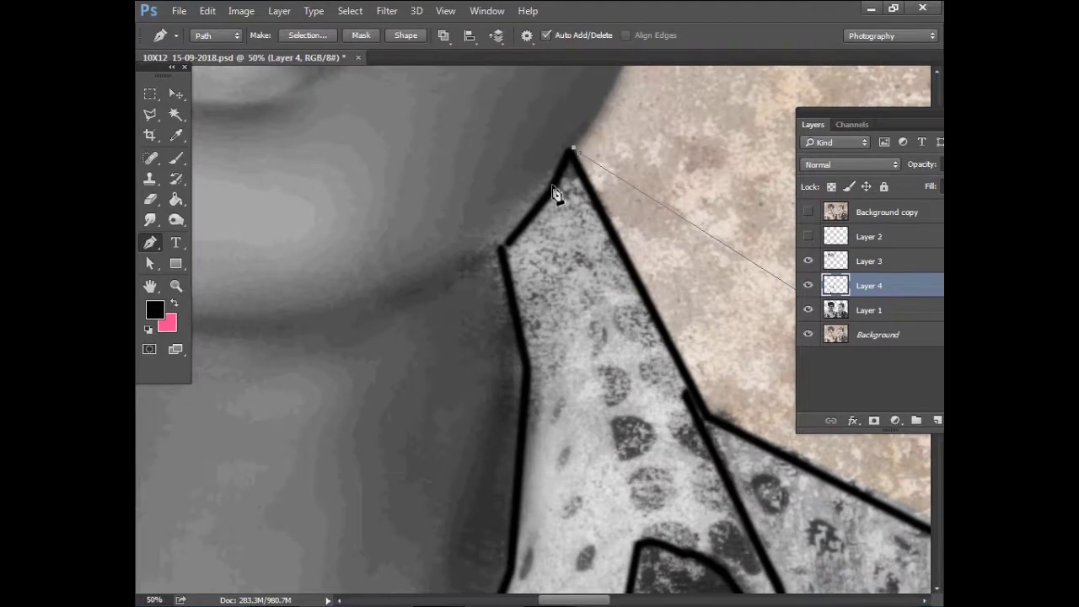
scroll(501, 241, "down", 2)
left_click(554, 270)
left_click(539, 381)
left_click(521, 408)
scroll(541, 336, "down", 1)
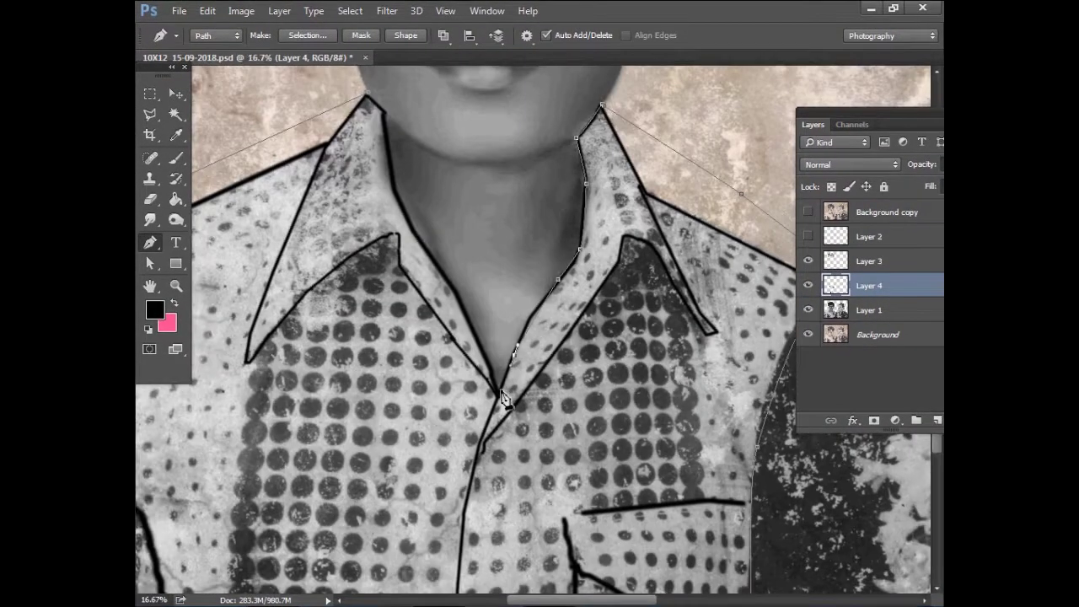
left_click(422, 243)
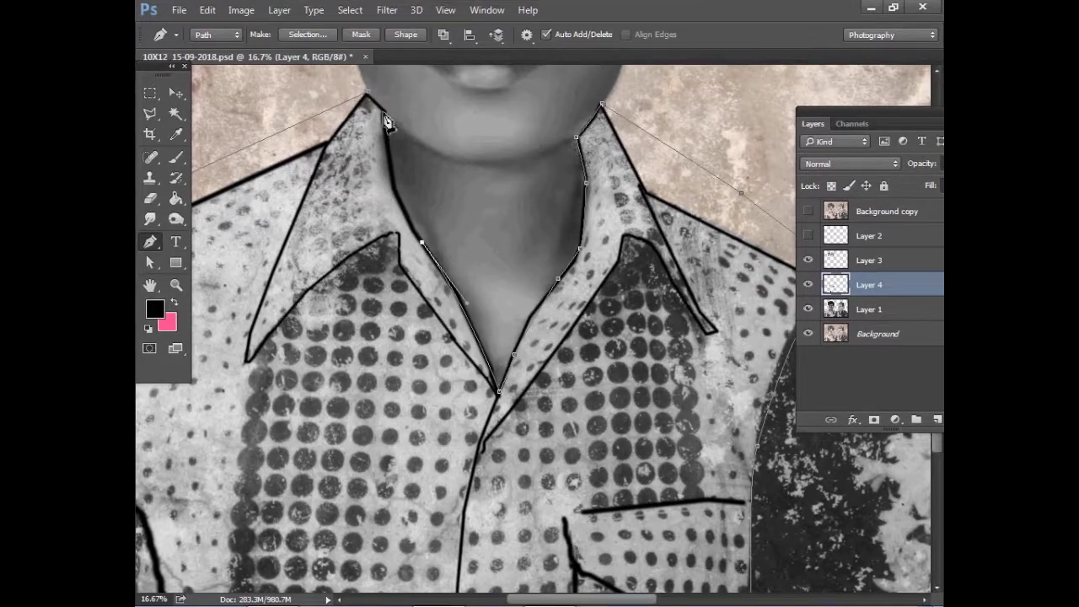
left_click_drag(386, 121, 386, 337)
scroll(387, 337, "down", 1)
scroll(534, 405, "down", 5)
Turn the path into a feathered selection and add new Layer 5 above Layer 1
key("alt+bracketleft")
key("ctrl+Return")
key("shift+F6")
key("Return")
key("ctrl+j")
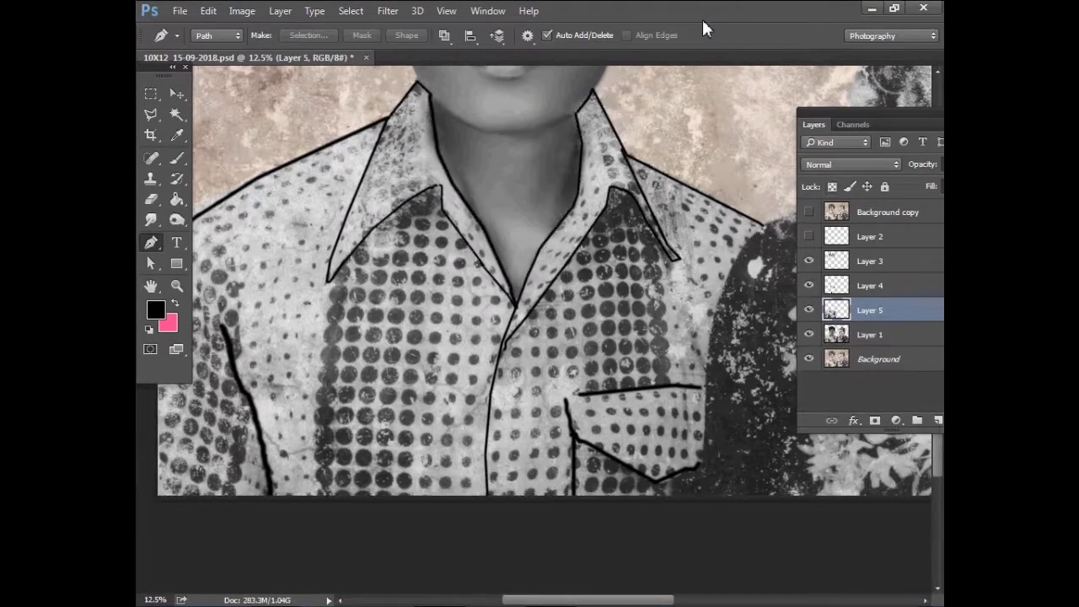
key("v")
scroll(574, 361, "up", 1)
Fill the shirt selection on Layer 5 with light grey, then hide Layer 5 and select Layer 1
key("b")
scroll(510, 348, "down", 1)
left_click(517, 321, "alt")
key("alt+BackSpace")
key("v")
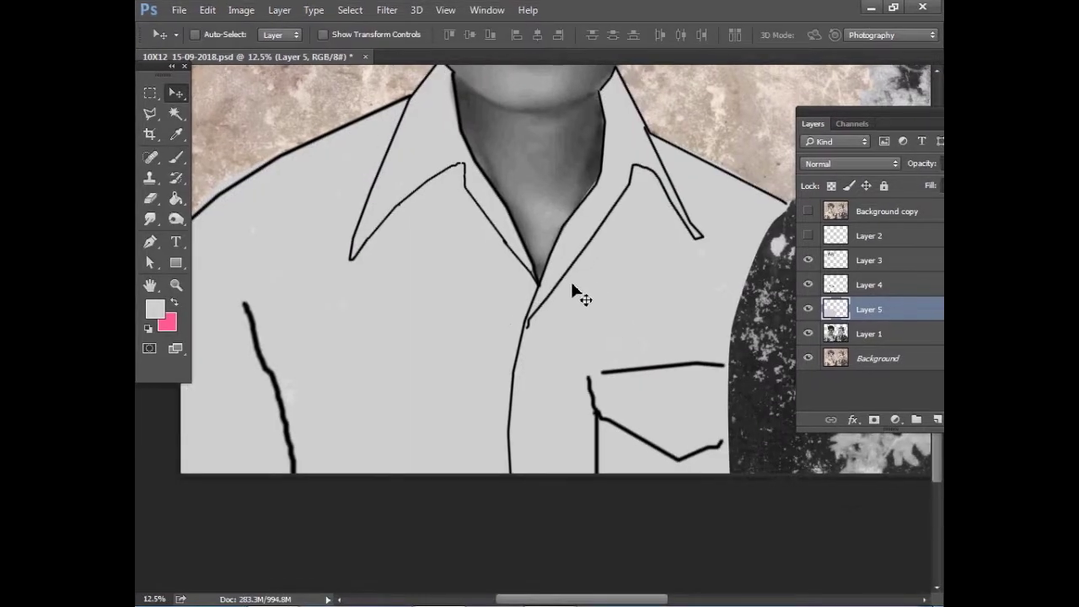
left_click(808, 309)
left_click(869, 334)
Quick Select the vertical column of shirt dots plus a neighbouring dot
scroll(439, 337, "up", 1)
scroll(470, 315, "up", 1)
key("w")
key("shift+w")
left_click_drag(420, 292, 414, 344)
left_click_drag(422, 251, 457, 291)
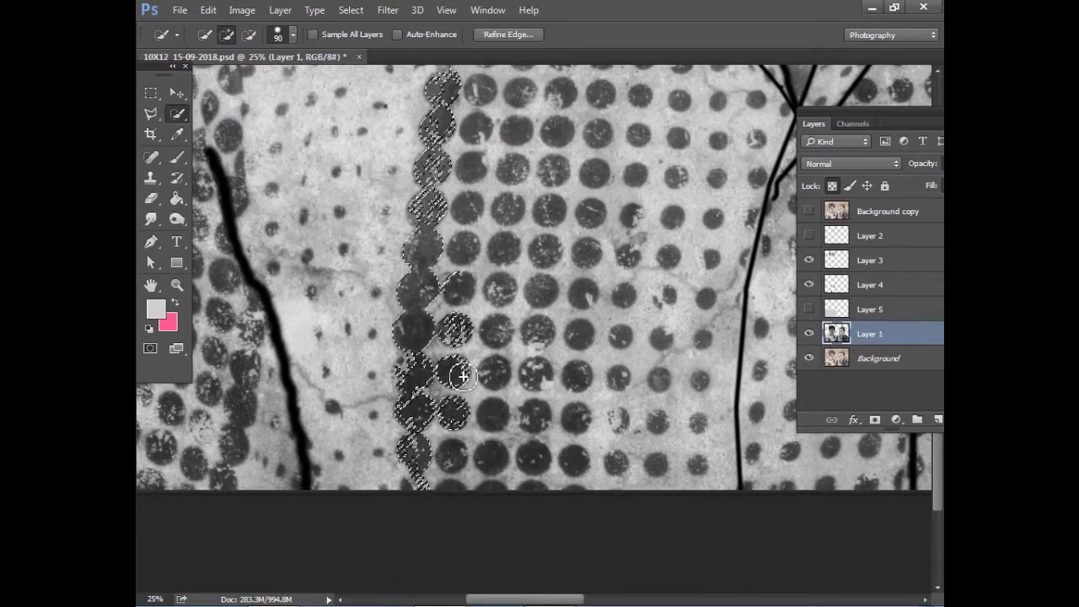
key("ctrl+h")
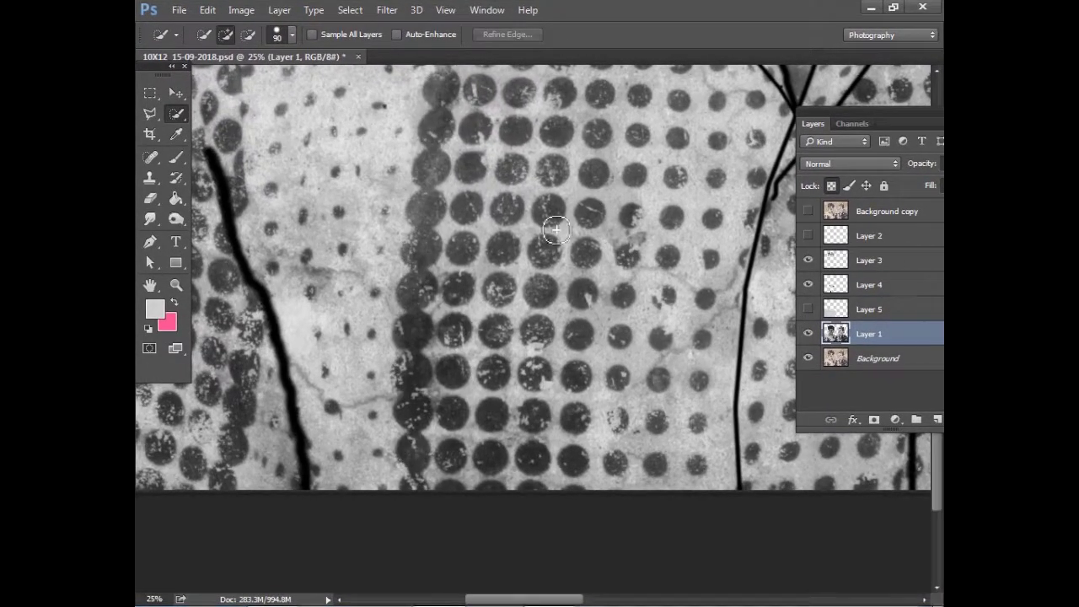
Set up a 175 px hard round Brush with near-black paint
key("o")
right_click(177, 163)
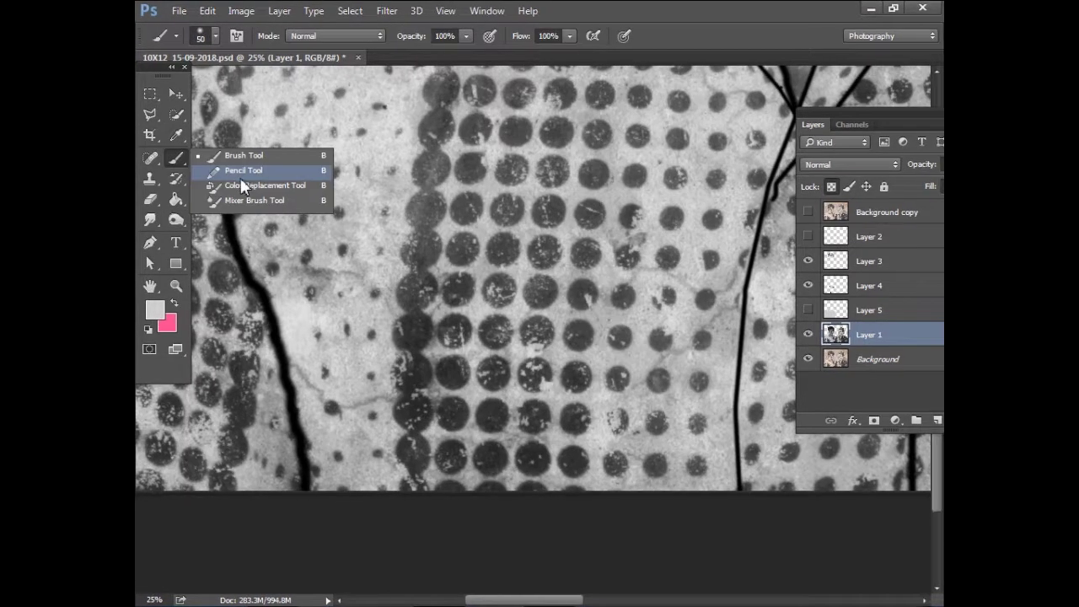
left_click(241, 152)
right_click(429, 111)
left_click(706, 34)
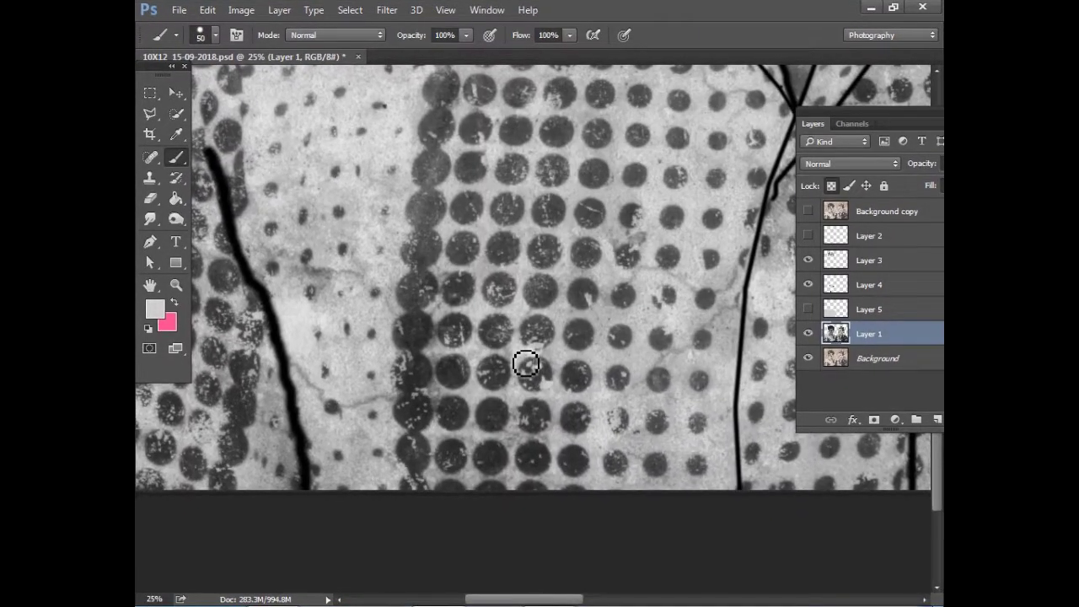
key("bracketright")
key("bracketright")
key("bracketright")
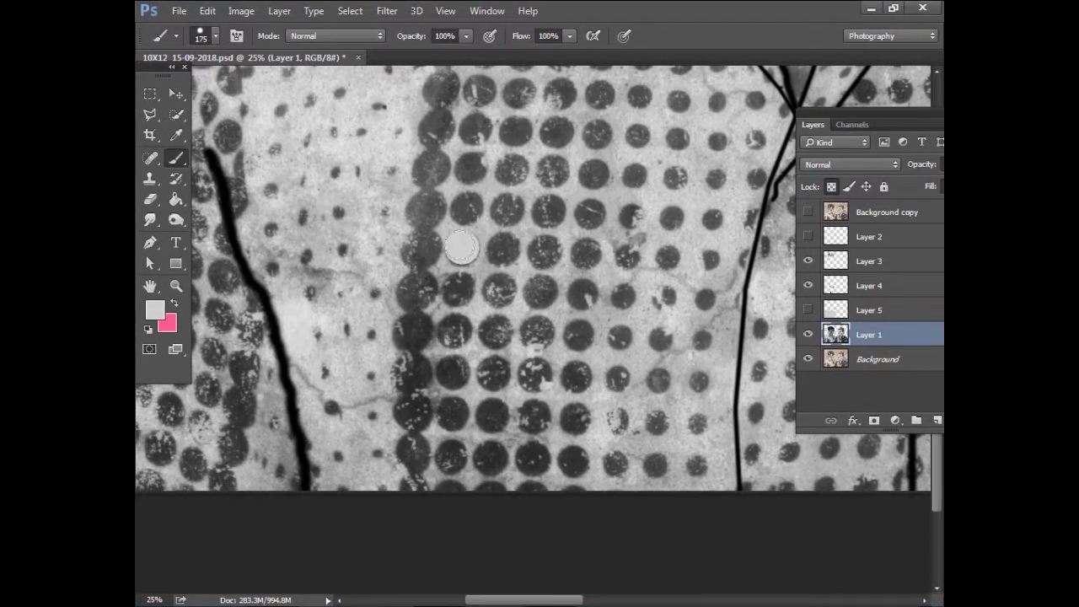
left_click(155, 311)
key("Return")
Stamp solid black dots over the top row and down the first halftone column
left_click(466, 209)
left_click(548, 208)
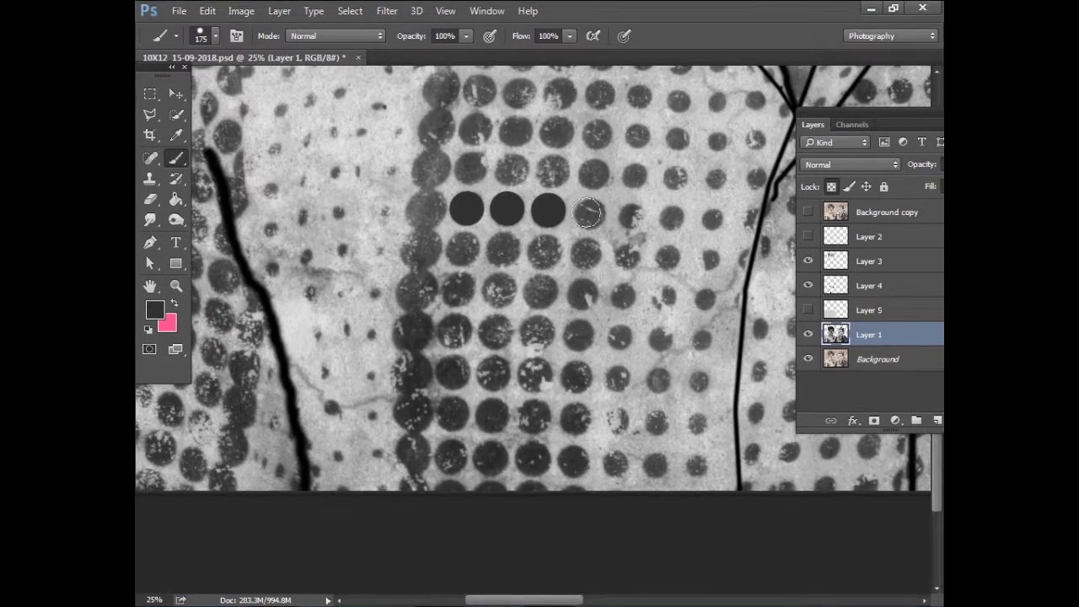
left_click(588, 214)
key("bracketright")
left_click(423, 207)
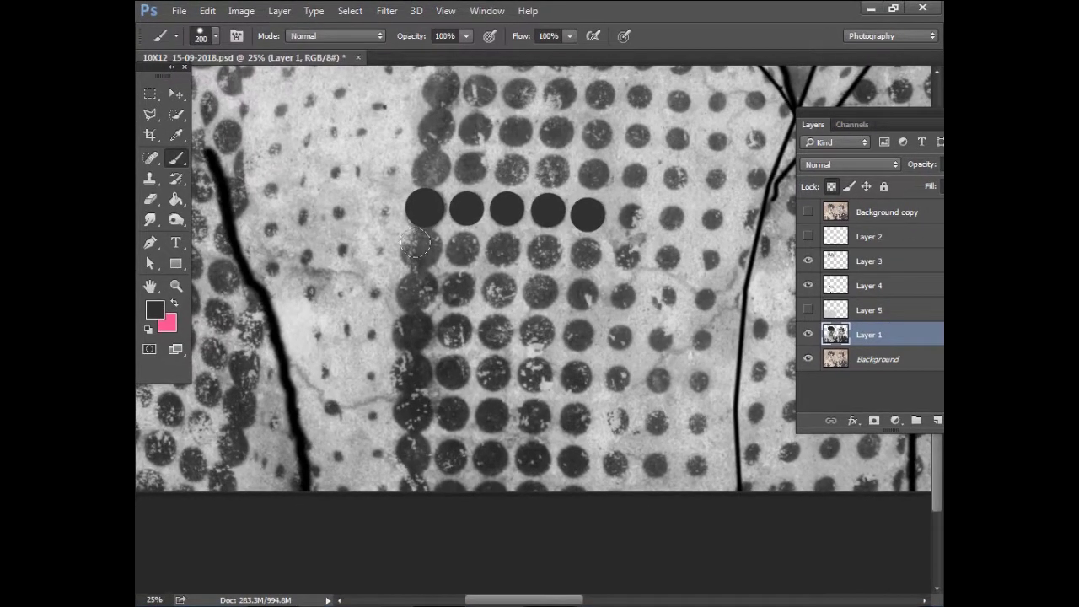
key("ctrl+alt+z")
key("ctrl+alt+z")
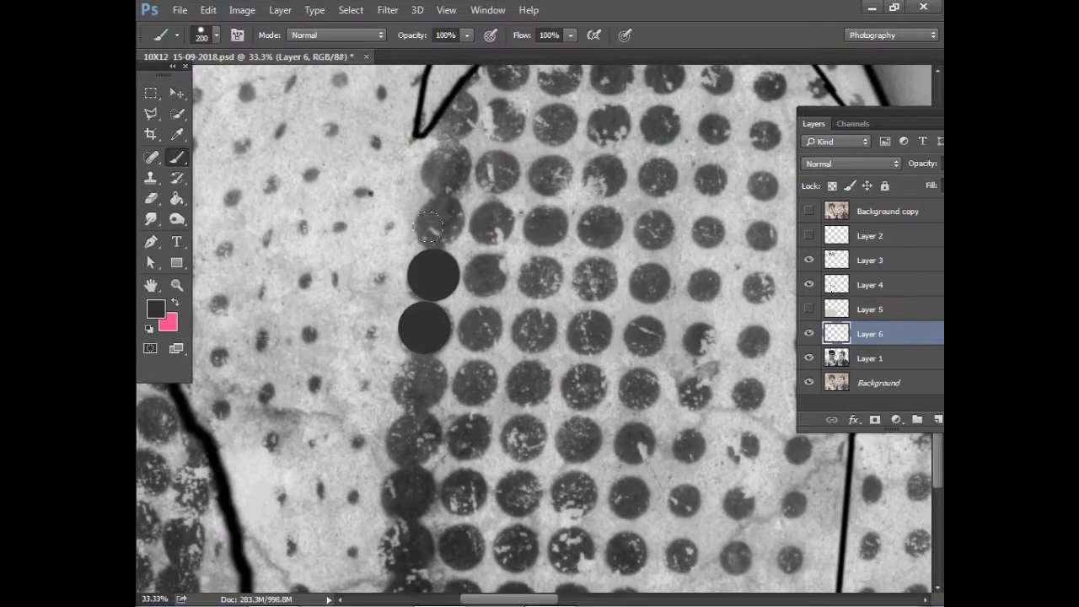
left_click(456, 116)
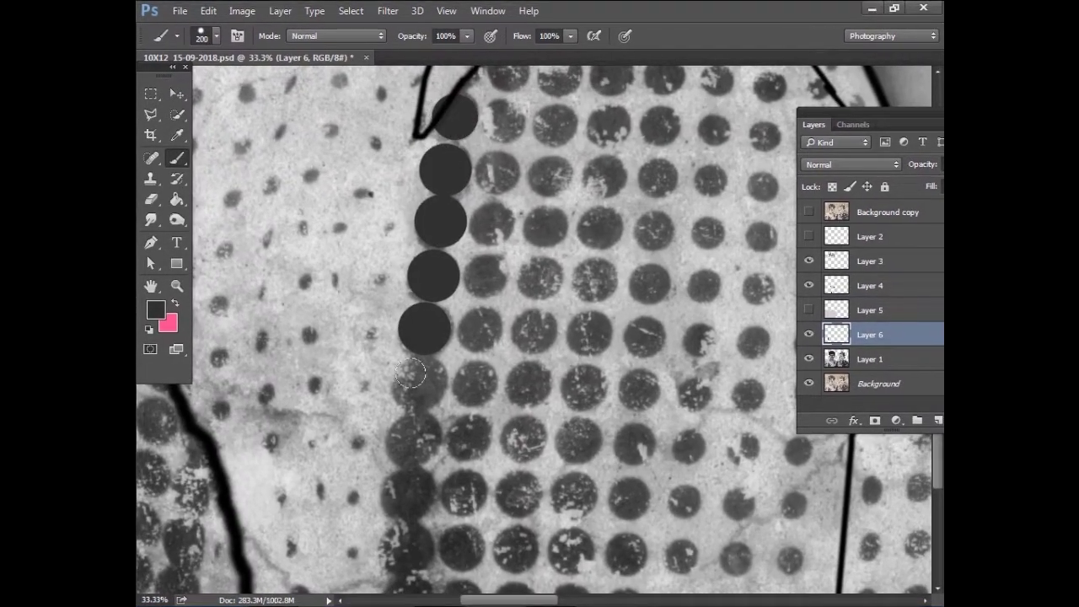
left_click(419, 381)
Stamp a small and a larger black dot near the collar, varying brush size 175–250
key("bracketright")
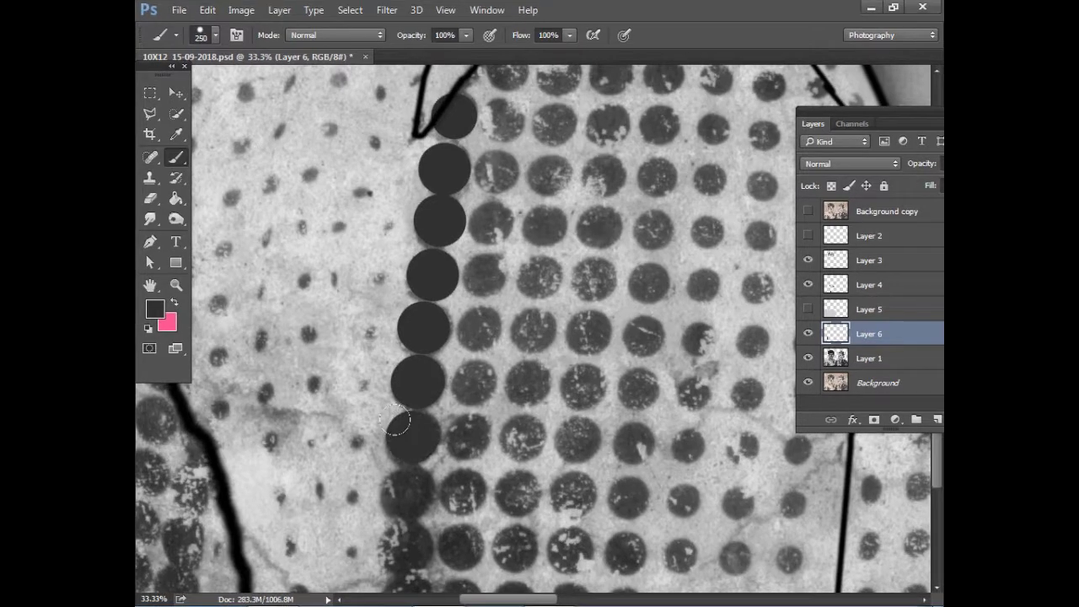
left_click_drag(392, 482, 442, 278)
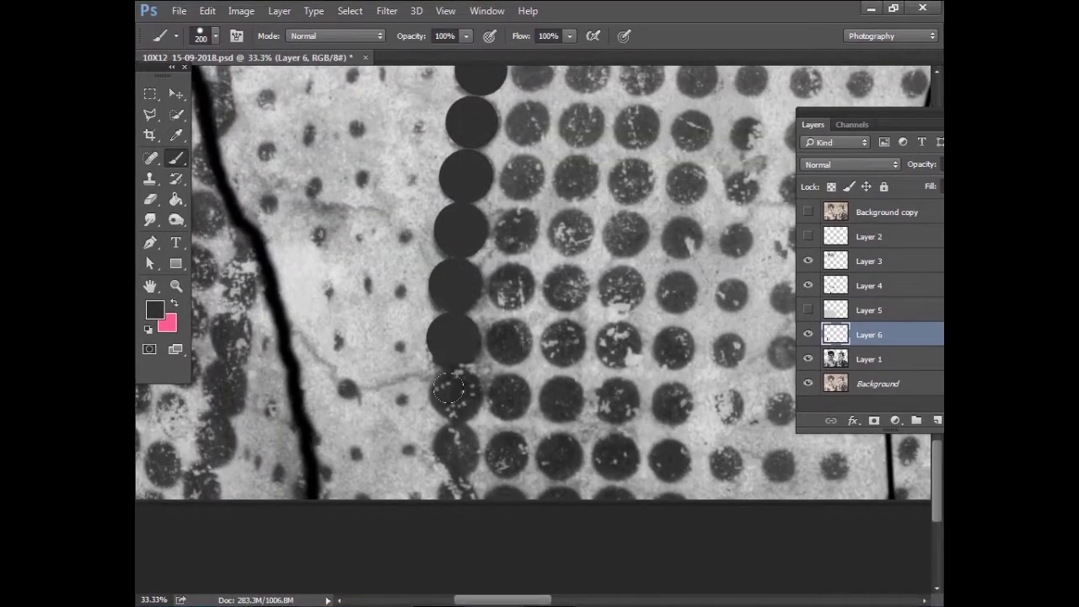
scroll(459, 363, "up", 5)
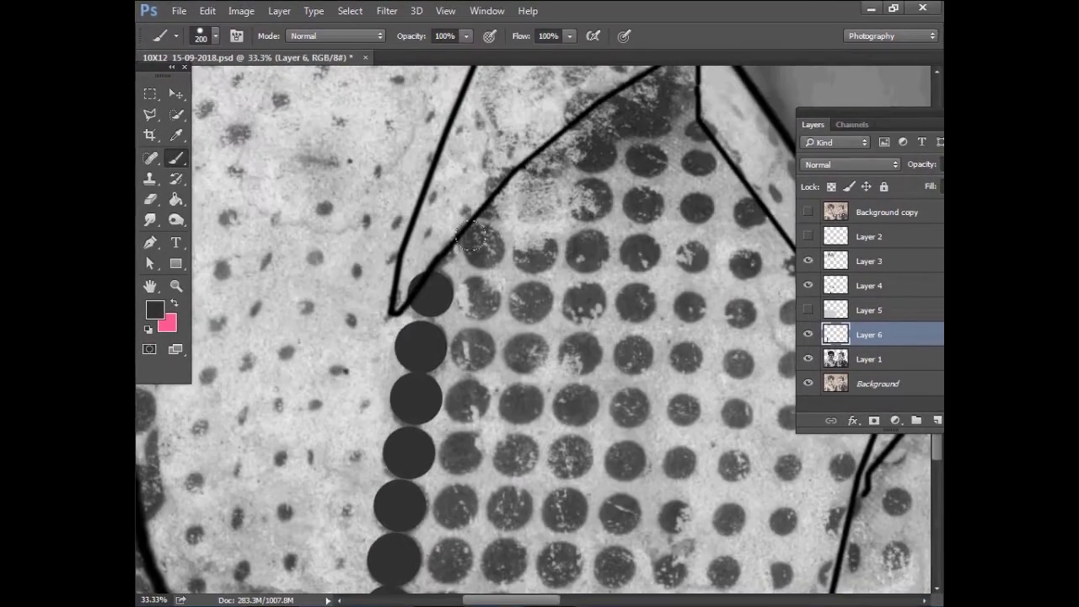
key("bracketleft")
left_click(438, 251)
key("bracketright")
left_click(483, 245)
Pan along the dot column down to the shirt's bottom edge and back up
left_click_drag(473, 289, 516, 152)
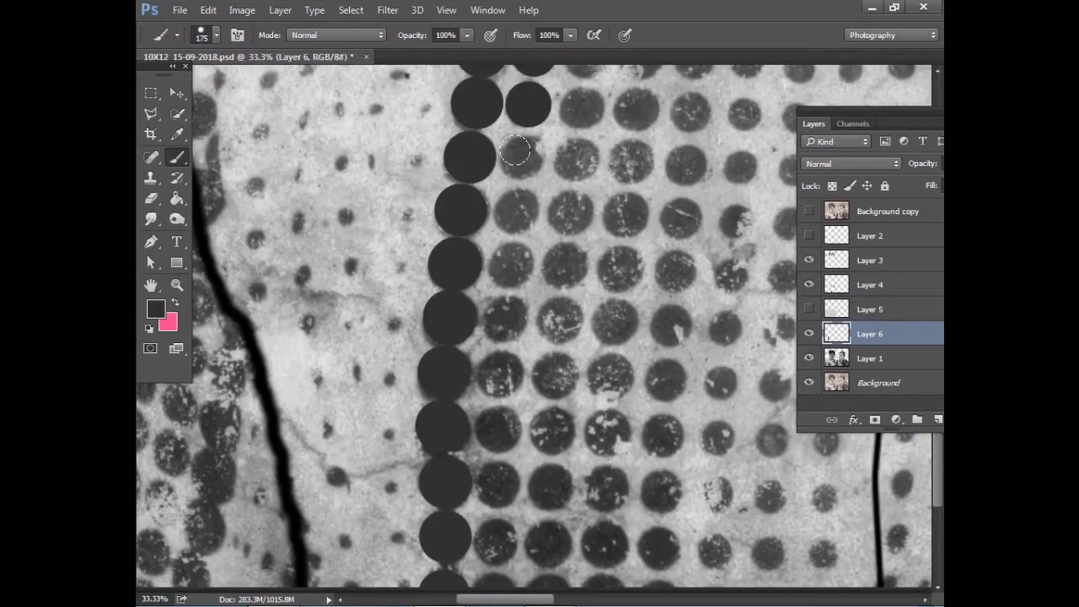
left_click_drag(490, 367, 500, 260)
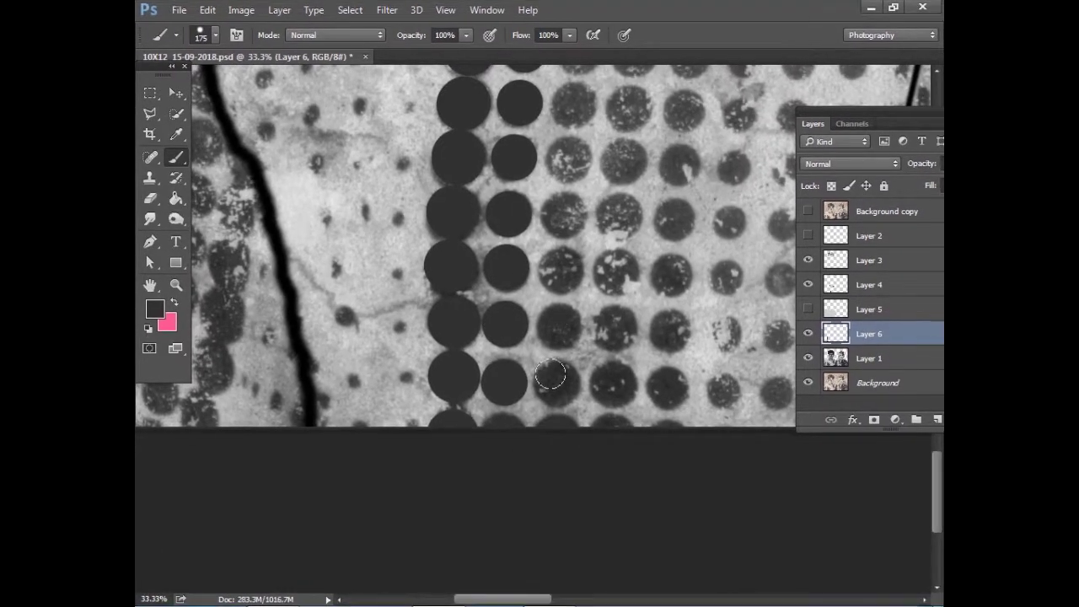
left_click_drag(567, 155, 536, 289)
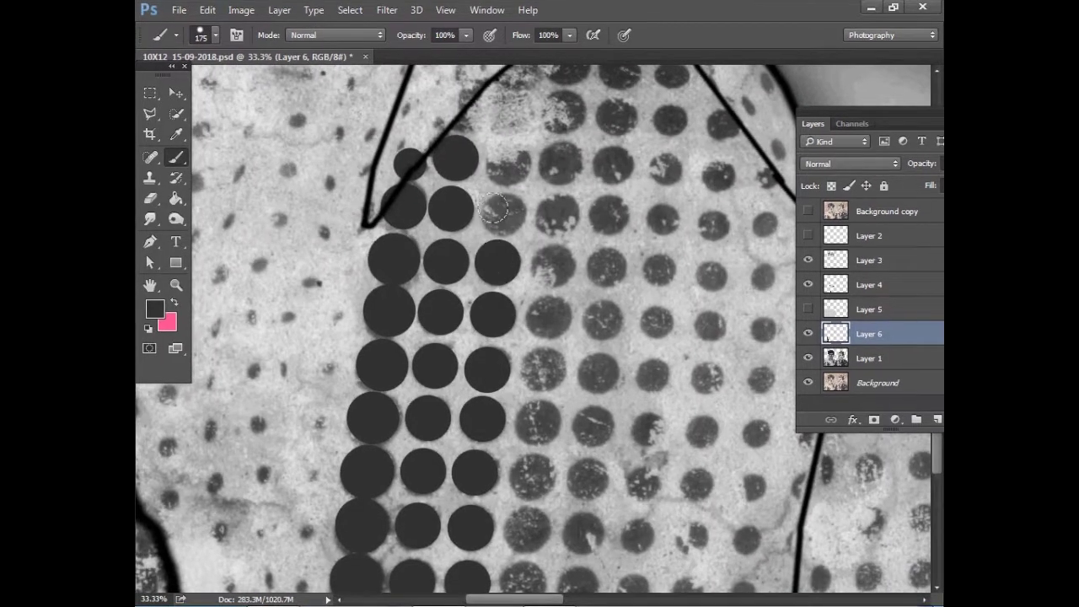
left_click_drag(495, 209, 496, 270)
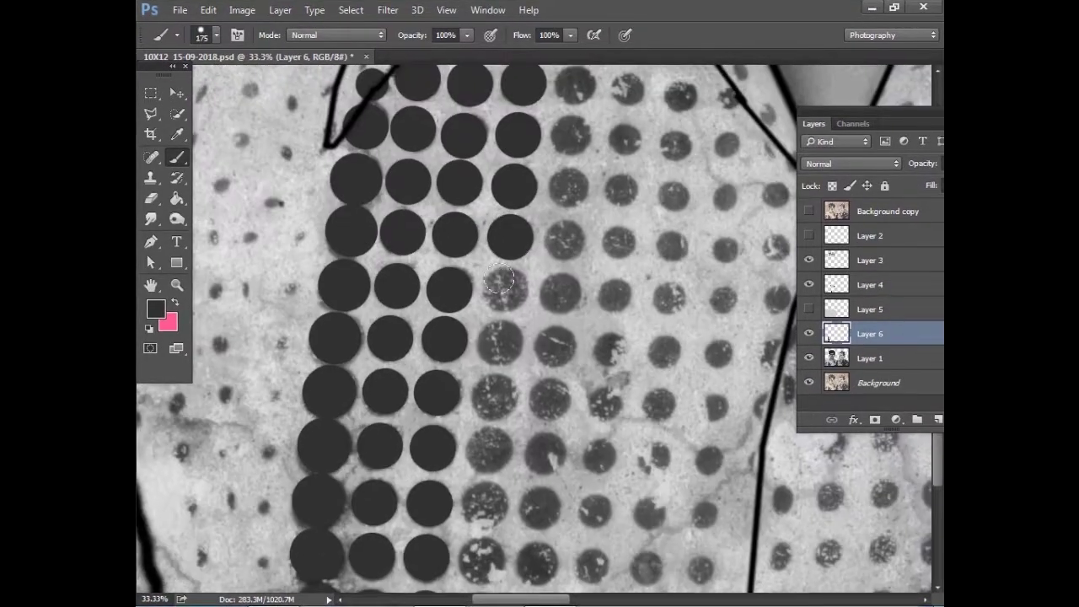
left_click_drag(494, 336, 521, 255)
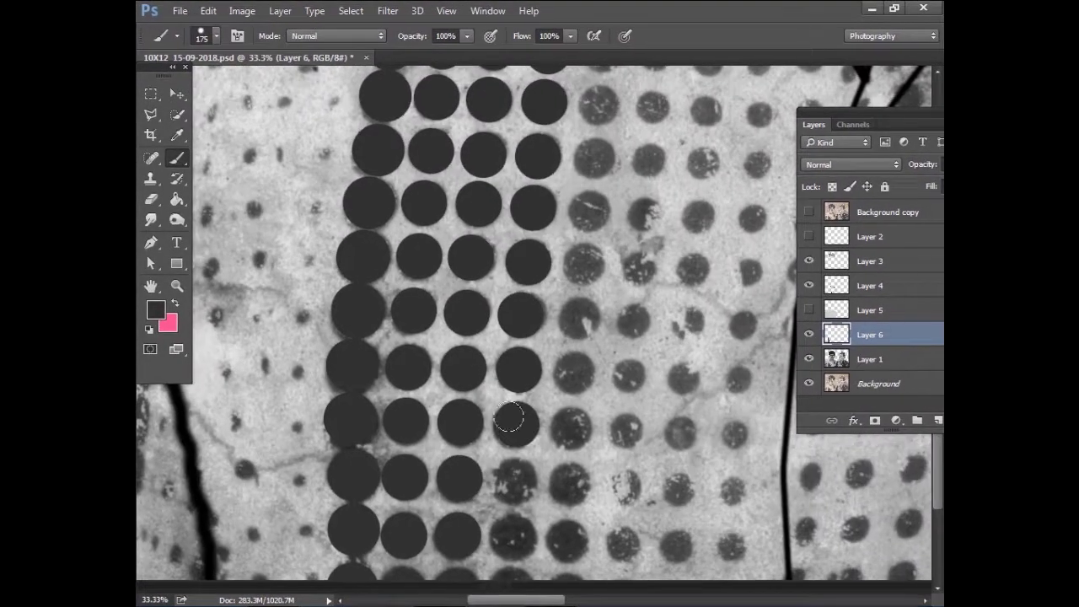
left_click_drag(505, 532, 515, 382)
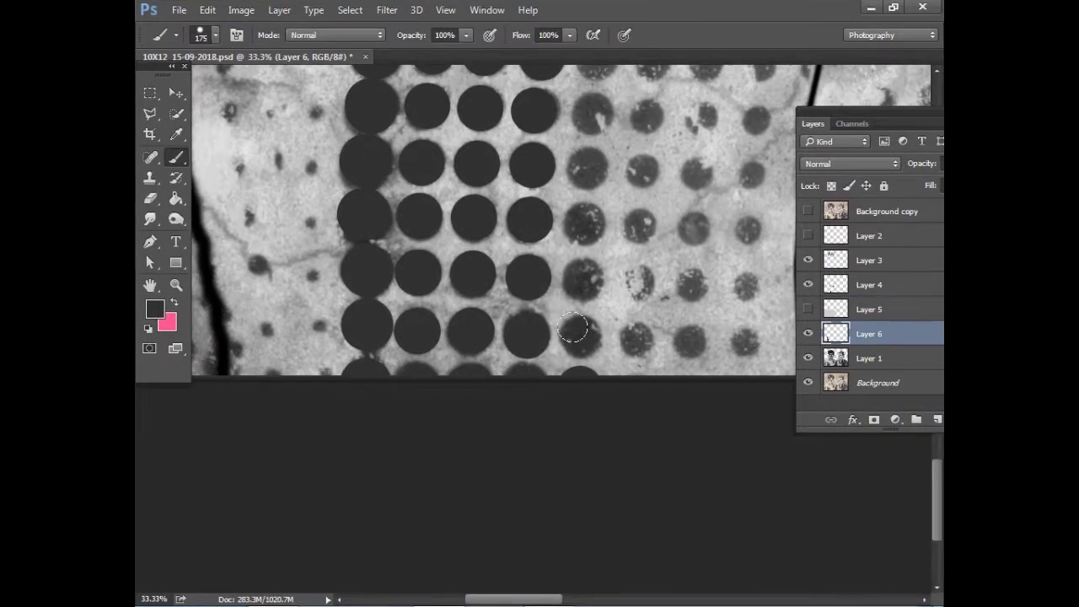
scroll(573, 329, "up", 3)
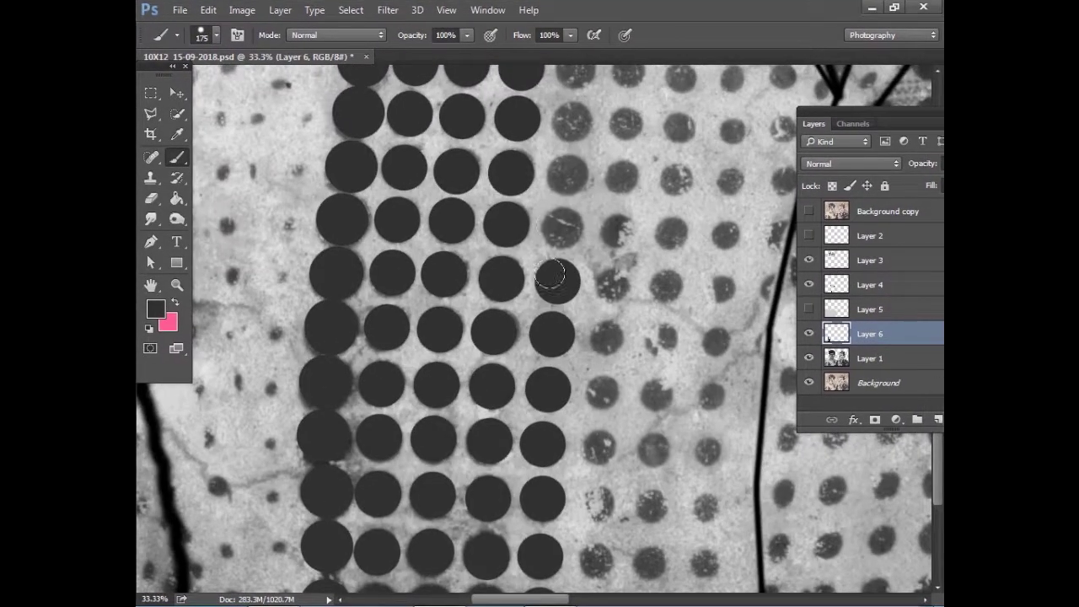
left_click_drag(558, 225, 537, 303)
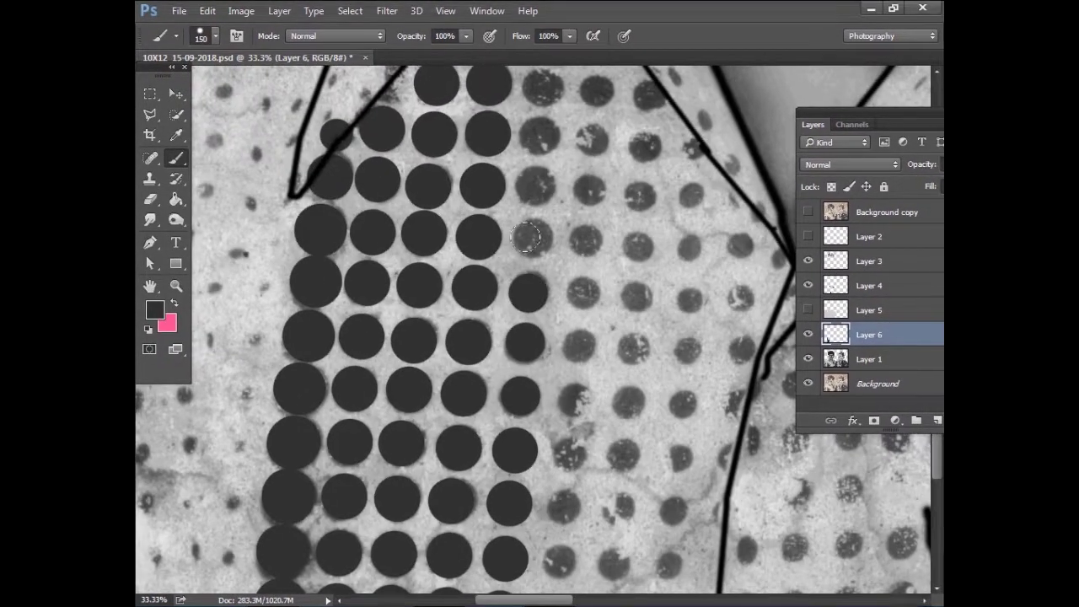
scroll(524, 238, "up", 5)
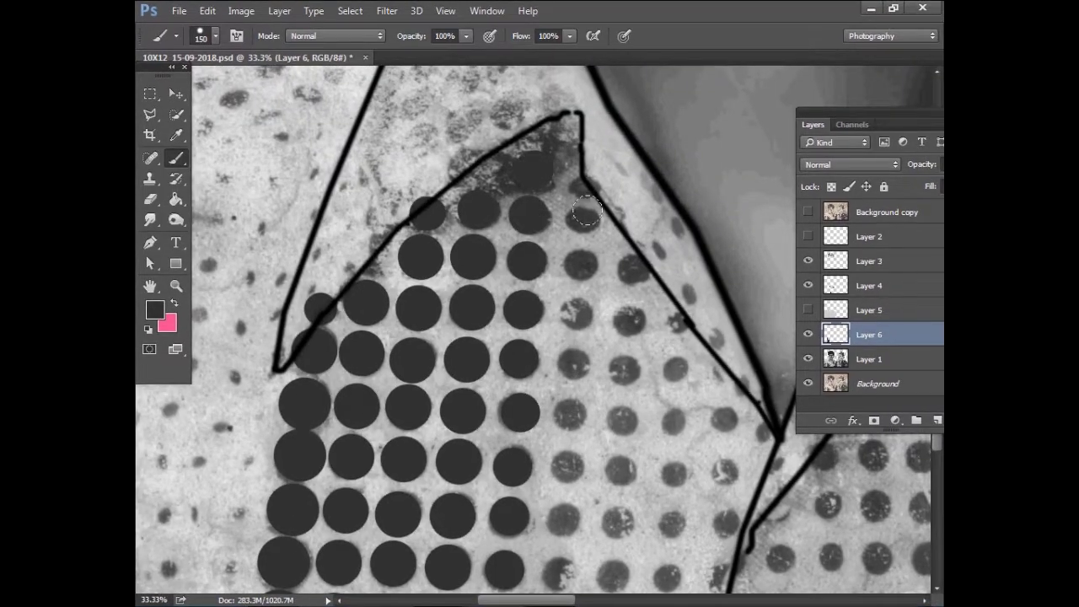
right_click(584, 218)
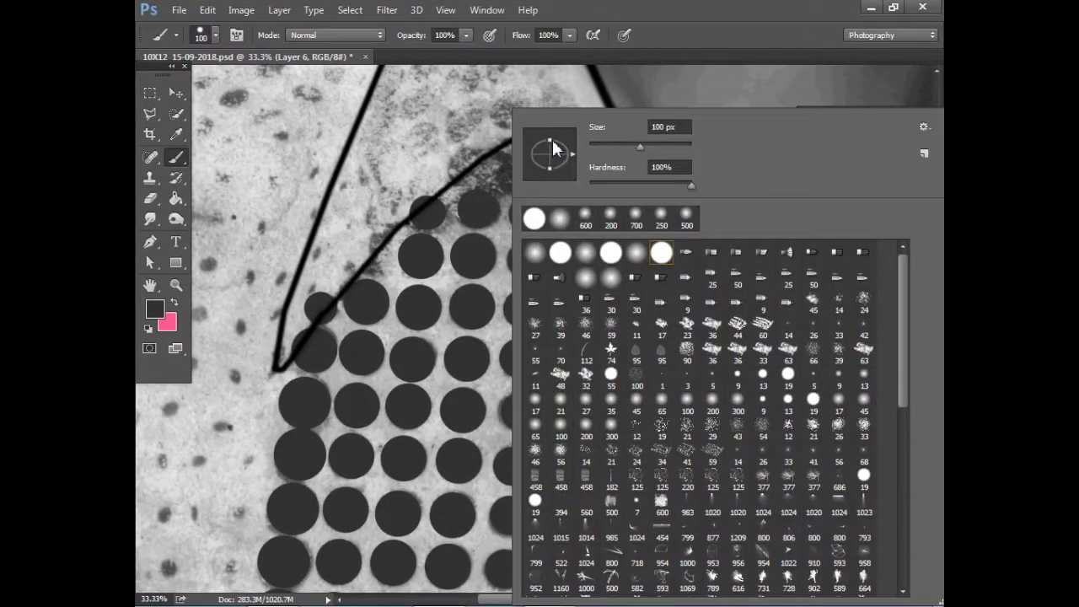
With a 125 px brush, paint solid dark dots near the collar and upper left shirt front
key("Escape")
key("bracketright")
left_click_drag(480, 160, 540, 175)
right_click(541, 175)
key("Escape")
left_click(531, 170)
left_click(577, 313)
left_click(628, 320)
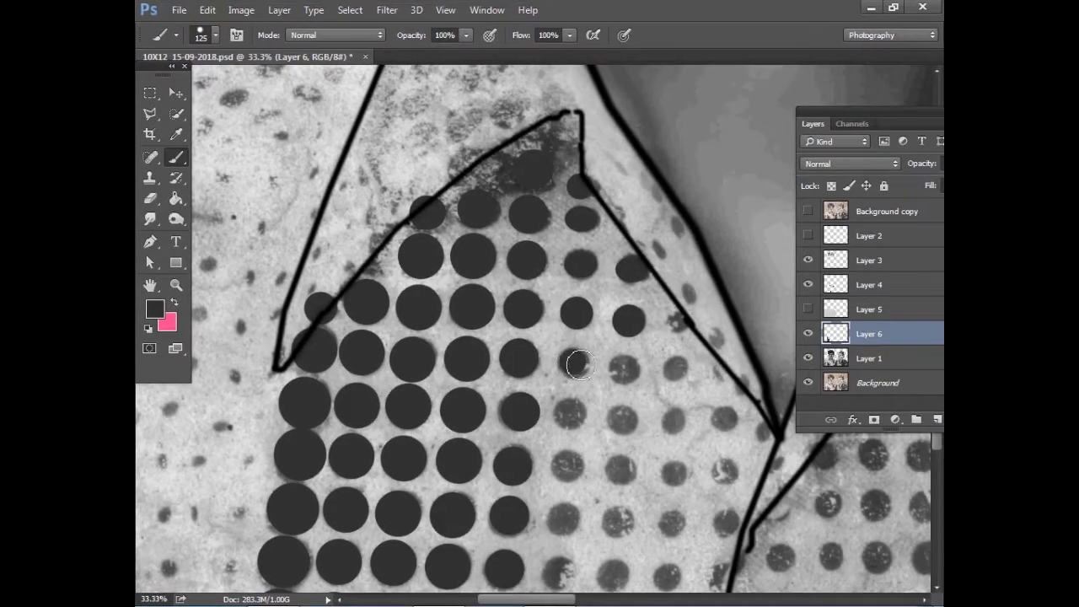
left_click(622, 371)
left_click(622, 469)
Paint the lower rows of left-front dots solid, dropping the brush to 100 px
scroll(562, 438, "down", 3)
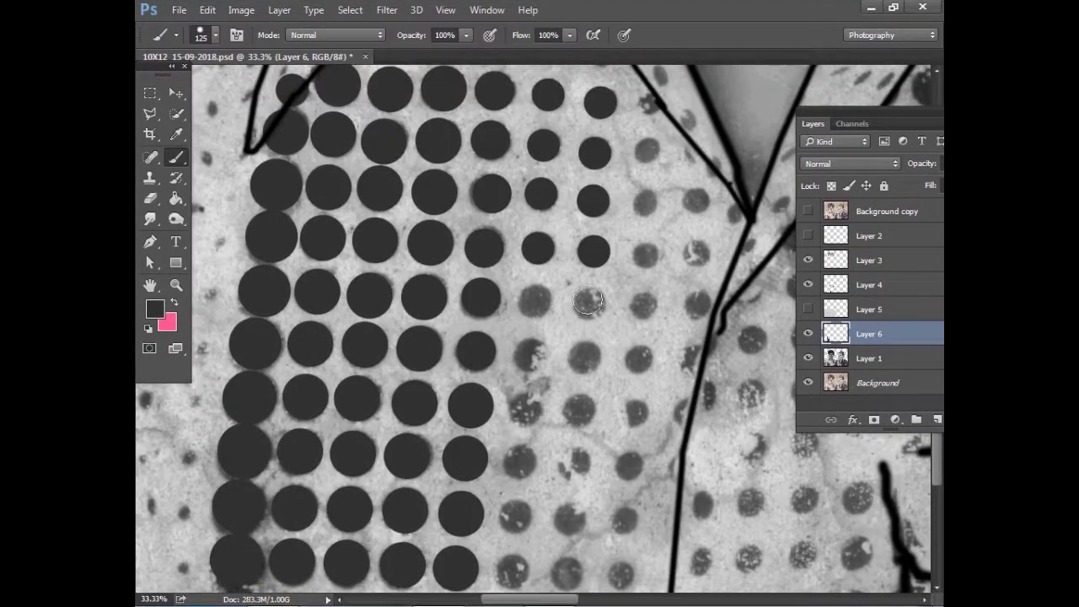
scroll(532, 337, "down", 1)
left_click(537, 308)
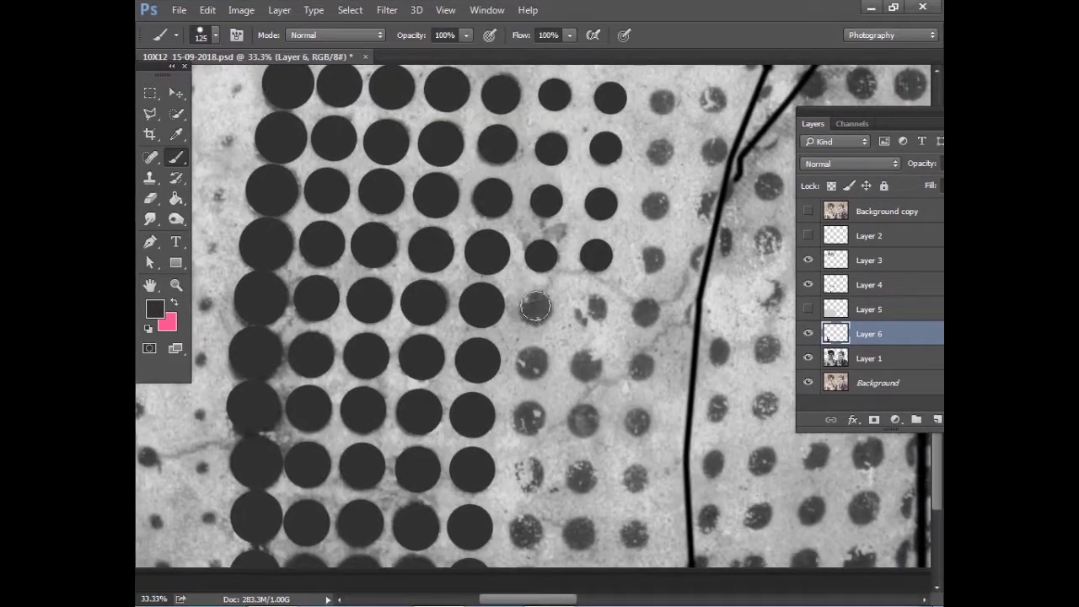
left_click(532, 364)
left_click(585, 367)
left_click(529, 417)
left_click(577, 422)
key("bracketleft")
left_click(529, 475)
left_click(580, 478)
left_click(523, 533)
left_click(578, 534)
left_click(634, 534)
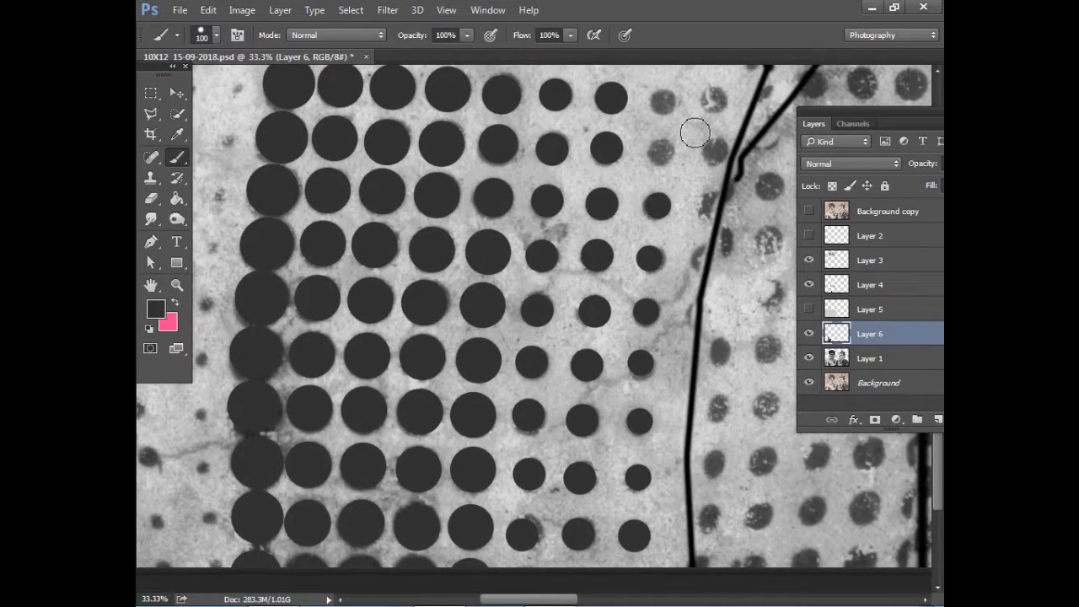
Paint the remaining dots beside the placket up to below the collar solid dark
left_click_drag(640, 478, 537, 360)
left_click(537, 360)
left_click(539, 308)
right_click(542, 153)
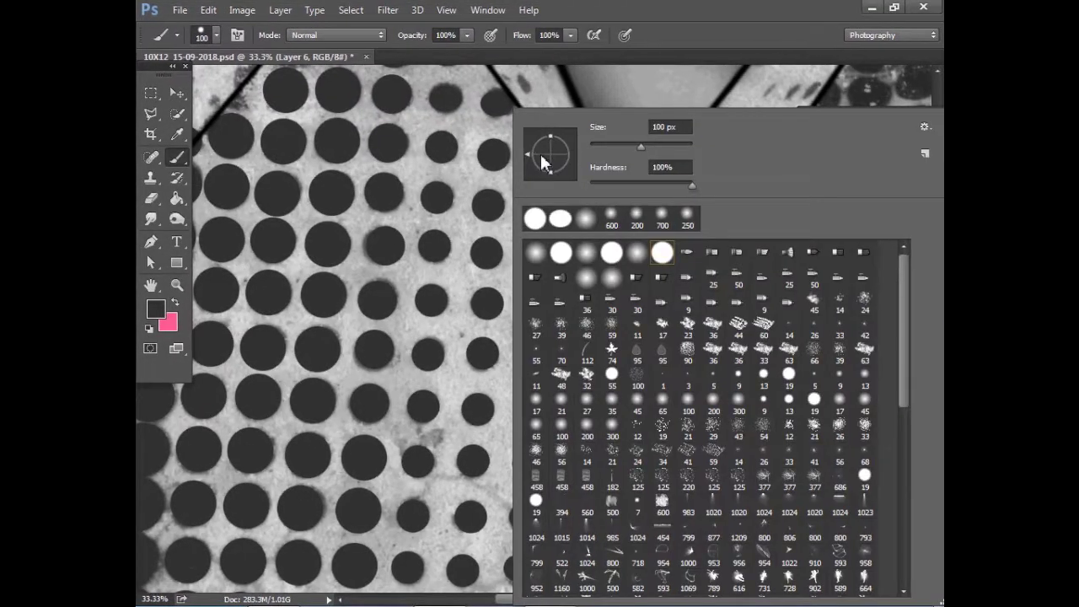
key("Escape")
left_click(537, 255)
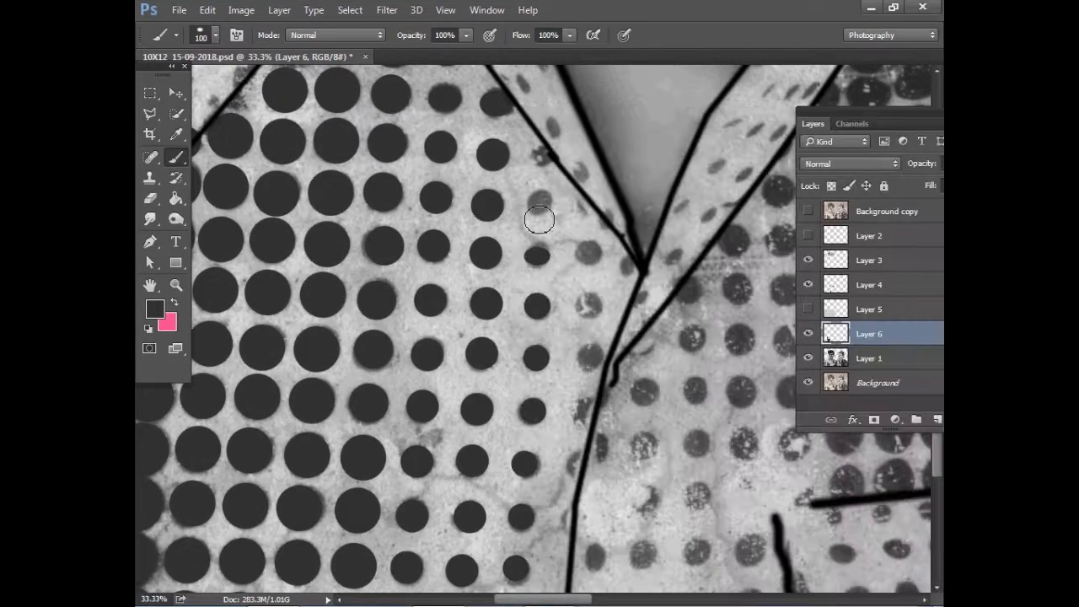
left_click(540, 202)
scroll(475, 337, "down", 3)
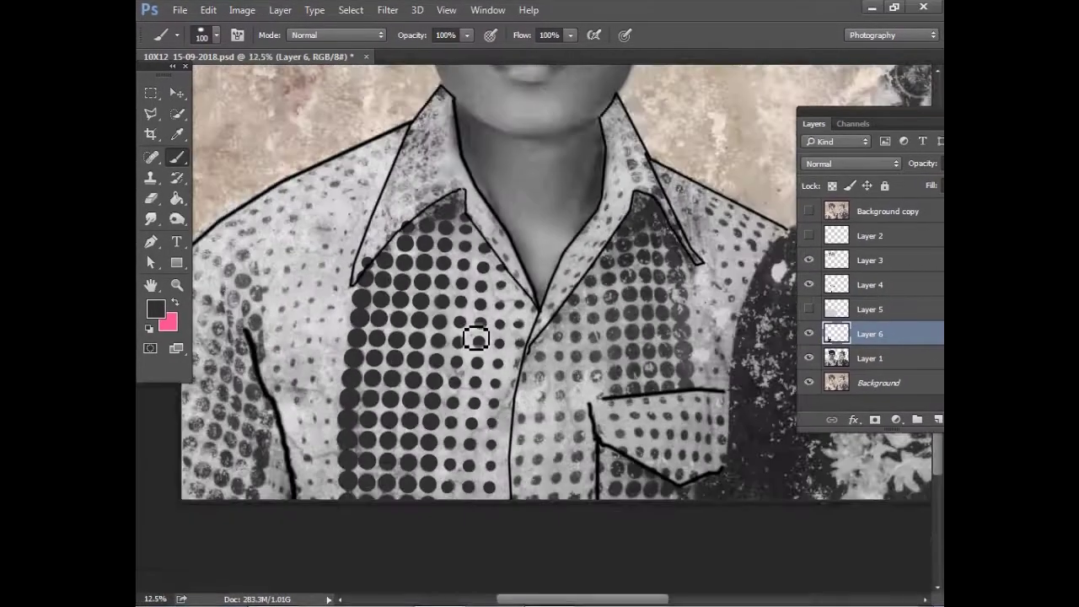
Move Layer 6 above Layer 5 in the layer stack
left_click_drag(892, 309, 891, 346)
key("v")
scroll(430, 328, "up", 2)
Warp the Layer 6 dots upward so they follow the left collar and shirt front
key("alt+bracketright")
key("ctrl+t")
right_click(458, 173)
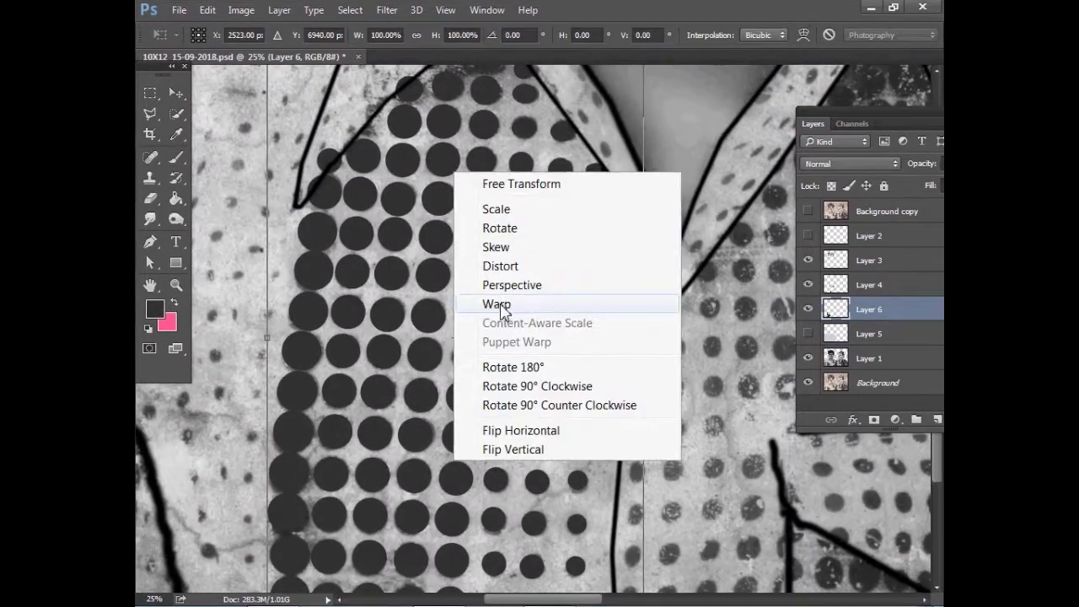
left_click(497, 303)
left_click_drag(376, 202, 394, 228)
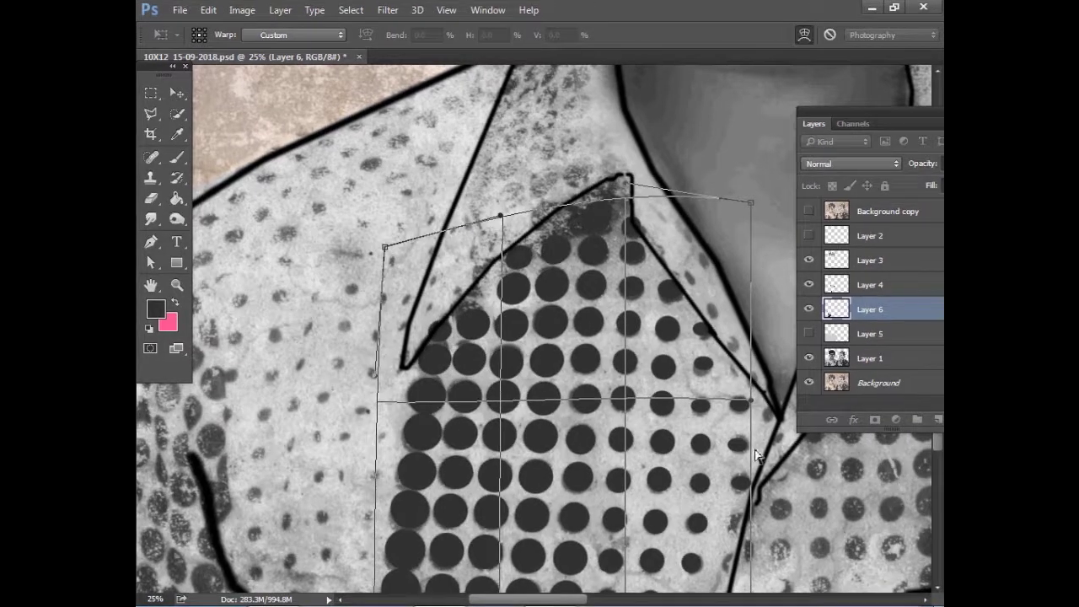
scroll(471, 327, "down", 3)
left_click_drag(386, 468, 393, 470)
scroll(585, 392, "up", 5)
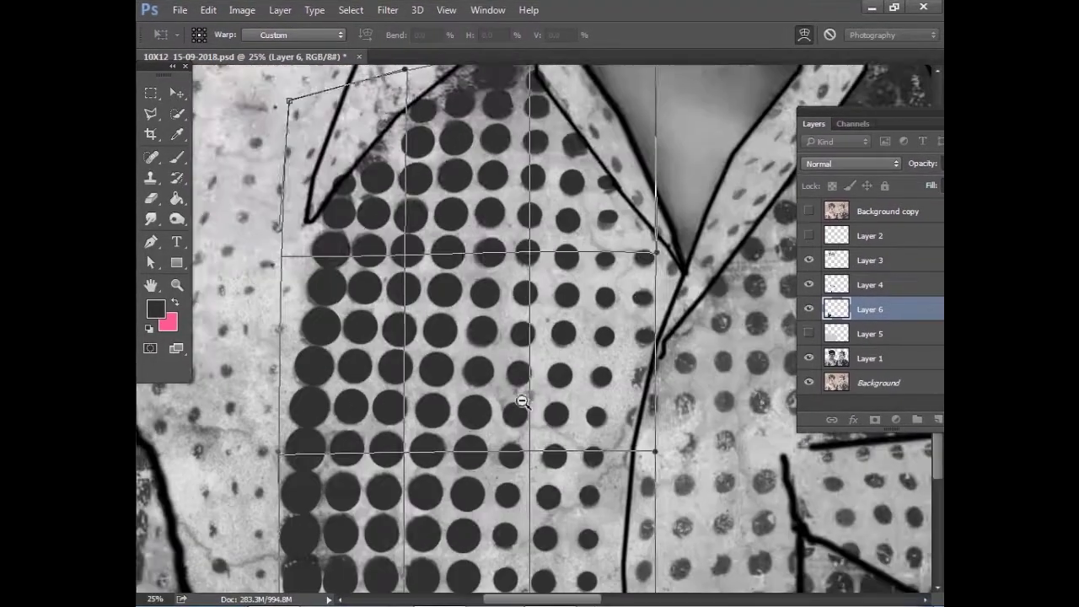
key("Return")
key("ctrl+minus")
Lighten the upper chest dots using the Dodge Tool at Midtones, 67% exposure
right_click(176, 220)
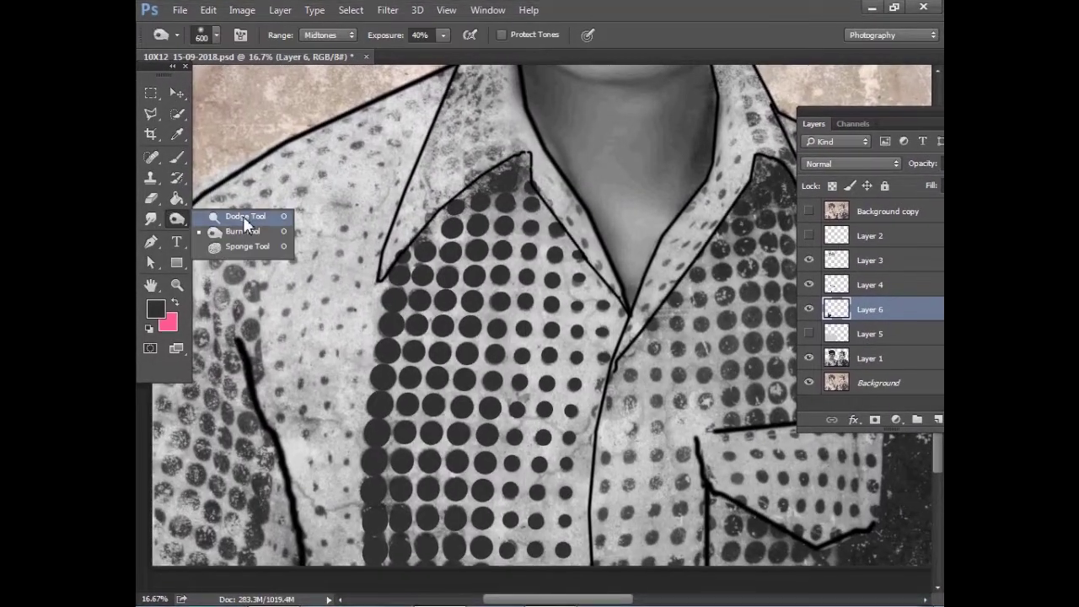
left_click(243, 216)
left_click(325, 59)
key("bracketright")
key("bracketright")
key("bracketright")
key("6")
key("7")
mouse_move(515, 194)
left_mouse_down()
mouse_move(485, 295)
mouse_move(496, 335)
left_mouse_up()
Toggle Layer 5 on and off to compare the highlighted dot pattern
key("bracketleft")
key("bracketleft")
key("bracketright")
key("bracketright")
key("bracketright")
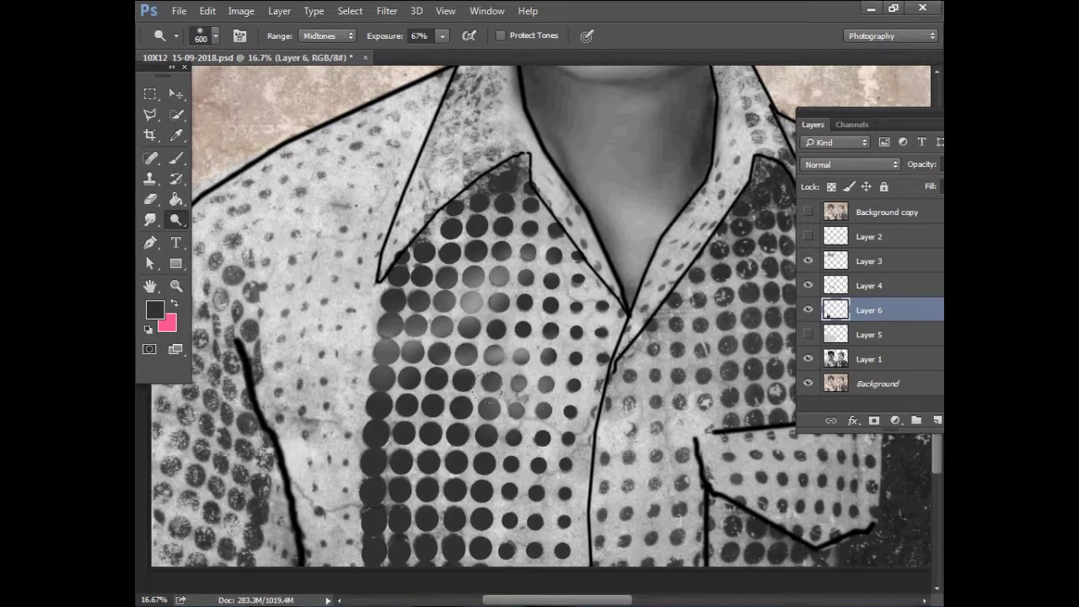
left_click(808, 334)
left_click(579, 357, "alt")
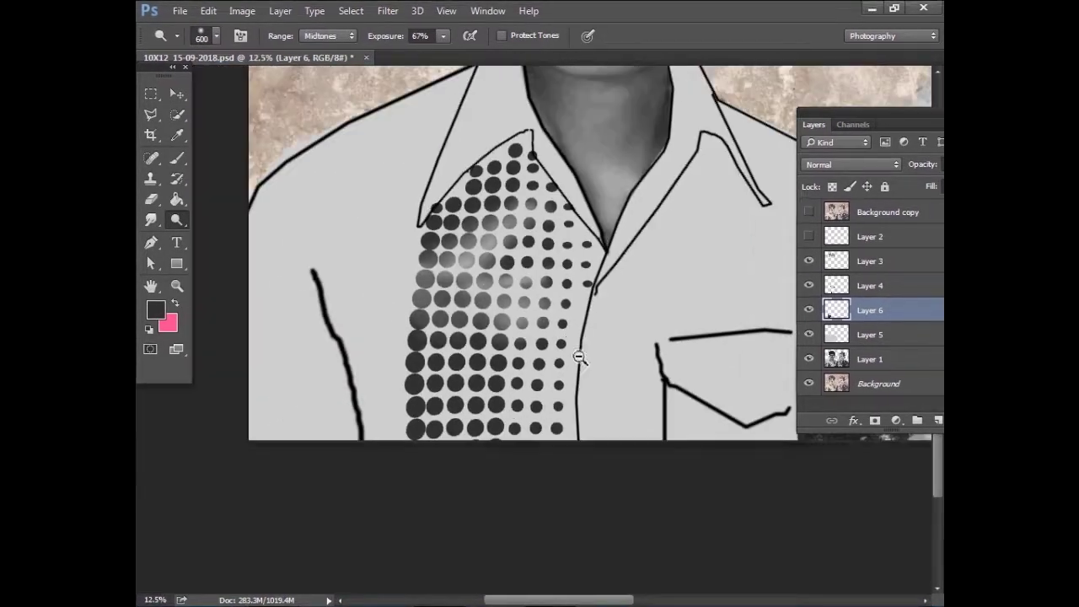
left_click(809, 334)
Duplicate Layer 6, flip the copy horizontally and stretch it over the right shirt front and pocket
key("v")
scroll(328, 323, "right", 5)
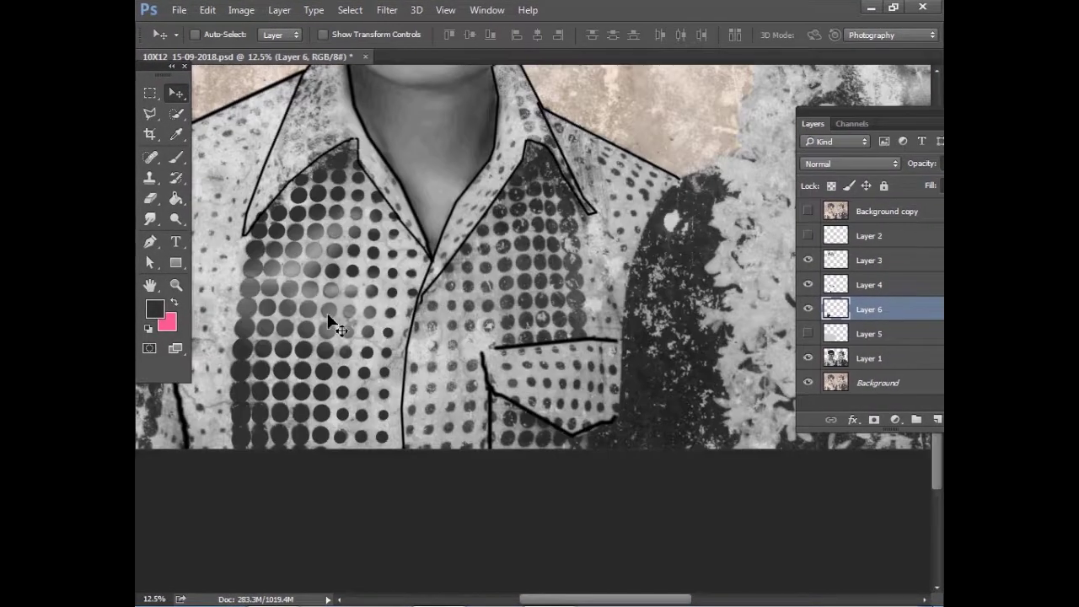
mouse_move(329, 318)
left_mouse_down()
mouse_move(531, 287)
mouse_move(550, 270)
left_mouse_up()
key("ctrl+t")
right_click(524, 268)
left_click(563, 587)
left_click_drag(501, 431, 504, 456)
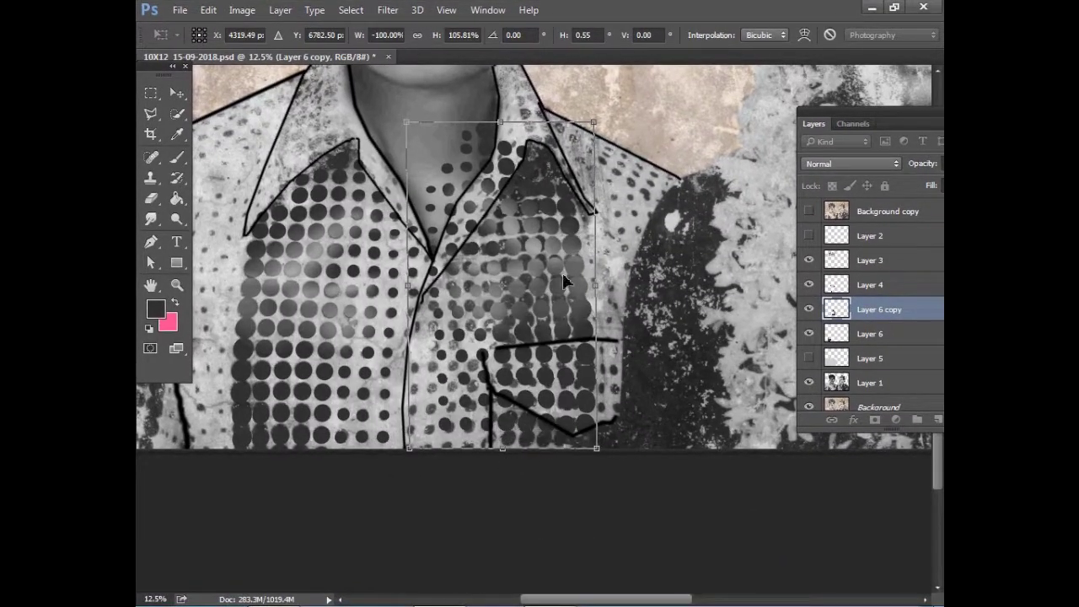
left_click_drag(593, 124, 596, 113)
key("Return")
Copy a polygonal-lassoed piece of dots to new Layer 7 and move it onto the right collar
scroll(548, 211, "up", 2)
key("l")
left_click(549, 131)
left_click(542, 223)
double_click(504, 278)
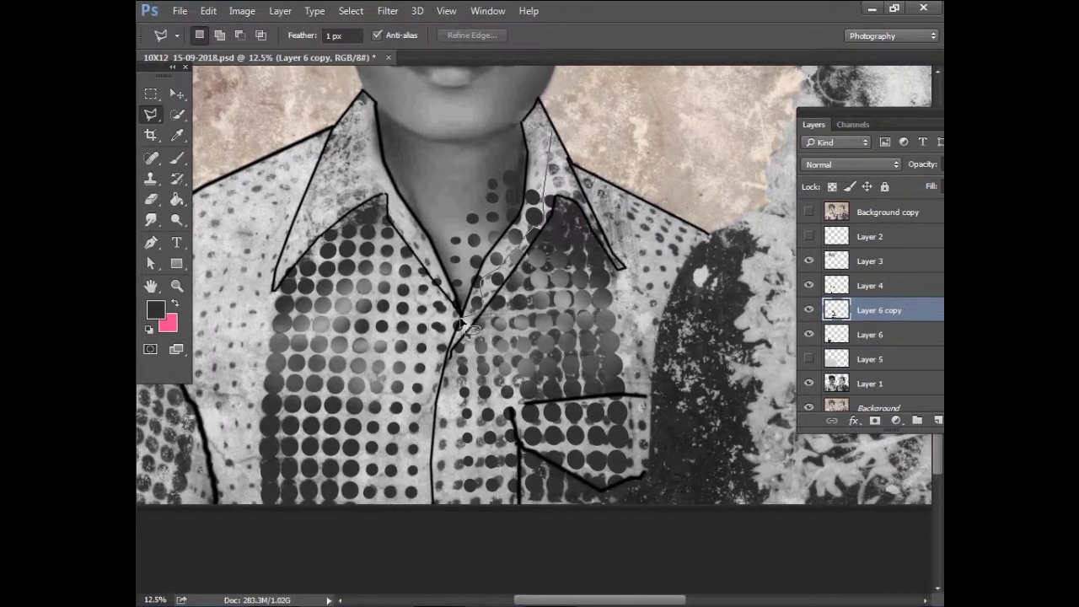
key("ctrl+j")
key("v")
left_click_drag(536, 245, 540, 229)
Warp the Layer 7 dots to bend along the right collar
key("ctrl+t")
right_click(494, 212)
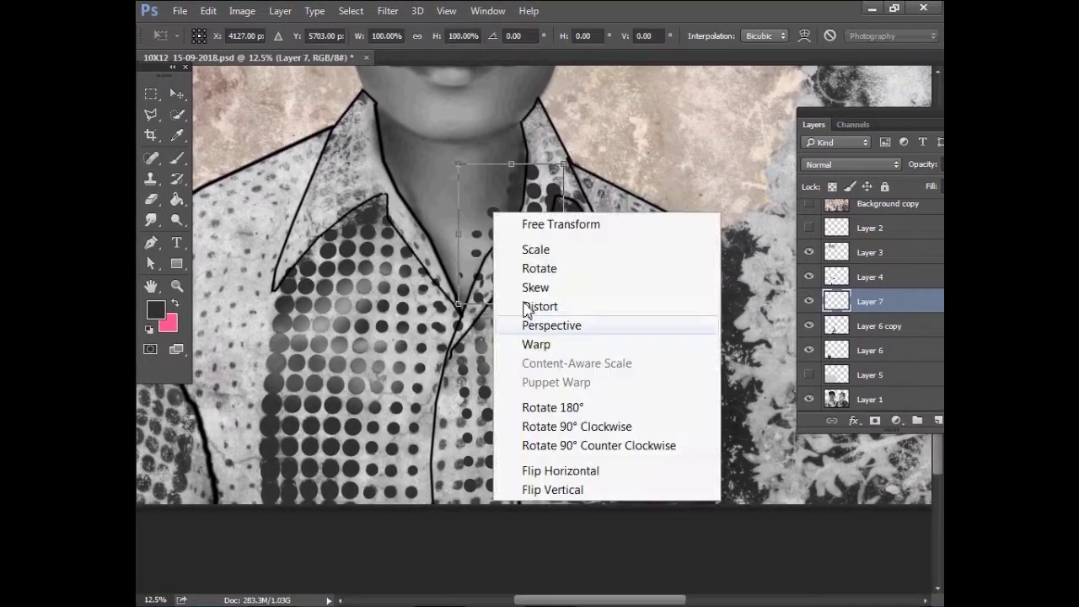
left_click(540, 410)
mouse_move(473, 177)
left_mouse_down()
mouse_move(504, 219)
mouse_move(483, 218)
left_mouse_up()
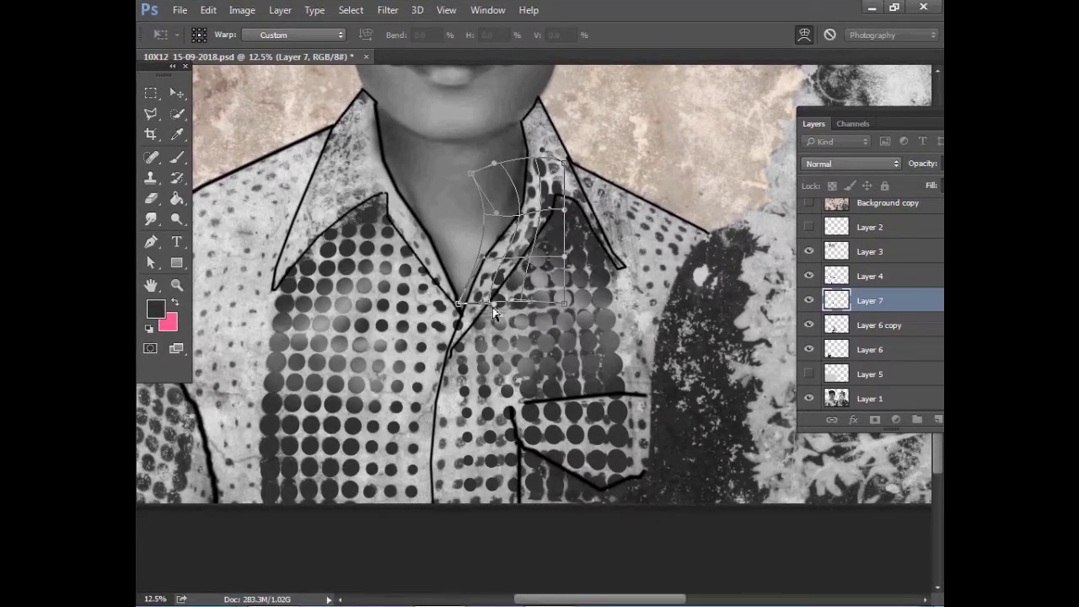
key("Return")
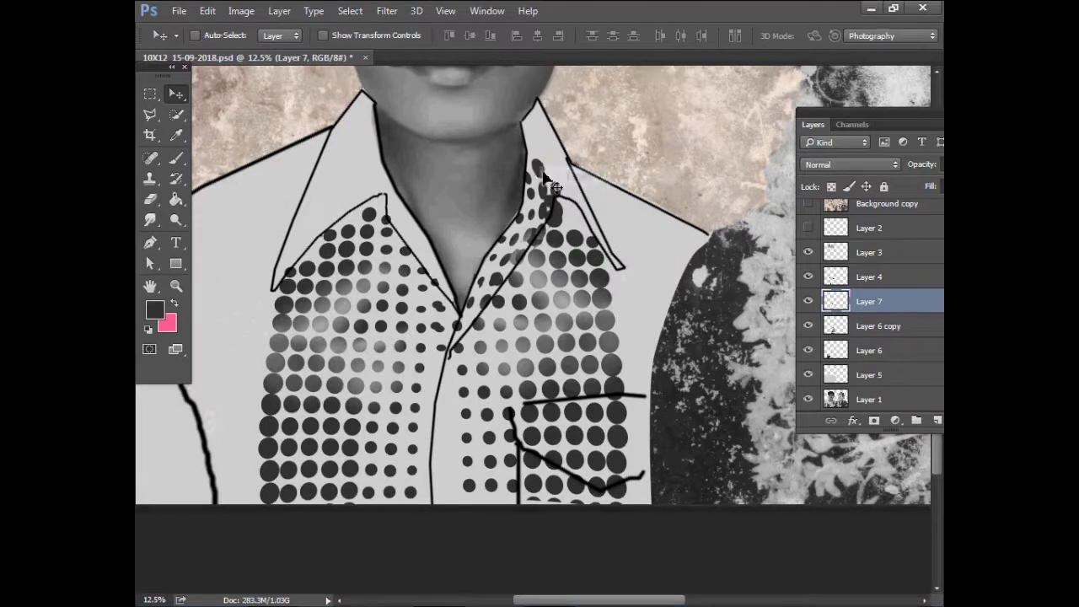
Hide Layer 5 and add a new empty Layer 8 for collar dots
scroll(585, 314, "down", 3)
key("alt+bracketleft")
key("e")
key("v")
scroll(454, 433, "up", 5)
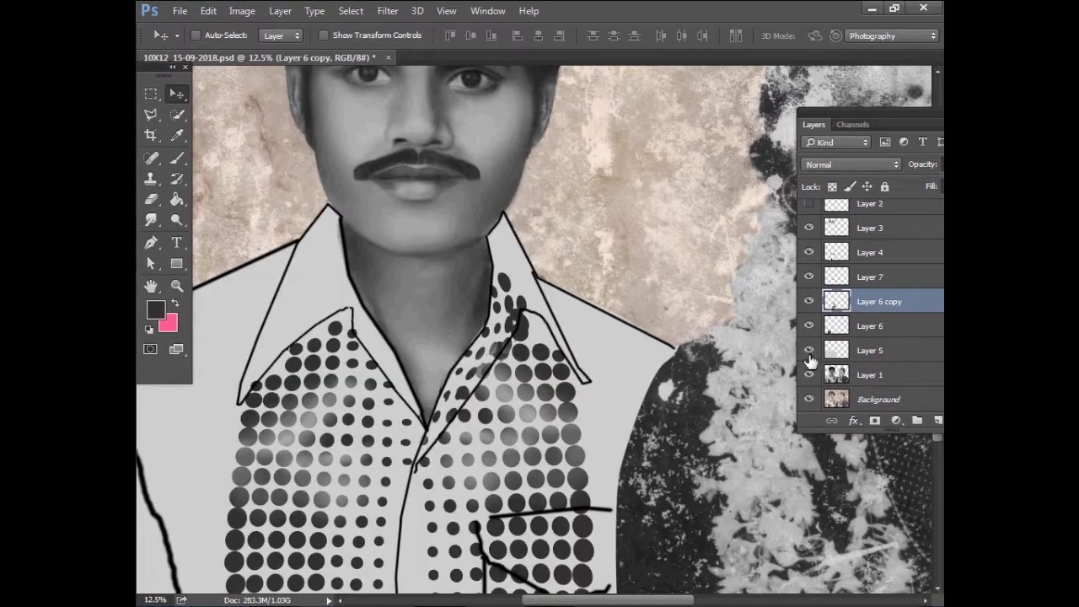
scroll(513, 313, "down", 3)
left_click(808, 349)
left_click(939, 419)
scroll(334, 353, "up", 1)
Set up a 150 px brush with an angled elliptical tip
key("b")
scroll(334, 353, "up", 3)
scroll(333, 352, "right", 3)
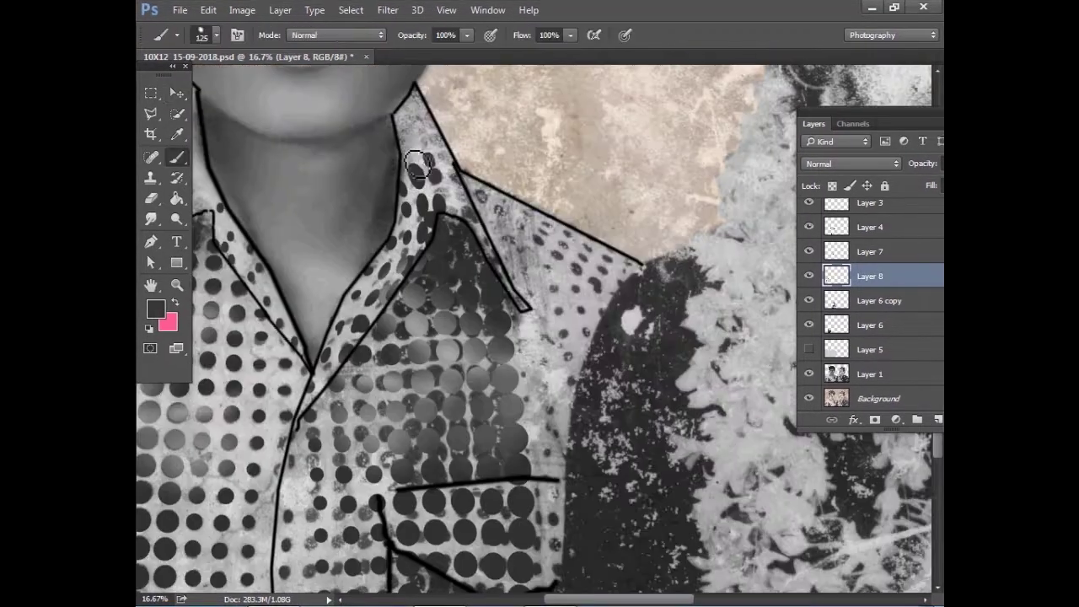
right_click(633, 121)
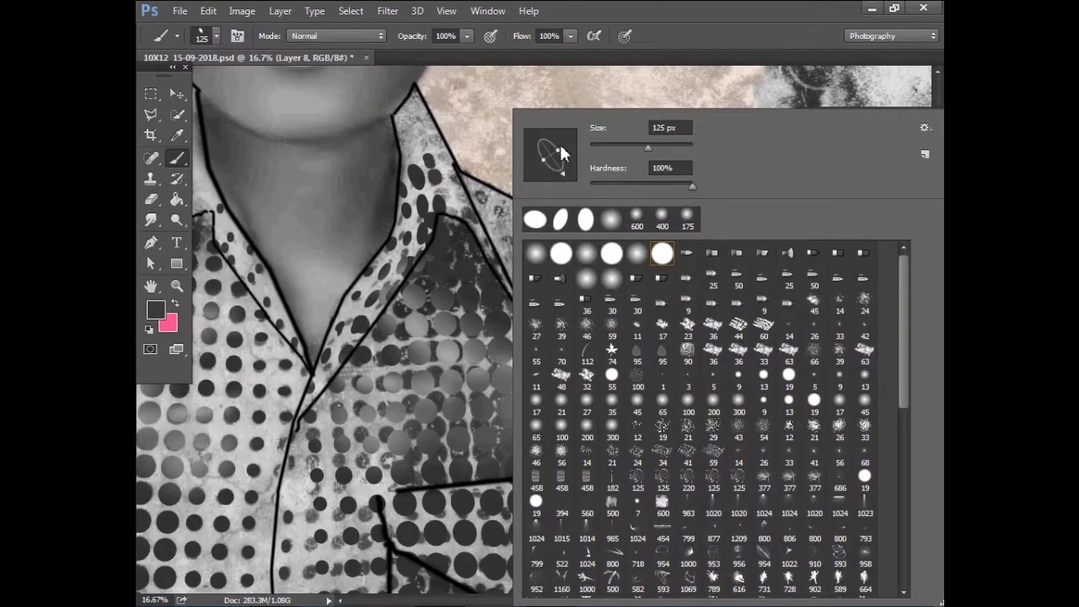
left_click(417, 160)
right_click(624, 167)
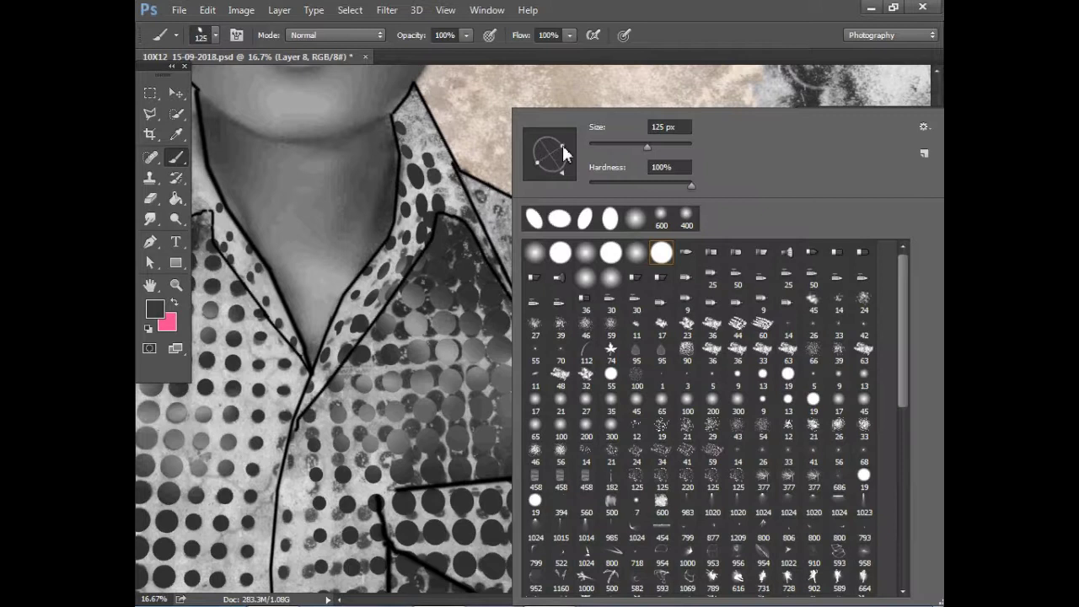
left_click(430, 150)
key("bracketright")
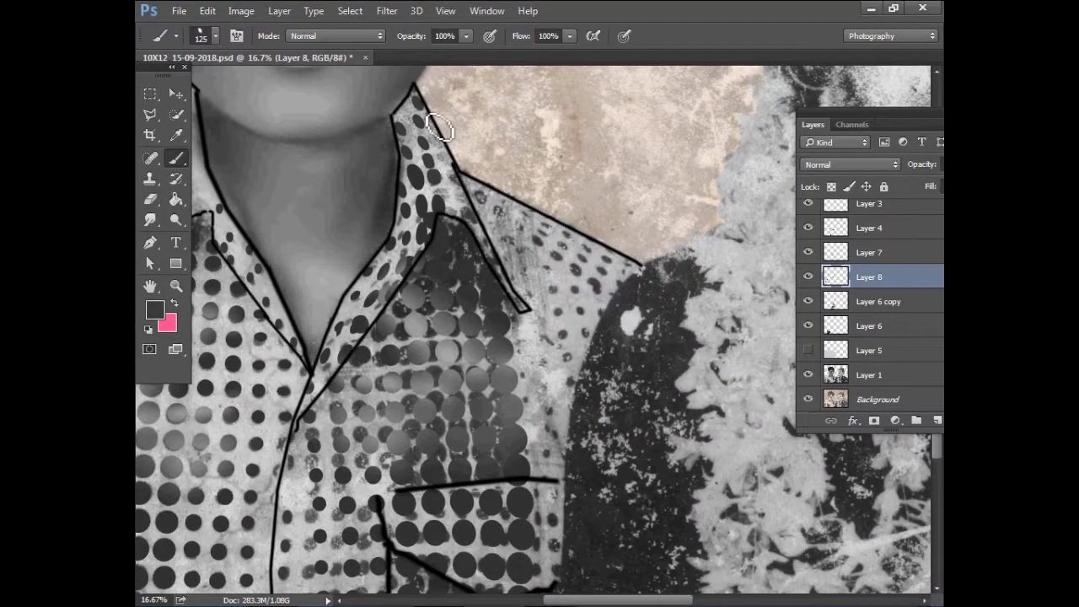
key("bracketright")
key("bracketleft")
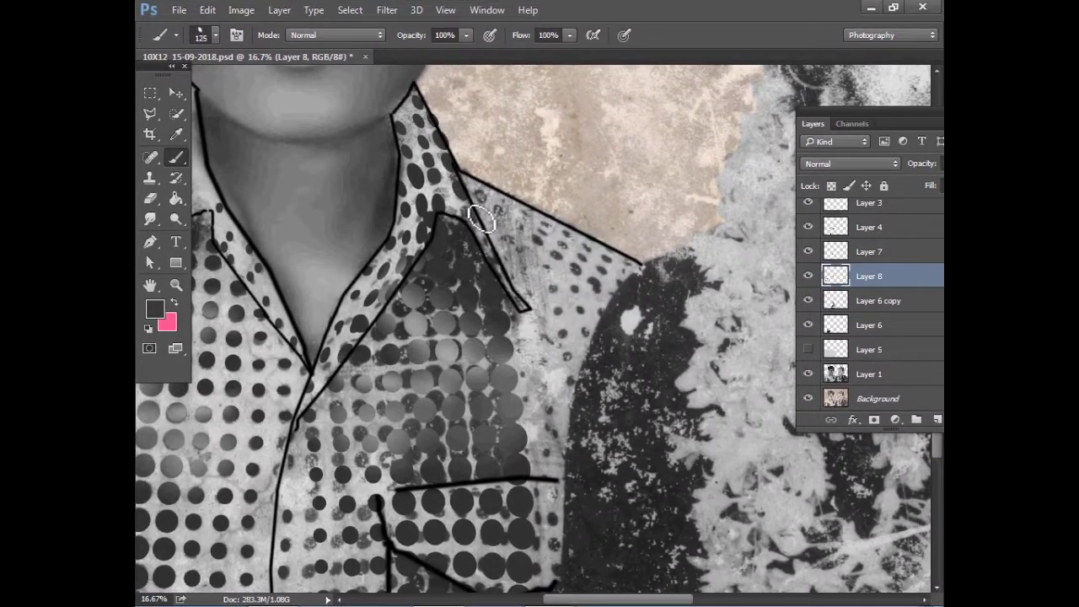
Paint angled elliptical dots along the left collar, adjusting brush size between 175 and 150 px
left_click_drag(190, 199, 350, 260)
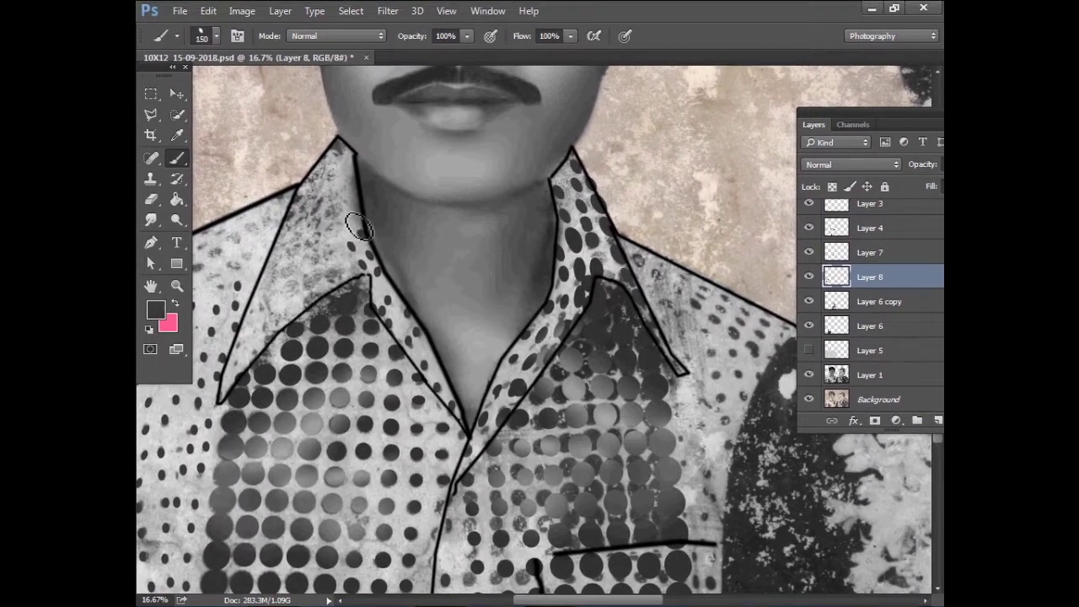
right_click(359, 225)
key("bracketright")
key("Return")
left_click_drag(332, 211, 339, 247)
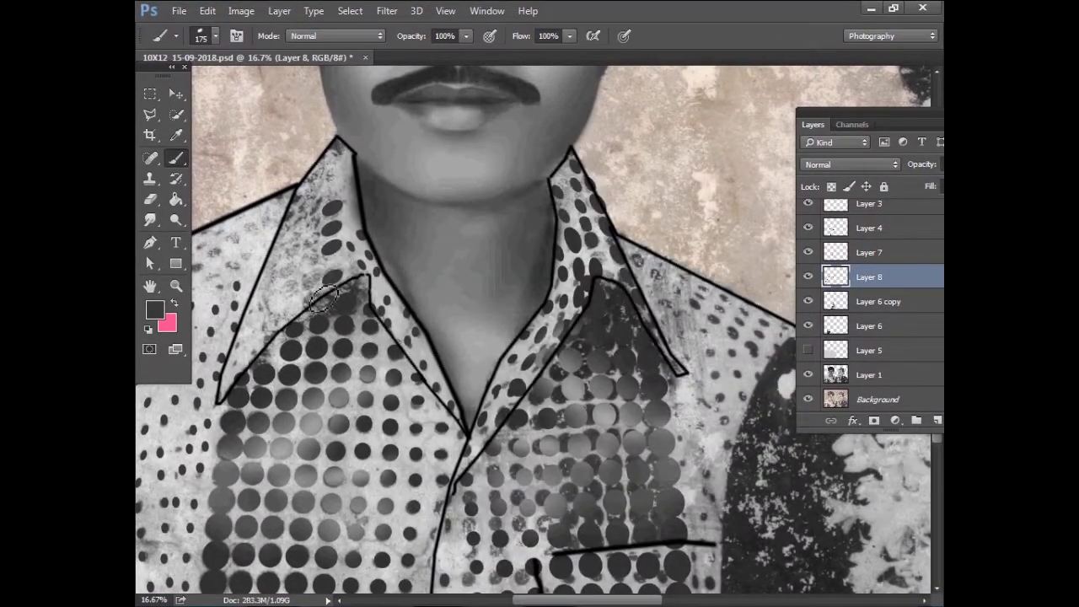
right_click(323, 299)
key("bracketleft")
key("Return")
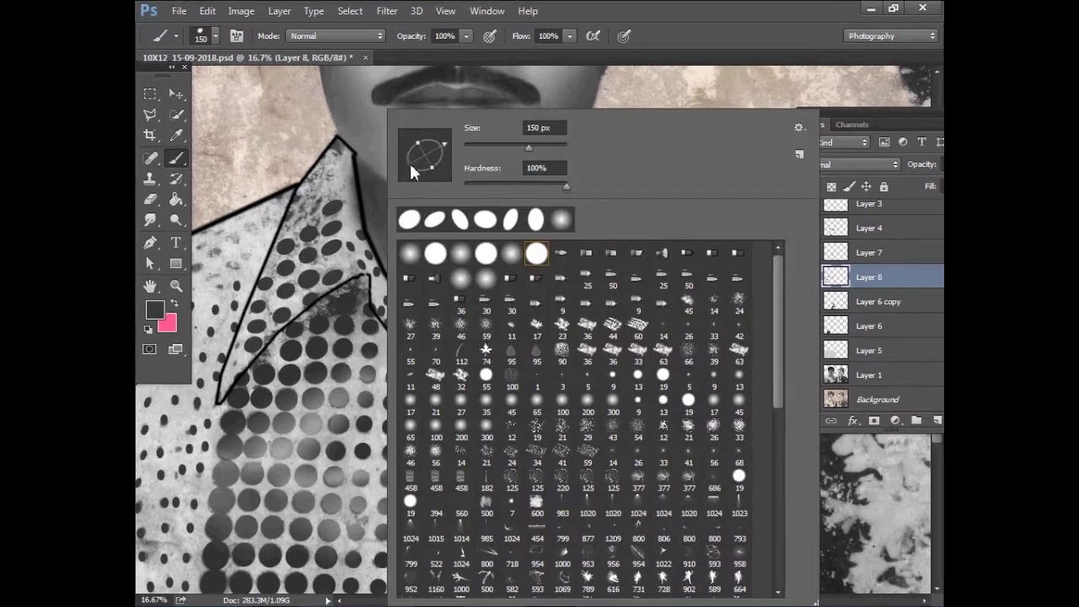
left_click_drag(418, 142, 431, 157)
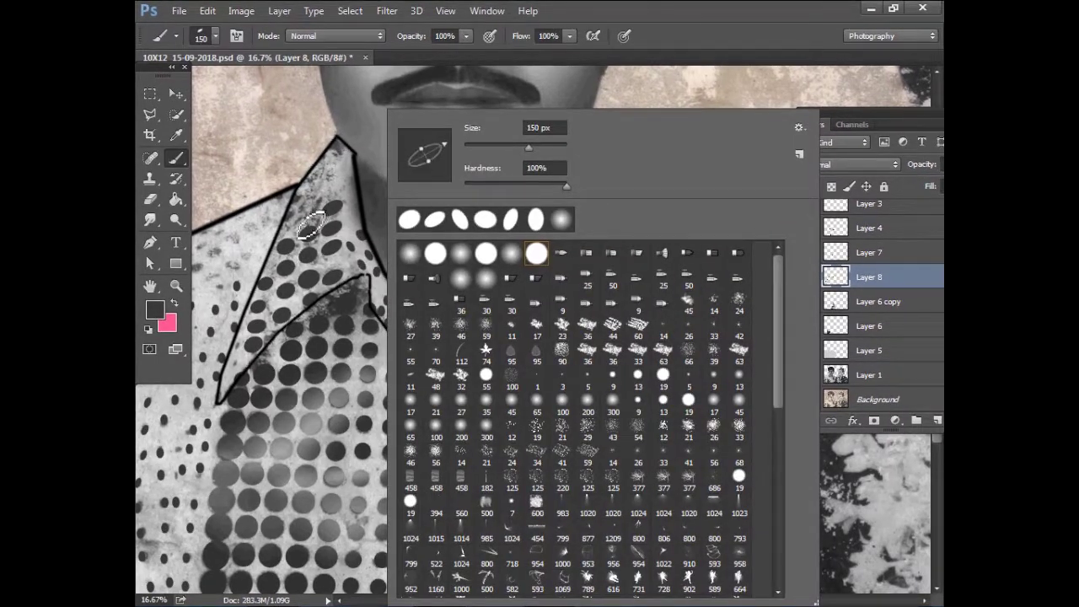
key("Return")
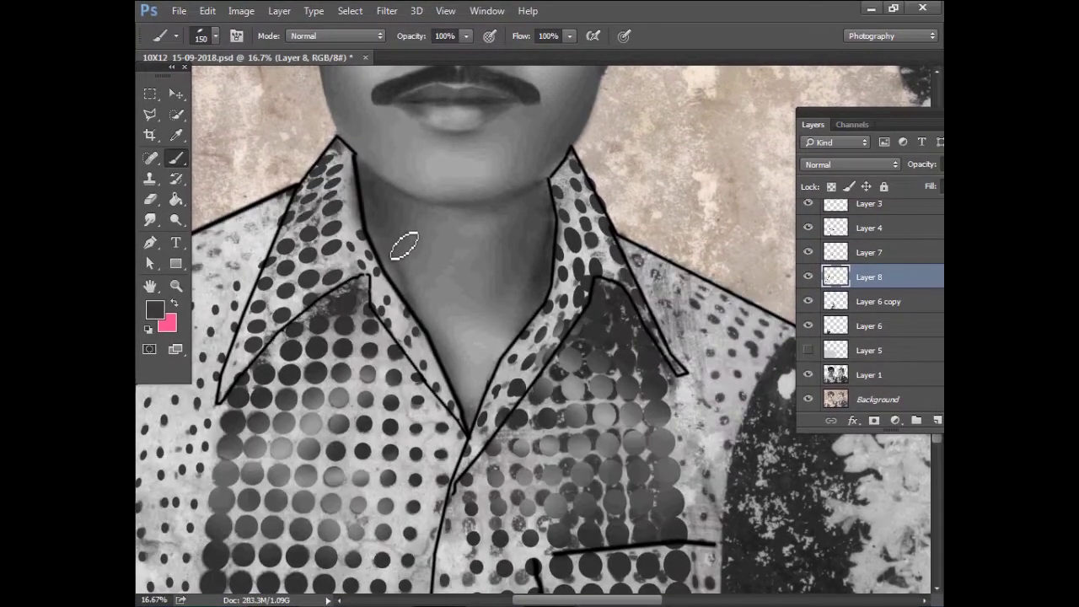
Paint the lower left shirt dots darker down beside the sleeve seam
scroll(388, 270, "left", 5)
key("[")
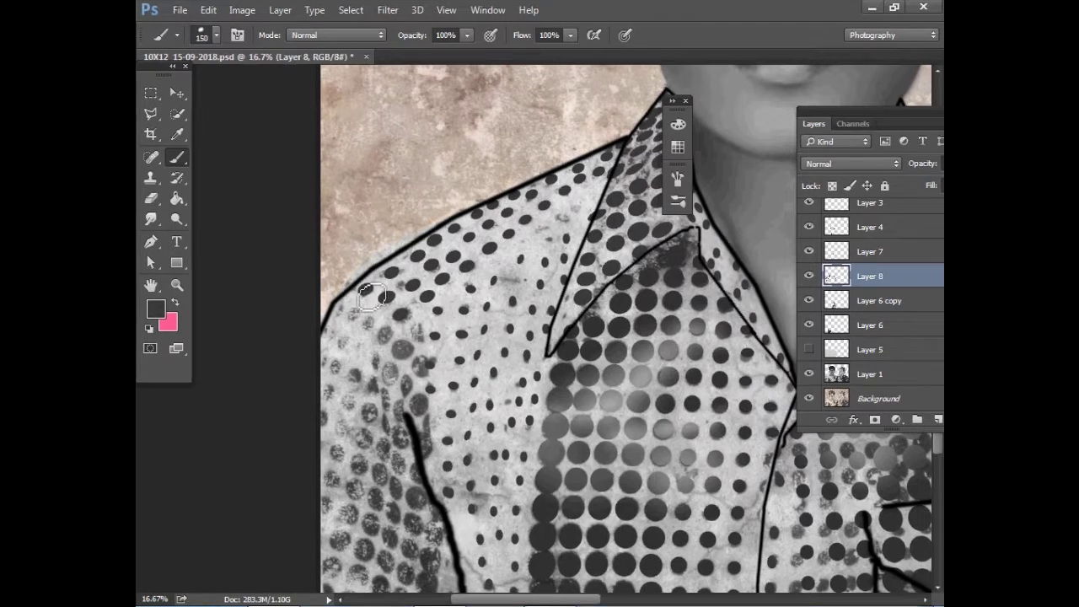
right_click(434, 173)
left_click(346, 316)
key("bracketleft")
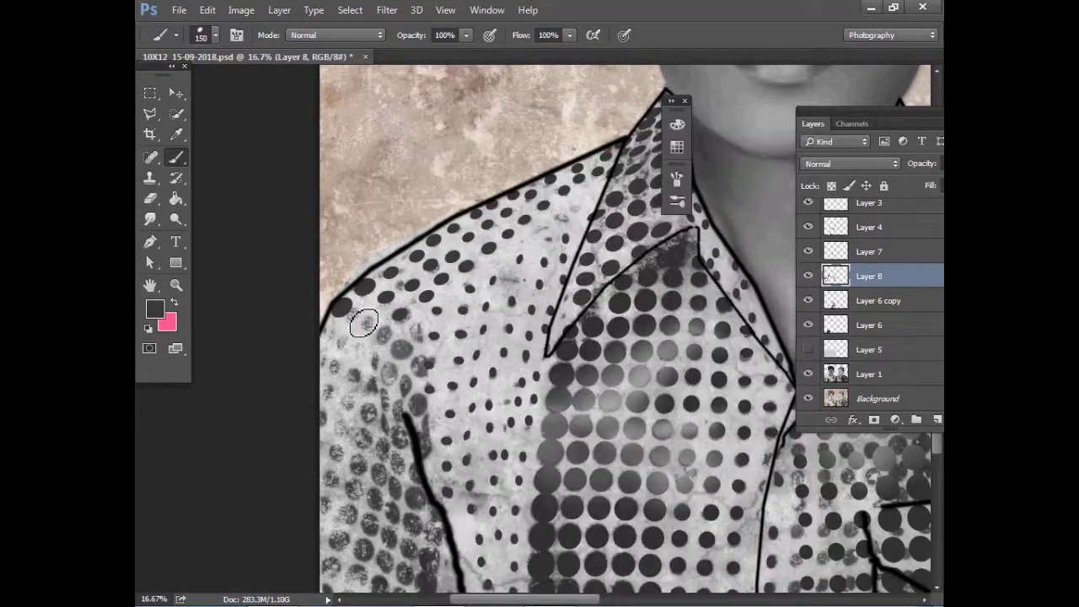
key("bracketright")
key("bracketright")
key("bracketleft")
key("bracketleft")
key("bracketleft")
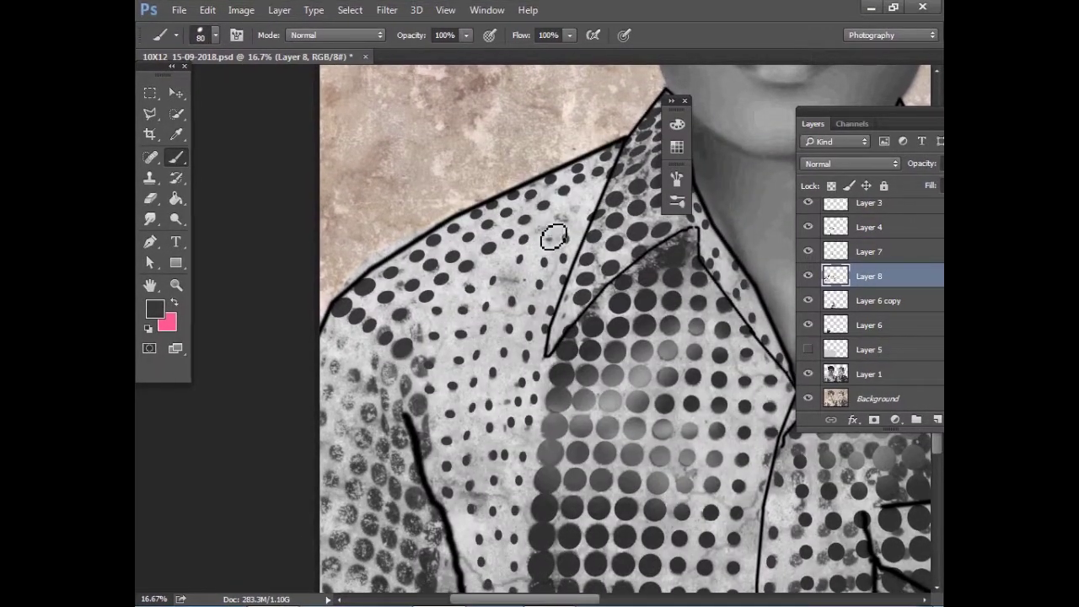
right_click(460, 177)
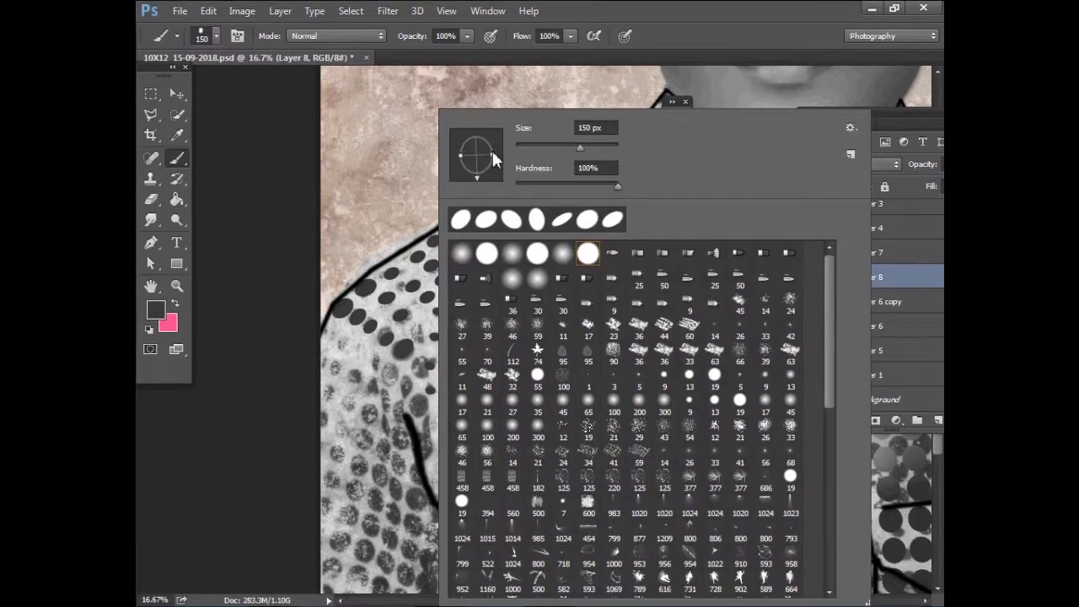
key("Return")
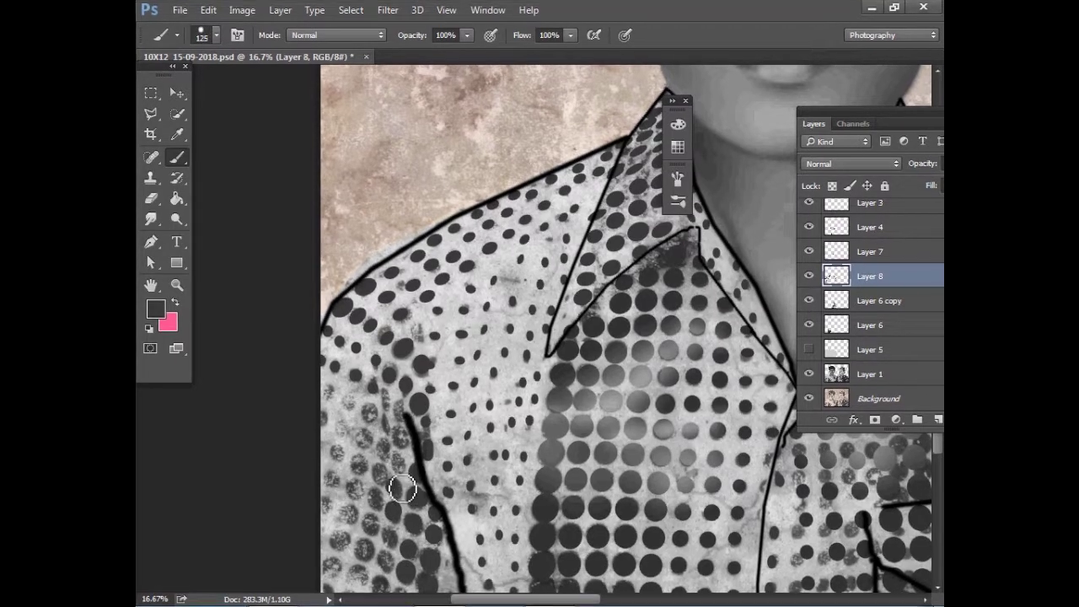
key("bracketright")
mouse_move(366, 414)
left_mouse_down()
mouse_move(352, 520)
mouse_move(358, 583)
left_mouse_up()
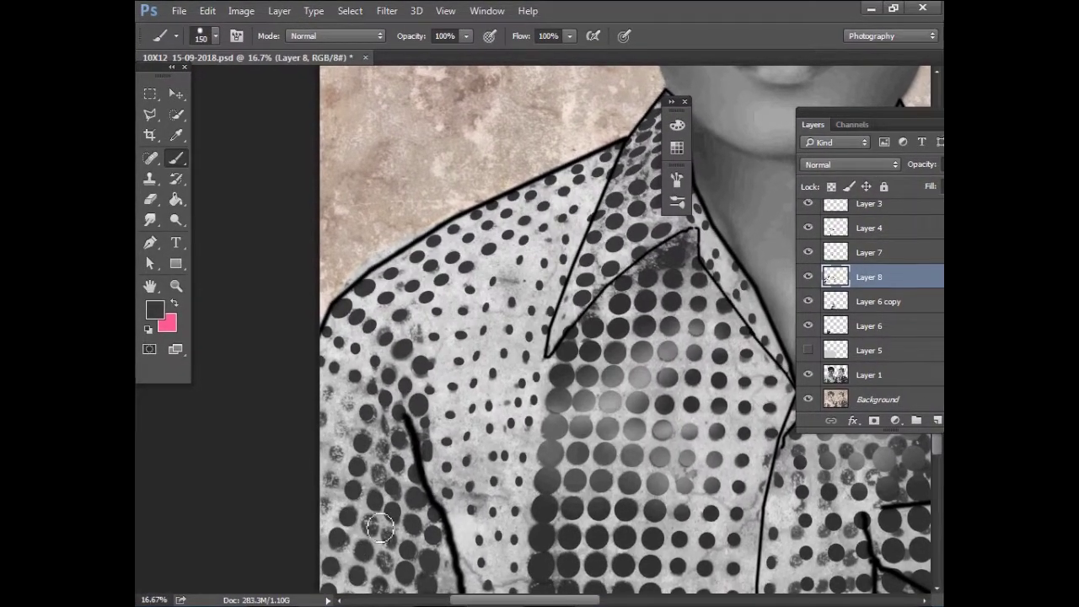
Zoom in on the lower shirt dots and readjust the brush from 200 to 125 px
right_click(413, 506)
key("Escape")
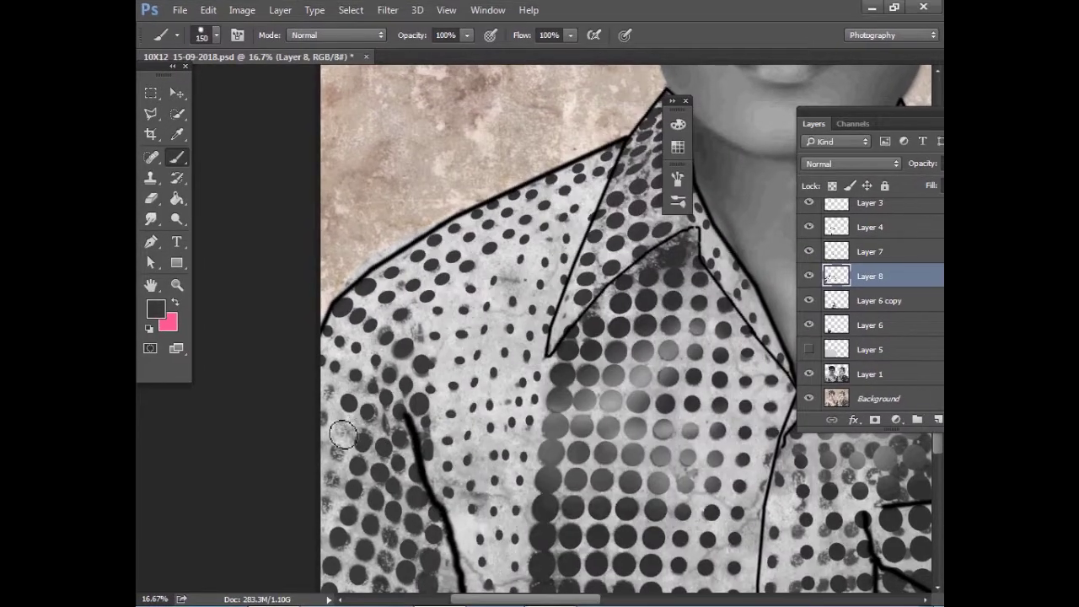
key("ctrl+minus")
scroll(711, 393, "up", 2)
key("ctrl+plus")
key("bracketright")
key("bracketright")
key("bracketright")
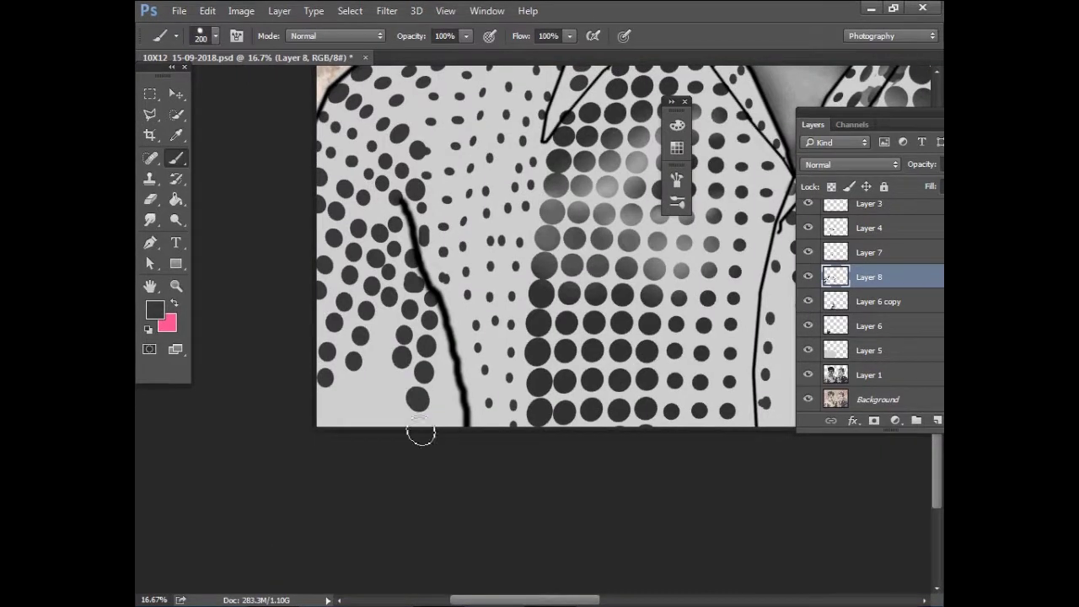
right_click(377, 388)
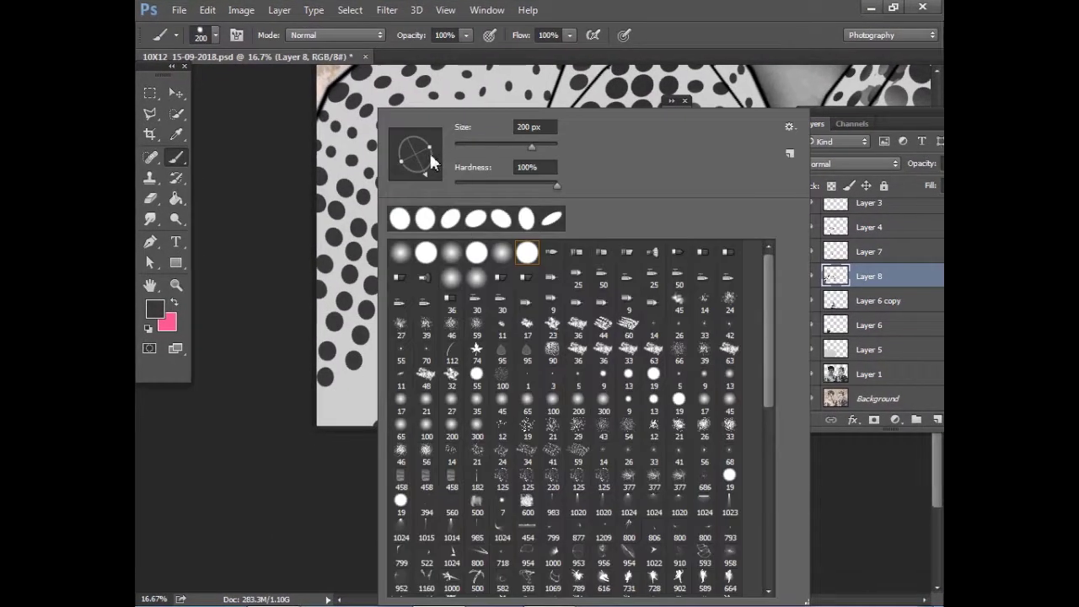
left_click(356, 381)
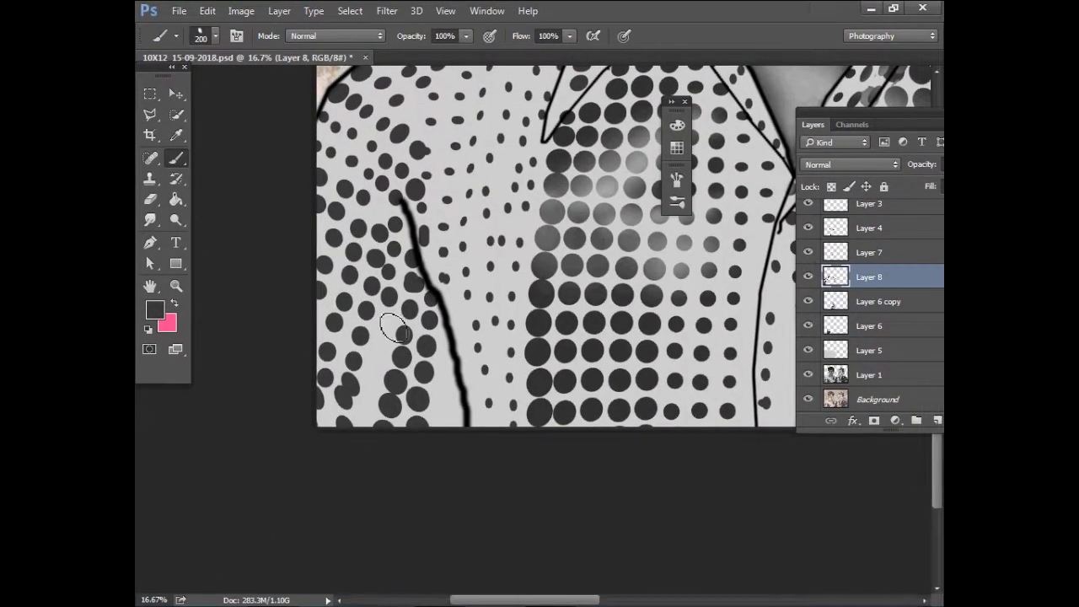
right_click(385, 343)
key("bracketleft")
left_click(375, 407)
key("bracketleft")
key("bracketleft")
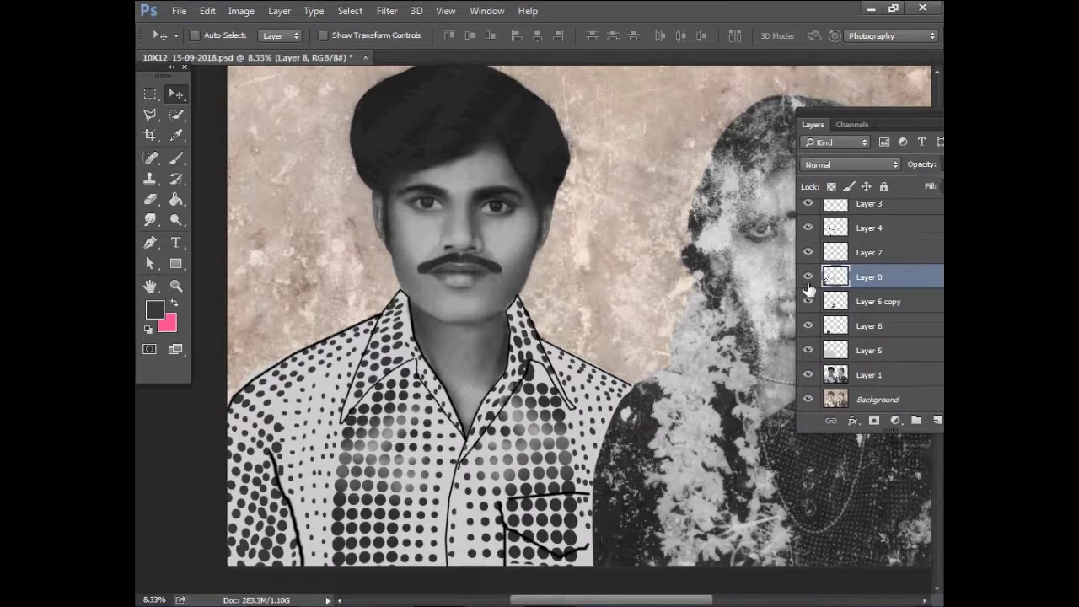
Merge Layer 6 copy and Layer 6 into Layer 8, then Layer 8 into Layer 7
left_click(866, 303, "ctrl")
left_click(869, 324, "ctrl")
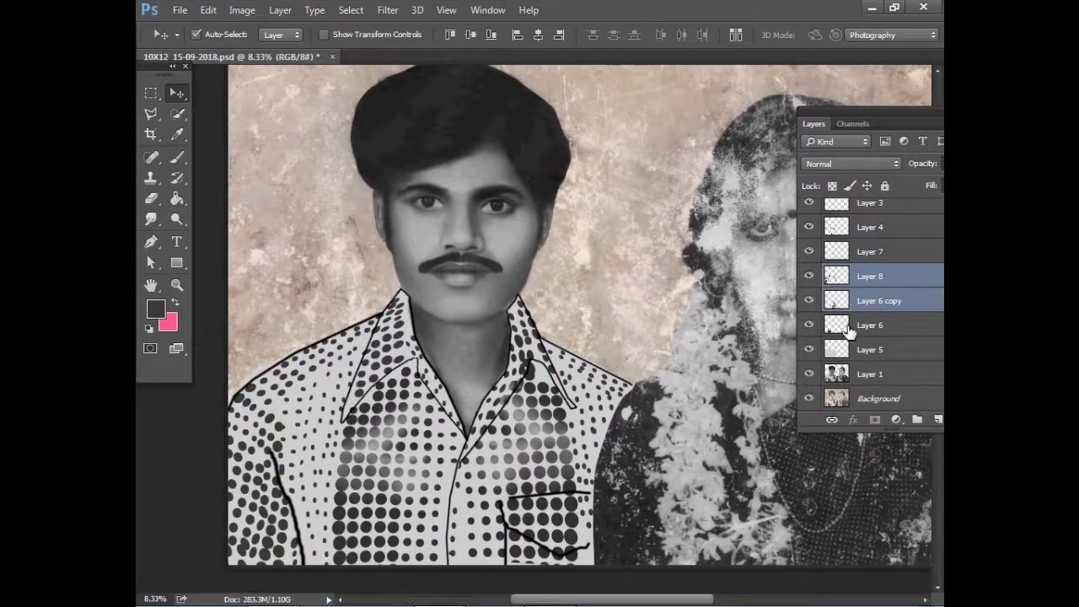
key("ctrl+e")
left_click(869, 300, "ctrl")
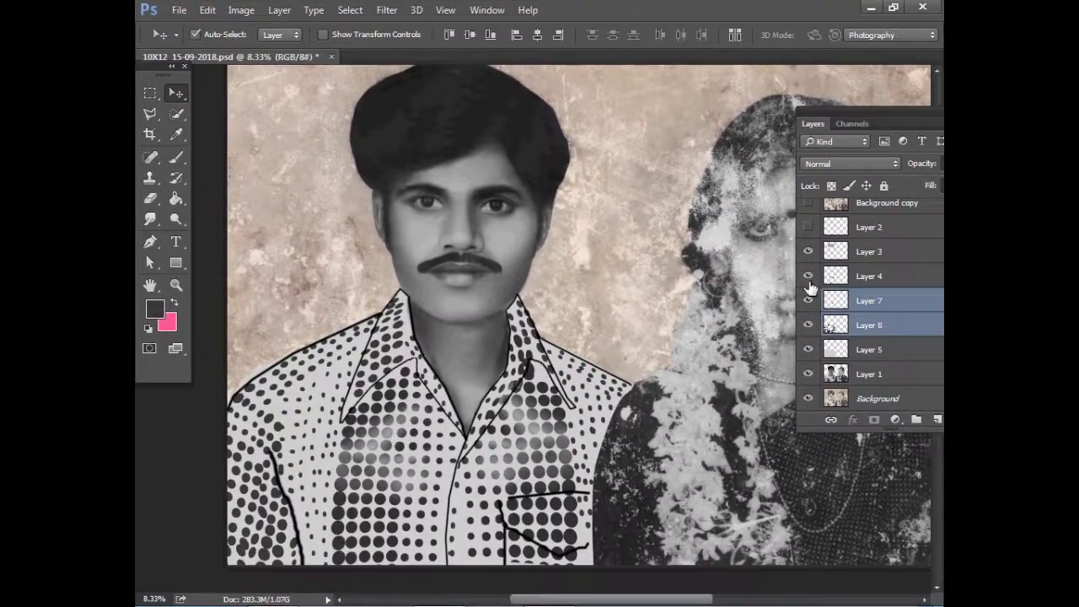
key("ctrl+e")
Zoom in on the shirt, choose the Eraser, and make Layer 4 active
key("ctrl+plus")
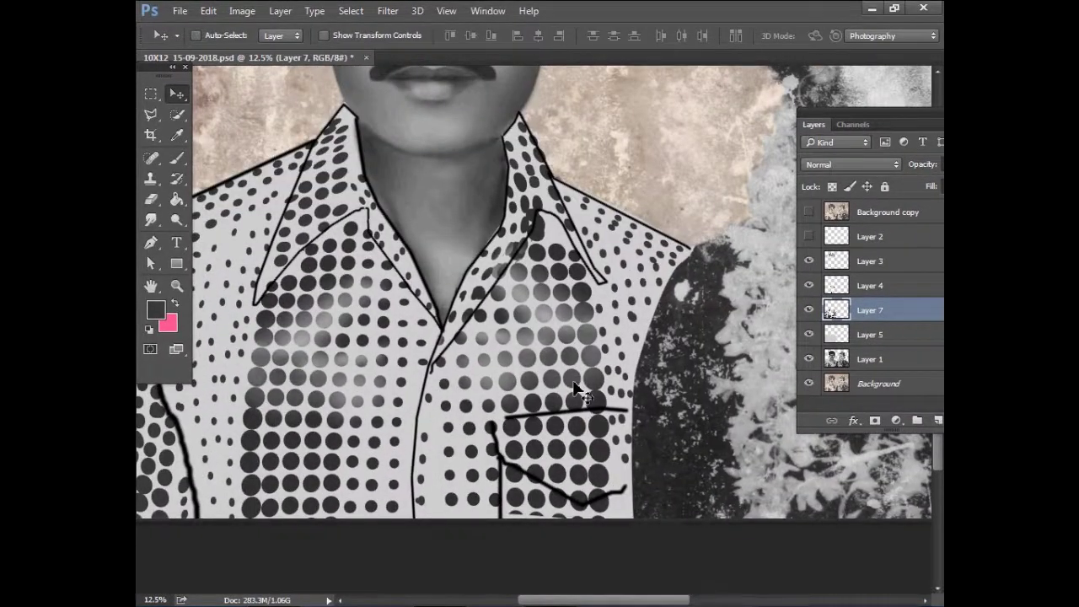
key("e")
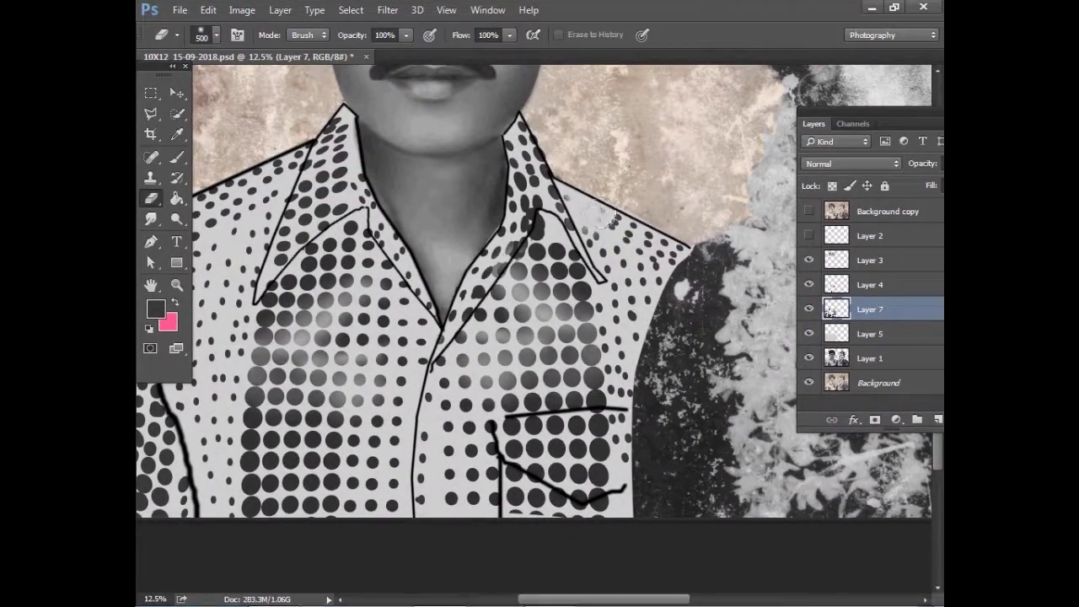
left_click(872, 285)
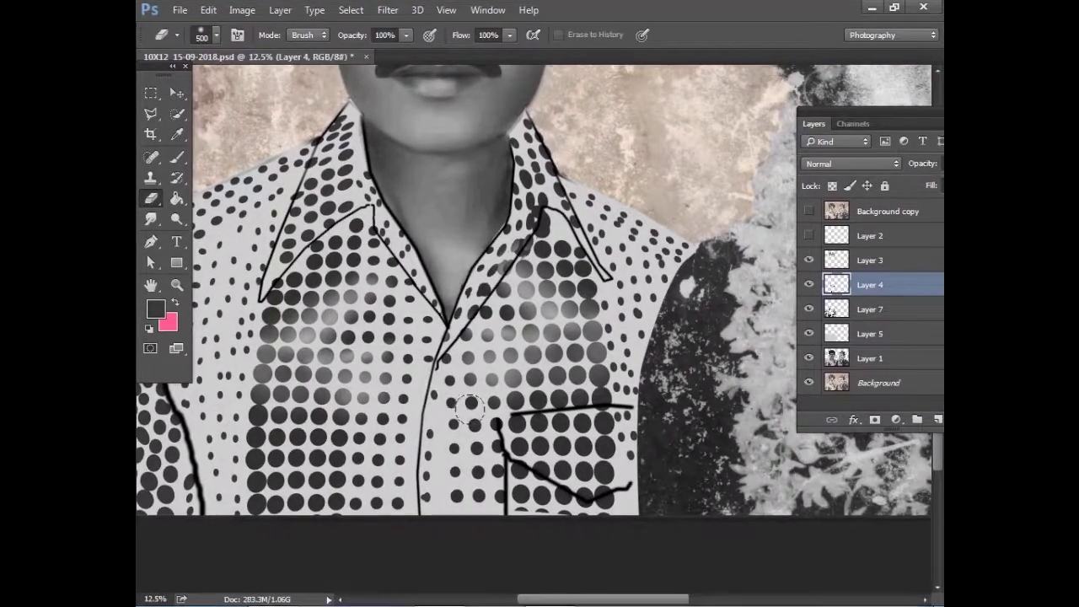
Smudge the pocket and collar outlines on Layer 4 with a size-200 Smudge brush
right_click(484, 380)
key("Return")
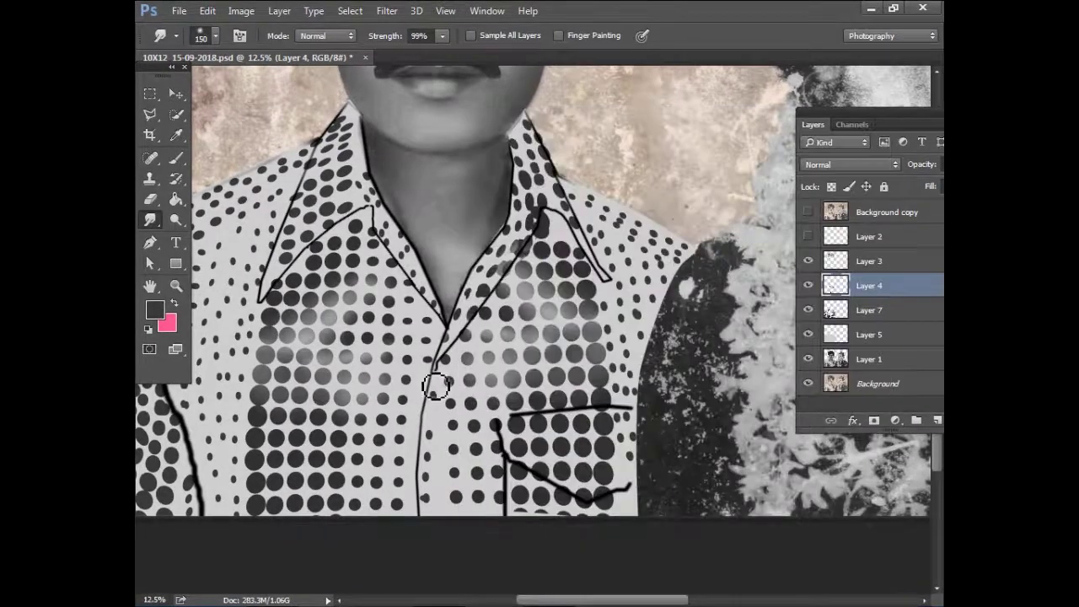
key("bracketright")
key("bracketright")
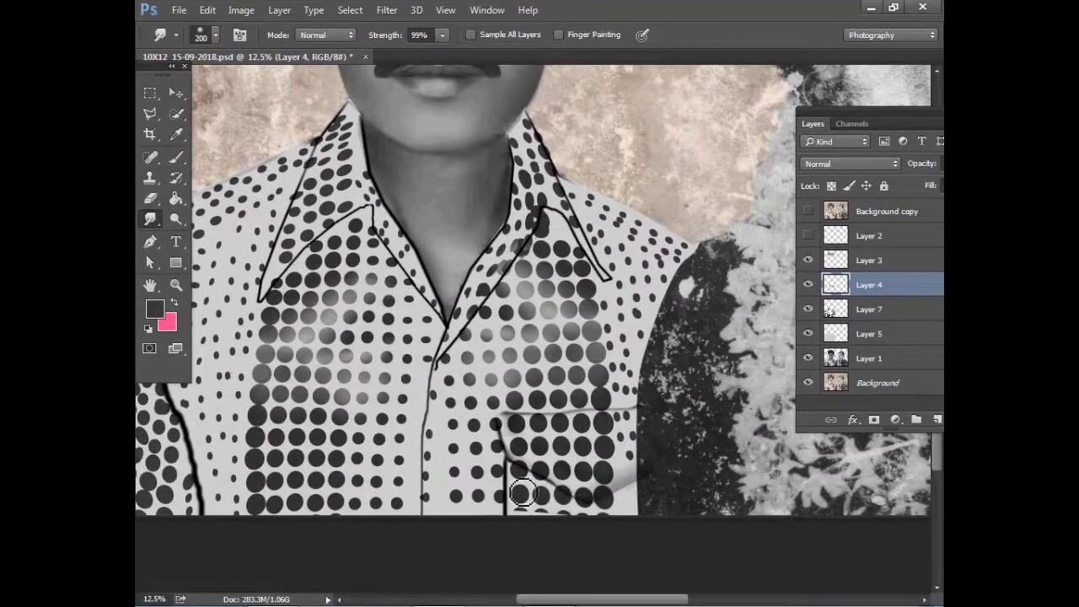
left_click_drag(560, 222, 615, 284)
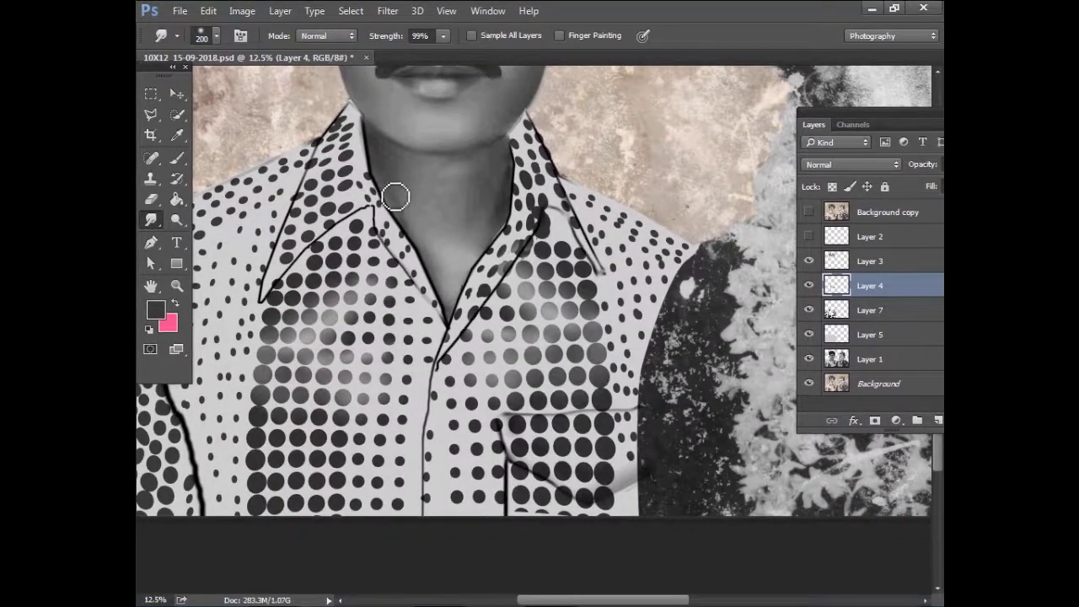
key("bracketleft")
key("bracketleft")
key("bracketleft")
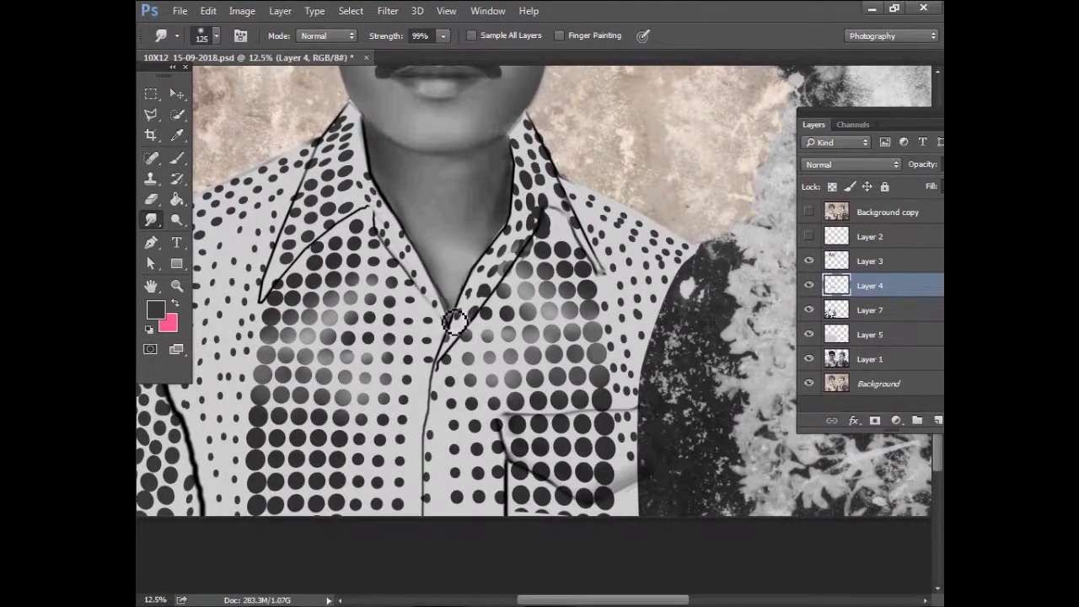
key("ctrl+minus")
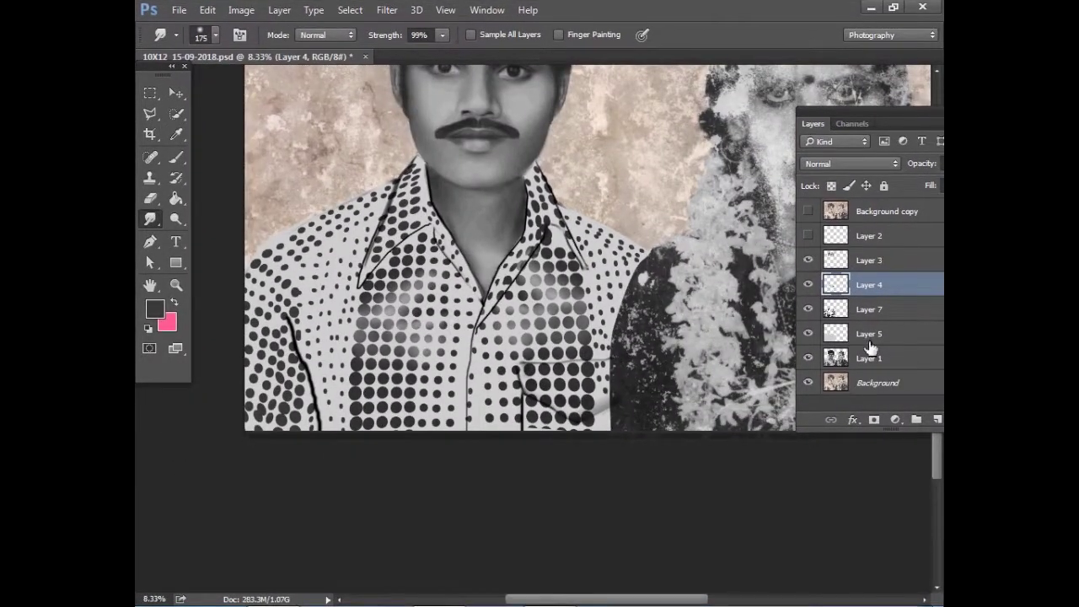
Partly erase the pocket dots on Layer 7 with the Eraser at 56% opacity
key("ctrl+plus")
left_click(510, 375, "ctrl")
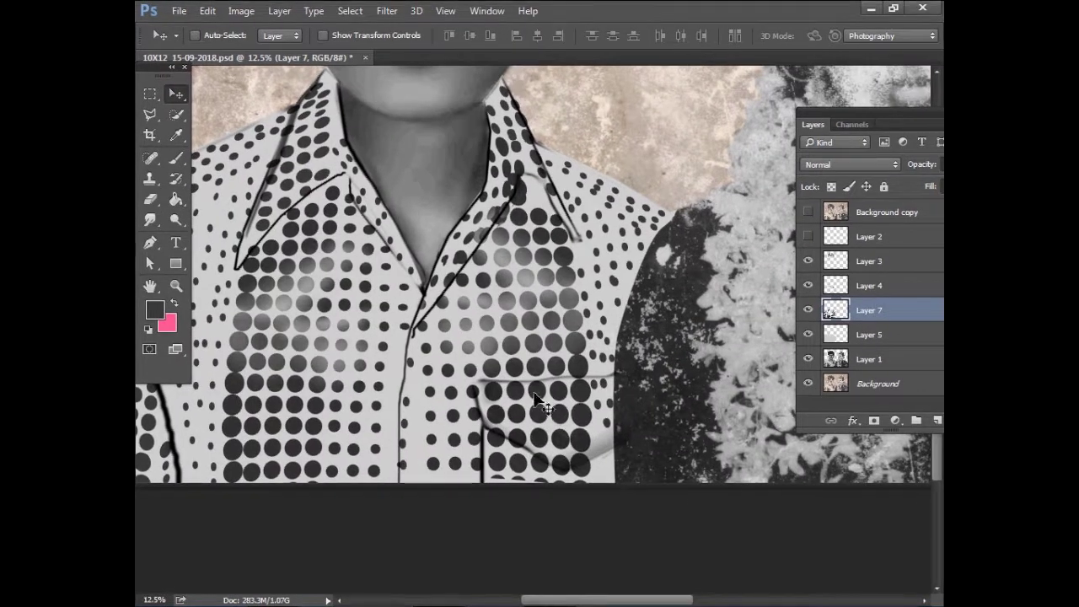
key("e")
key("5")
key("6")
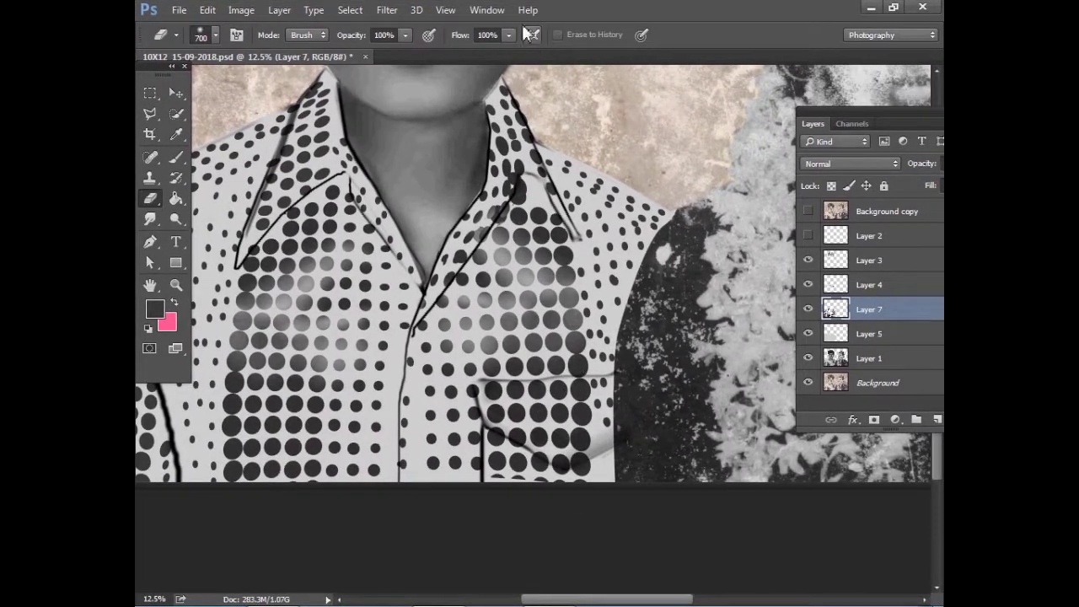
left_click_drag(501, 380, 531, 378)
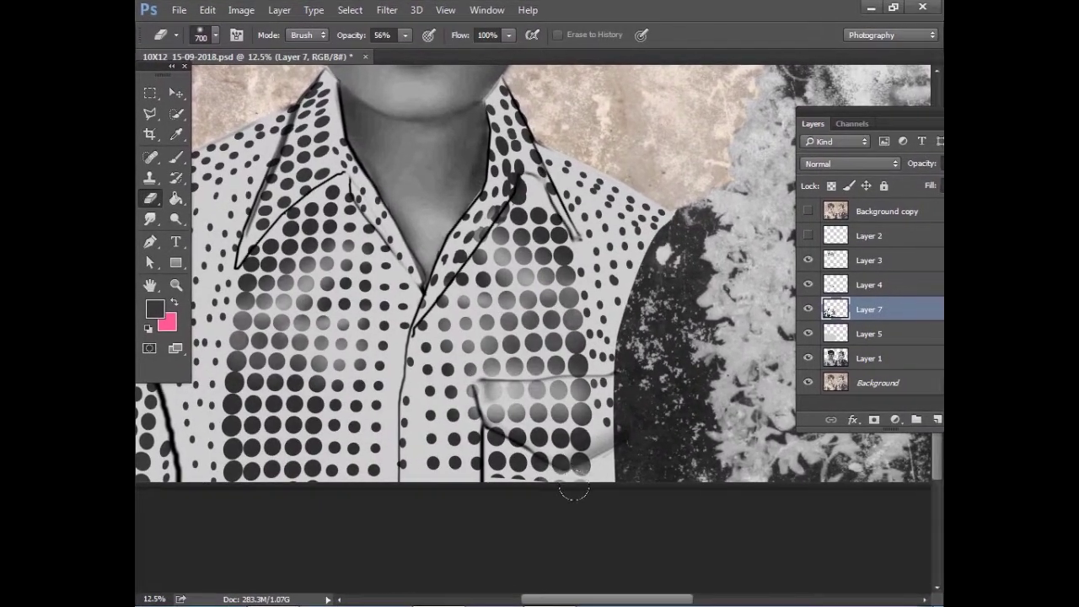
mouse_move(203, 350)
left_mouse_down()
mouse_move(351, 242)
mouse_move(300, 352)
left_mouse_up()
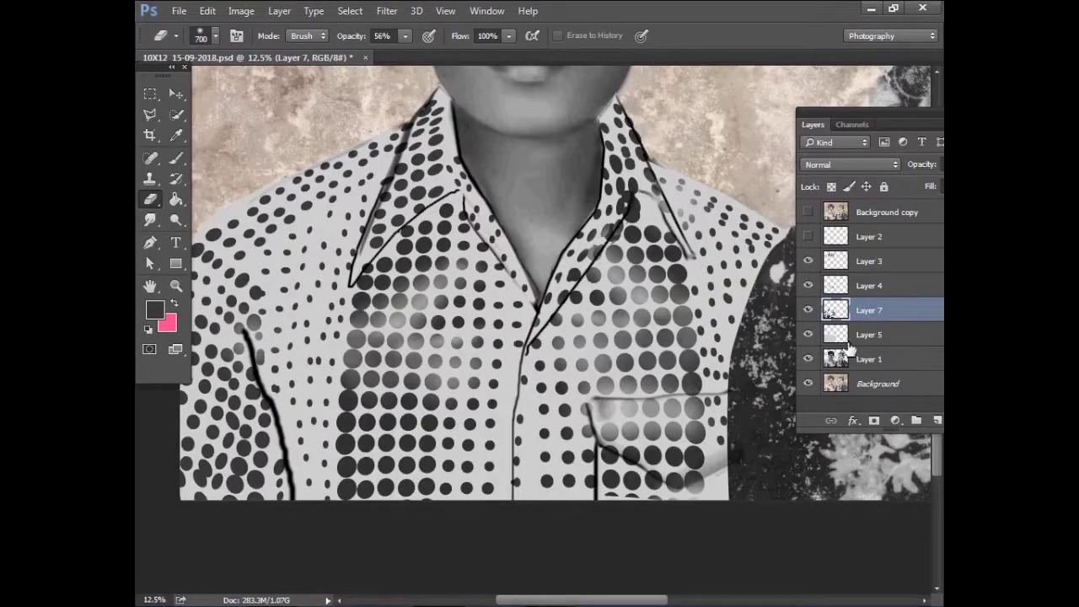
left_click(869, 333)
Dodge along the collar edges on Layer 5 with a size-200 brush
key("o")
key("bracketleft")
key("bracketleft")
key("bracketleft")
left_click_drag(446, 210, 421, 228)
left_click_drag(471, 199, 427, 226)
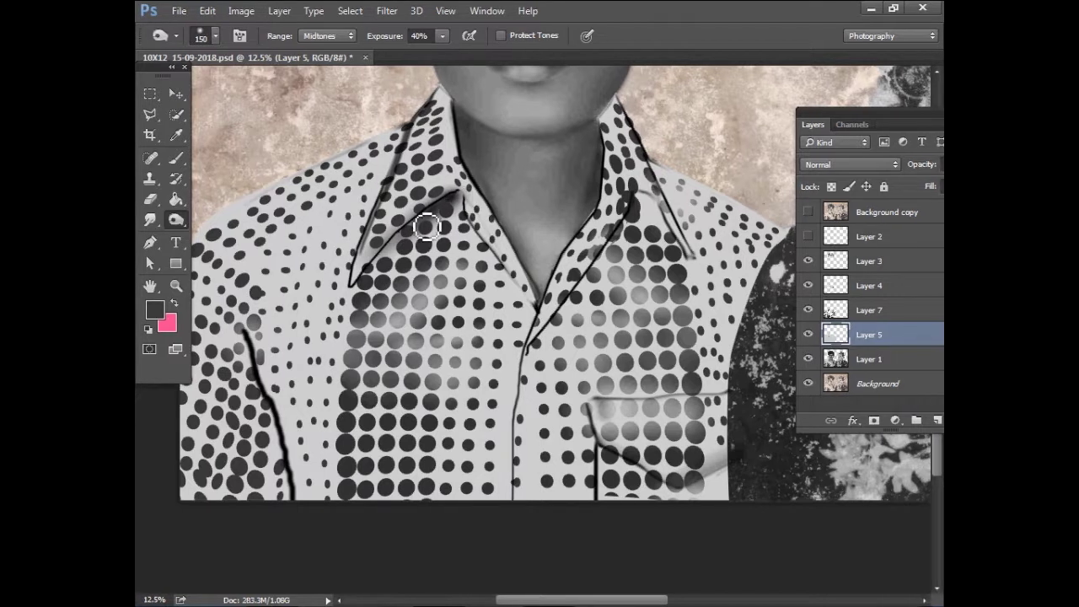
left_click_drag(357, 293, 469, 220)
Lighten the shirt placket and left collar dots at brush sizes 150 to 300
key("bracketleft")
mouse_move(528, 393)
left_mouse_down()
mouse_move(523, 494)
mouse_move(521, 439)
left_mouse_up()
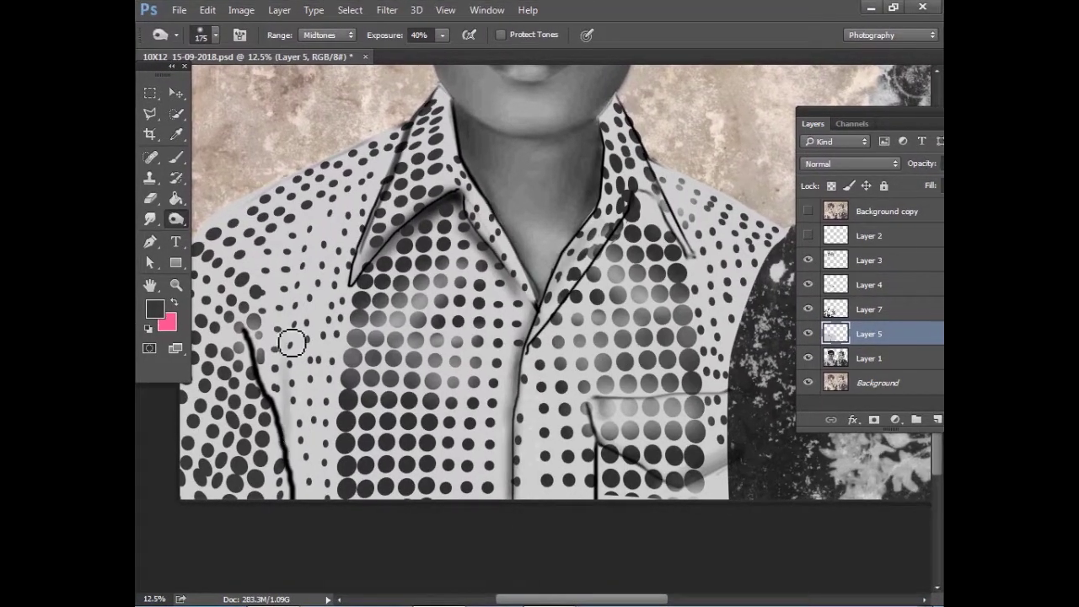
key("bracketright")
key("bracketright")
key("bracketright")
left_click_drag(354, 321, 447, 228)
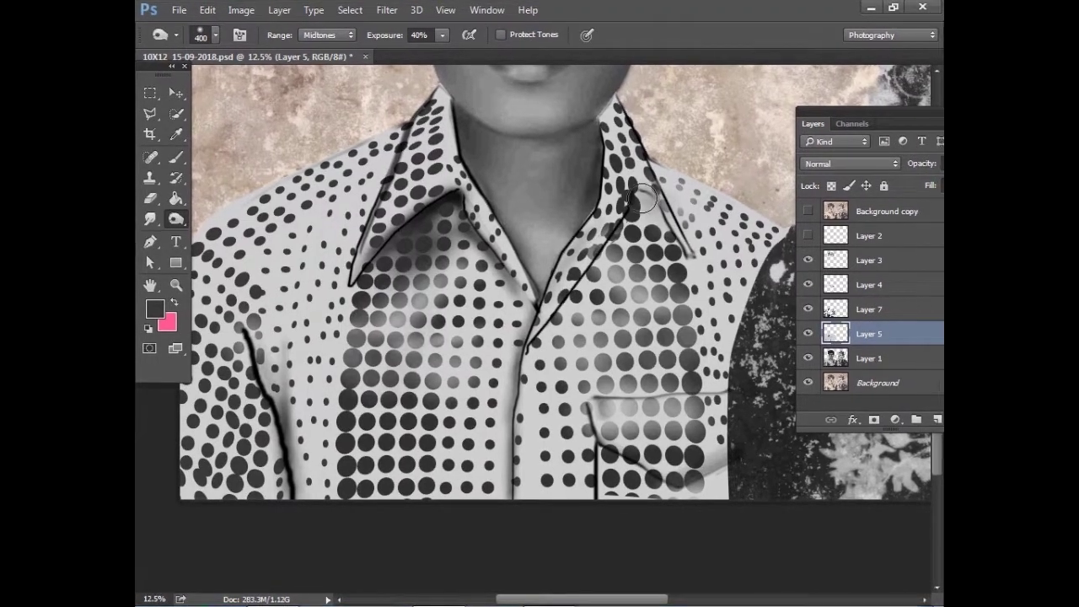
key("bracketleft")
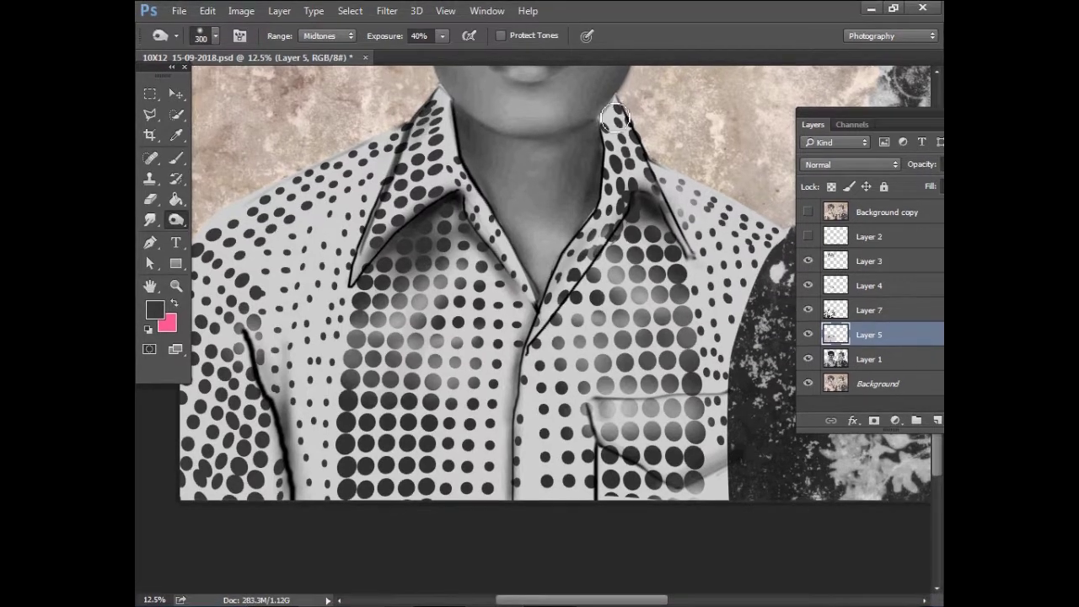
key("bracketleft")
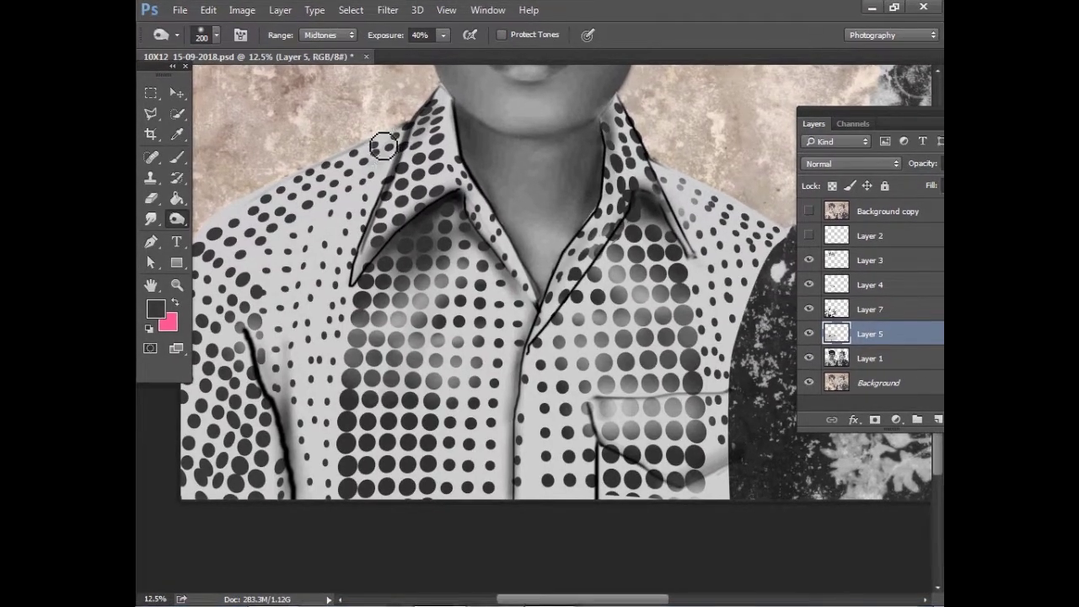
left_click_drag(384, 145, 510, 61)
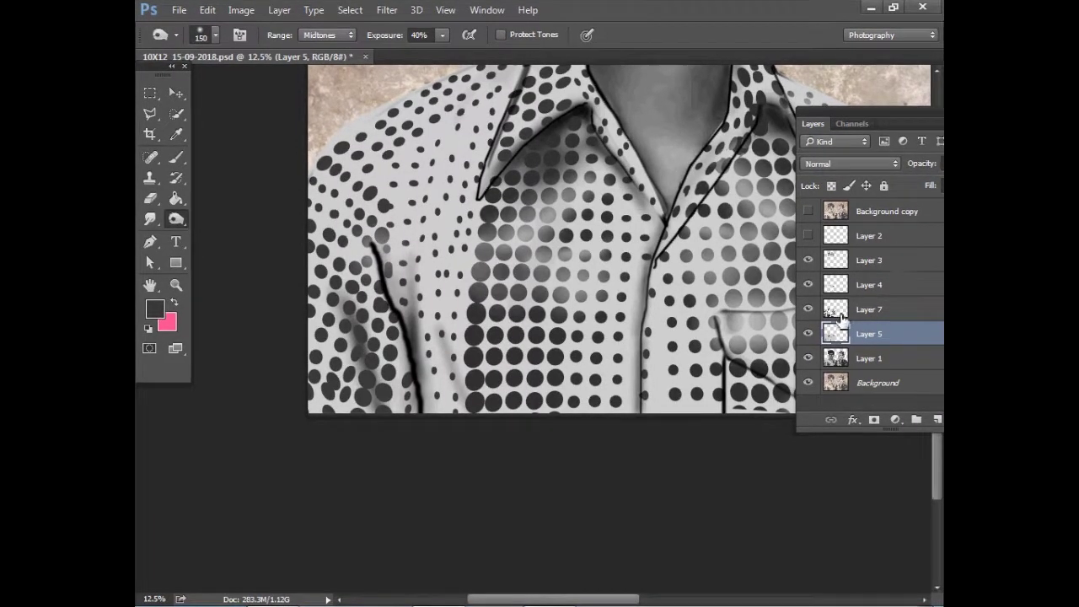
Lower Layer 4's opacity to 46%
left_click(872, 284)
key("v")
left_click_drag(540, 325, 468, 375)
left_click_drag(904, 109, 739, 106)
left_click(811, 160)
mouse_move(794, 179)
left_mouse_down()
mouse_move(758, 179)
mouse_move(775, 180)
left_mouse_up()
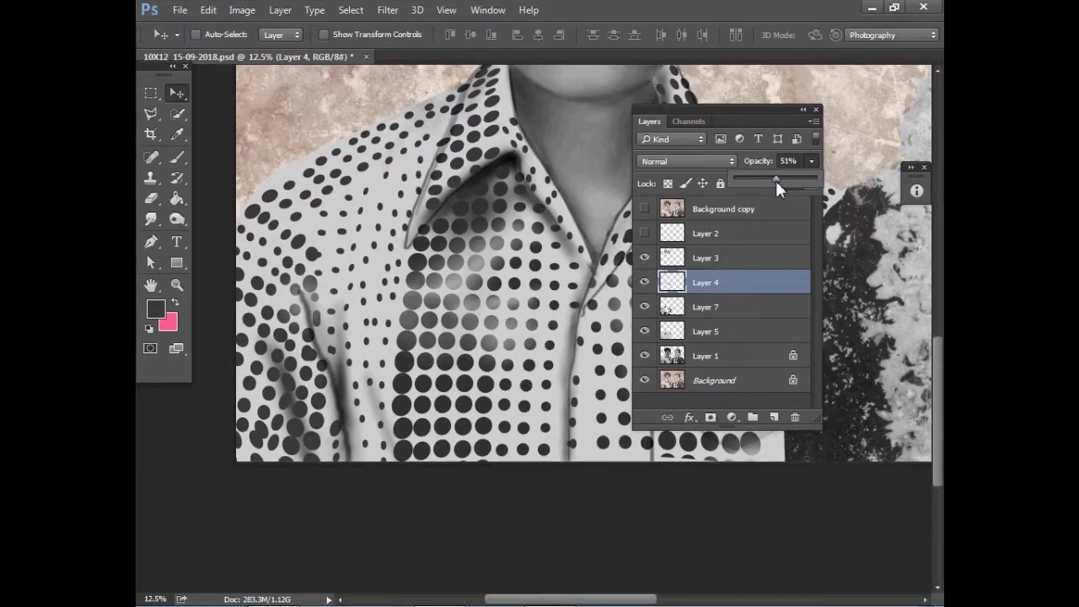
left_click_drag(759, 109, 903, 103)
key("e")
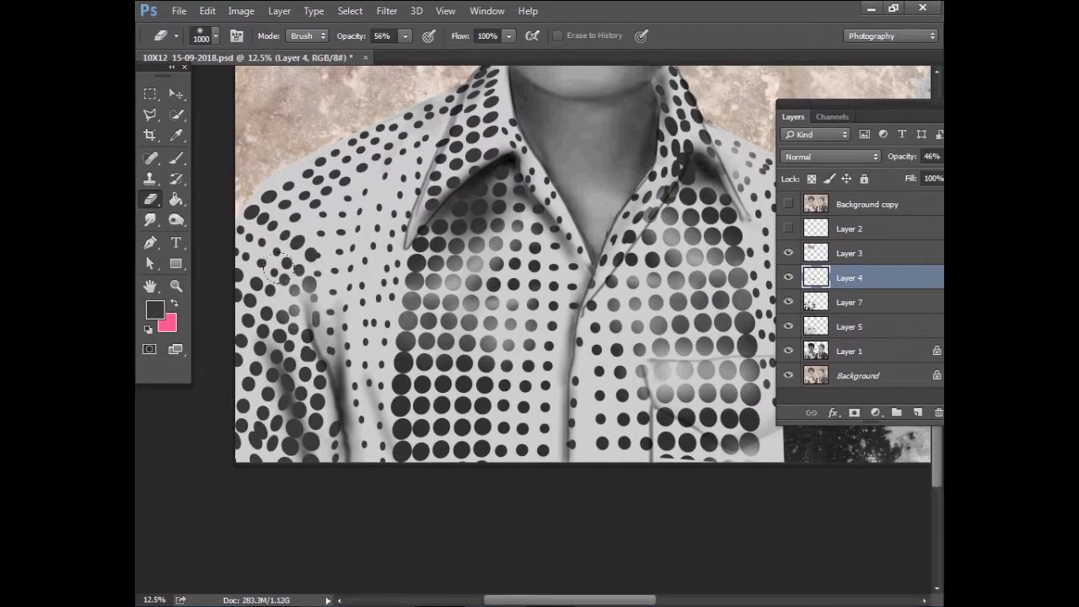
key("bracketright")
key("bracketright")
key("bracketright")
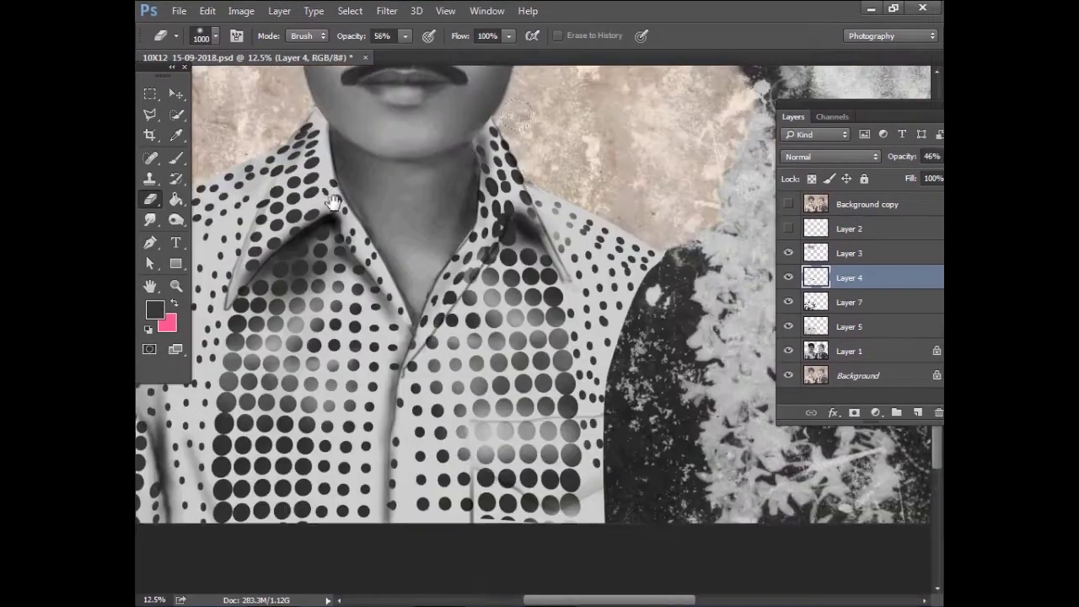
key("v")
scroll(415, 276, "up", 1)
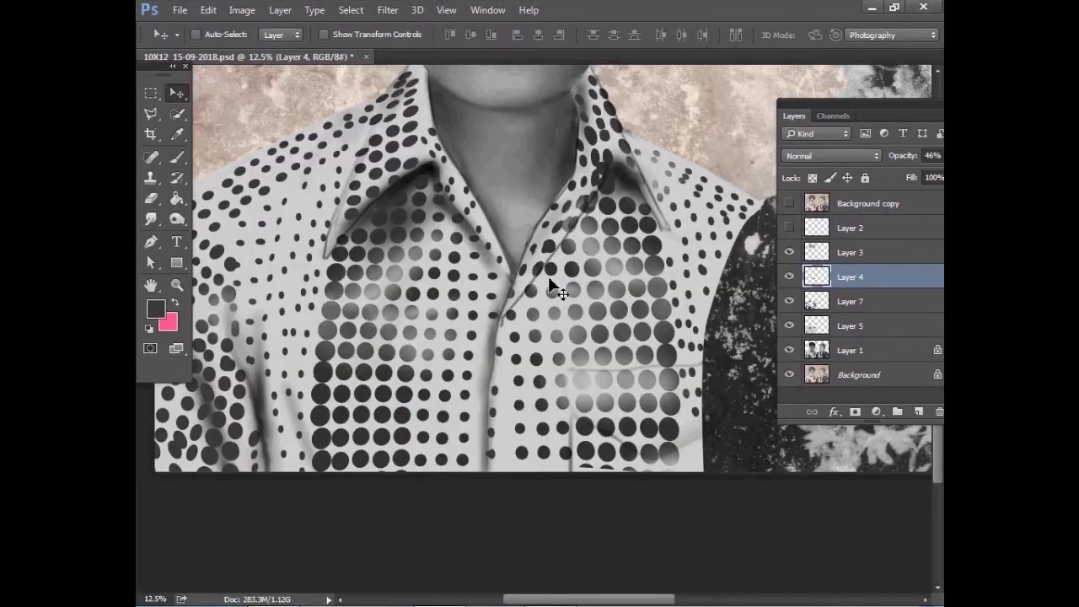
Dodge the upper-left and right chest dots on Layer 7 with Midtones, then hide Layer 7
left_click(422, 366, "ctrl")
right_click(169, 220)
left_click(239, 217)
left_click(327, 36)
left_click(329, 56)
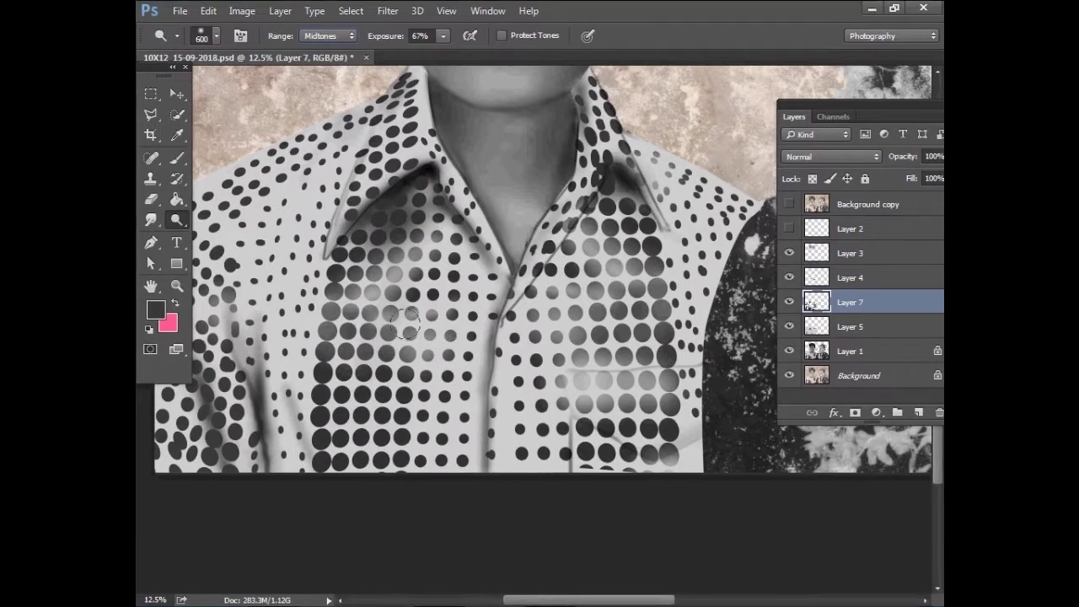
scroll(496, 351, "down", 2)
scroll(460, 227, "up", 1)
left_click_drag(400, 260, 414, 168)
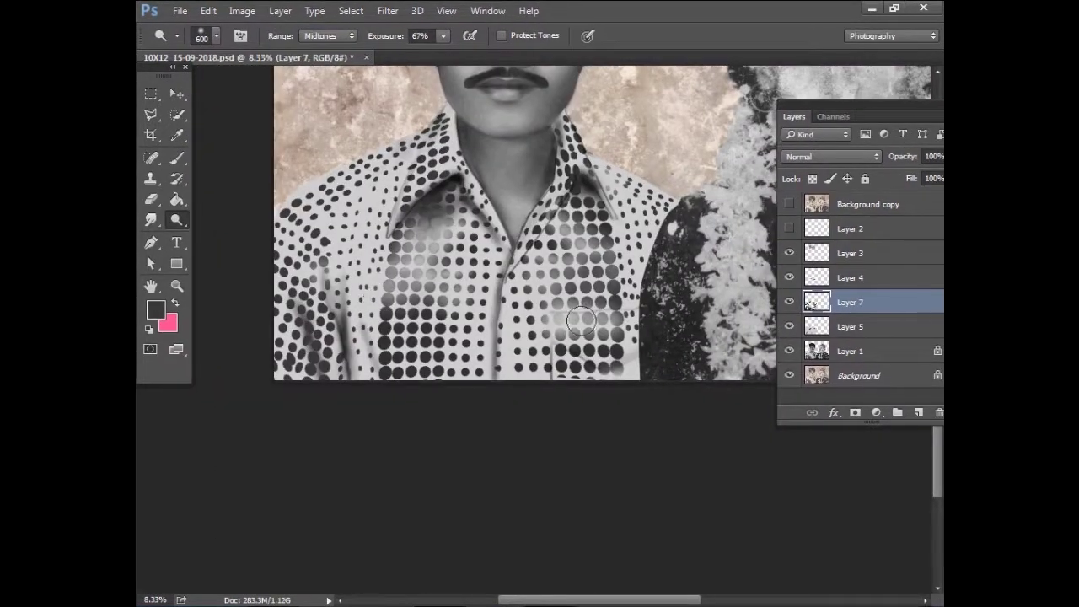
key("bracketleft")
key("bracketleft")
key("bracketleft")
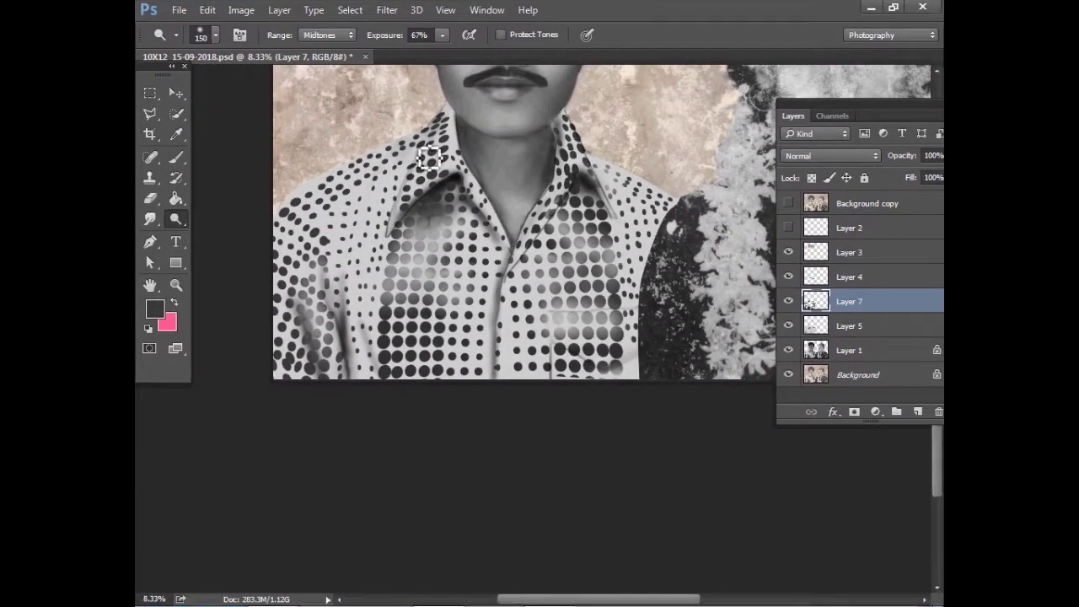
left_click_drag(465, 137, 607, 196)
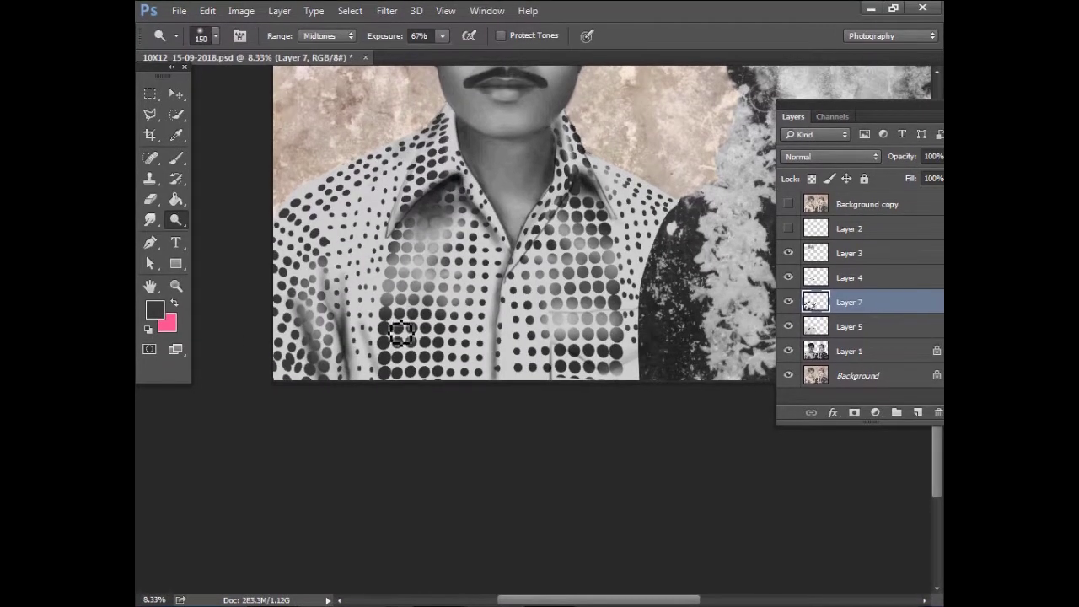
left_click(790, 302)
left_click(790, 302)
left_click(791, 302)
On Layer 5, softly shade between neck and collar at 10% opacity, size 125
left_click(846, 329)
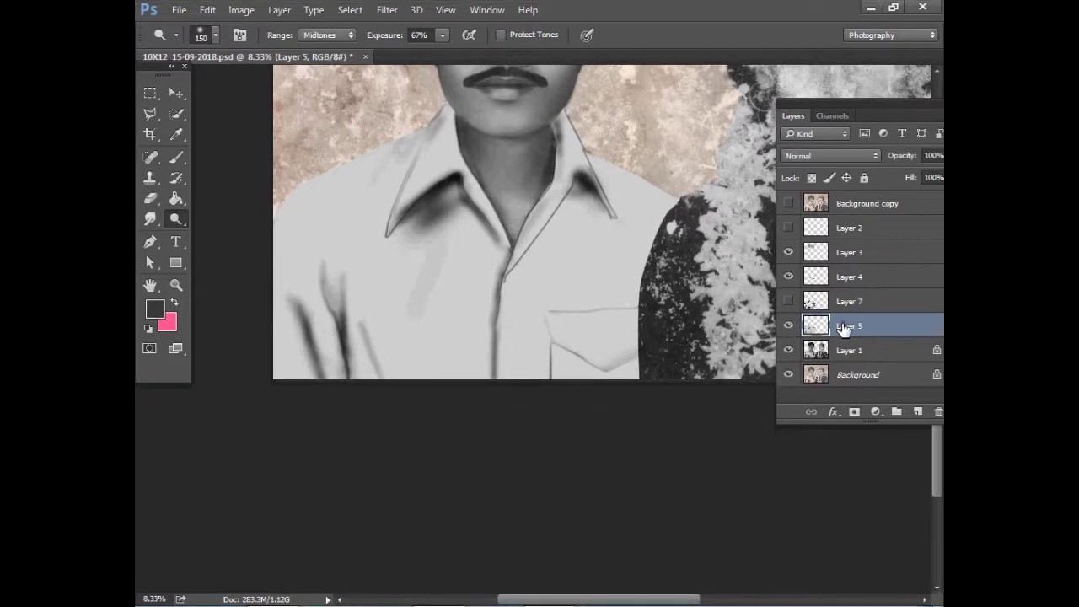
key("s")
left_click(302, 317, "alt")
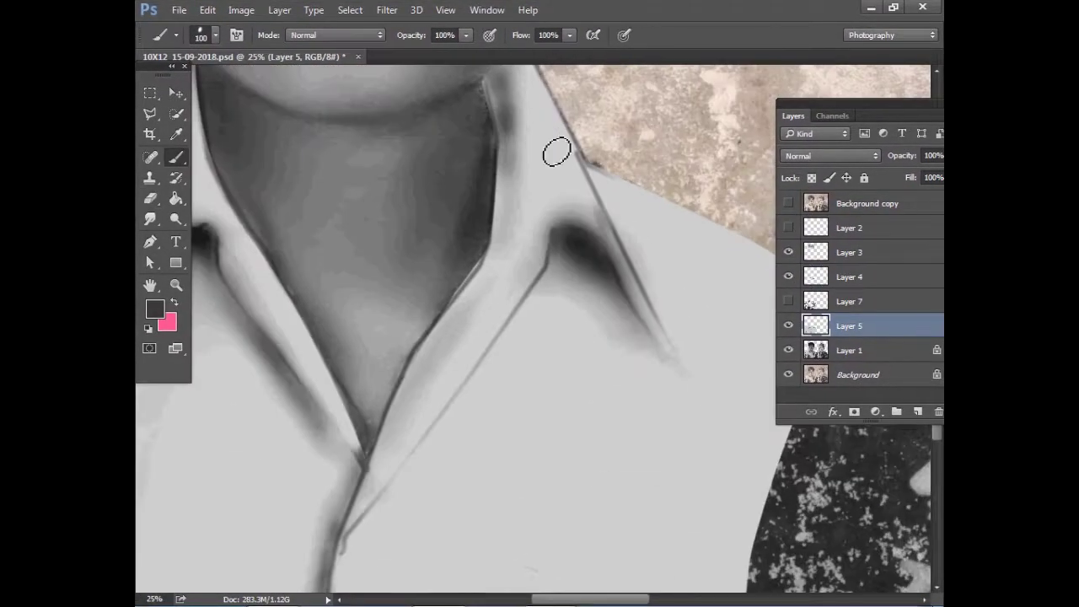
left_click_drag(497, 97, 506, 179)
right_click(517, 172)
left_click(683, 37)
key("1")
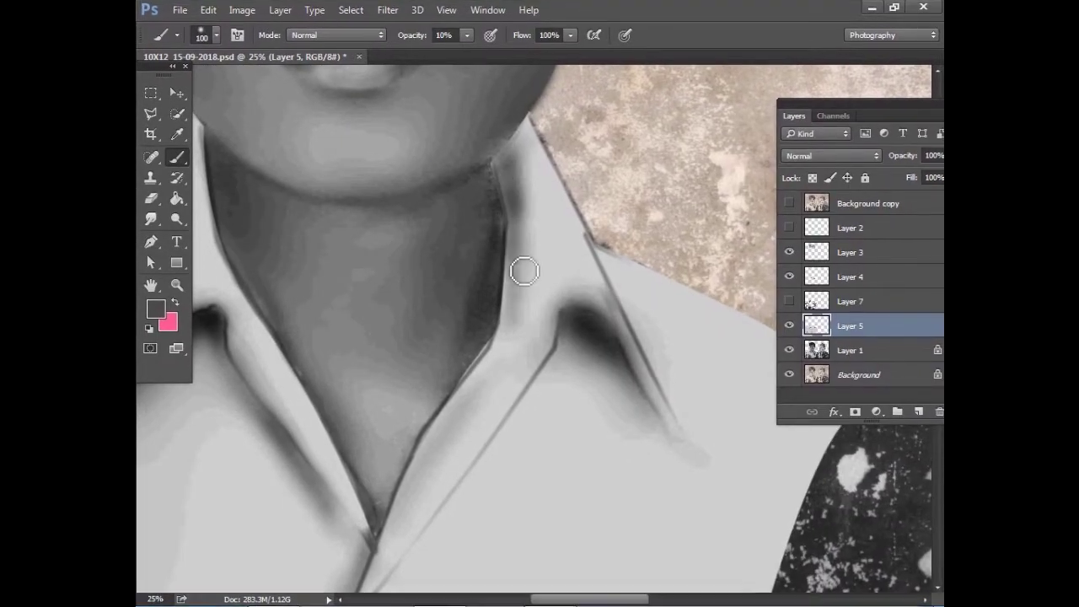
key("bracketright")
left_click_drag(517, 291, 536, 294)
Paint over the dark diagonal collar line at 80% opacity with brush sizes 40–175
key("bracketleft")
key("8")
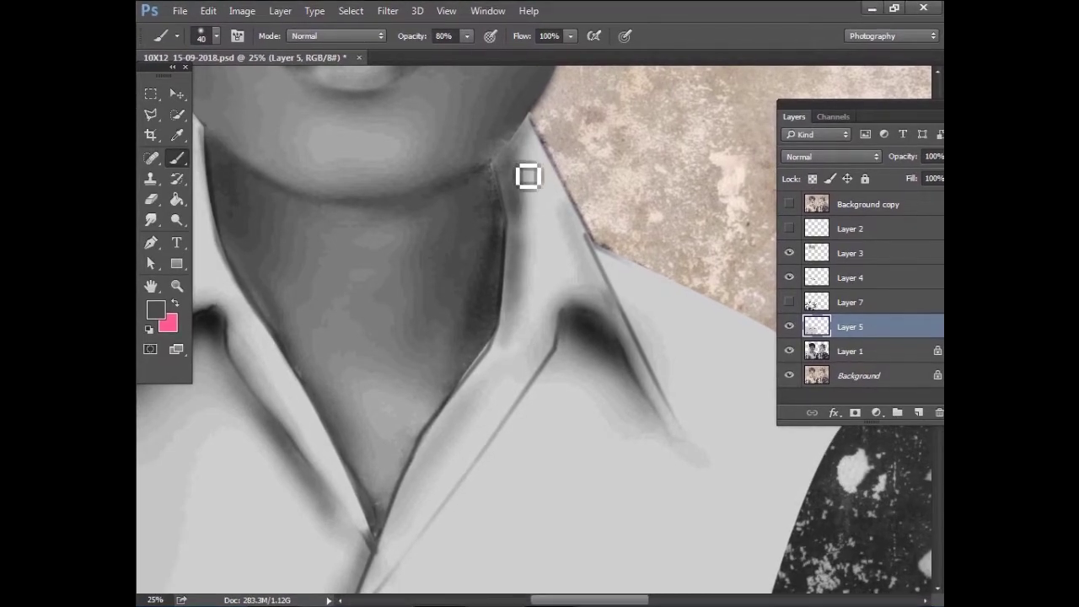
left_click_drag(564, 349, 514, 170)
key("bracketleft")
key("bracketright")
key("bracketright")
key("bracketright")
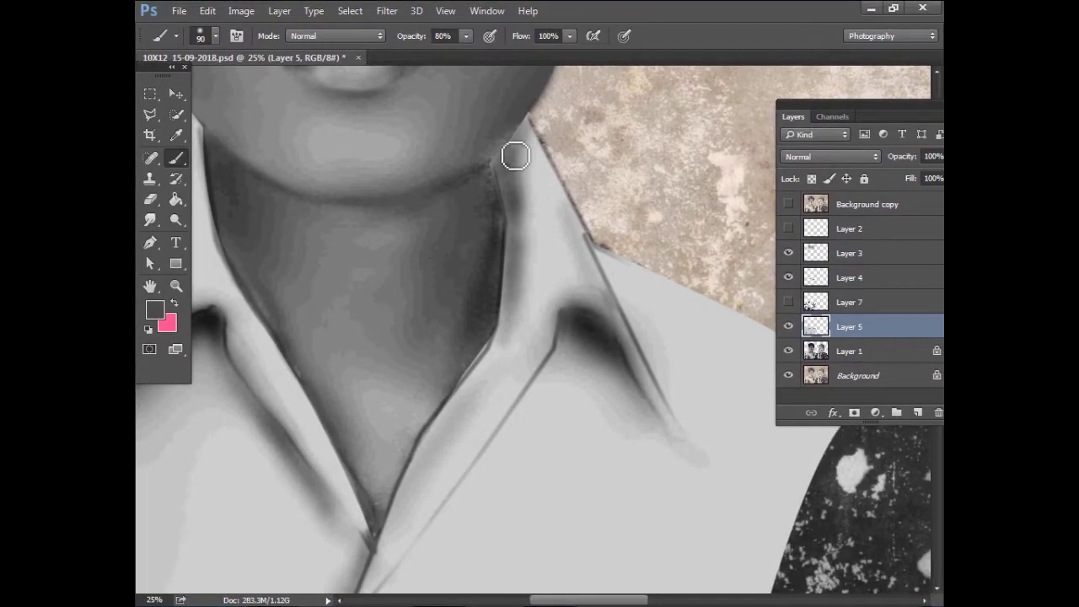
key("bracketright")
key("bracketright")
key("bracketright")
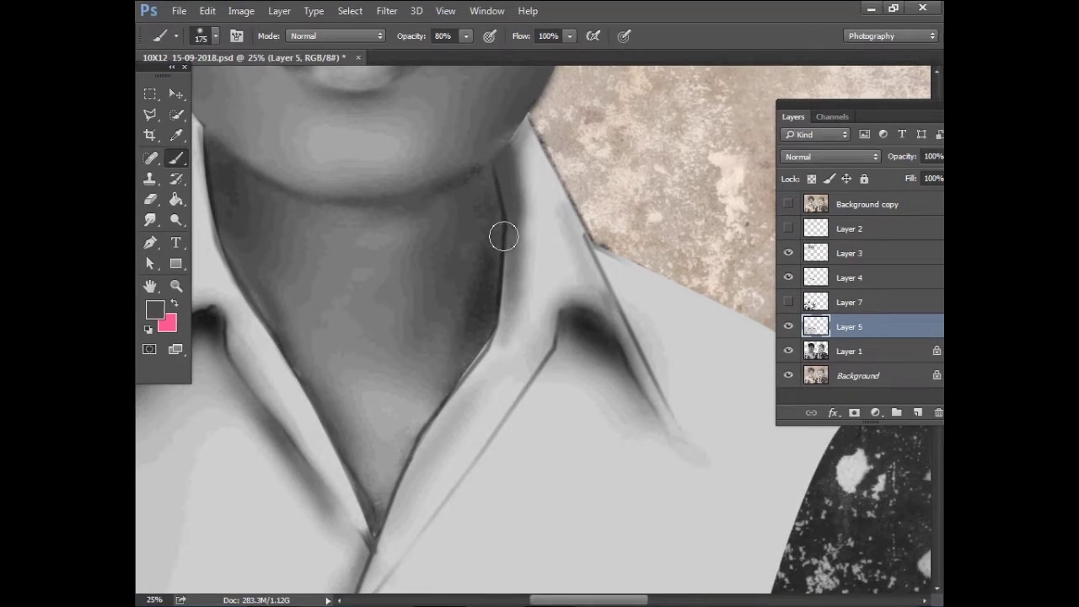
key("bracketleft")
key("bracketleft")
key("bracketleft")
key("bracketleft")
key("bracketleft")
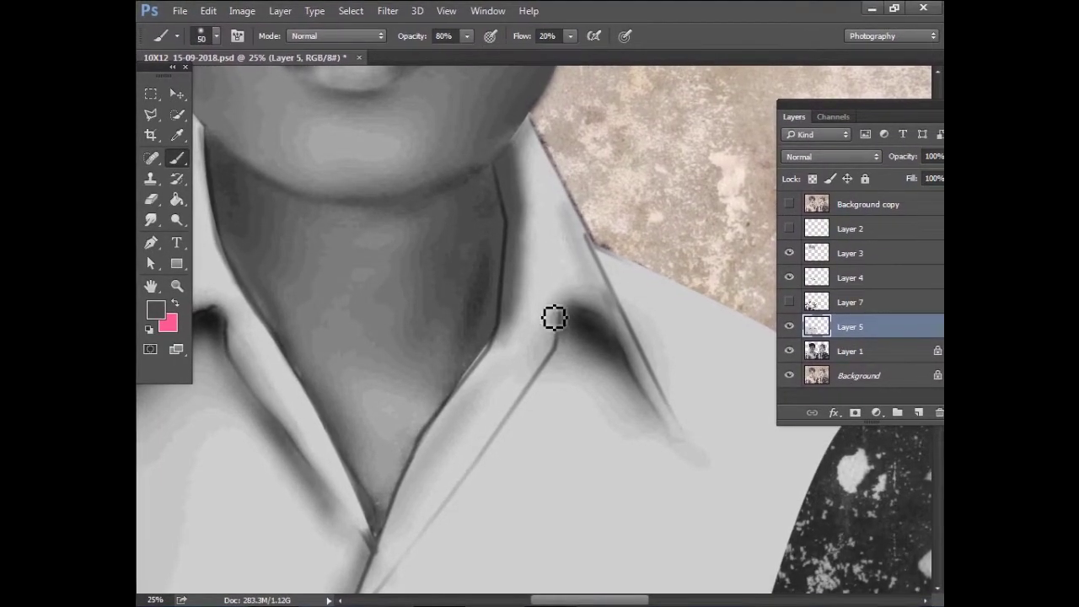
left_click_drag(557, 412, 725, 497)
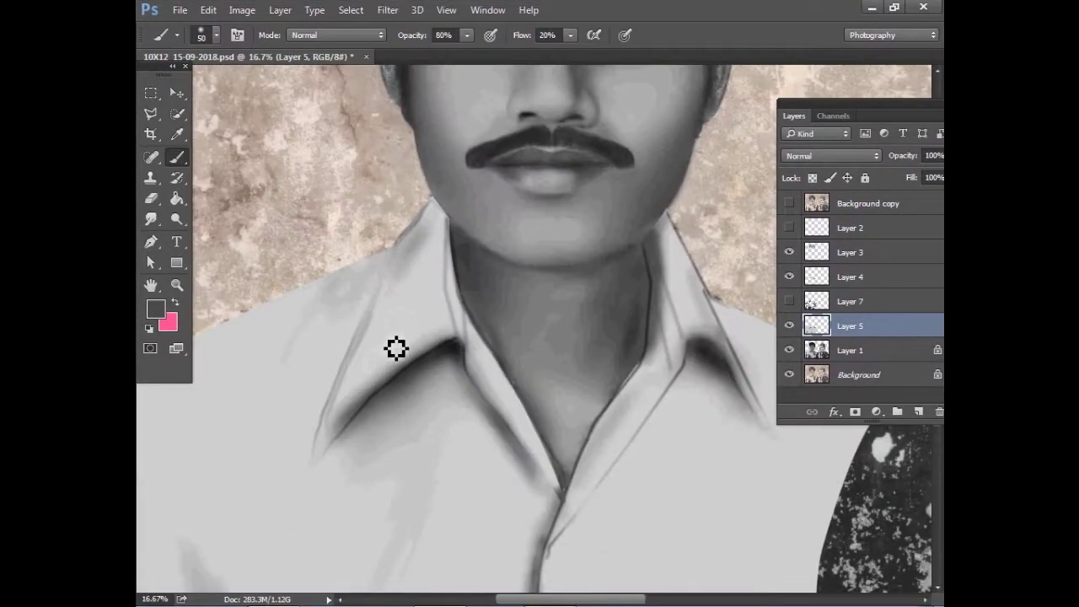
left_click(790, 326)
Select Layer 4 with the Eraser and zoom out to show the shirt pocket
left_click(852, 278)
key("e")
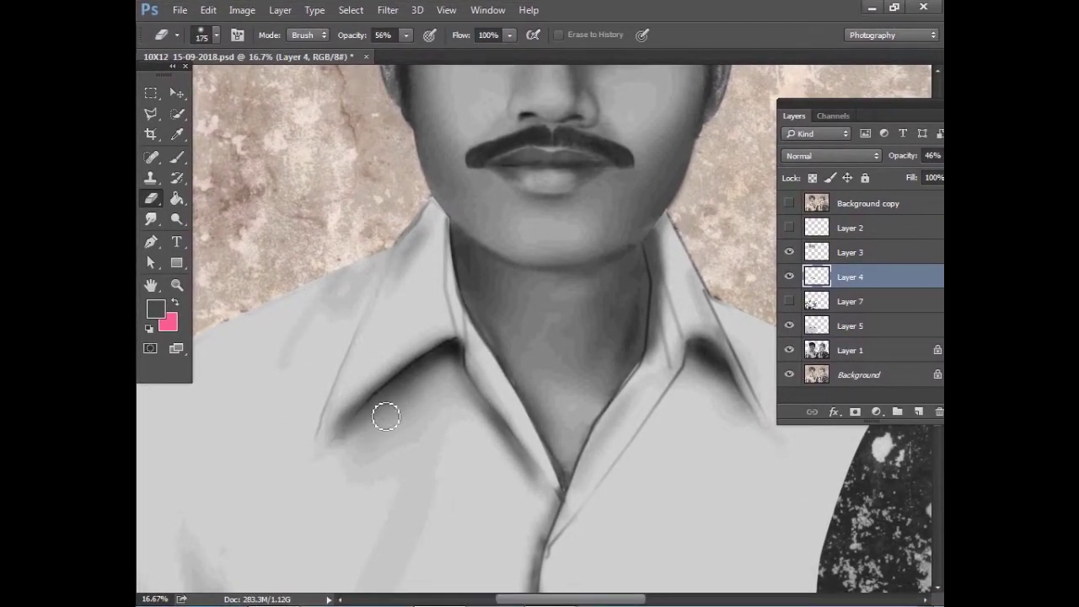
left_click_drag(689, 365, 554, 318)
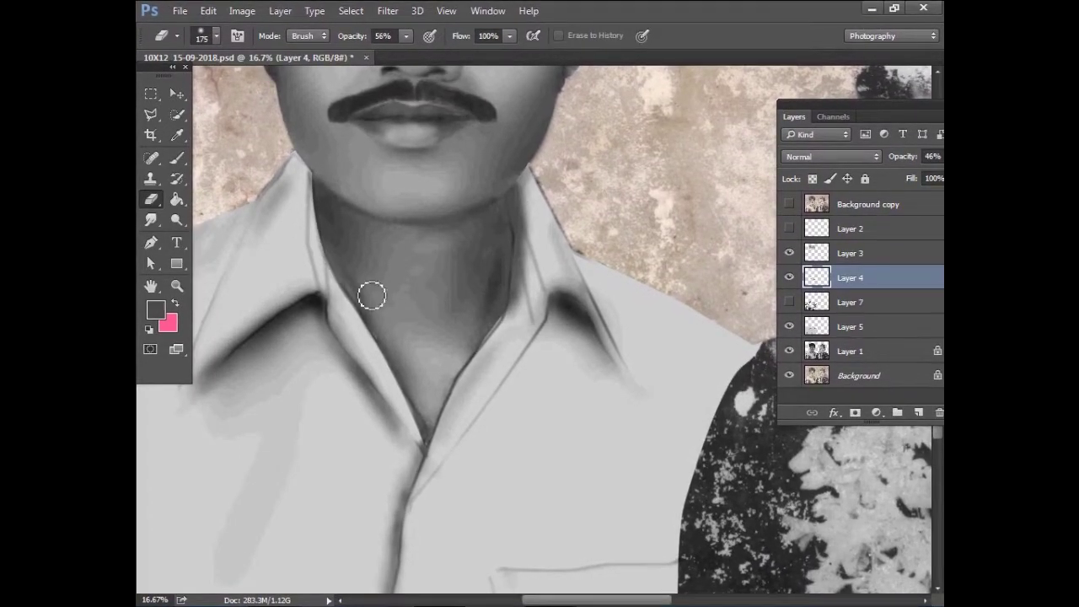
scroll(503, 255, "down", 3)
scroll(337, 366, "down", 2)
key("ctrl+minus")
Show the halftone dots again and compare the textured overlay on and off
left_click(788, 301)
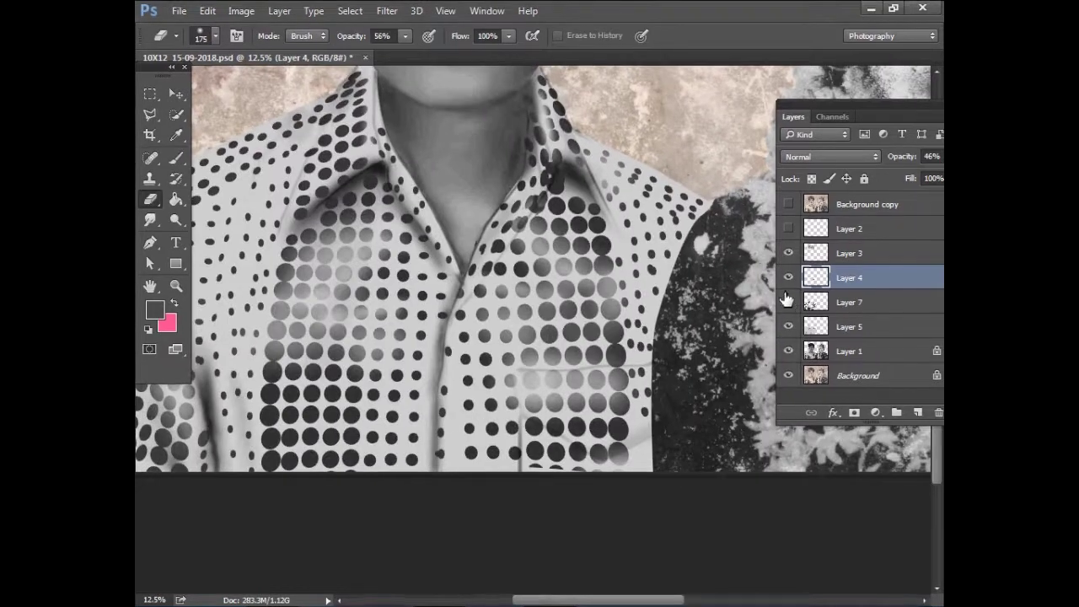
scroll(517, 270, "up", 5)
key("v")
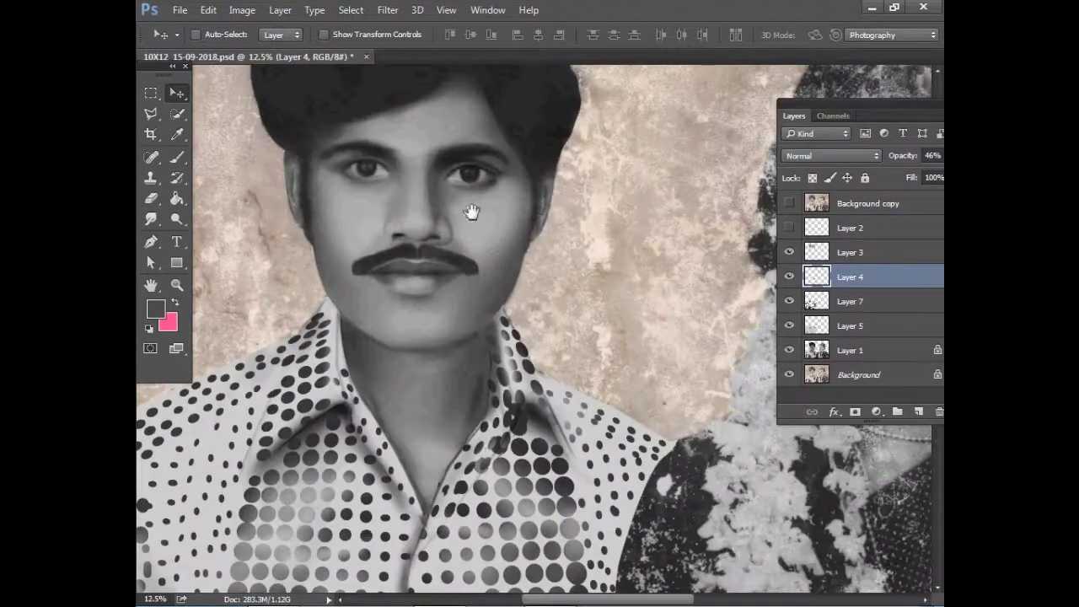
left_click(653, 238, "alt")
left_click(788, 203)
left_click(789, 203)
left_click(789, 203)
left_click(789, 203)
left_click(788, 203)
left_click(788, 204)
left_click(788, 204)
left_click(788, 204)
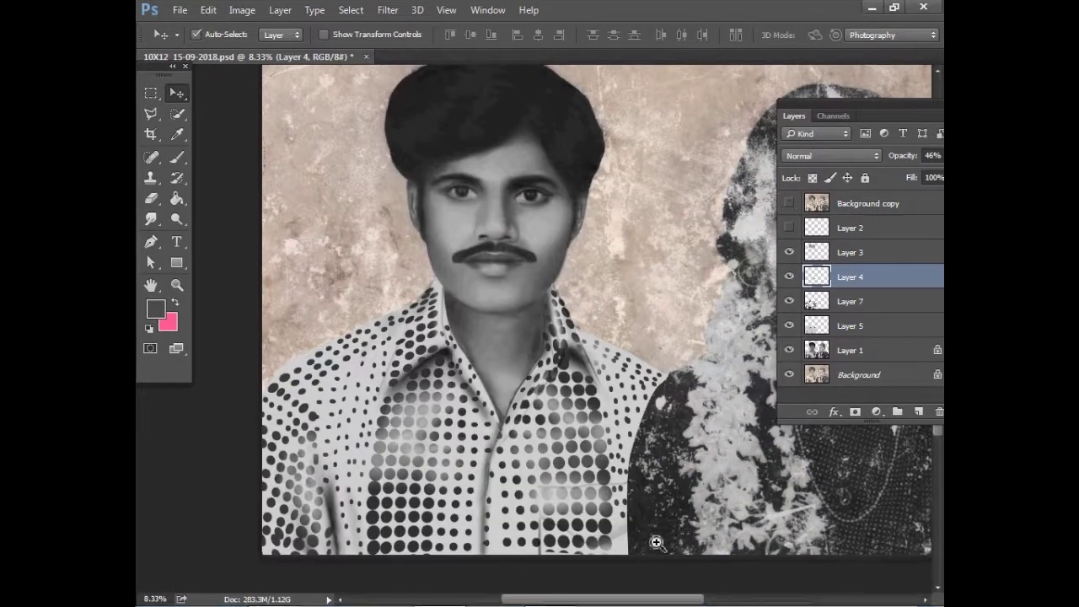
left_click(656, 543, "ctrl")
left_click(789, 204)
left_click(788, 204)
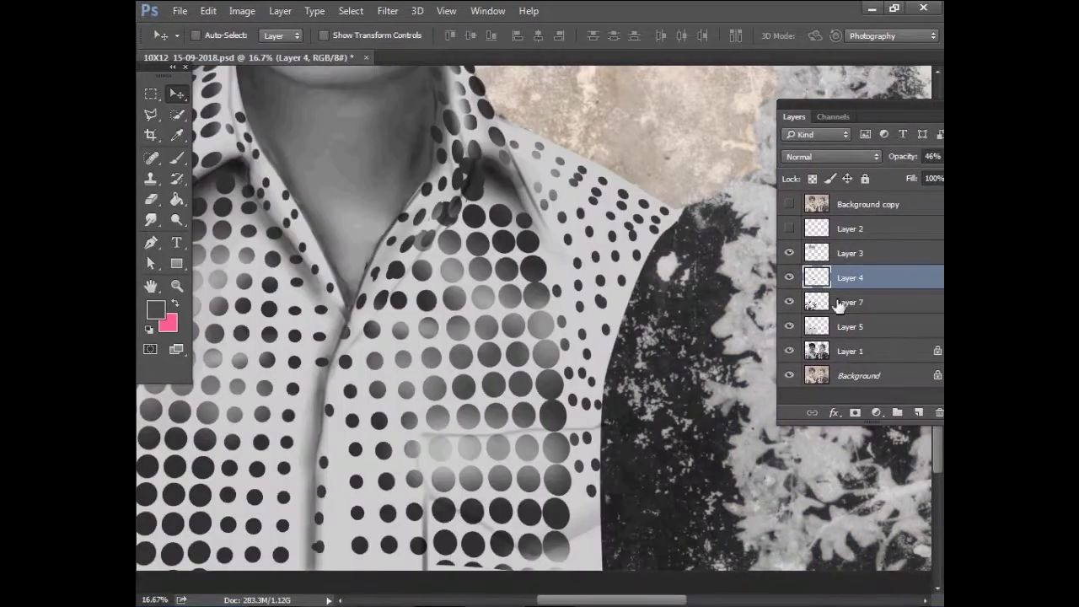
On Layer 7, lasso the shirt pocket and feather the selection by 6 px
left_click(850, 302)
key("l")
left_click_drag(421, 430, 516, 548)
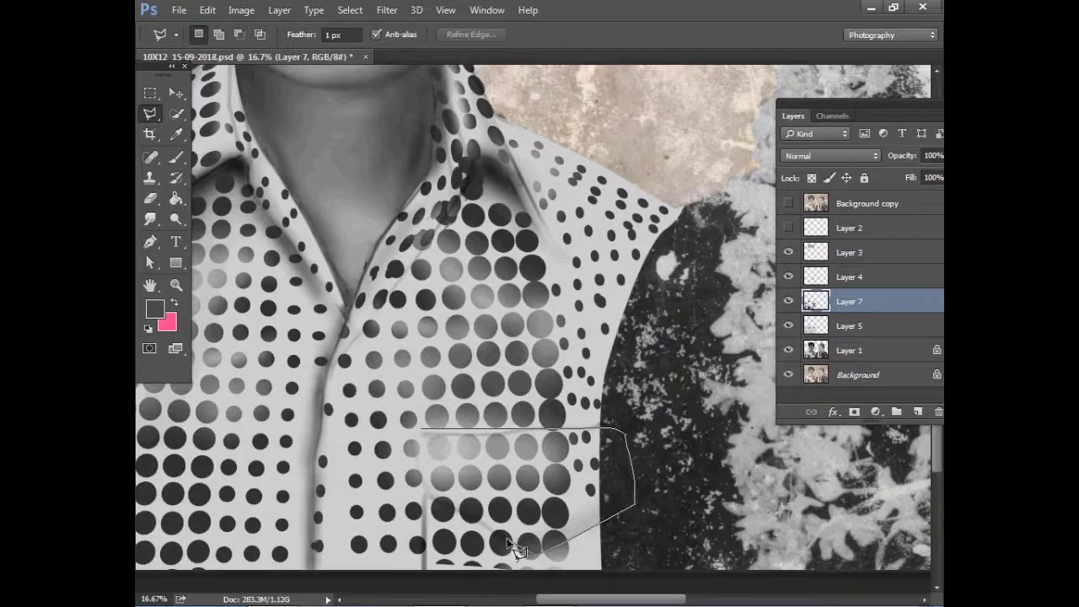
left_click_drag(430, 449, 423, 434)
key("shift+F6")
type("6")
left_click(706, 141)
Copy the pocket to a new layer, shift it up and squash it to fit
key("ctrl+j")
key("v")
left_click_drag(590, 459, 585, 439)
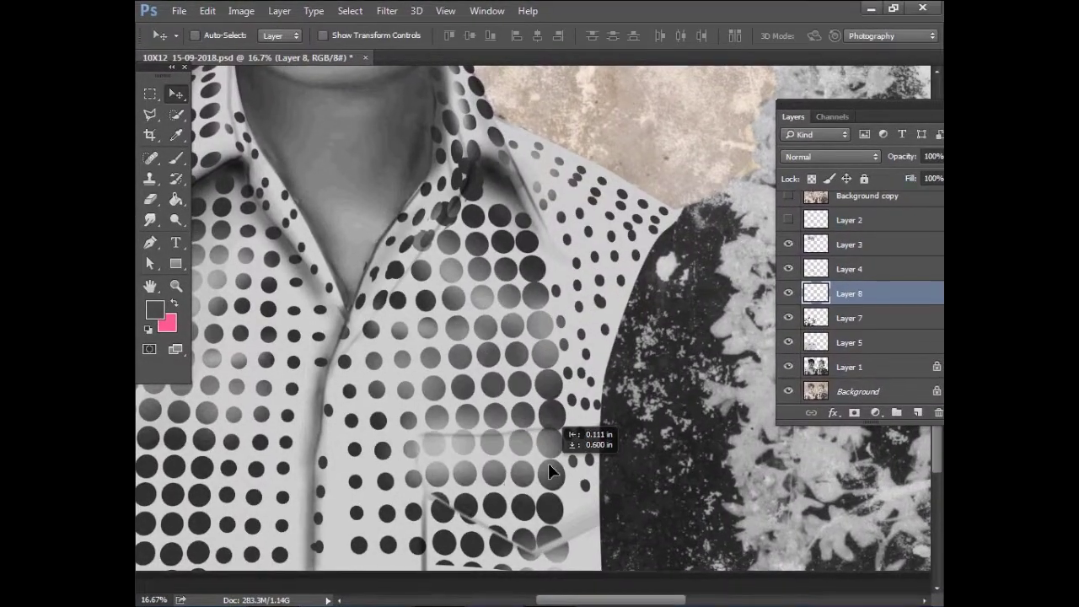
key("ctrl+t")
left_click_drag(500, 554, 506, 523)
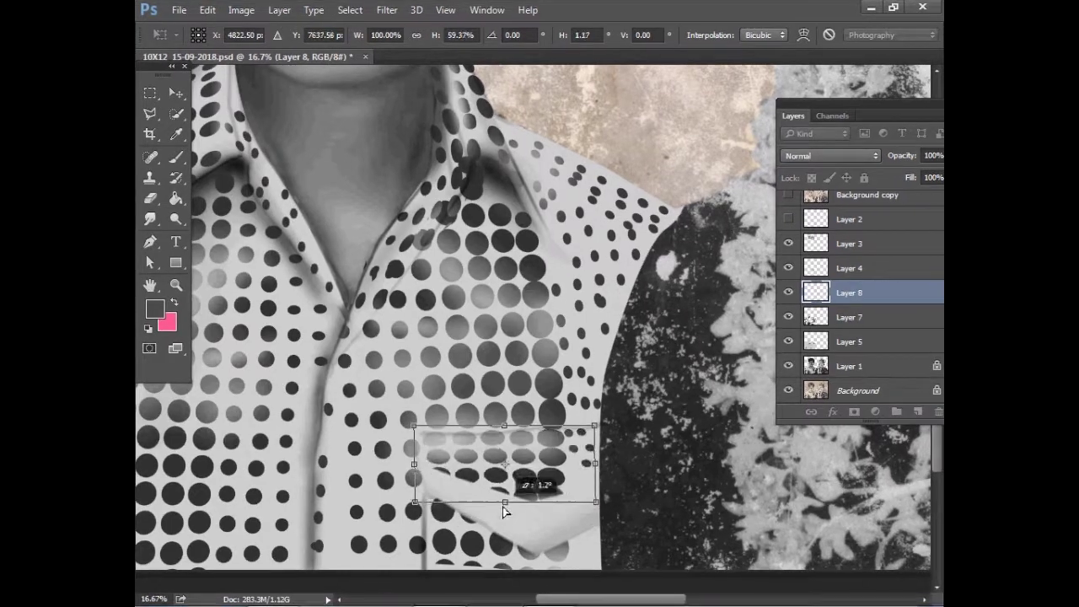
key("Return")
Hide the textured overlay and the Layer 8 pocket copy, and add a new layer
left_click(789, 196)
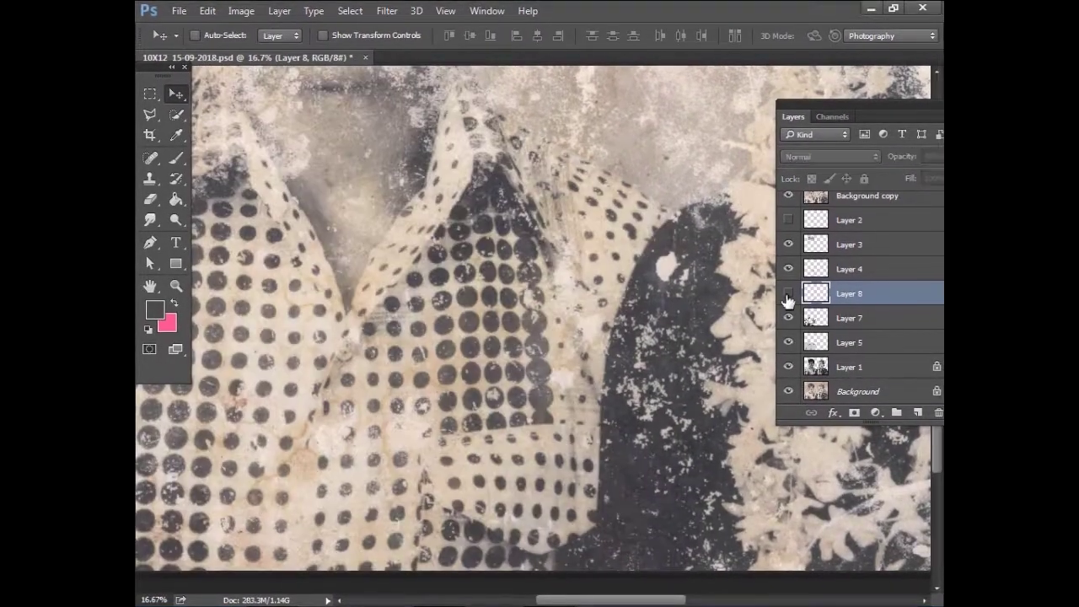
left_click(789, 195)
left_click(789, 293)
left_click(918, 412)
Set up a hard round brush at size 125 with full flow
key("b")
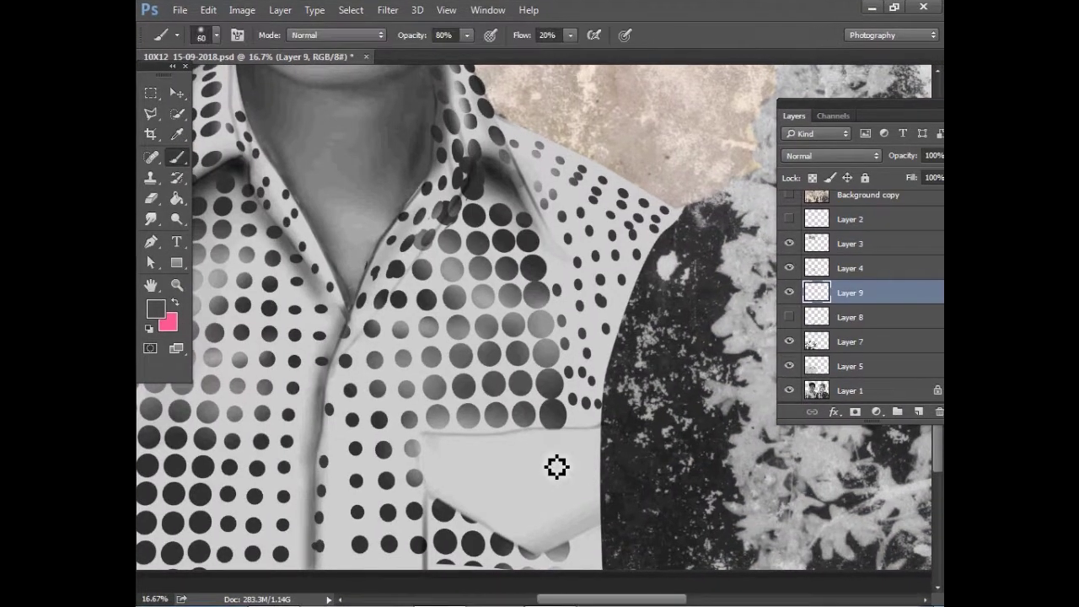
key("bracketright")
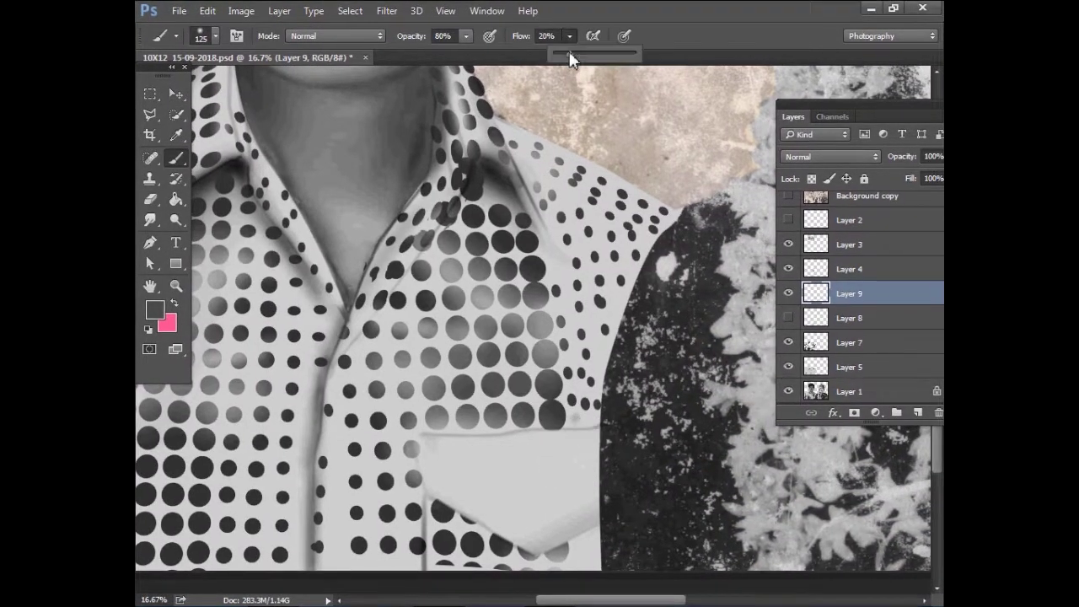
left_click_drag(465, 37, 579, 426)
right_click(586, 485)
key("Escape")
key("bracketright")
left_click(571, 253)
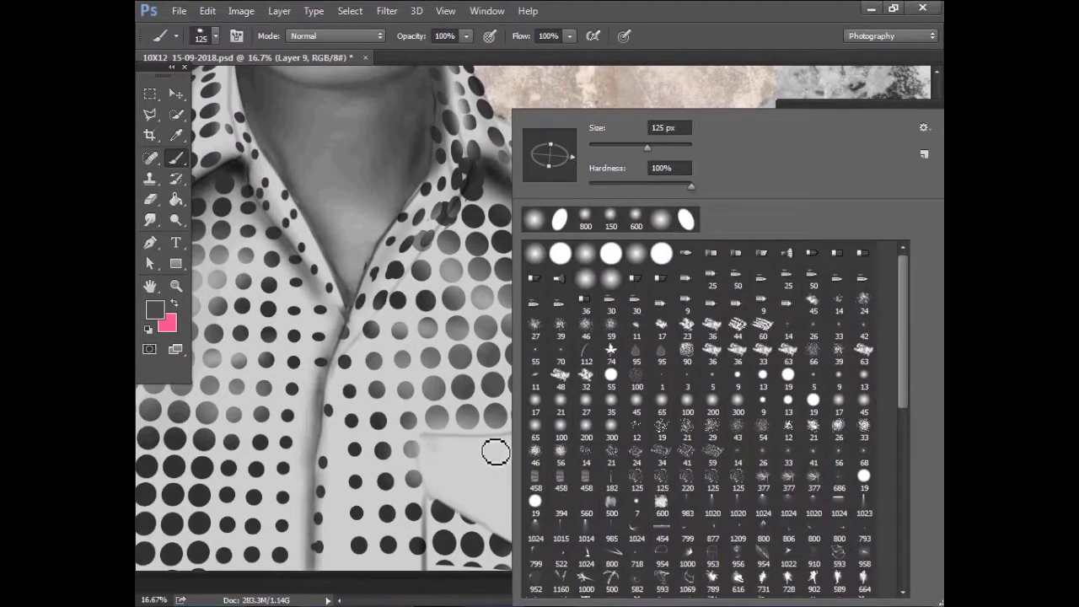
left_click(494, 450)
Paint dark dots across the shirt pocket at brush sizes 125 to 200
left_click_drag(442, 440, 448, 508)
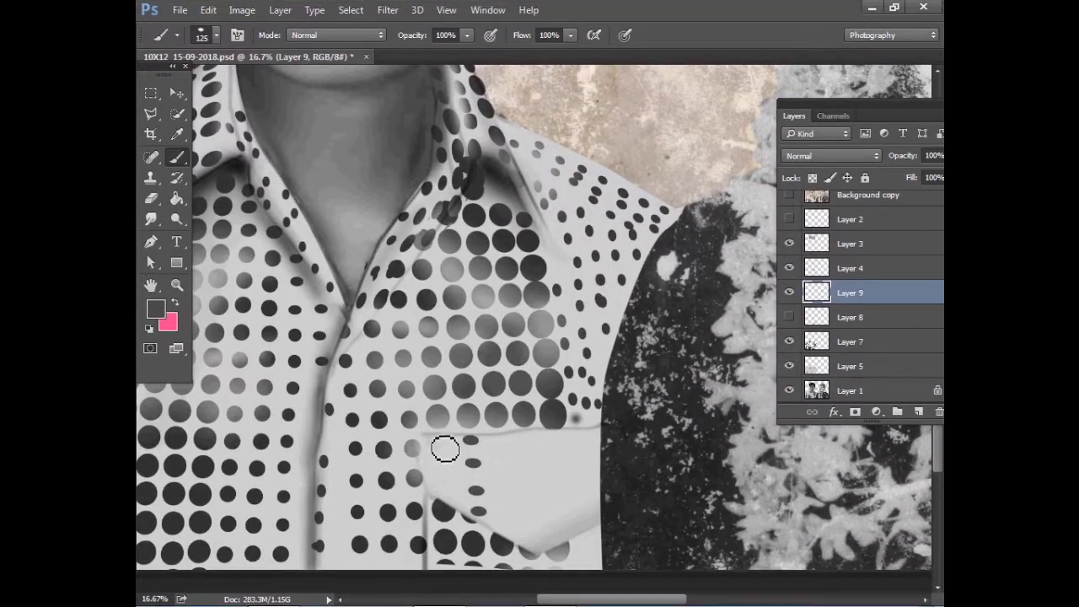
key("bracketright")
key("bracketright")
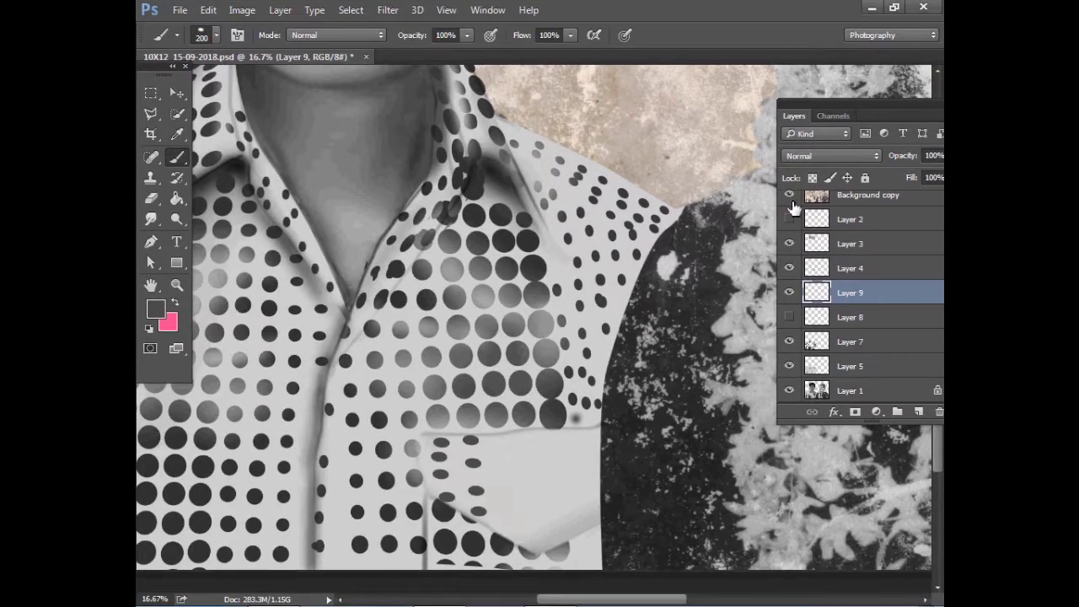
right_click(537, 463)
key("Return")
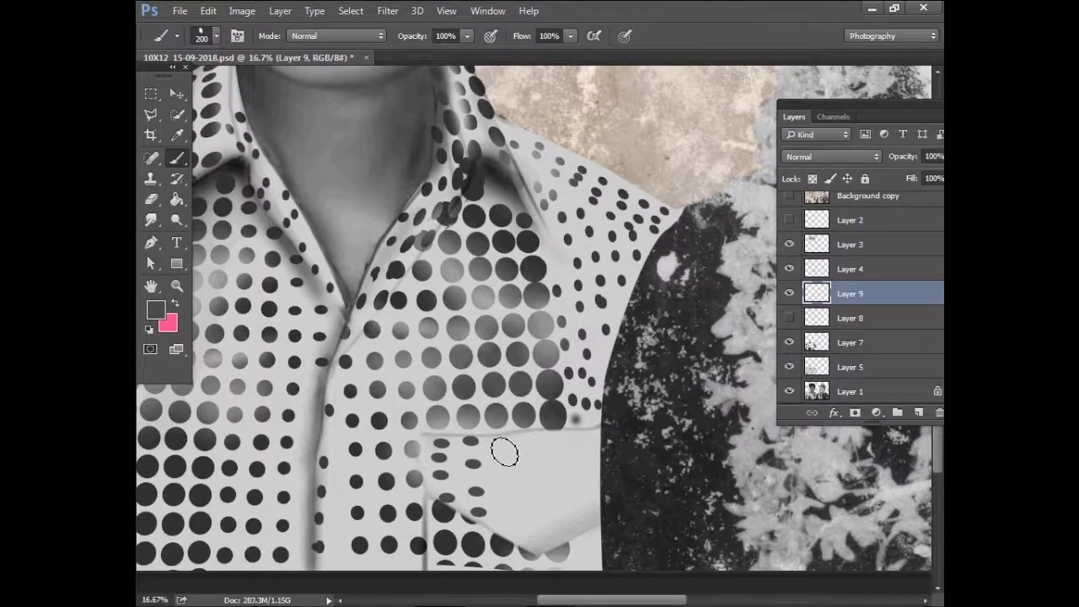
mouse_move(508, 528)
left_mouse_down()
mouse_move(542, 537)
mouse_move(591, 514)
left_mouse_up()
key("bracketleft")
key("bracketleft")
mouse_move(512, 504)
left_mouse_down()
mouse_move(513, 458)
mouse_move(545, 515)
mouse_move(530, 447)
mouse_move(568, 498)
mouse_move(591, 494)
mouse_move(580, 444)
left_mouse_up()
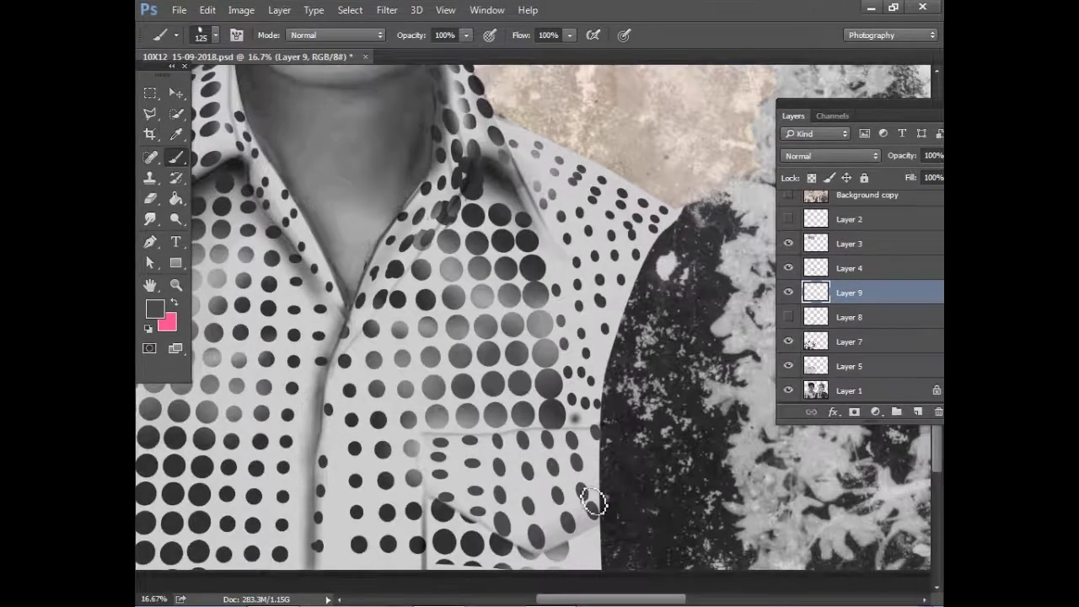